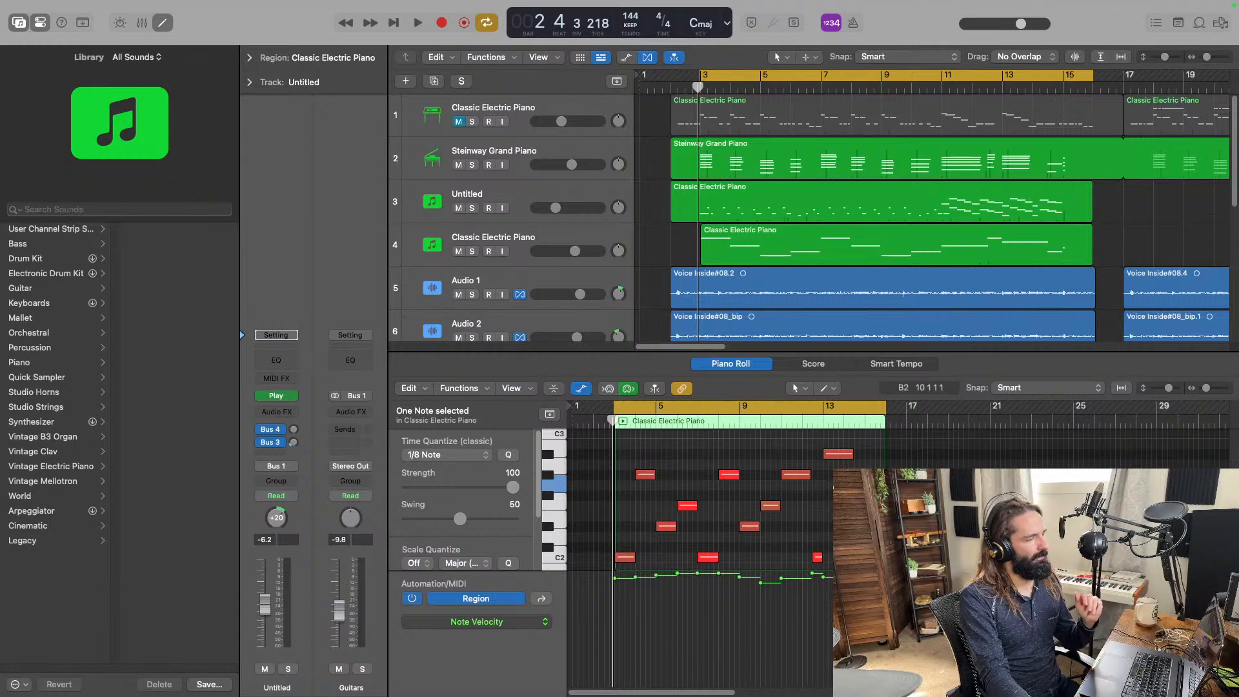
Turn off cycle mode in the arrangement.
left_click(882, 111)
key("c")
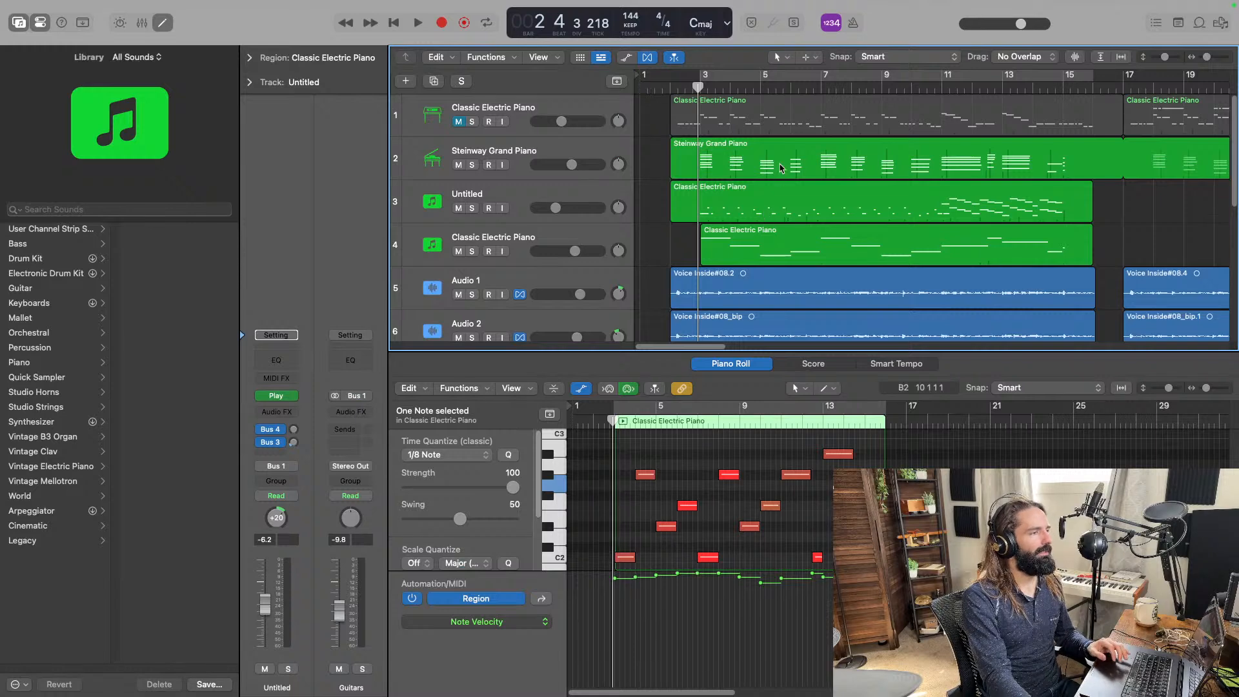
Look over all eleven tracks and their regions across the whole arrangement timeline.
scroll(781, 168, "down", 8)
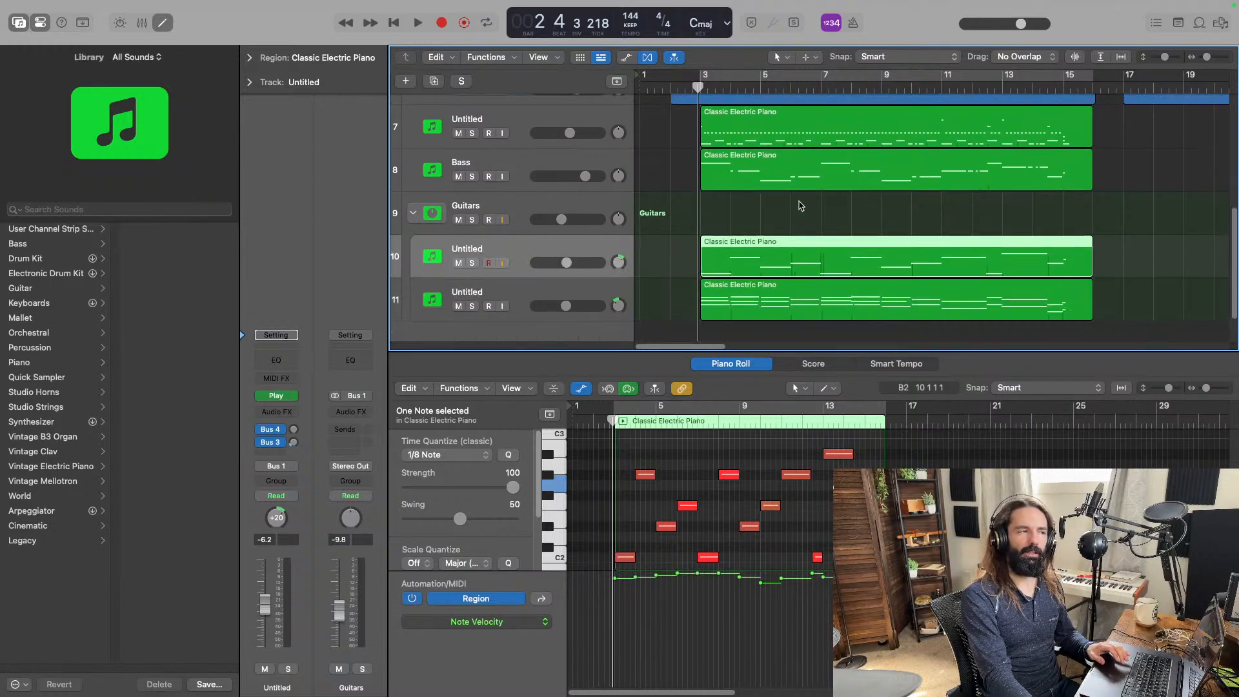
scroll(800, 206, "down", 2)
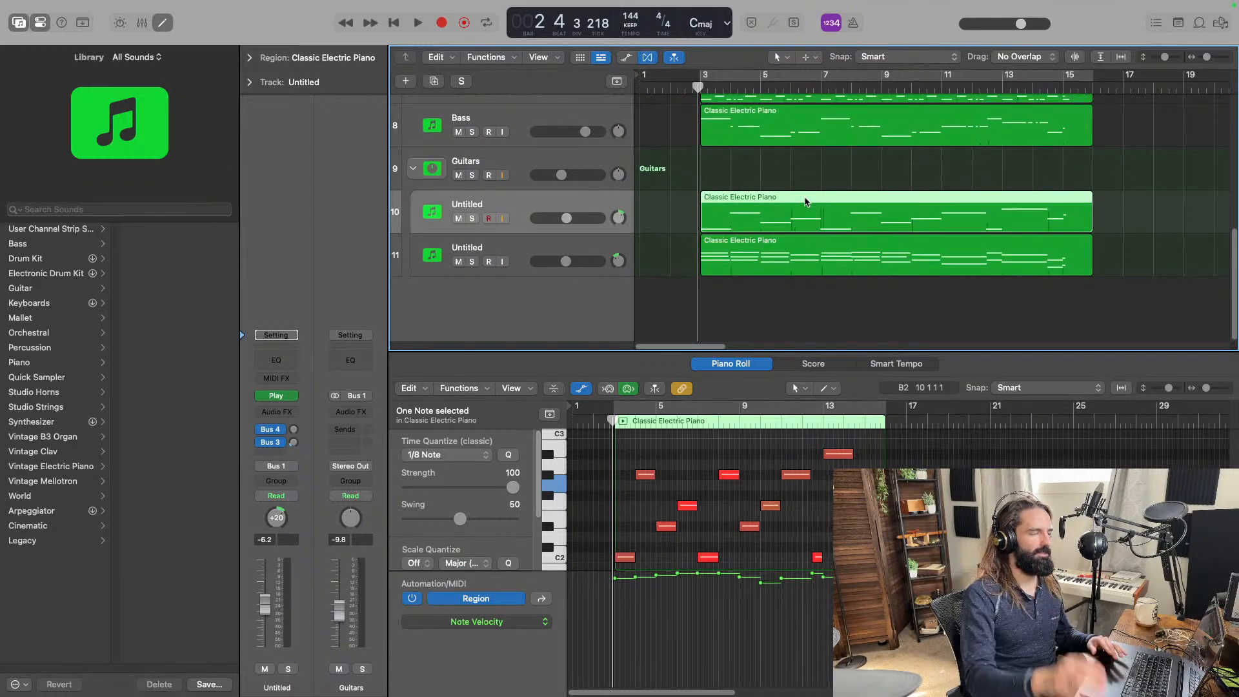
scroll(814, 184, "up", 8)
scroll(815, 187, "down", 6)
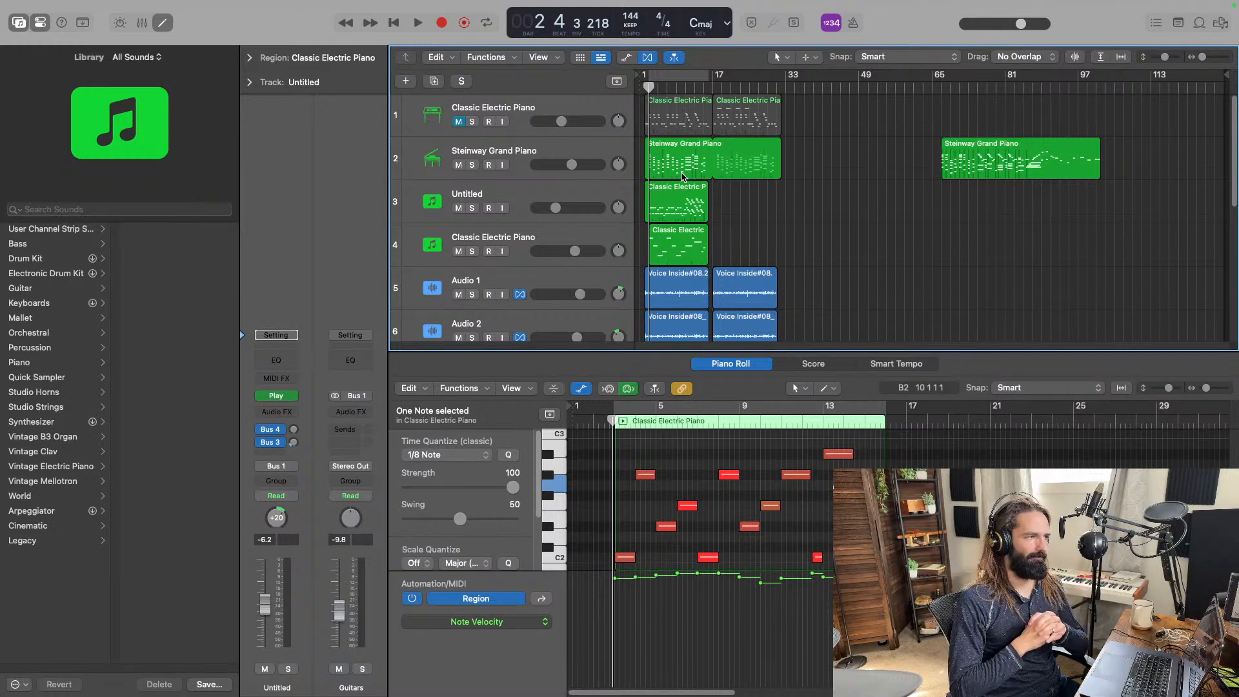
scroll(739, 209, "down", 10)
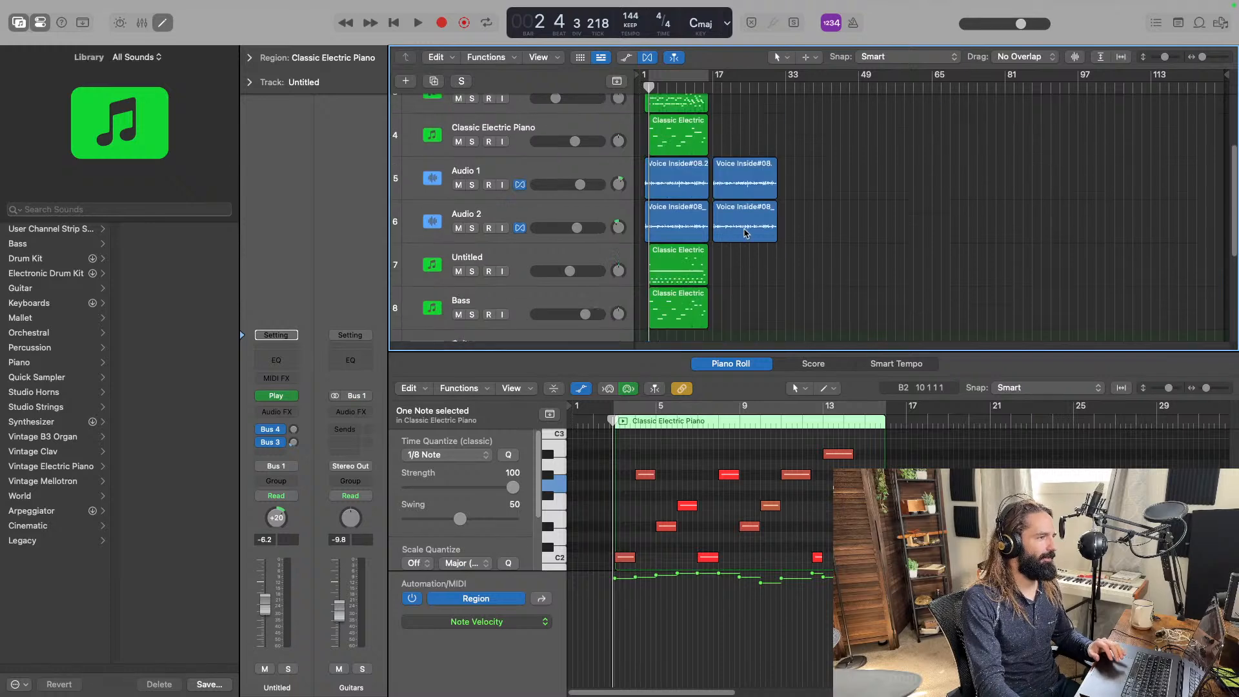
scroll(753, 238, "up", 5)
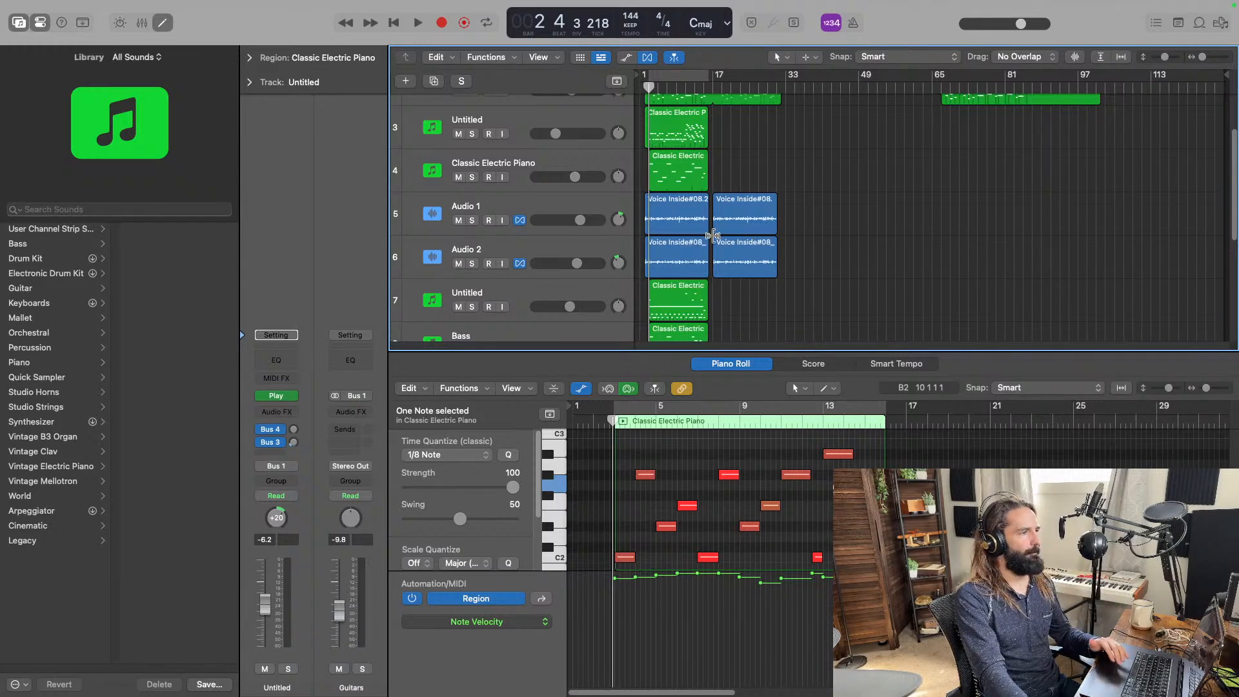
scroll(703, 214, "up", 5)
scroll(703, 215, "up", 3)
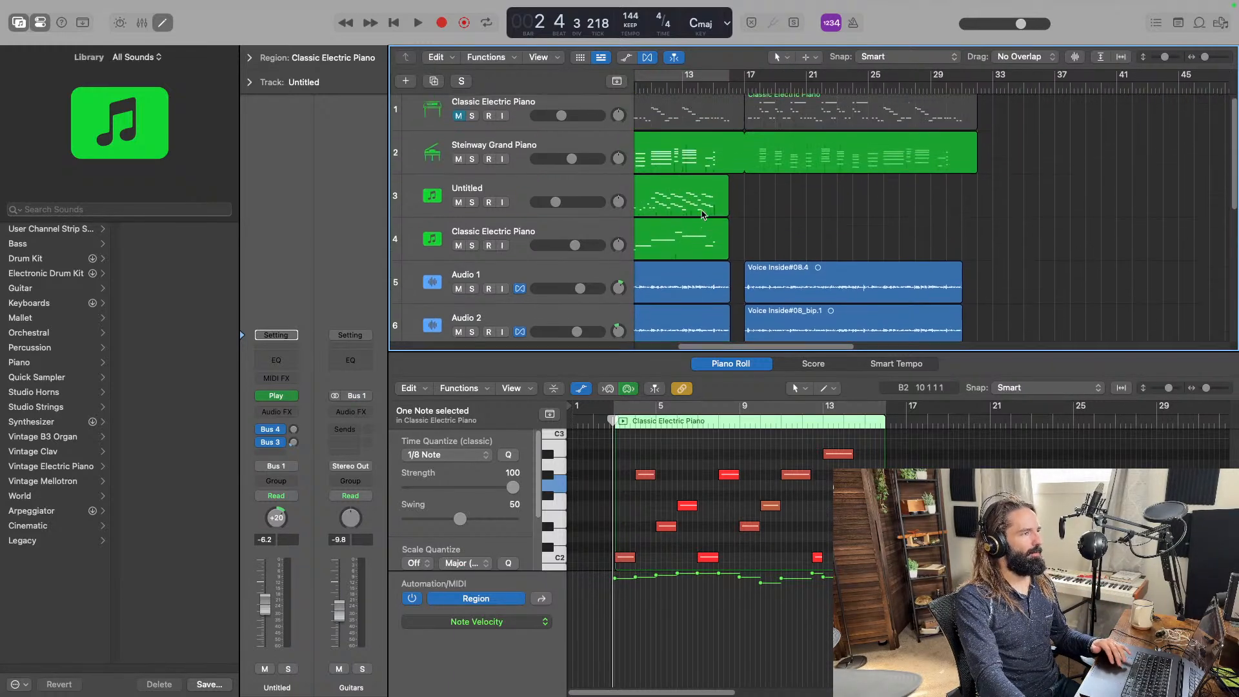
scroll(703, 215, "left", 5)
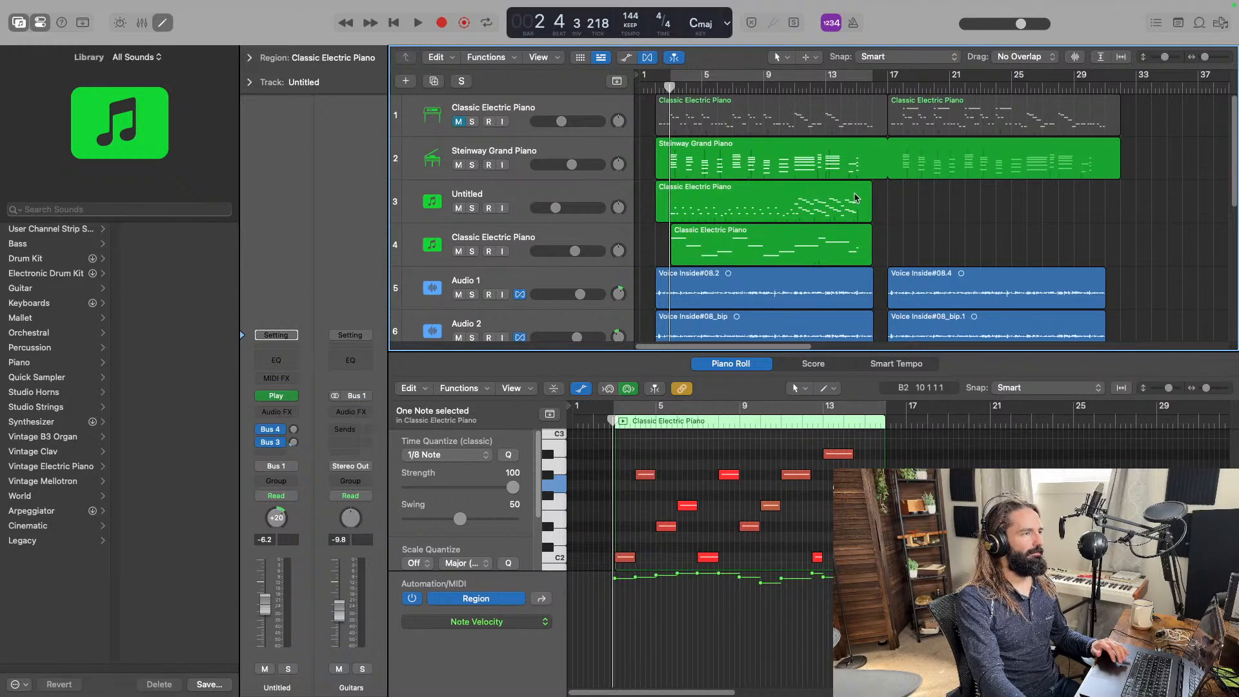
scroll(854, 198, "down", 10)
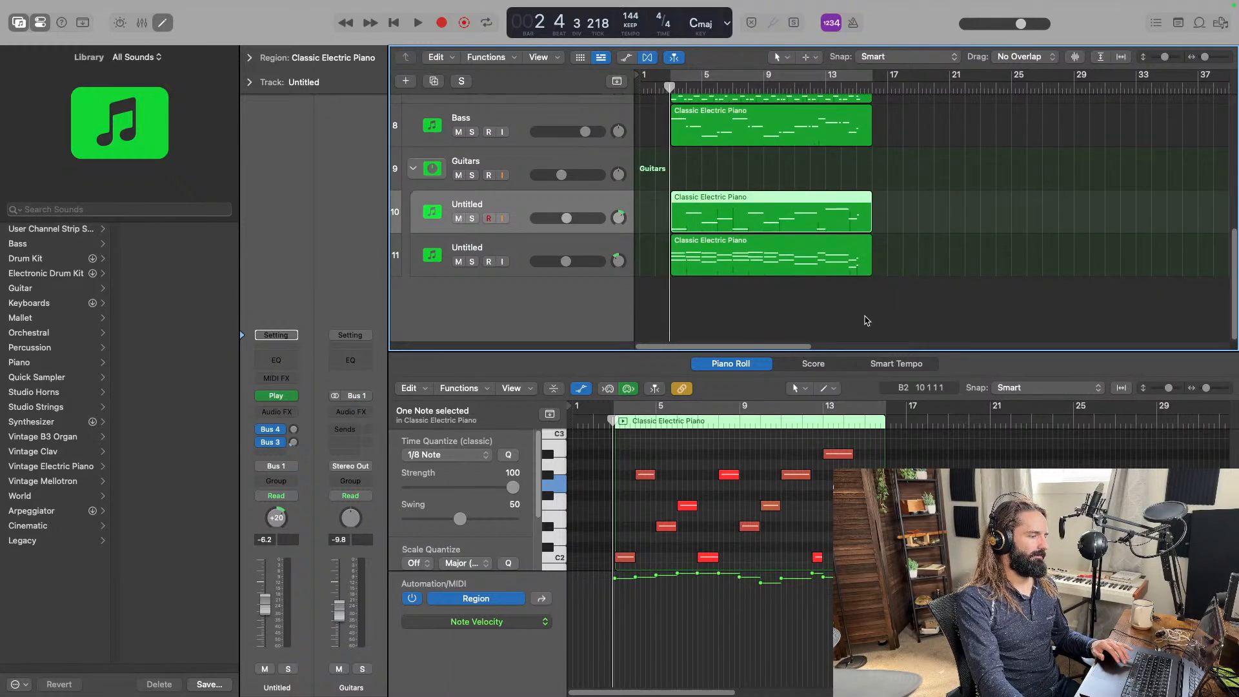
scroll(932, 282, "up", 10)
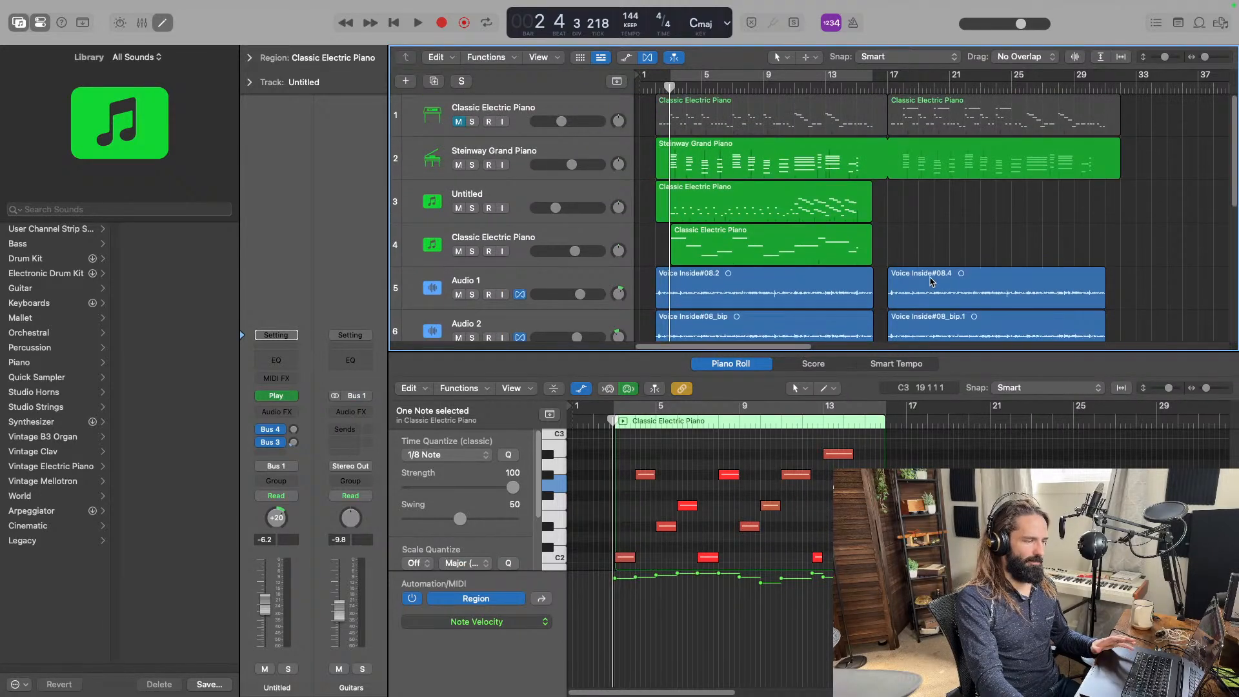
scroll(815, 244, "down", 4)
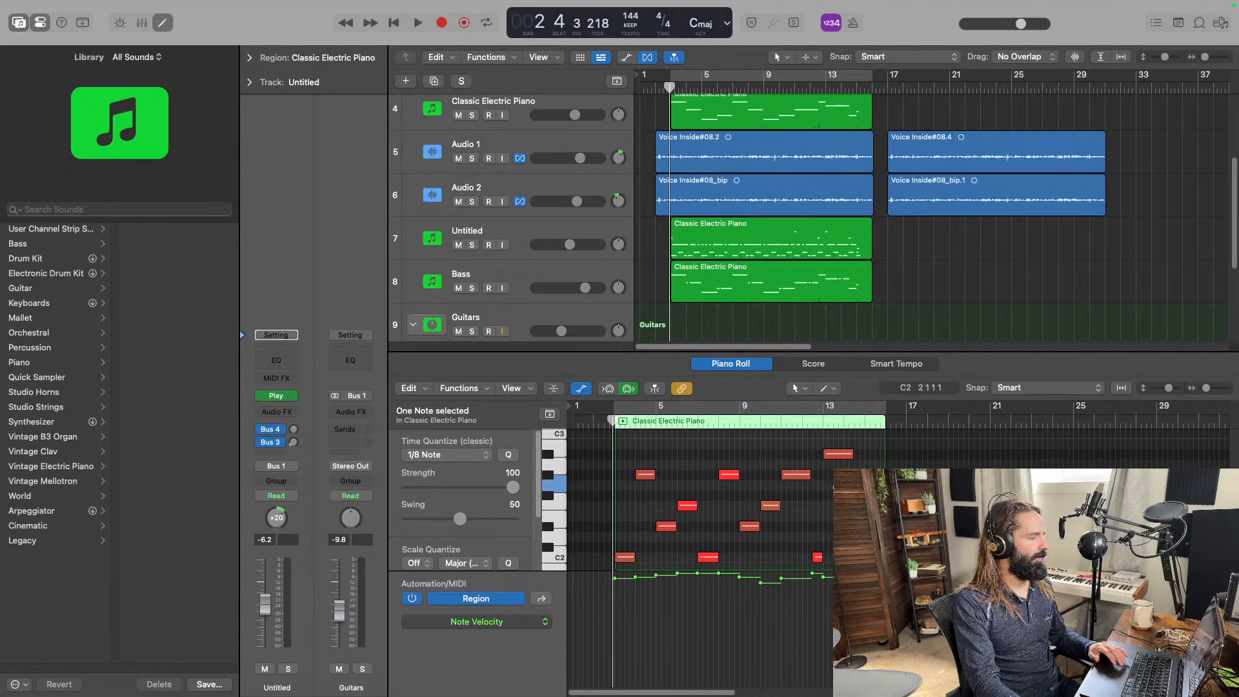
Switch to the Music app.
key("ctrl+Left")
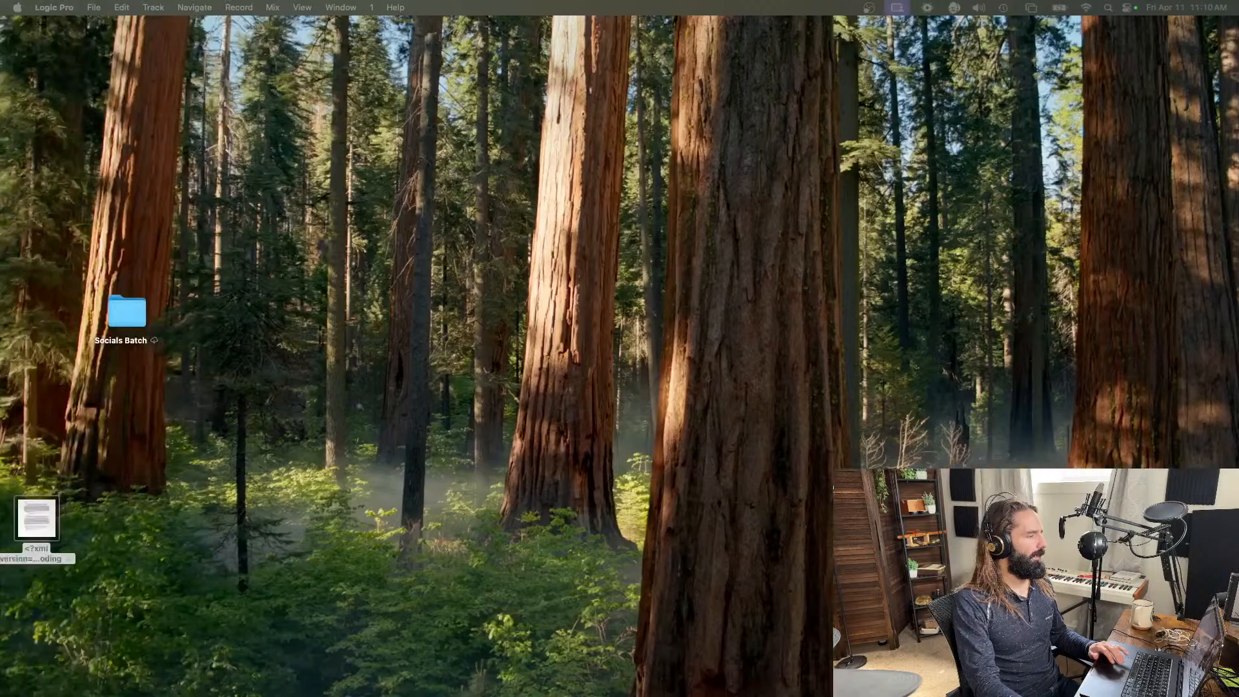
left_click(413, 668)
left_click_drag(199, 21, 167, 166)
left_click(159, 186)
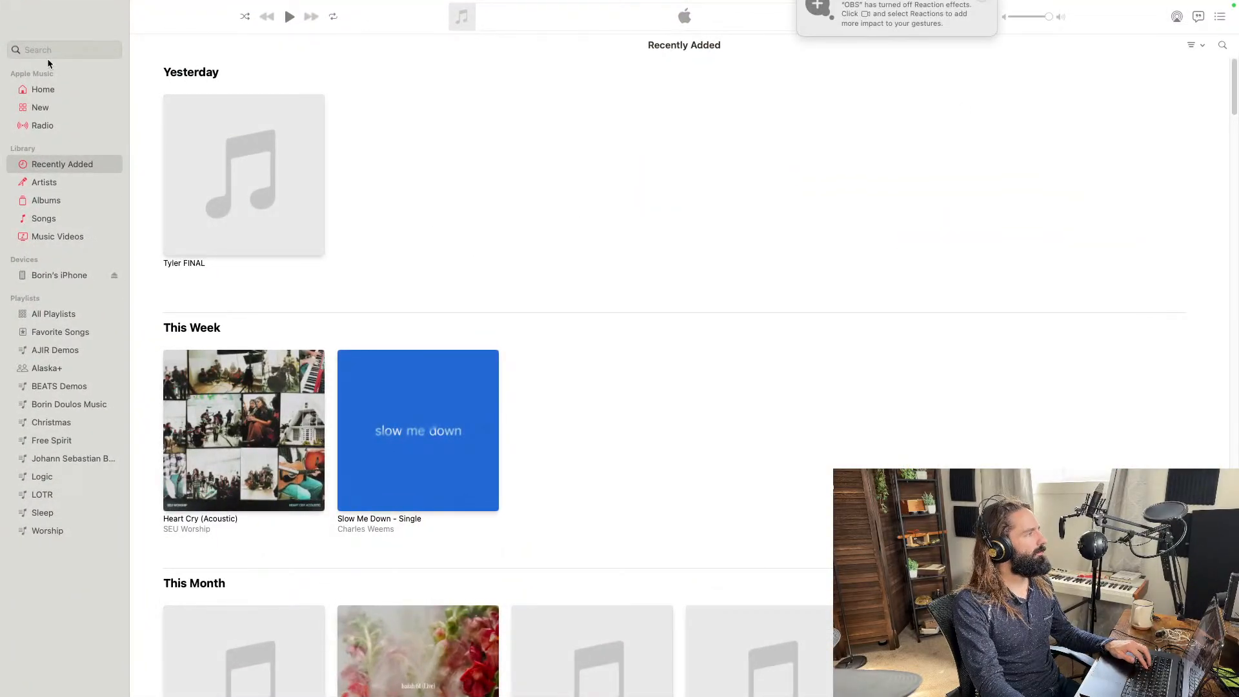
Search the music library for "Assay" and open the artist's page.
left_click(49, 52)
type("Assay")
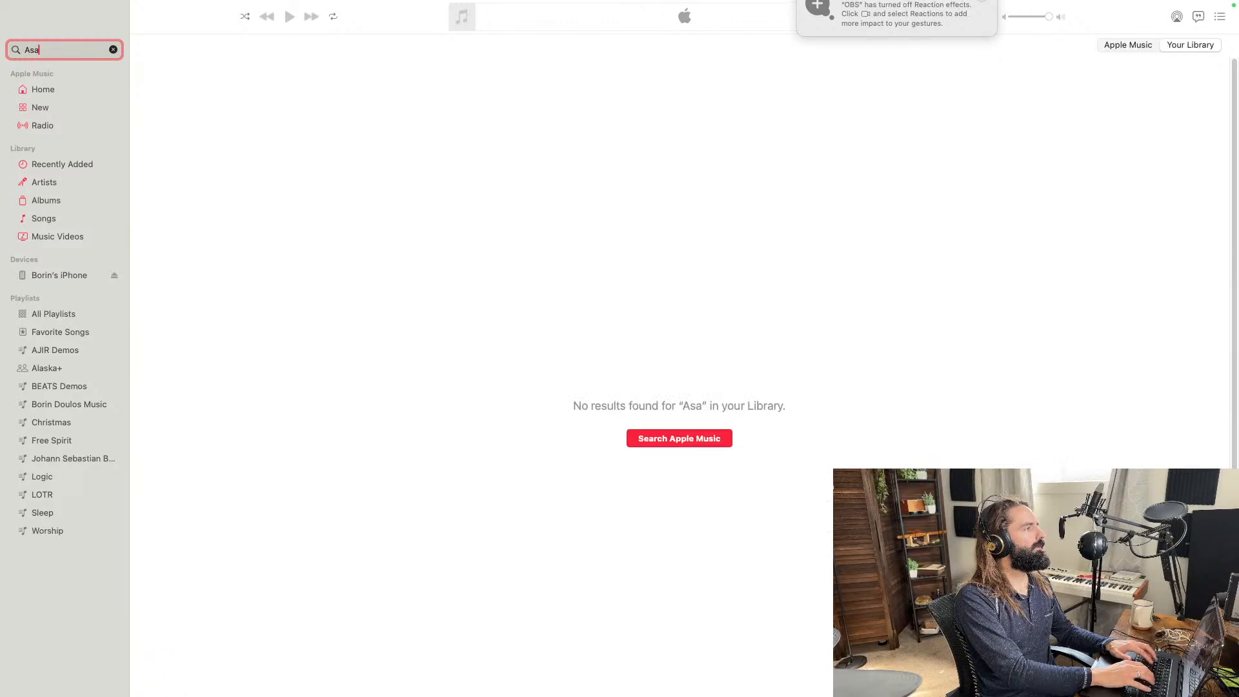
left_click(209, 128)
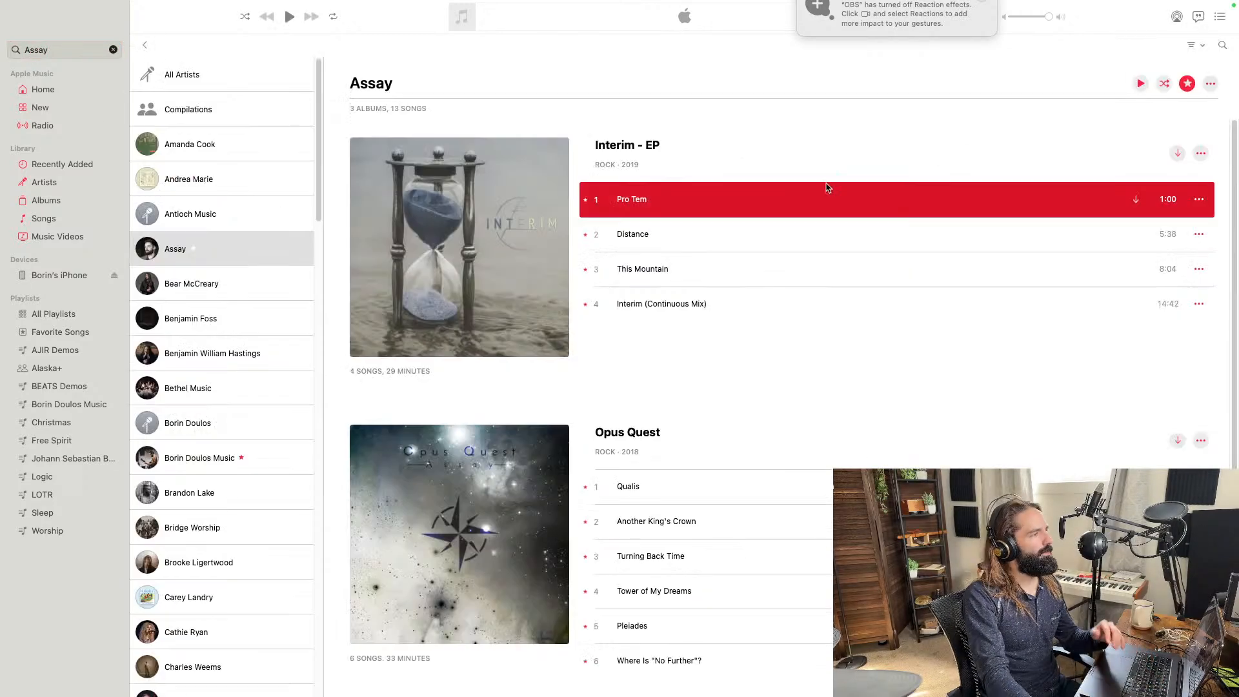
Examine Assay's albums and track lists, from Interim - EP to Opus Quest: Instrumental.
scroll(811, 426, "down", 5)
scroll(806, 476, "down", 3)
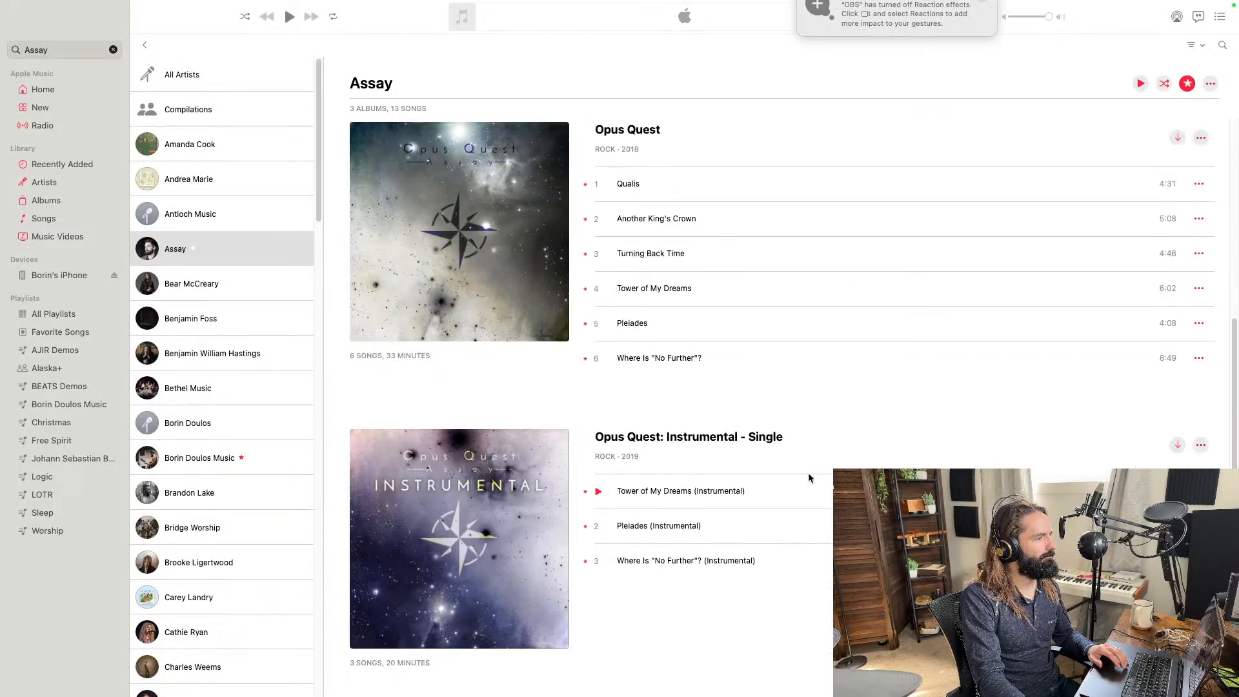
scroll(809, 477, "up", 7)
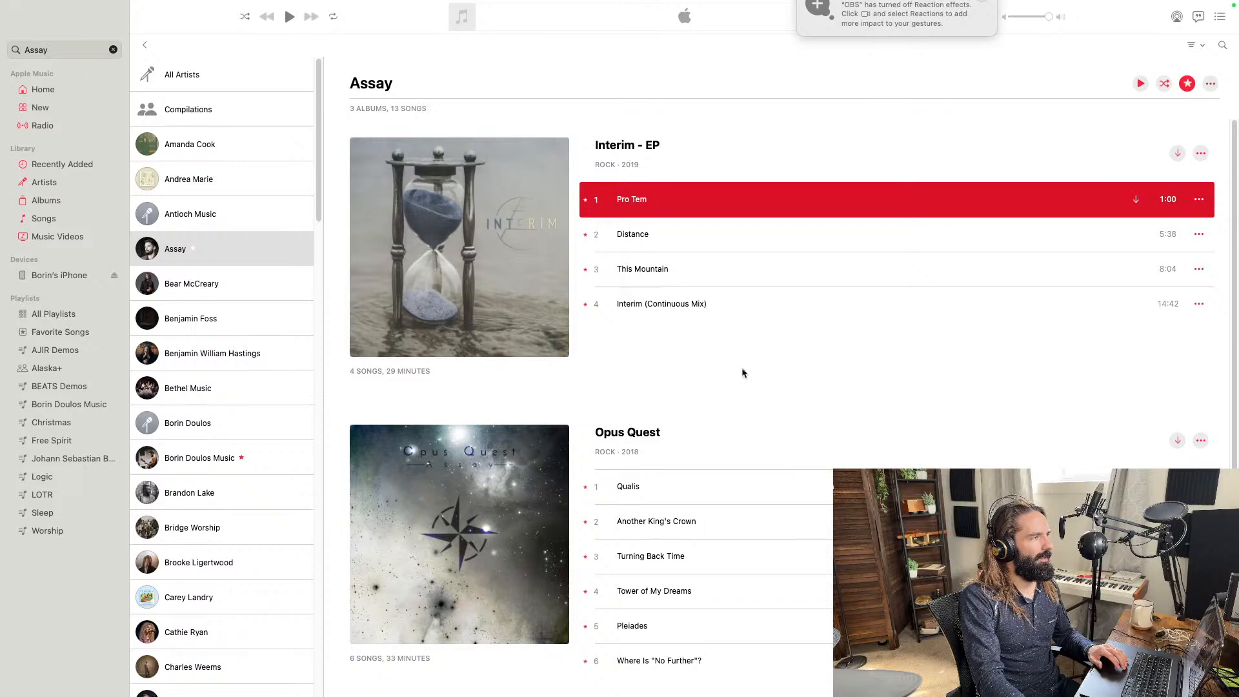
scroll(745, 388, "down", 5)
scroll(765, 439, "up", 4)
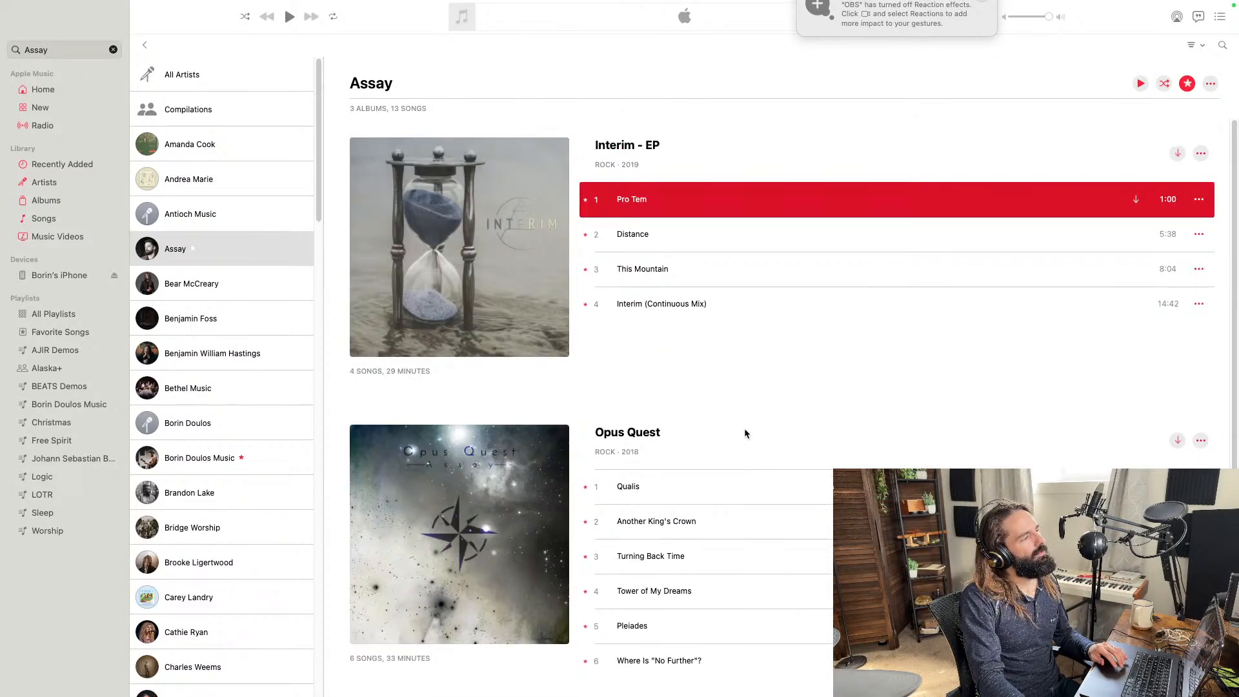
scroll(744, 431, "down", 5)
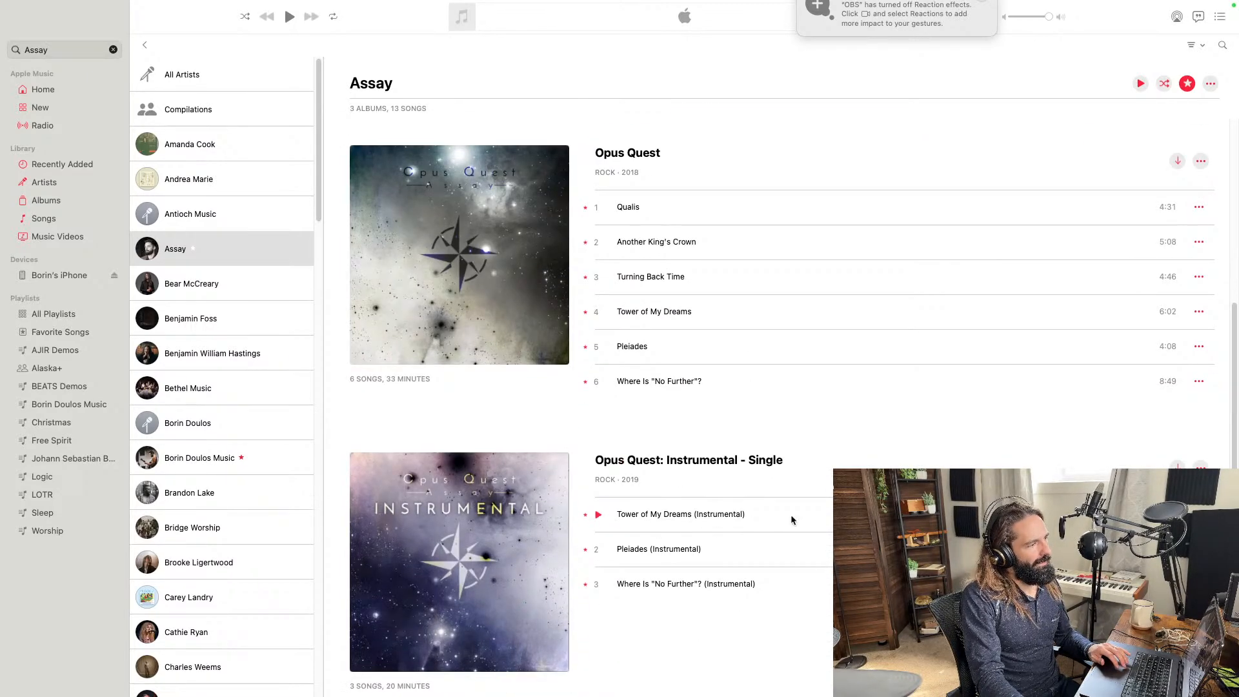
scroll(792, 516, "up", 6)
scroll(677, 471, "down", 5)
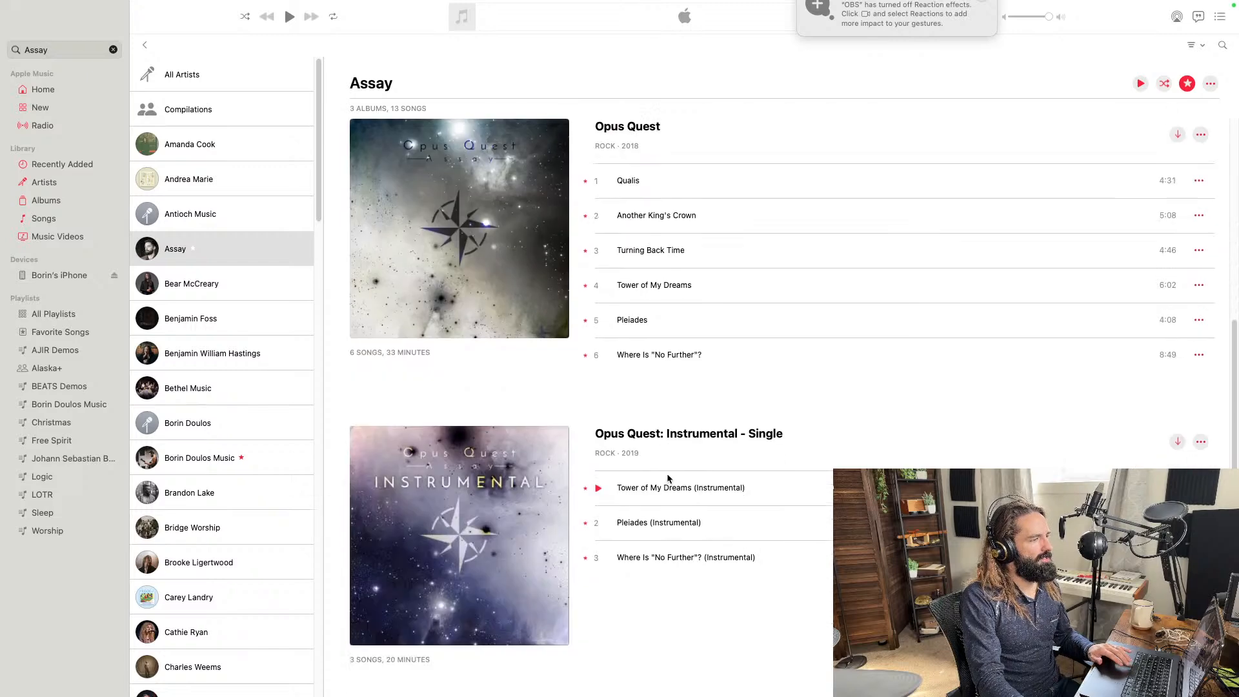
scroll(581, 323, "up", 3)
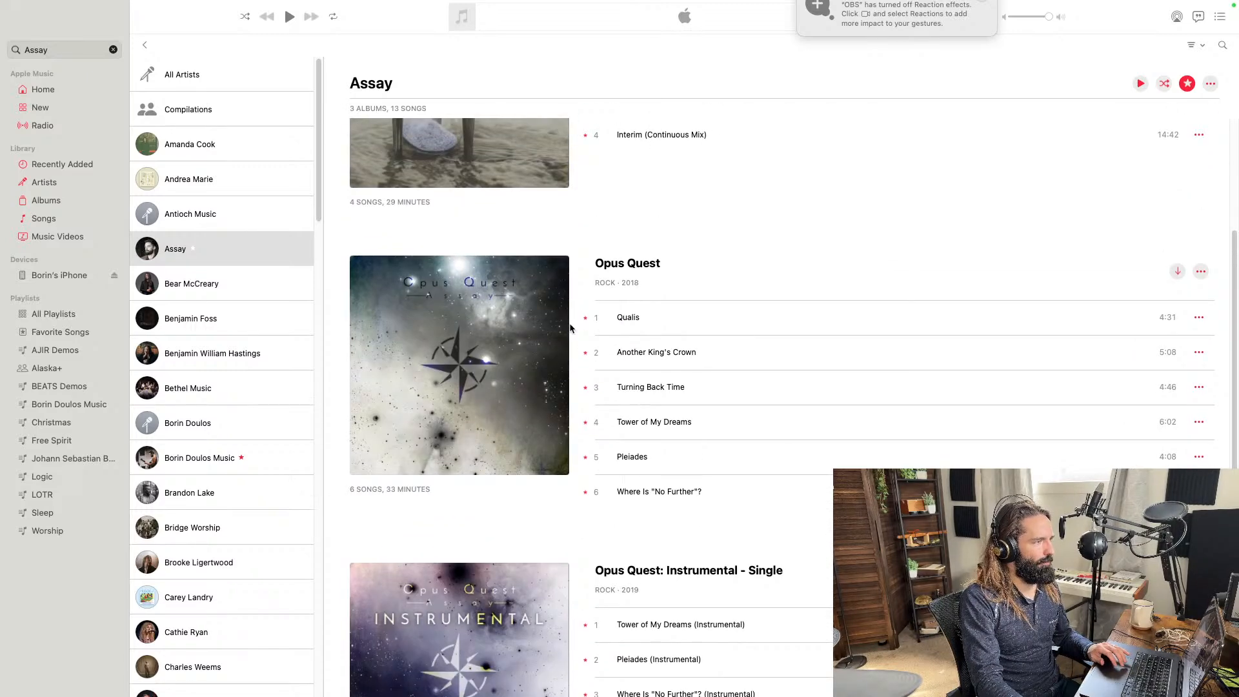
Play the opening of the Opus Quest album, dismiss the notification and pause playback.
left_click(460, 363)
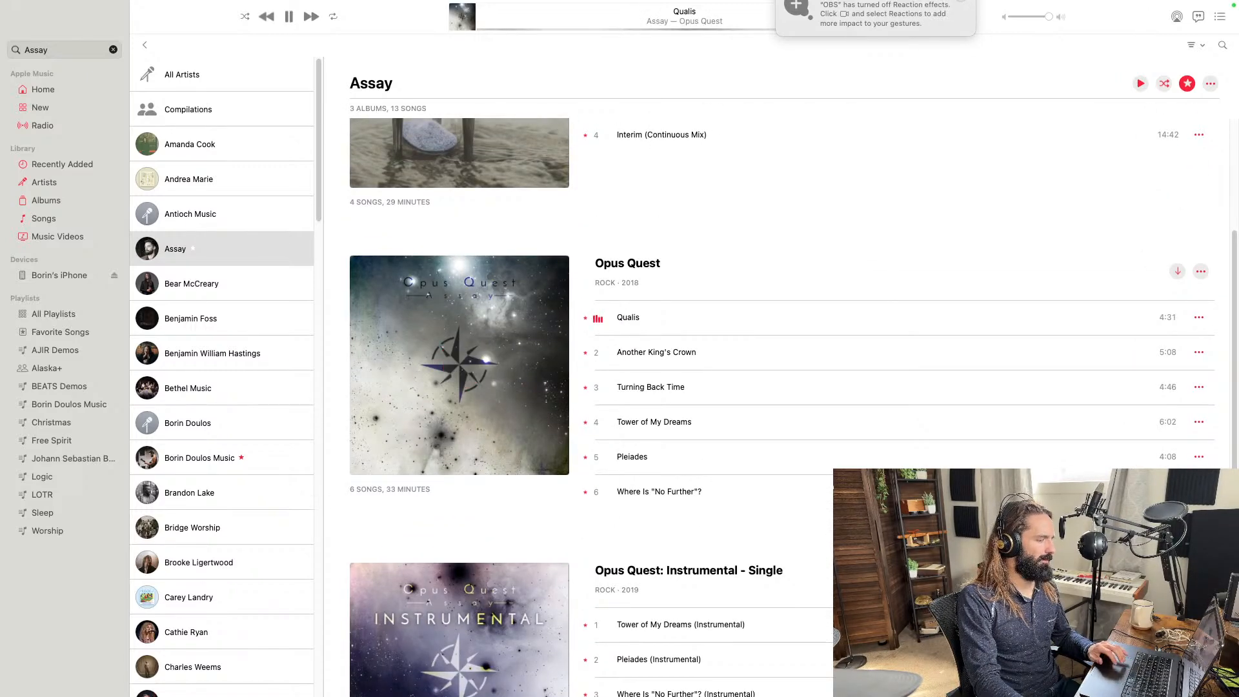
left_click(961, 1)
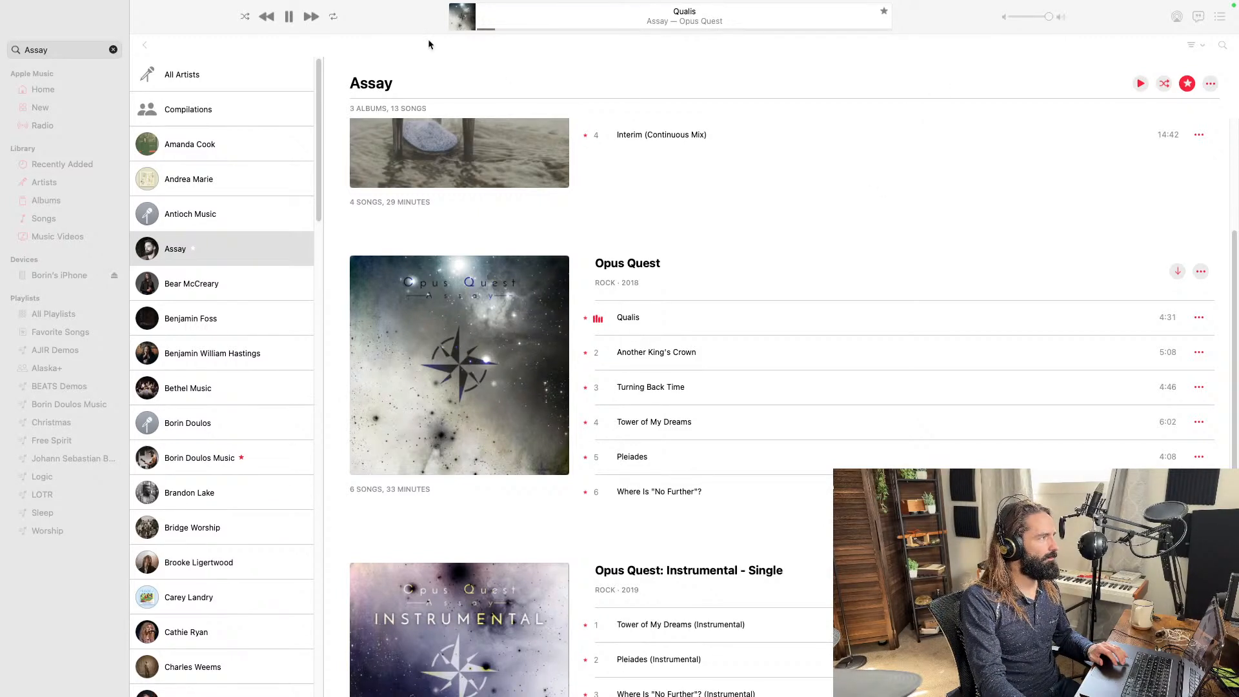
left_click(288, 17)
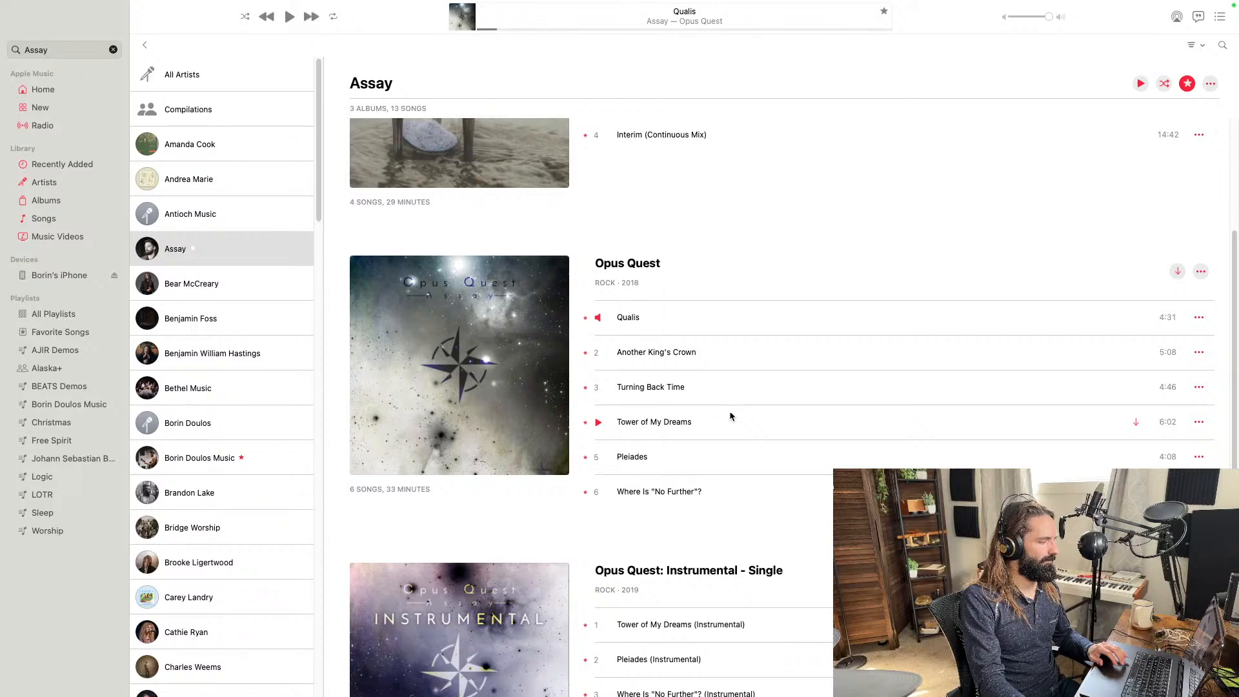
scroll(704, 349, "up", 3)
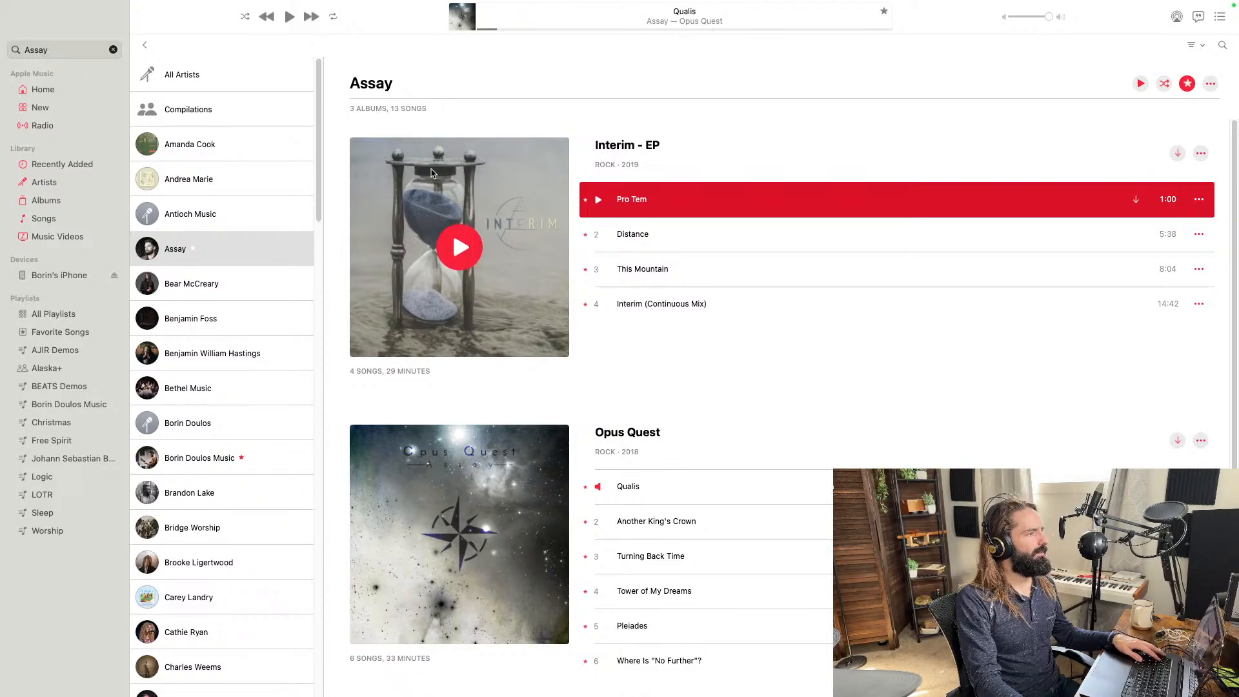
Switch back to Logic Pro, solo the Audio 1 and Audio 2 tracks and put the playhead at bar 2.
key("super+Tab")
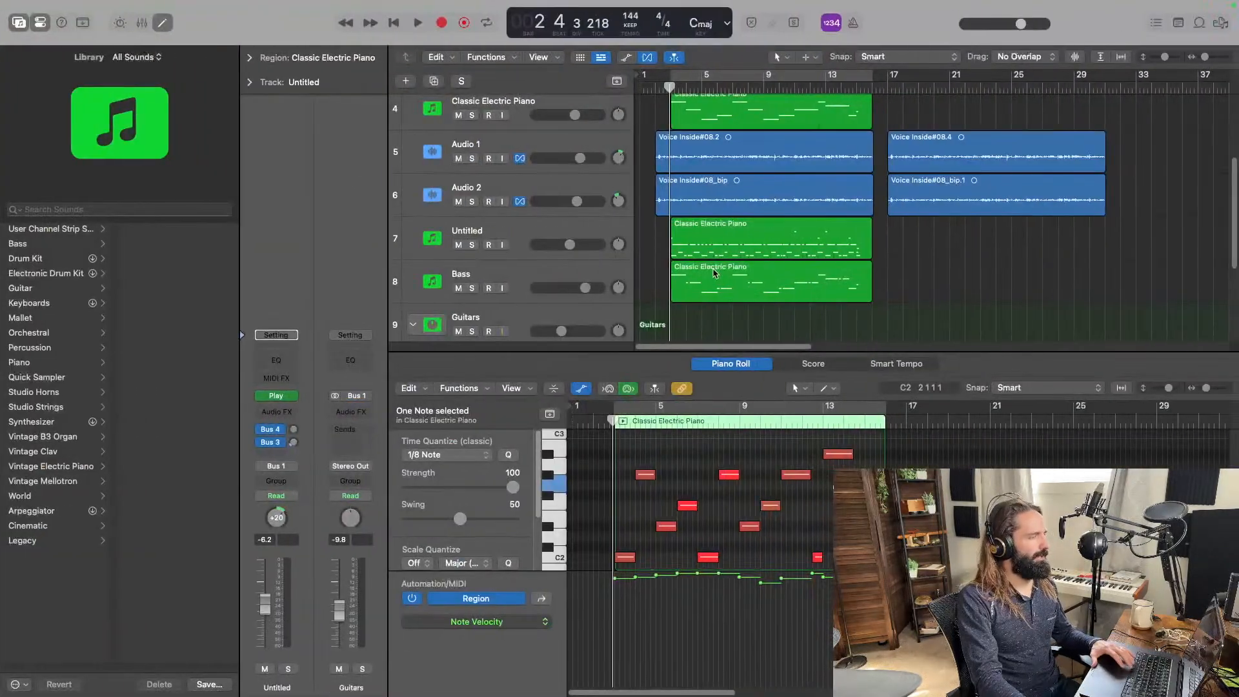
left_click(669, 86)
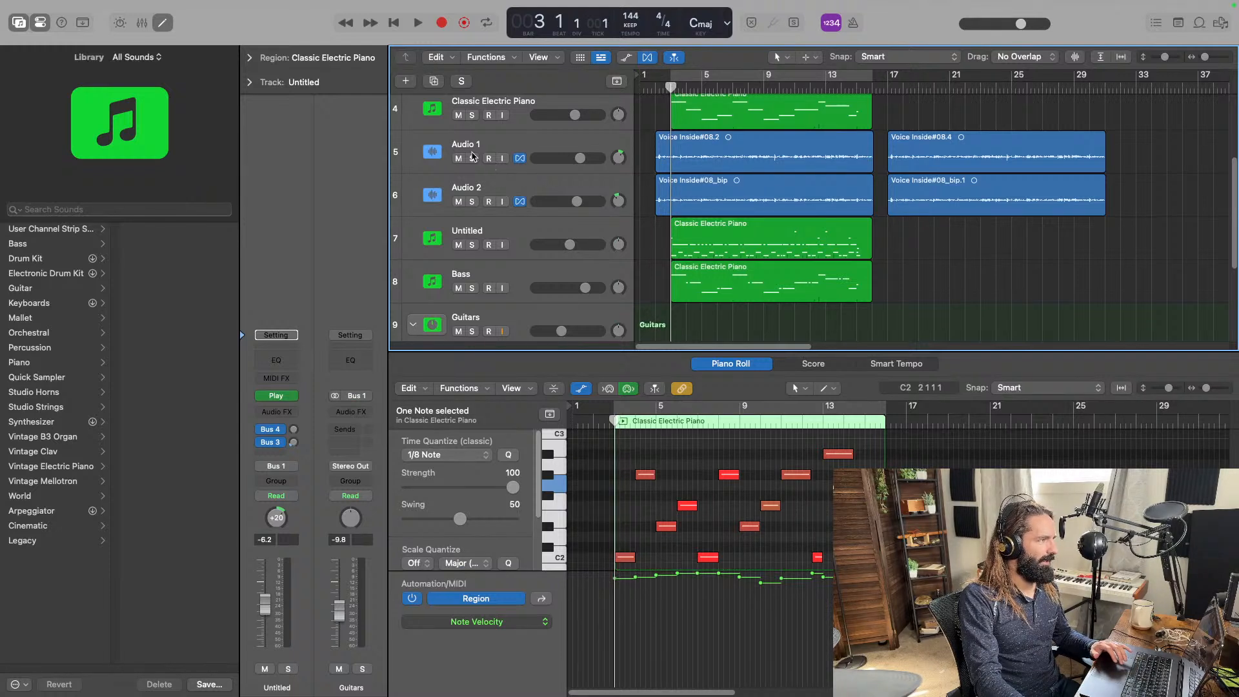
left_click(474, 201)
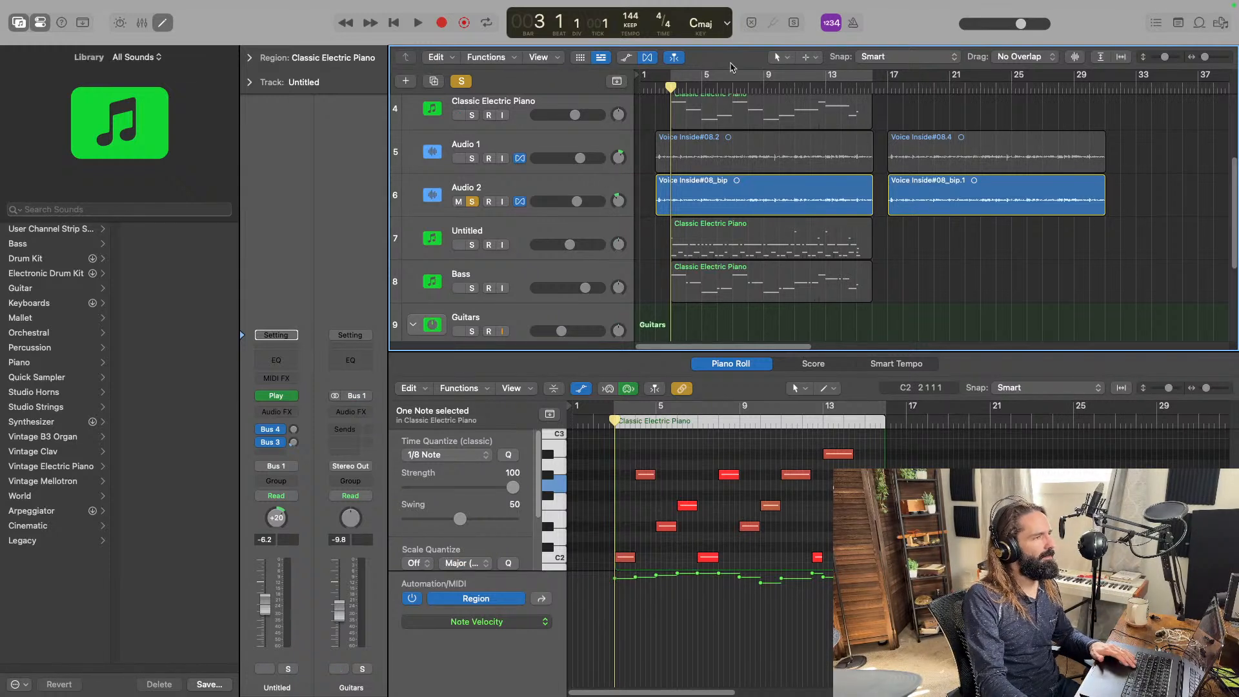
key("comma")
left_click(472, 159)
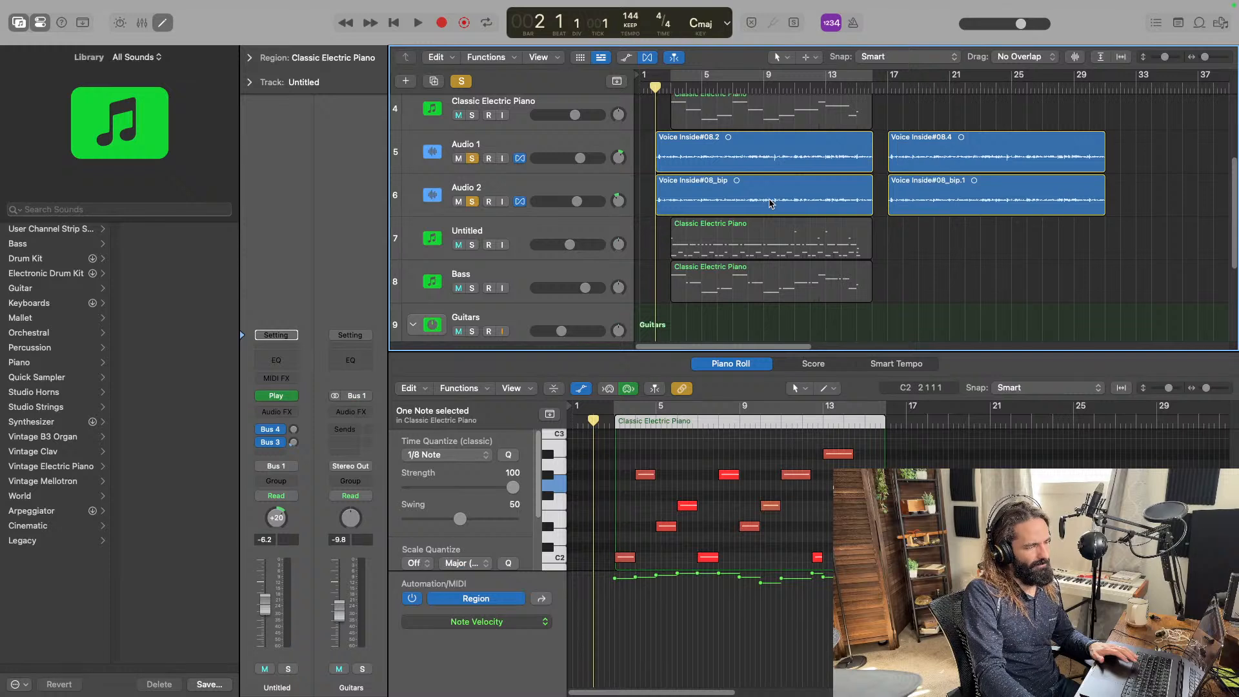
Play the two soloed audio tracks from bar 2, choosing to recover at the Audio Unit plug-in alert, and stop playback.
key("space")
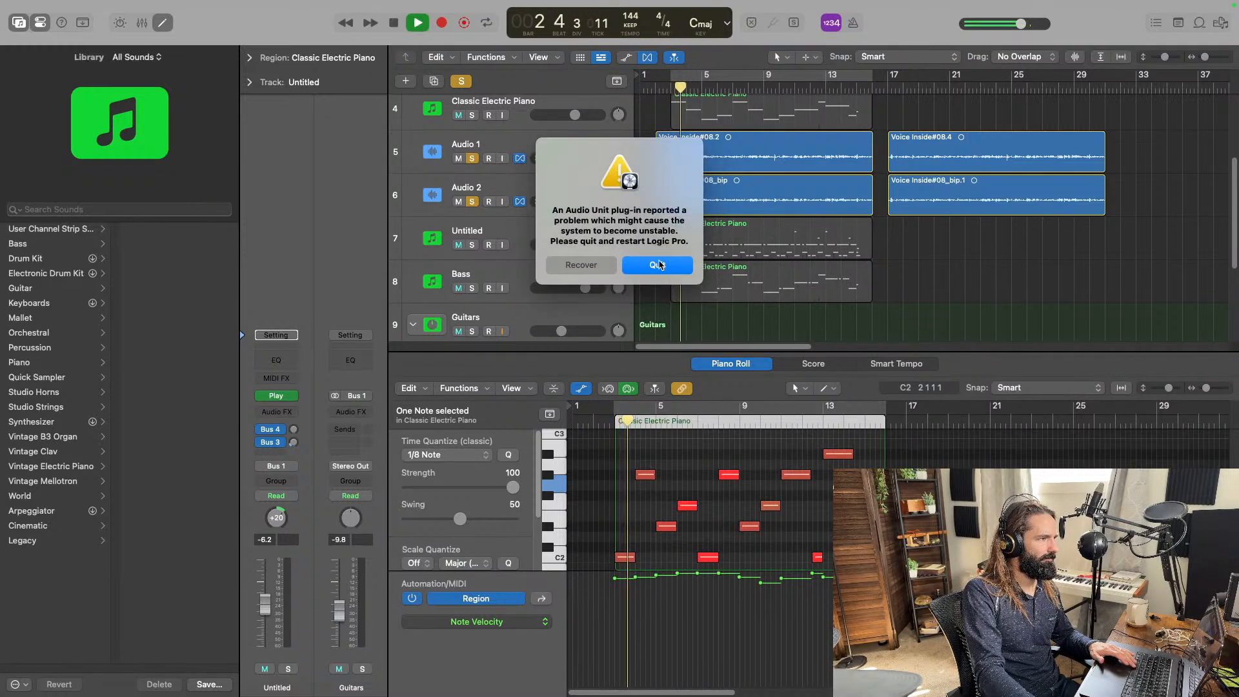
left_click(599, 266)
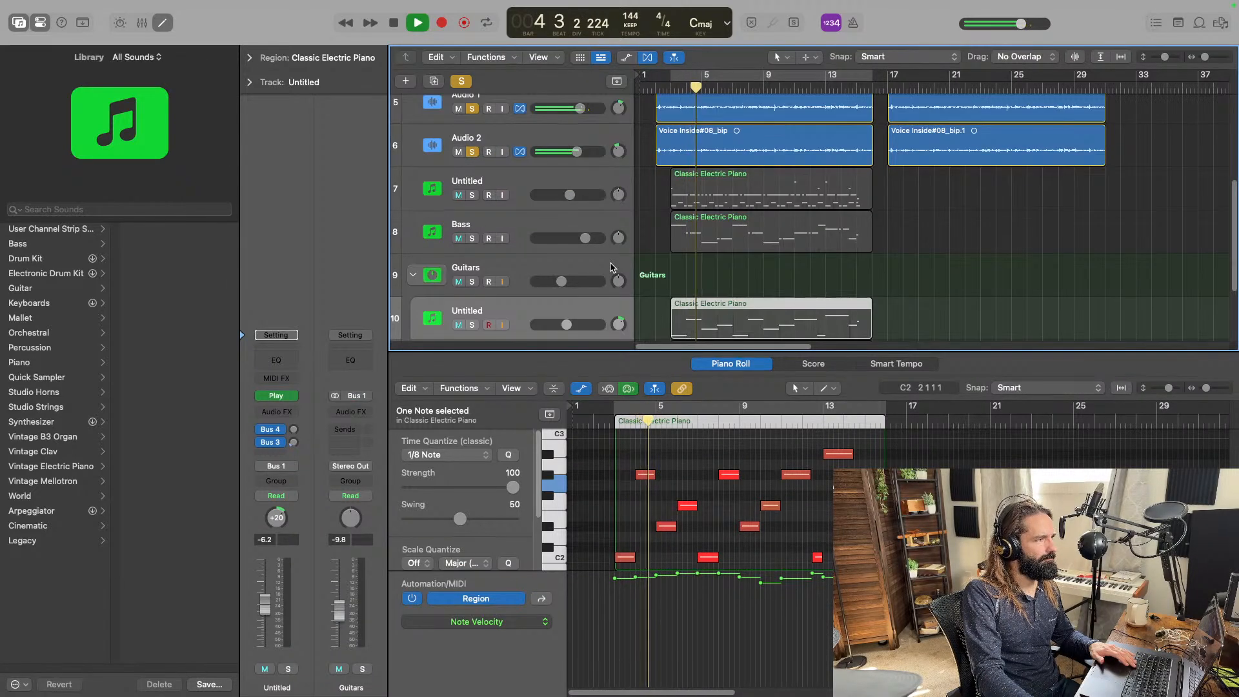
scroll(718, 260, "up", 3)
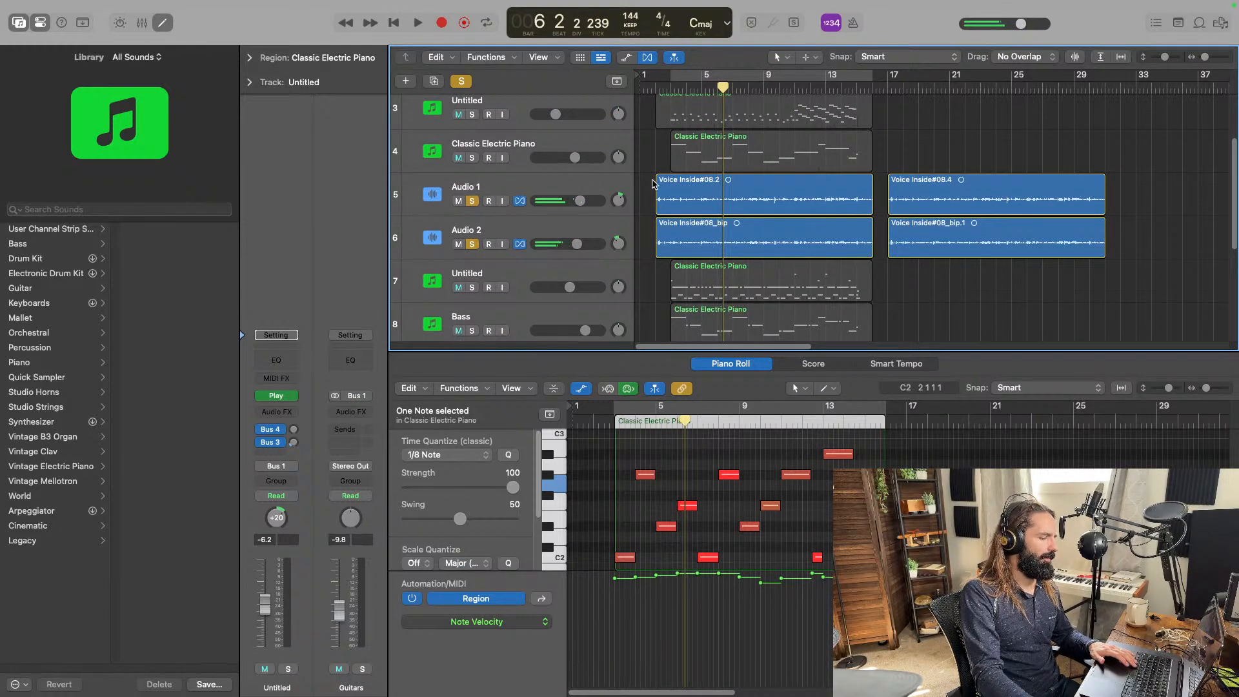
key("space")
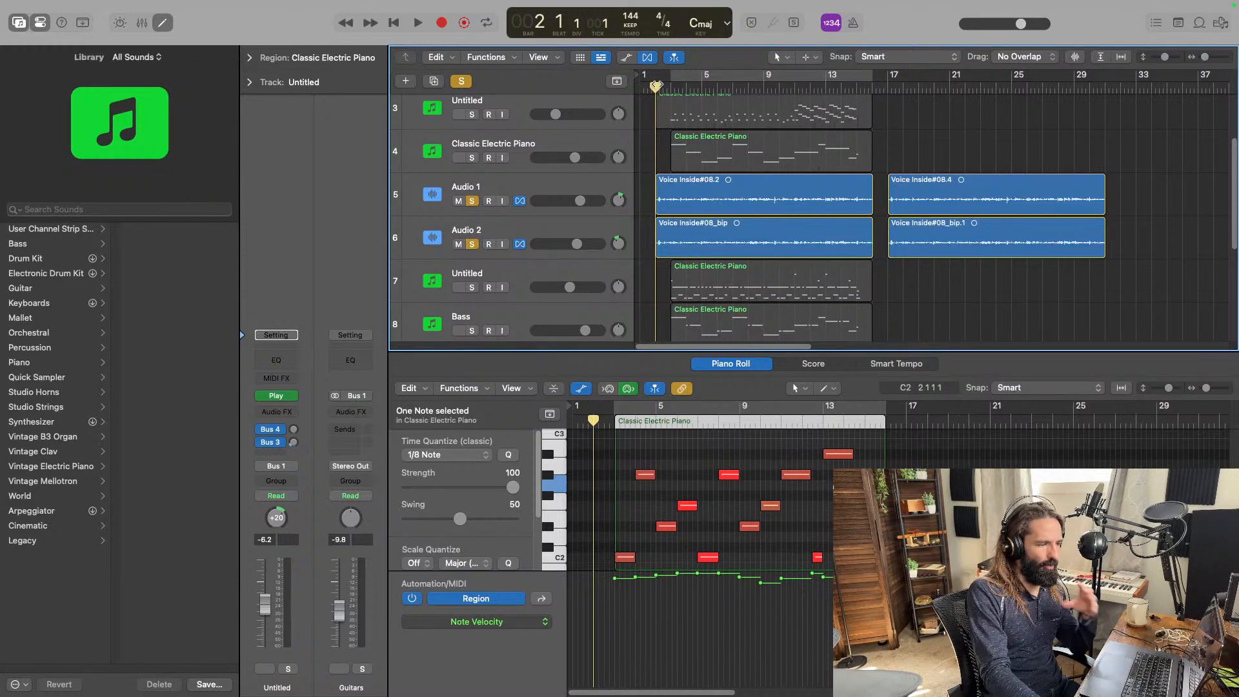
Clear the solo on all tracks and view the arrangement down to the Guitars stack.
left_click(467, 82)
scroll(758, 155, "up", 5)
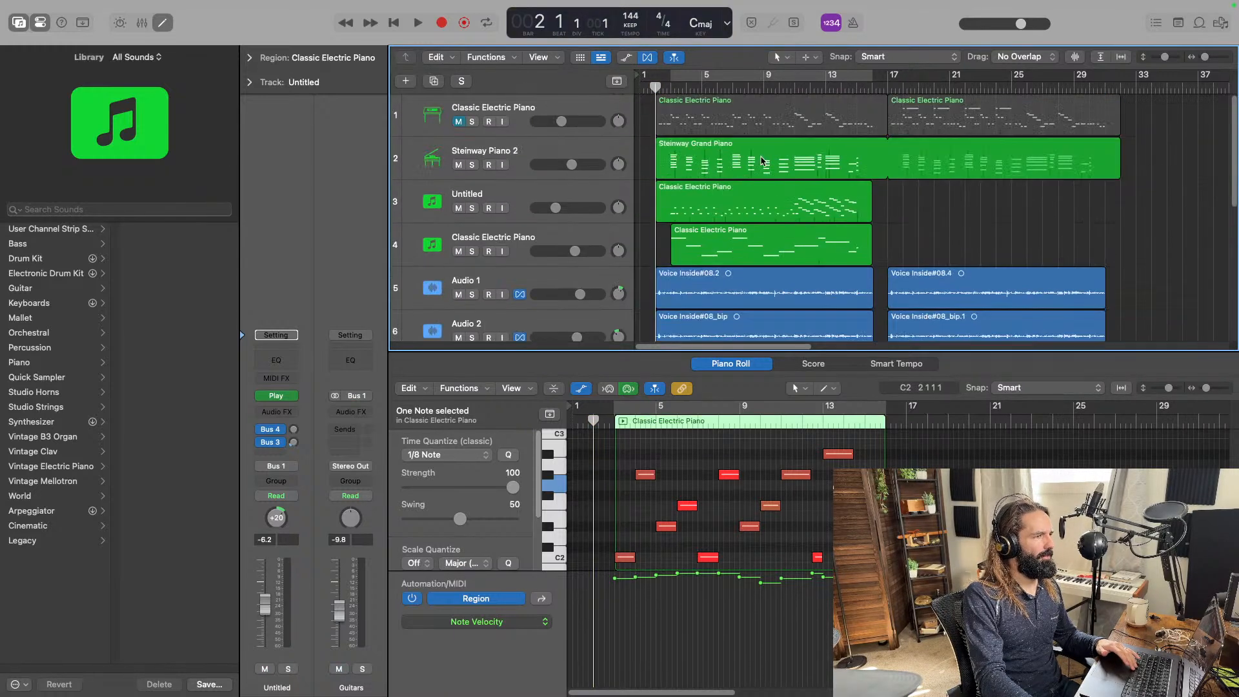
scroll(762, 160, "down", 6)
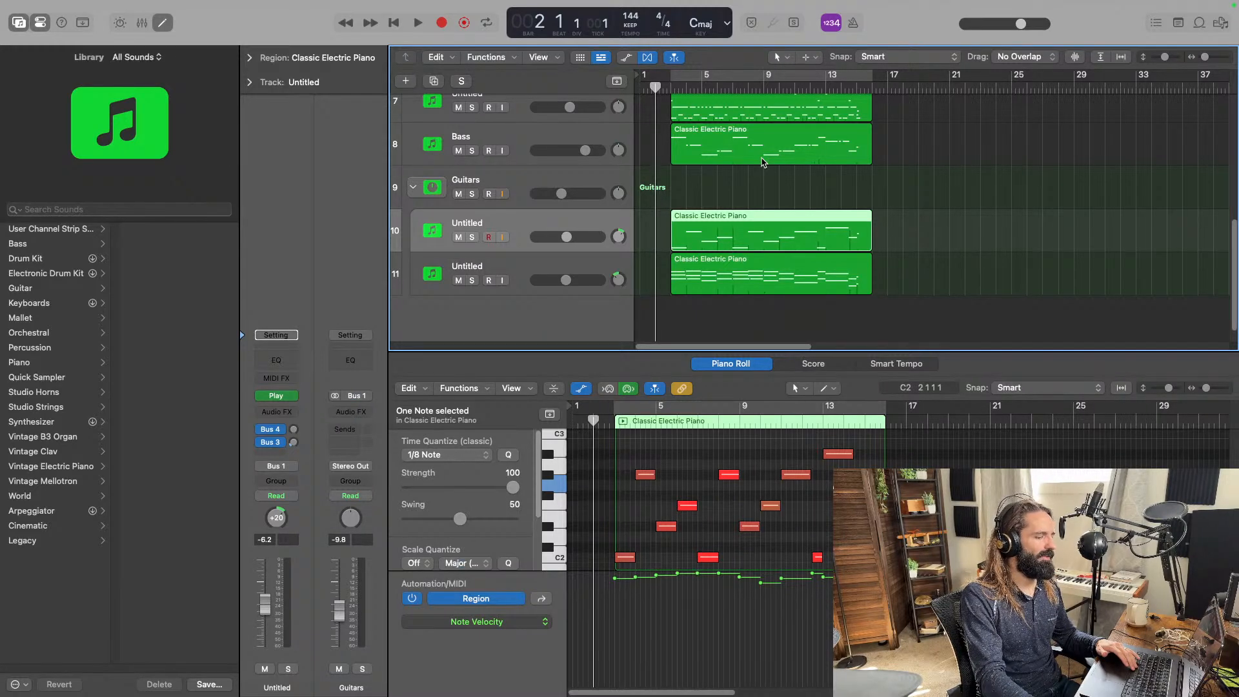
Play the whole arrangement briefly from bar 2, stop playback and view the tracks down to the Guitars stack.
scroll(761, 161, "up", 4)
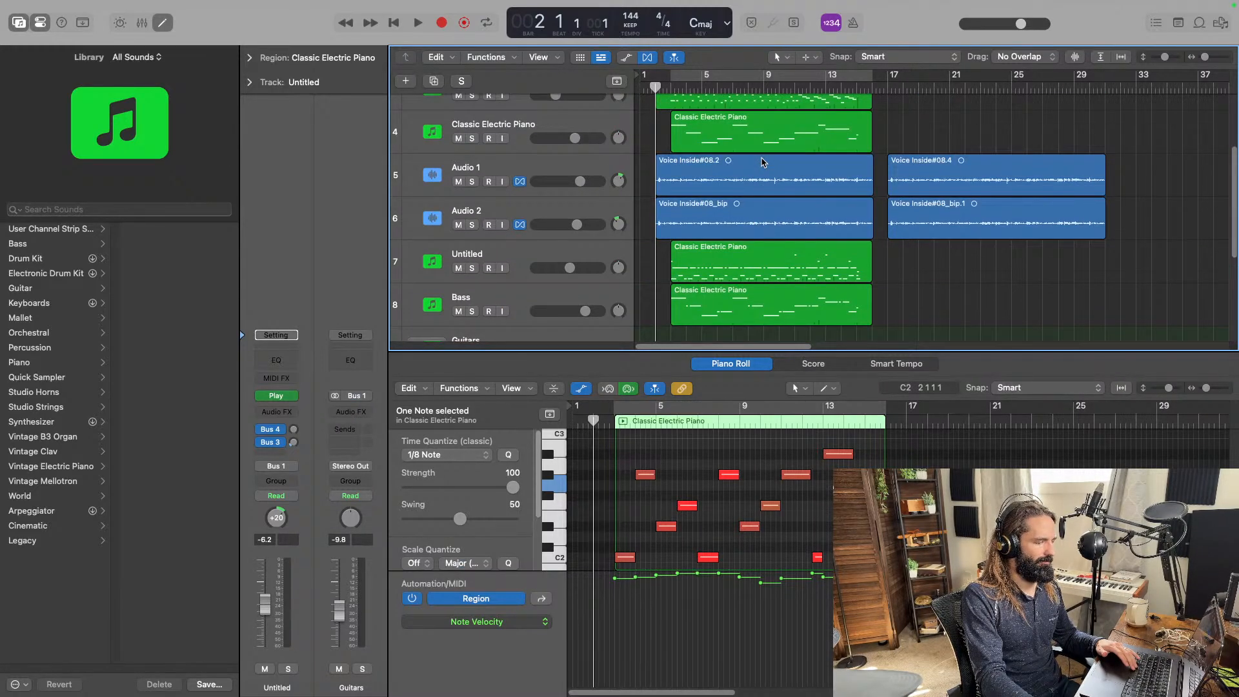
key("space")
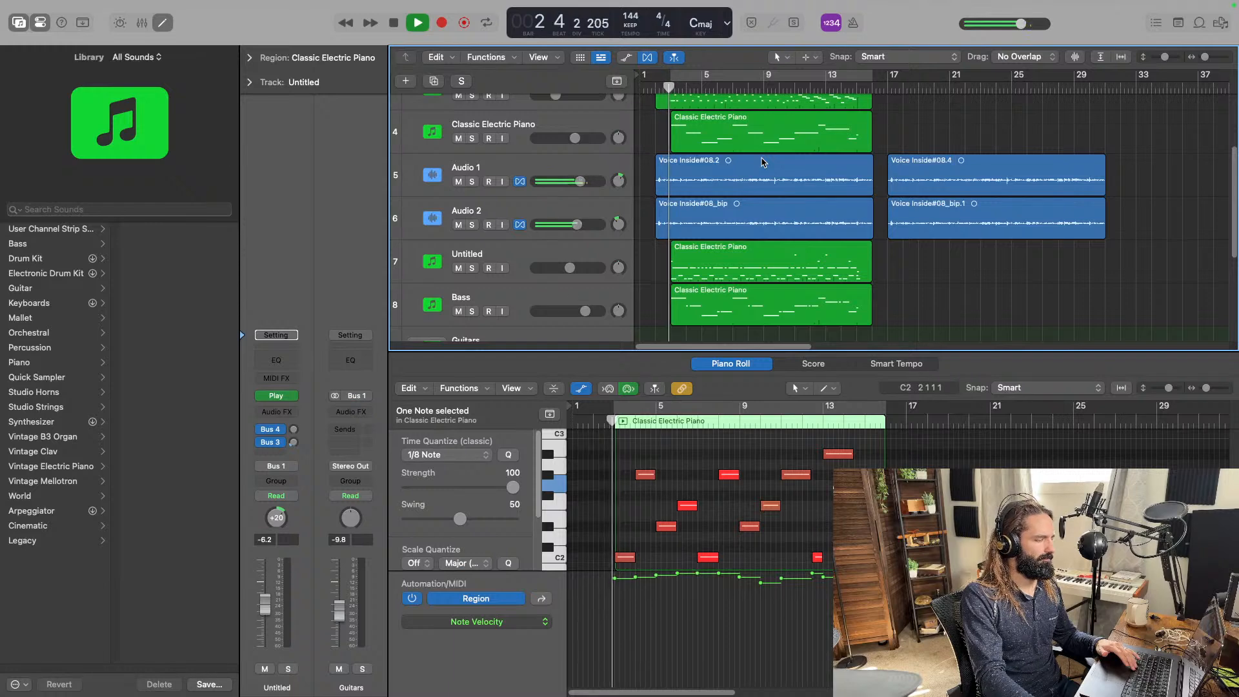
key("space")
scroll(681, 225, "down", 4)
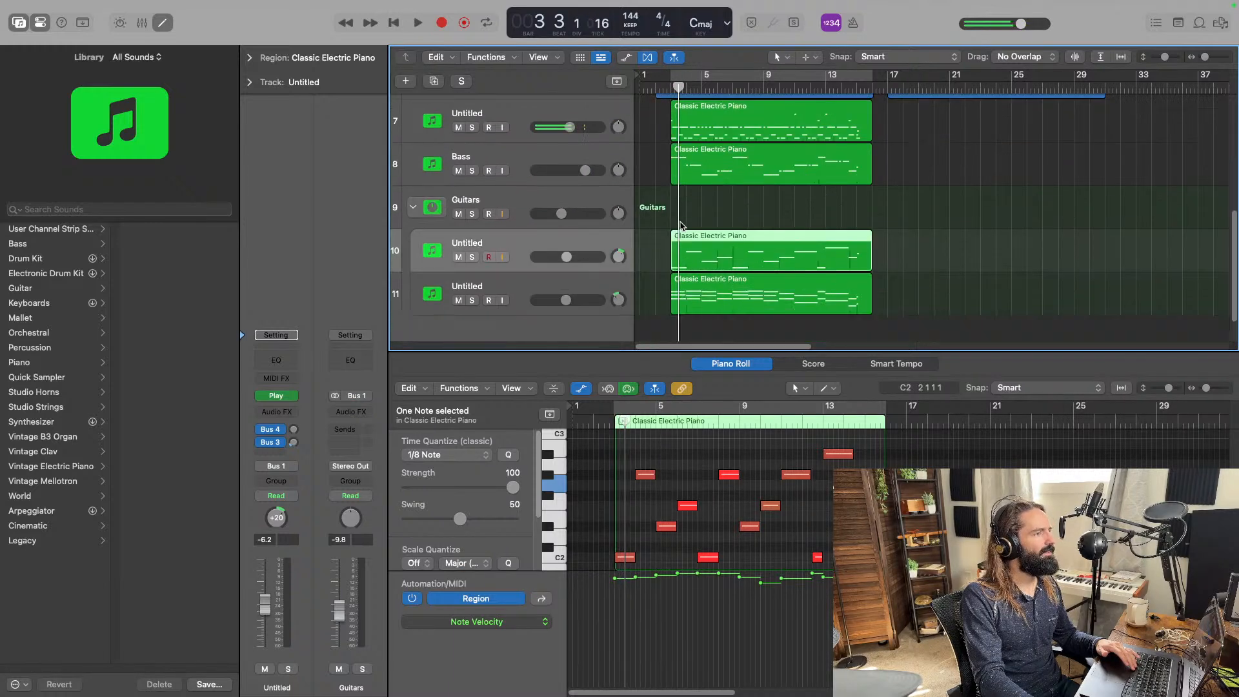
Solo the Untitled track directly above Bass, play it briefly on its own and stop playback.
scroll(471, 213, "up", 2)
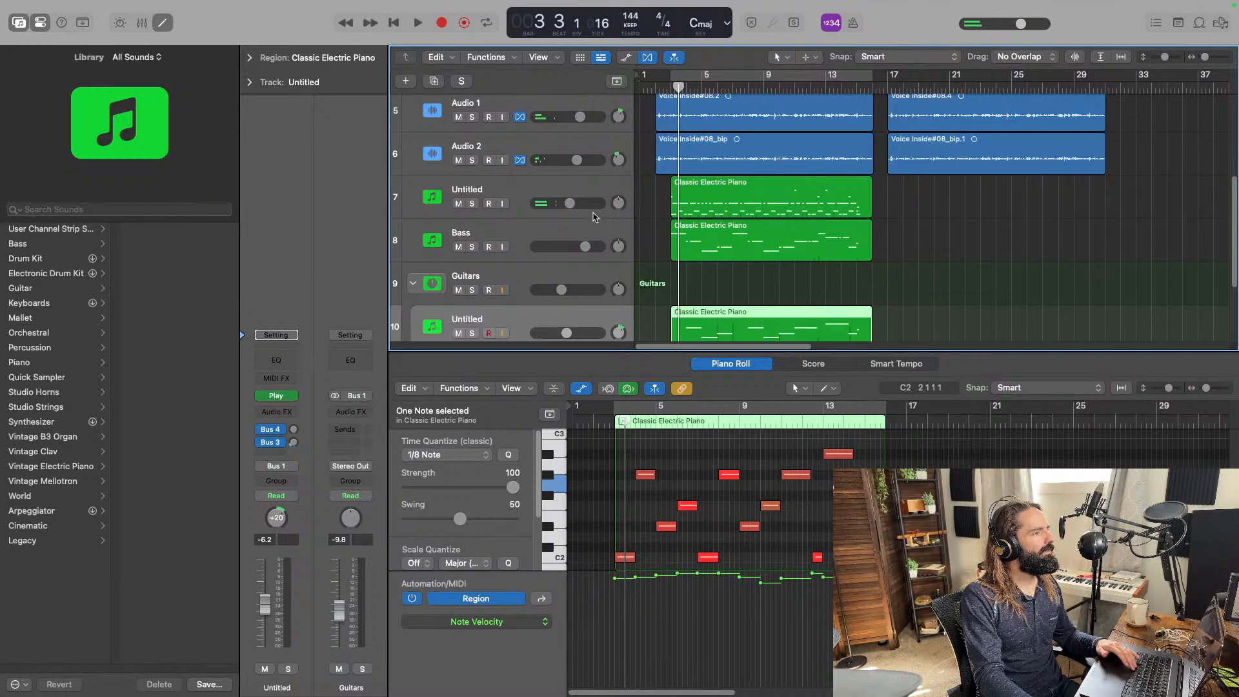
scroll(479, 211, "up", 1)
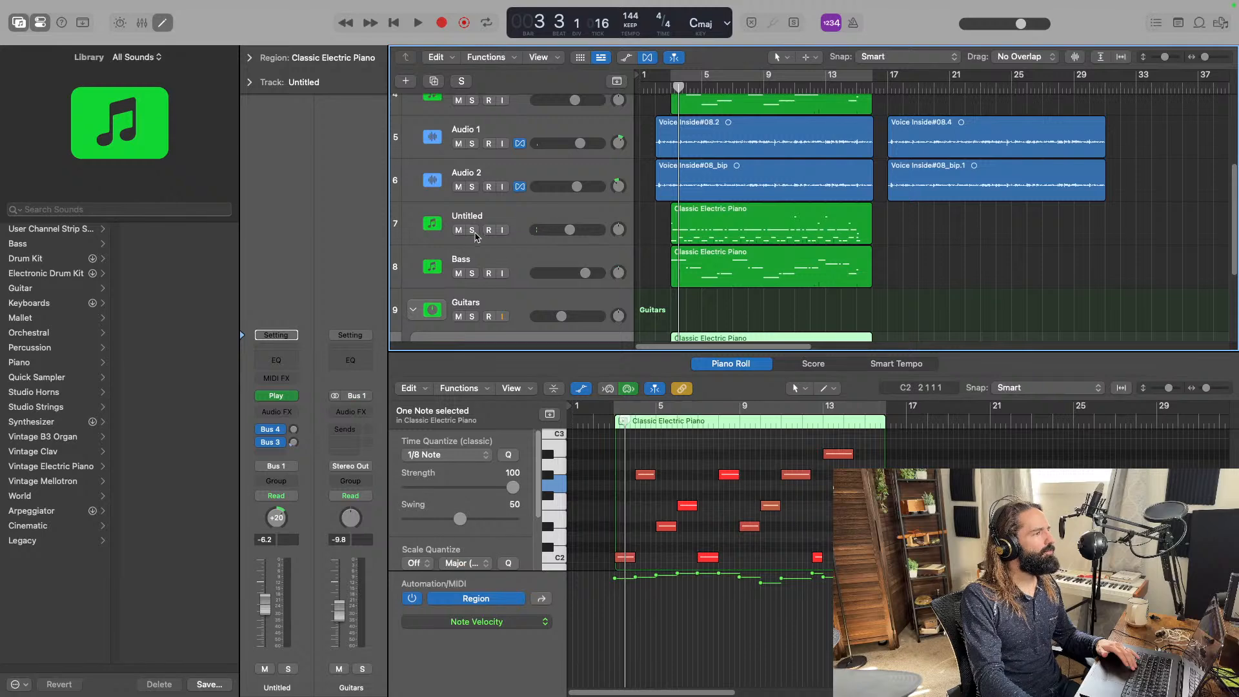
left_click(473, 231)
key("space")
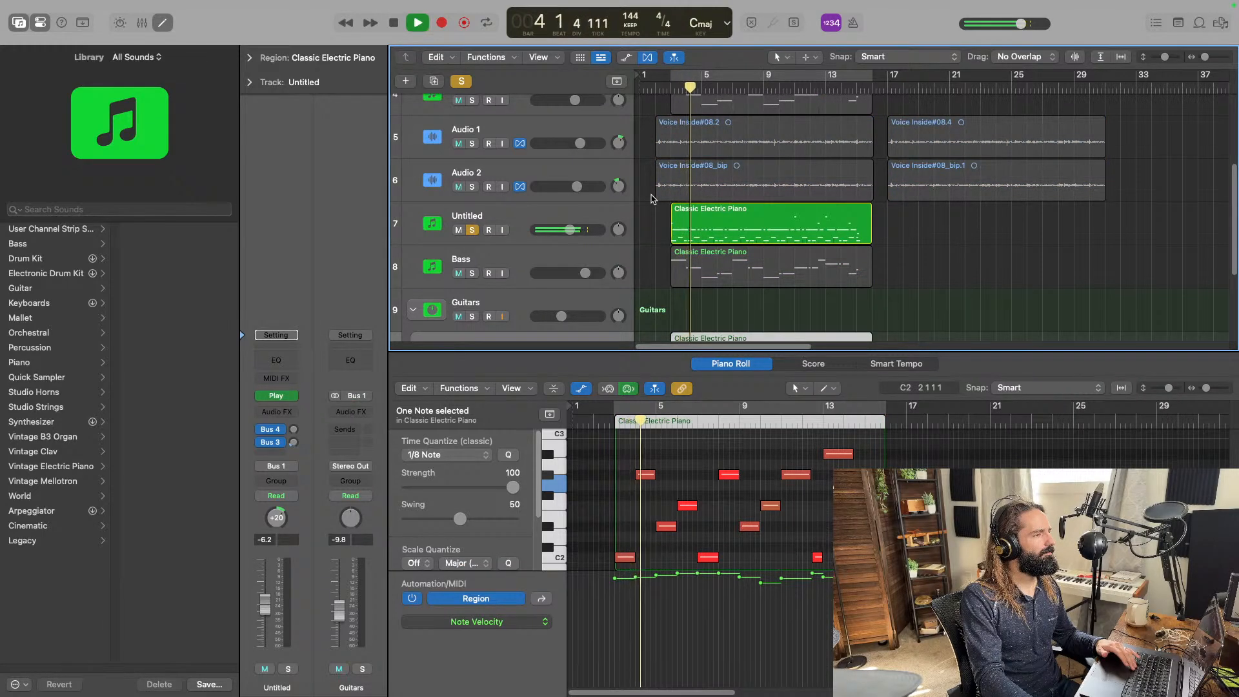
key("space")
Bounce the soloed track's region in place to a new track named Drums, with the source muted.
left_click(728, 223)
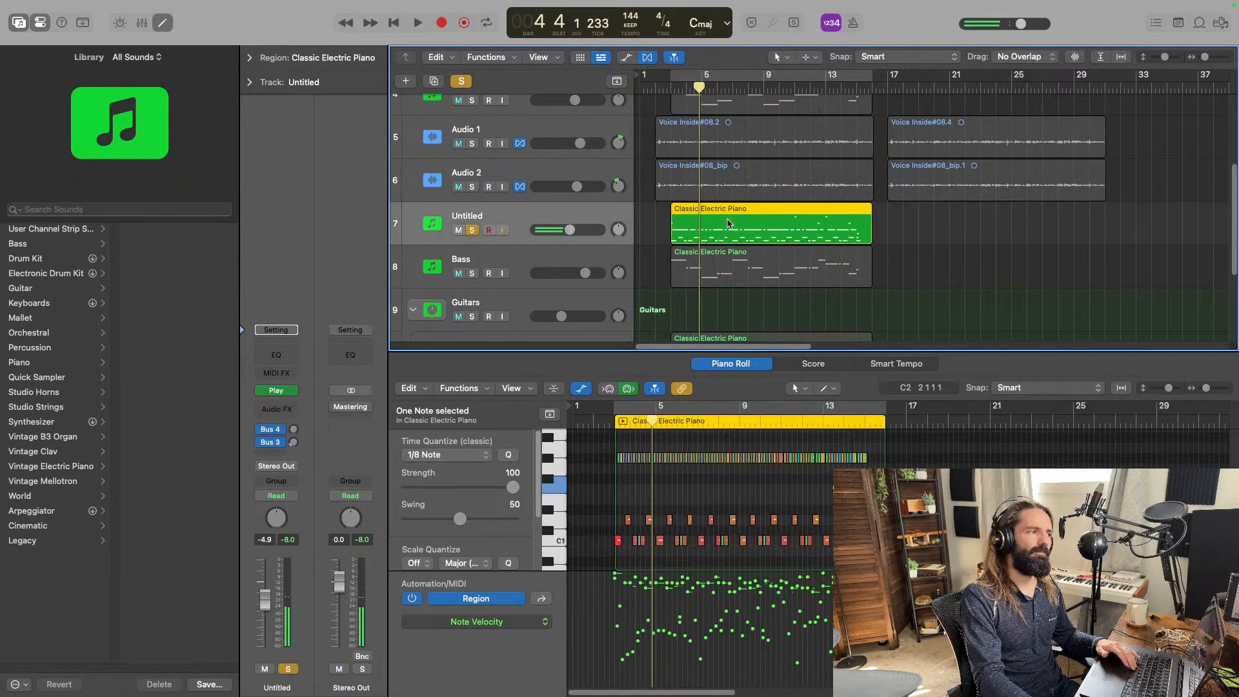
right_click(728, 223)
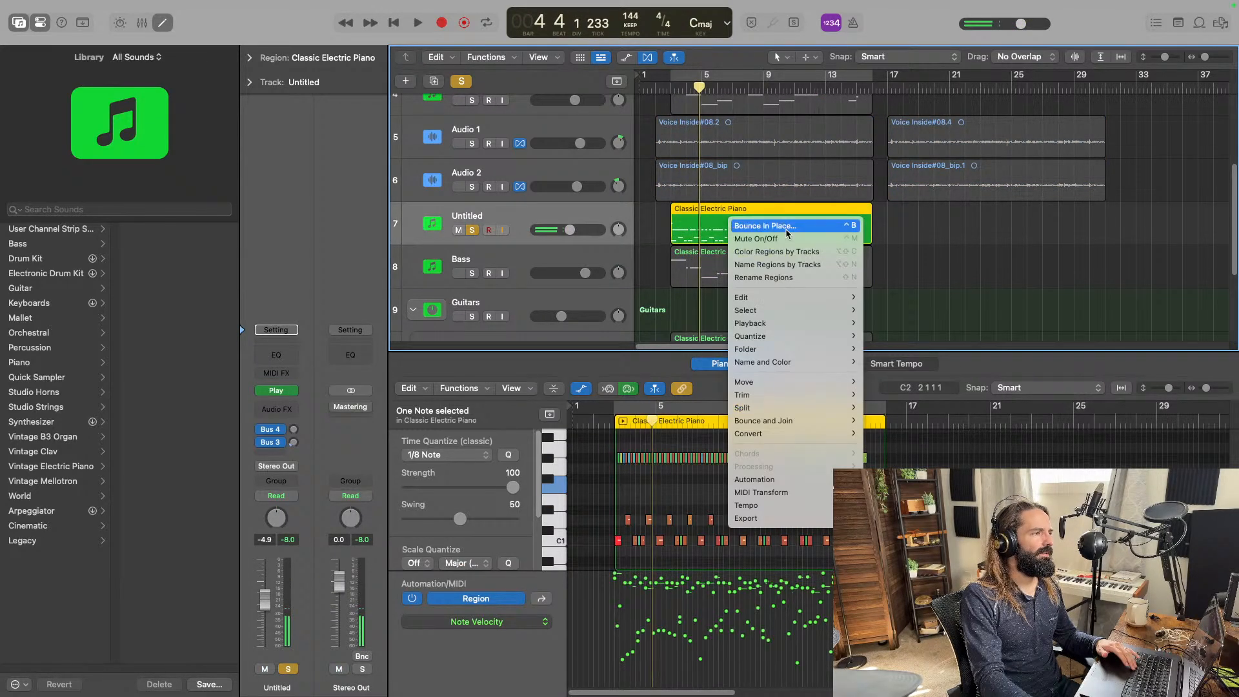
left_click(823, 232)
type("D")
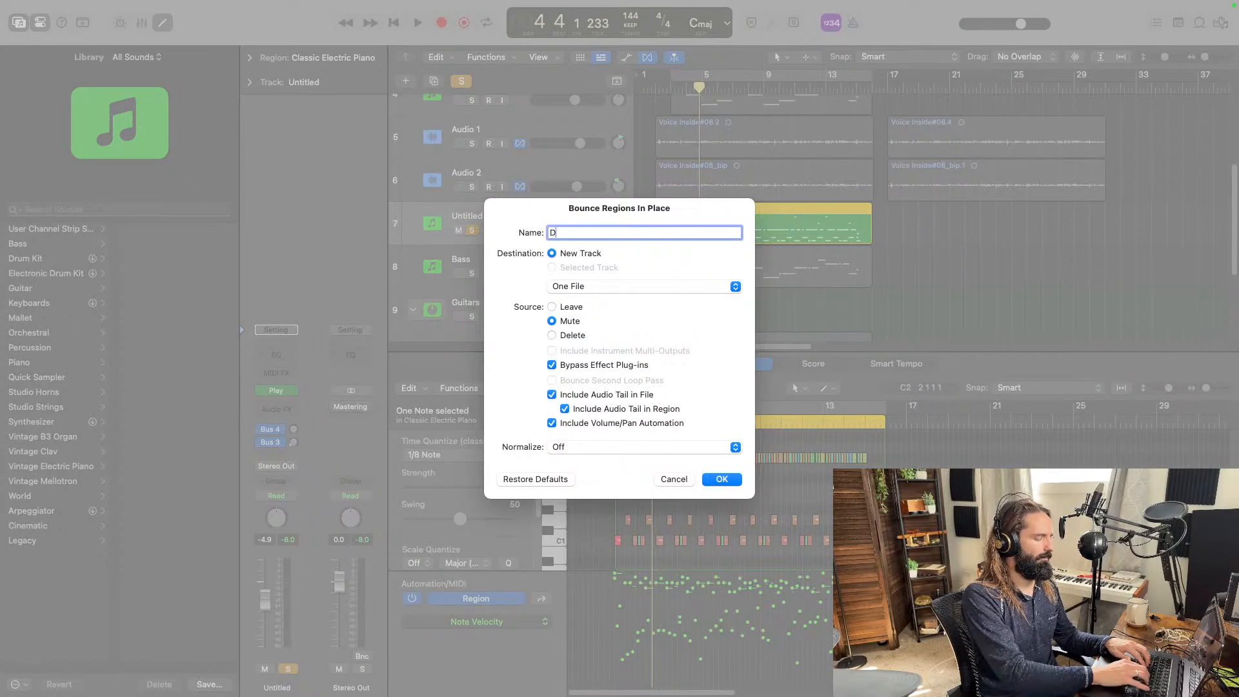
type("rums")
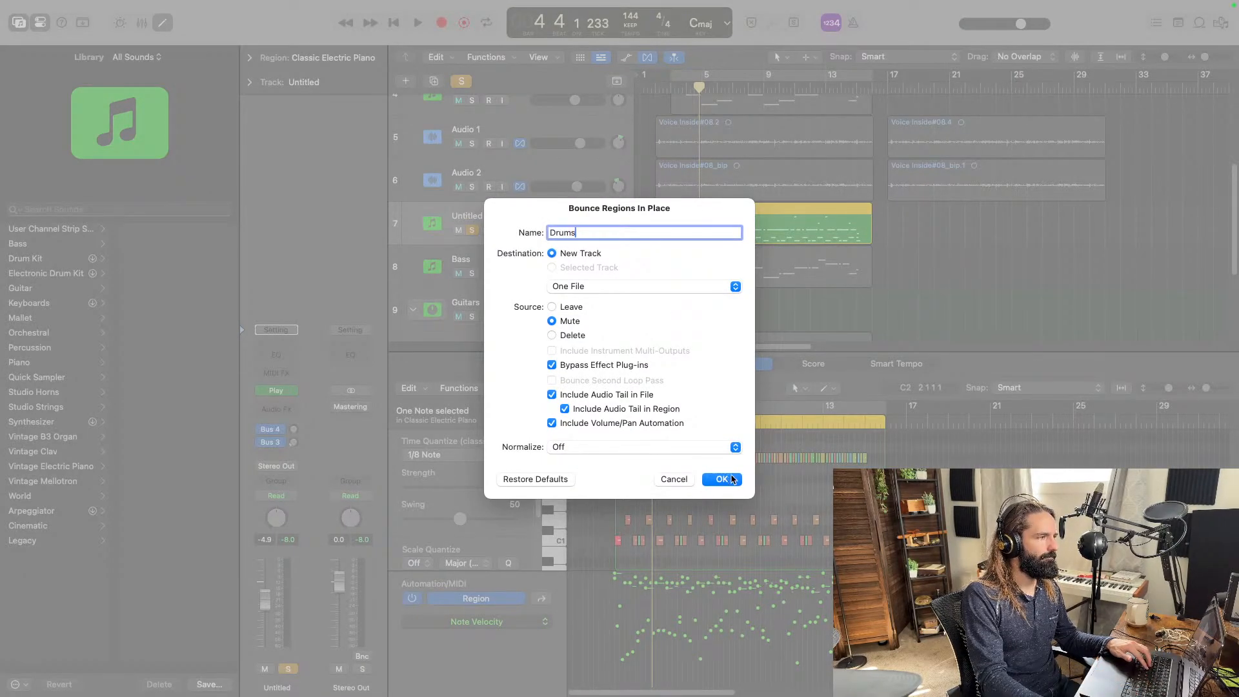
left_click(732, 479)
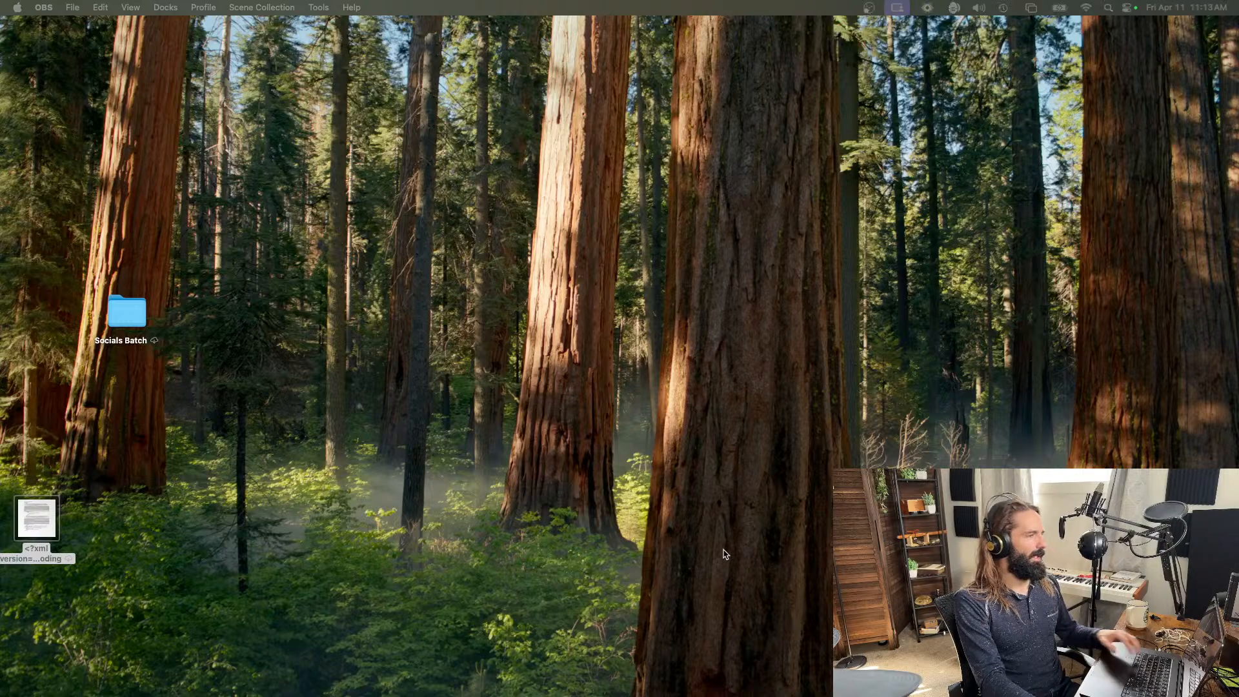
Switch to Safari and move the YouTube window so that it sits fully on the screen.
key("super+Tab")
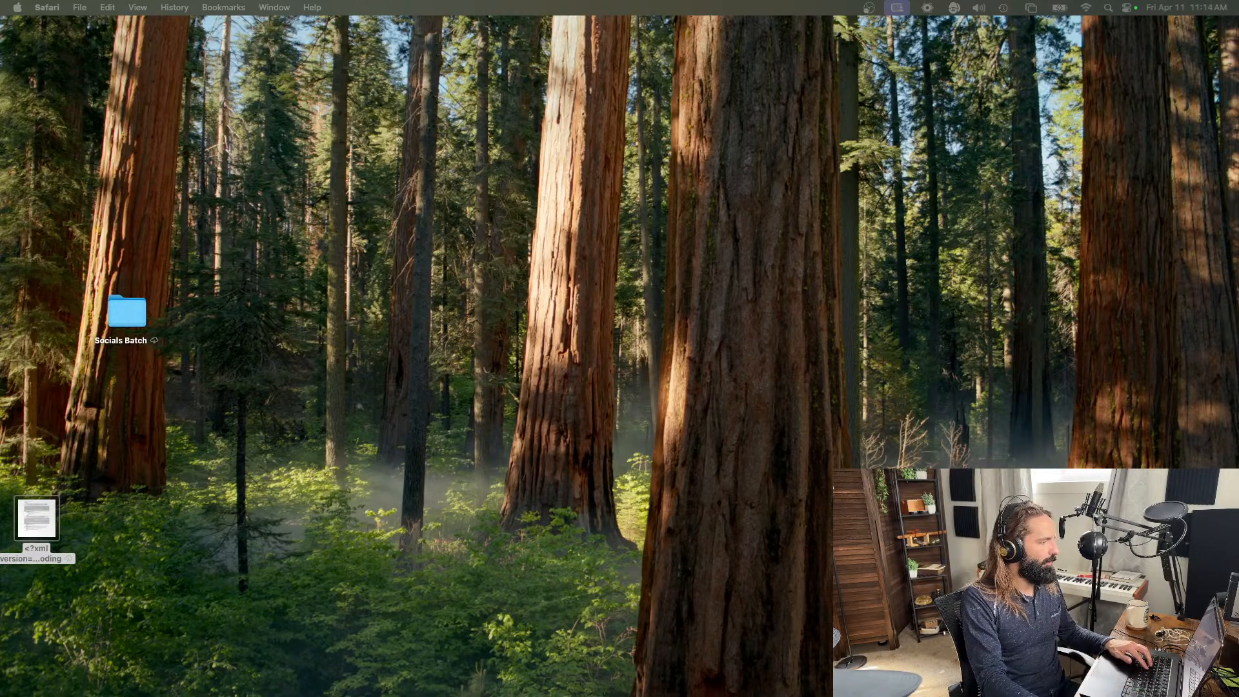
left_click_drag(413, 696, 315, 68)
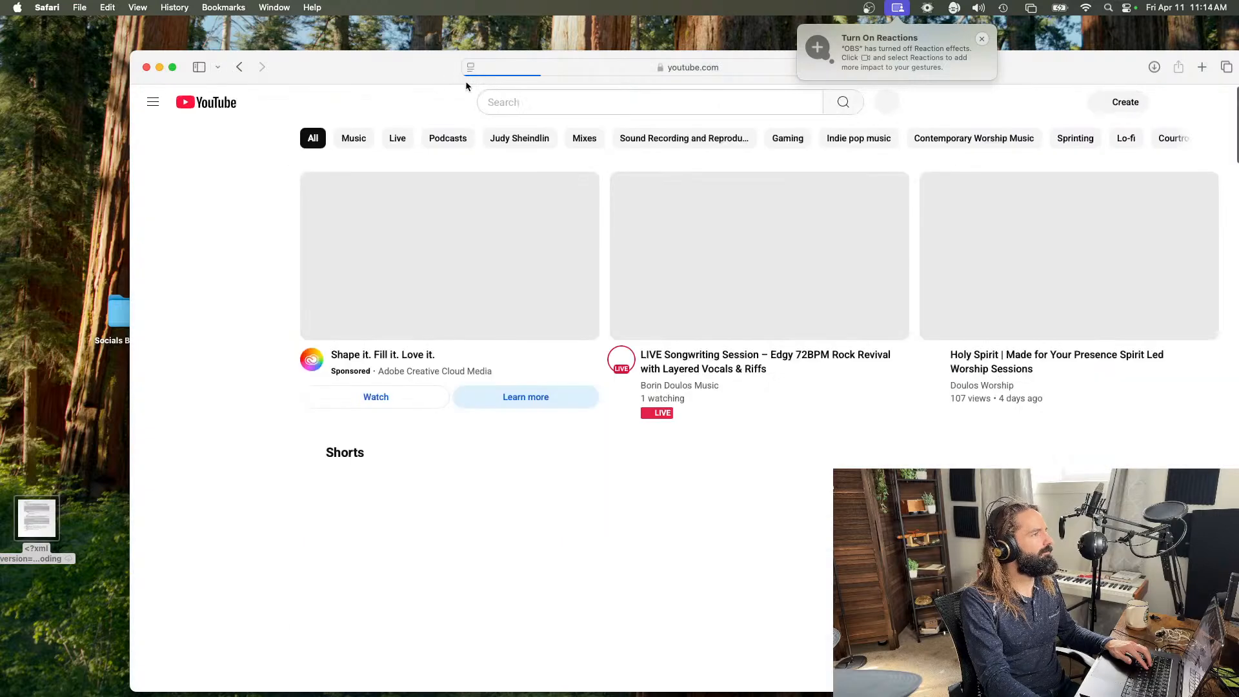
left_click_drag(407, 68, 306, 68)
left_click(513, 97)
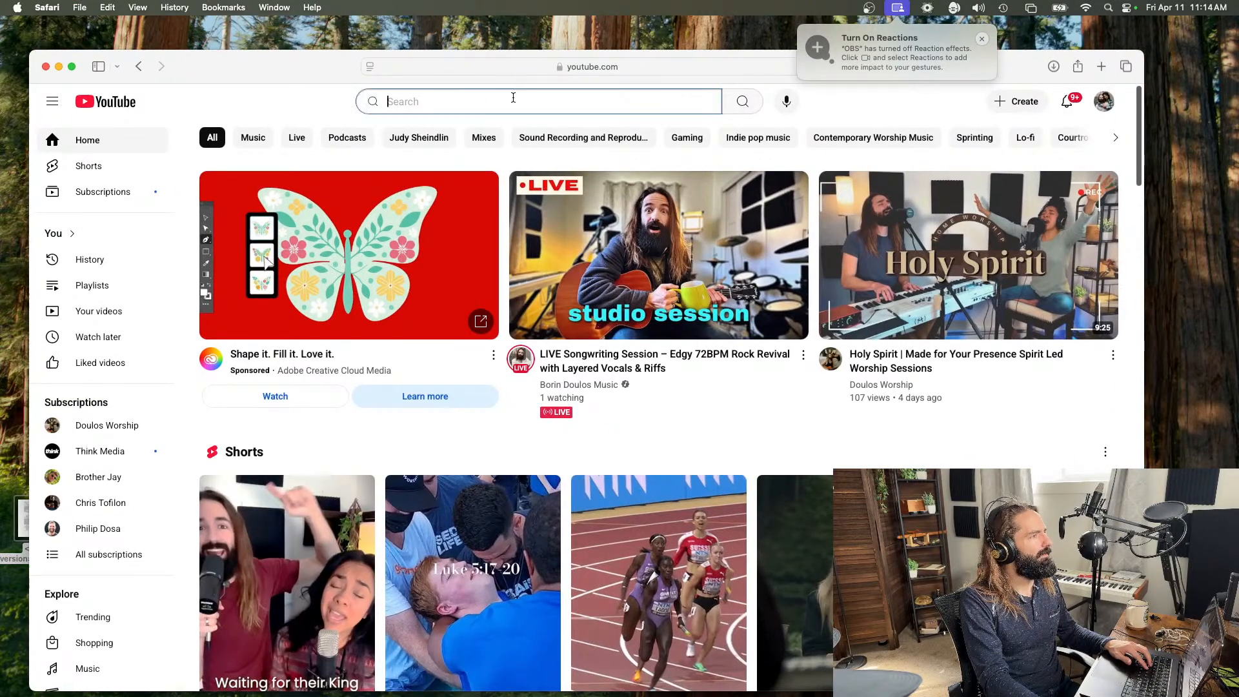
type("doul")
scroll(251, 400, "down", 5)
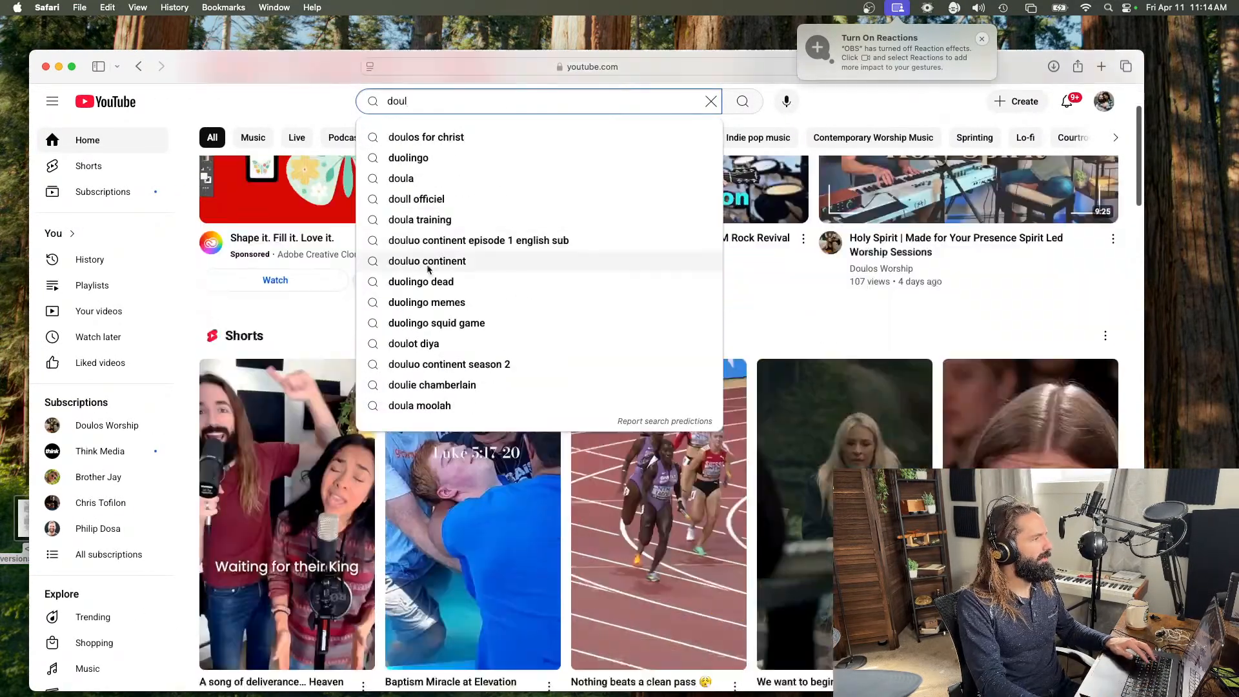
left_click(276, 427)
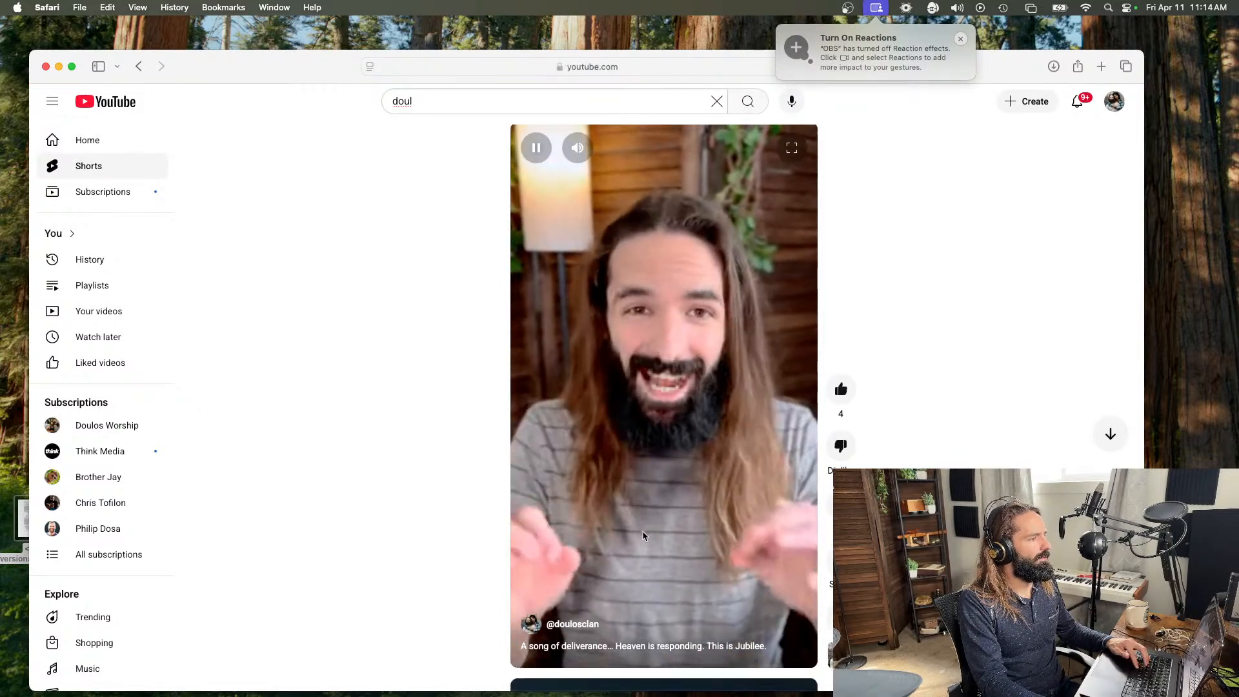
scroll(642, 531, "down", 2)
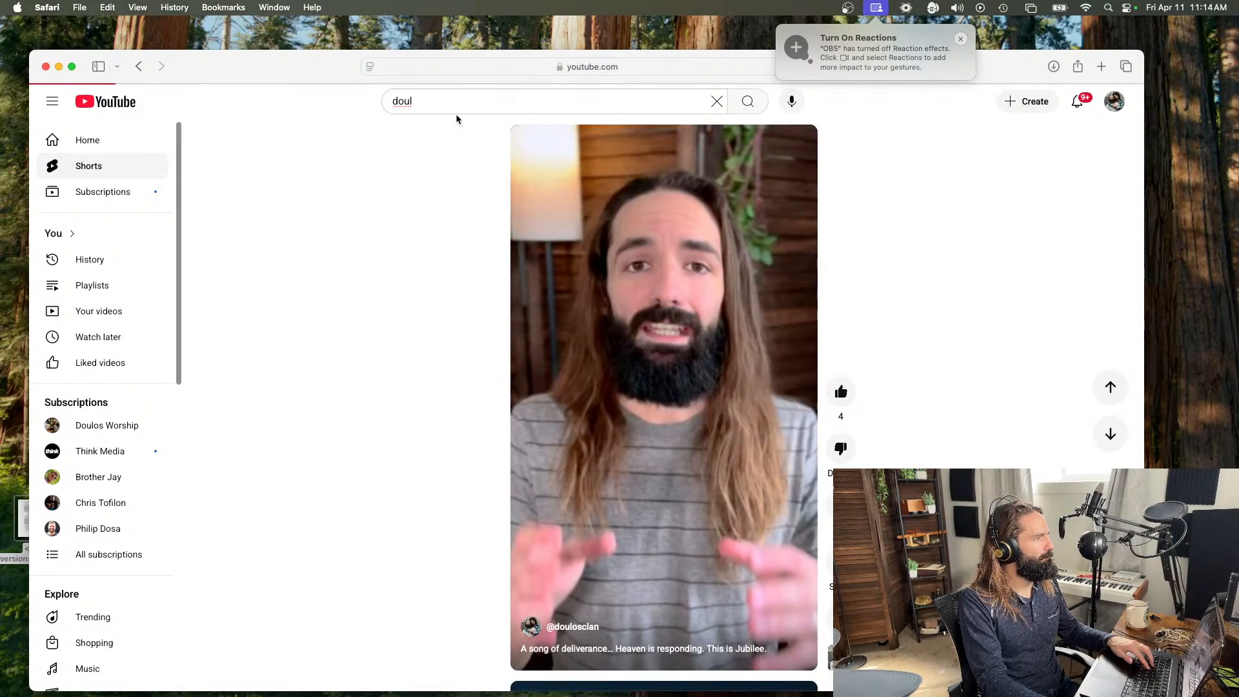
Search YouTube for "doulos worship".
left_click(463, 105)
type("doulos worship")
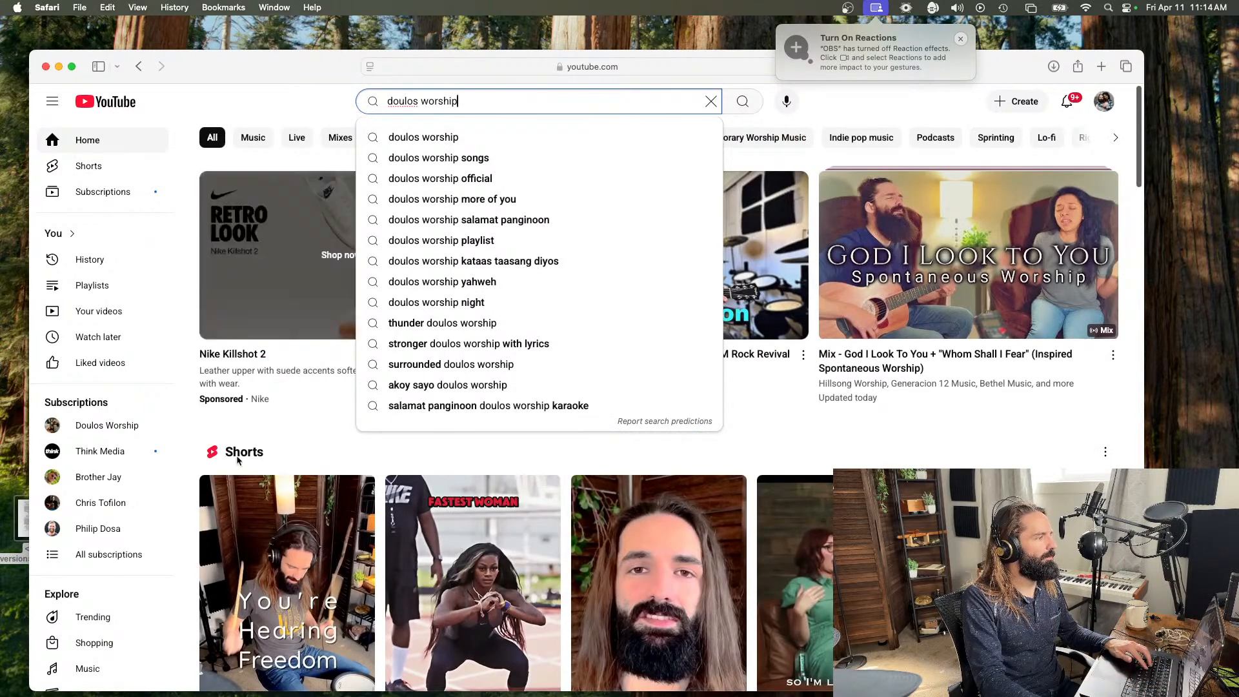
scroll(257, 563, "down", 4)
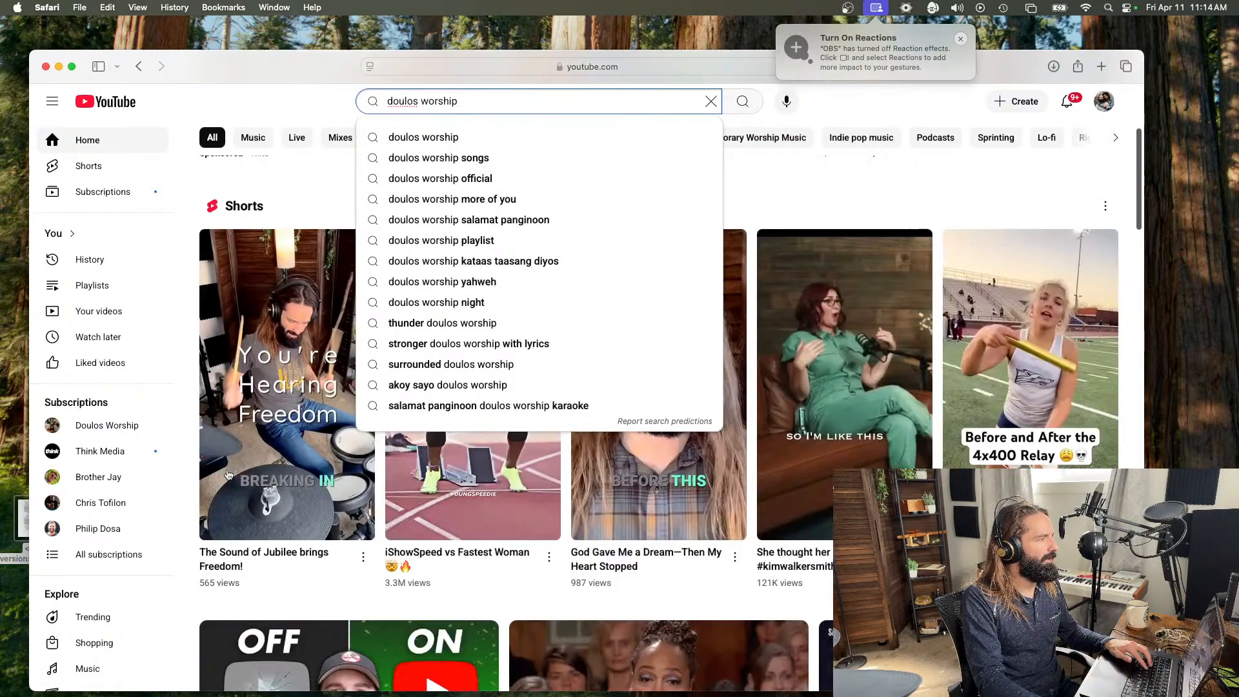
scroll(257, 563, "up", 4)
key("Return")
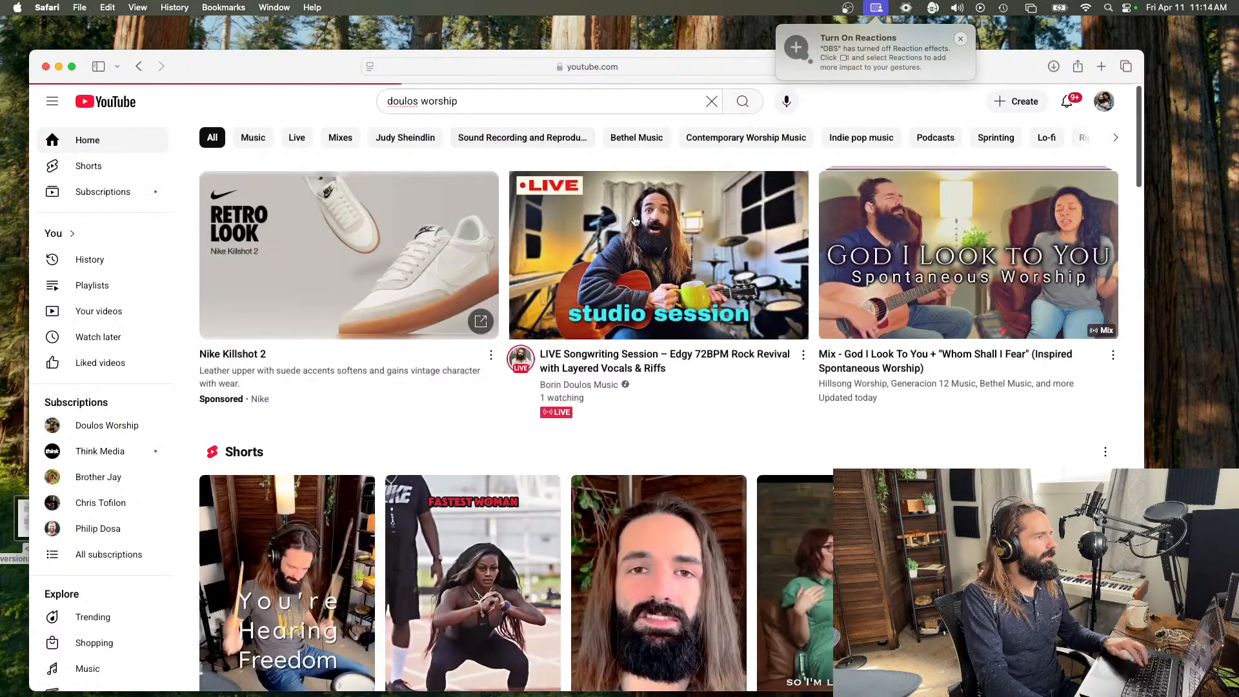
Find a Doulos Worship video in the search results and open its channel page.
scroll(675, 419, "down", 15)
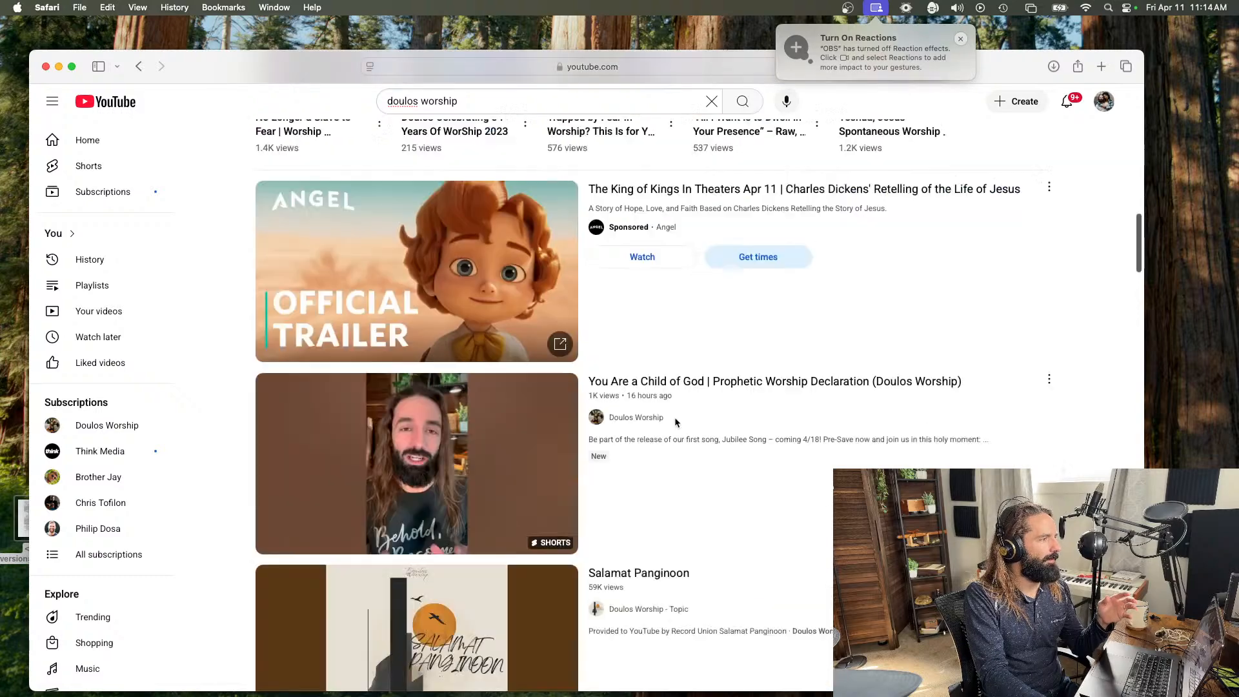
scroll(675, 419, "up", 4)
left_click(645, 396)
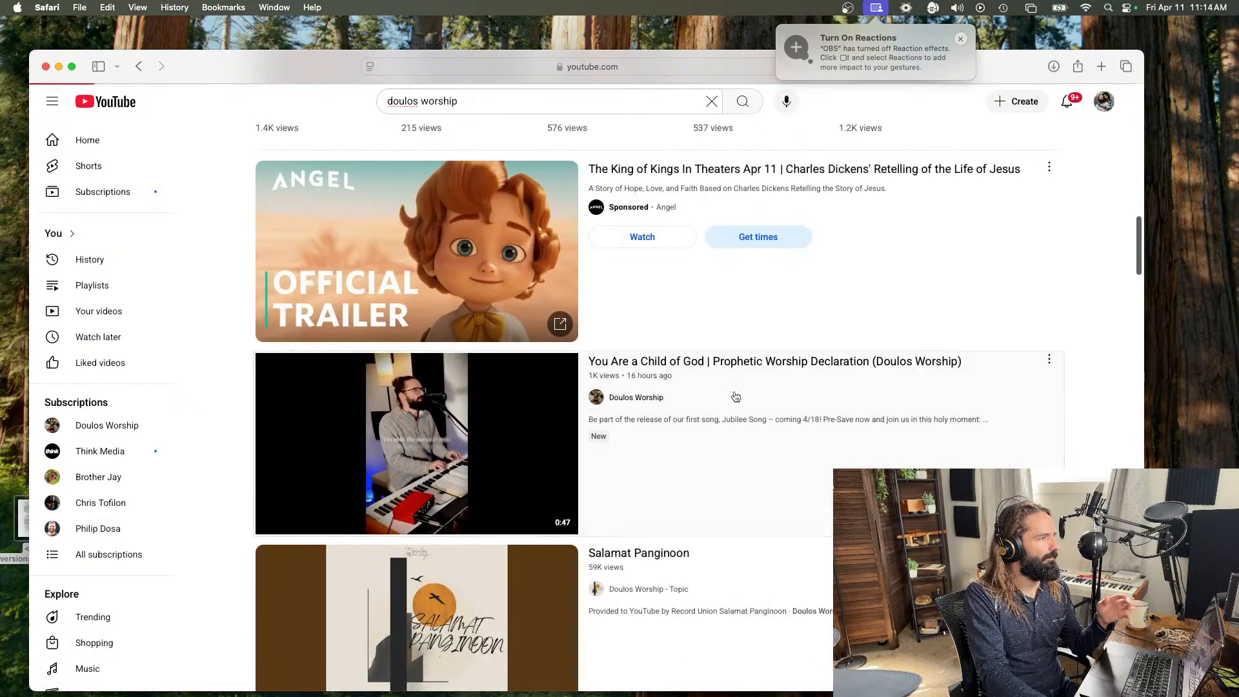
View the Doulos Worship channel's full description, make the browser window full screen and close the description.
left_click(555, 324)
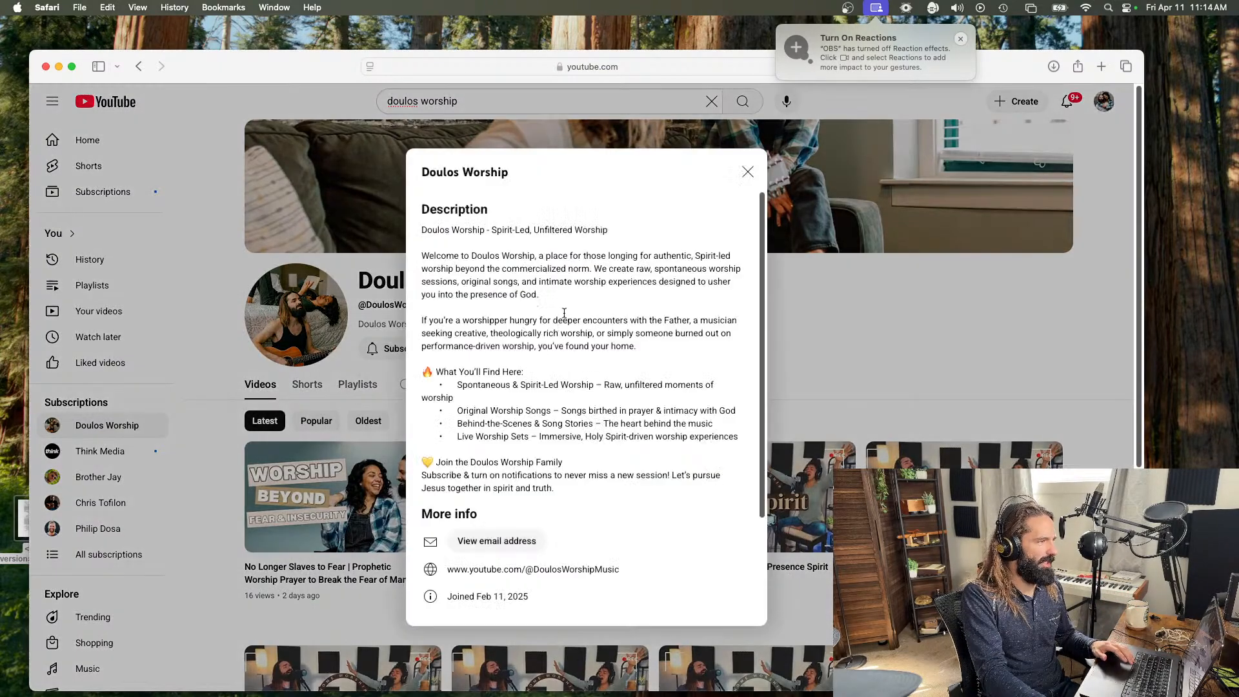
left_click(747, 173)
left_click(562, 326)
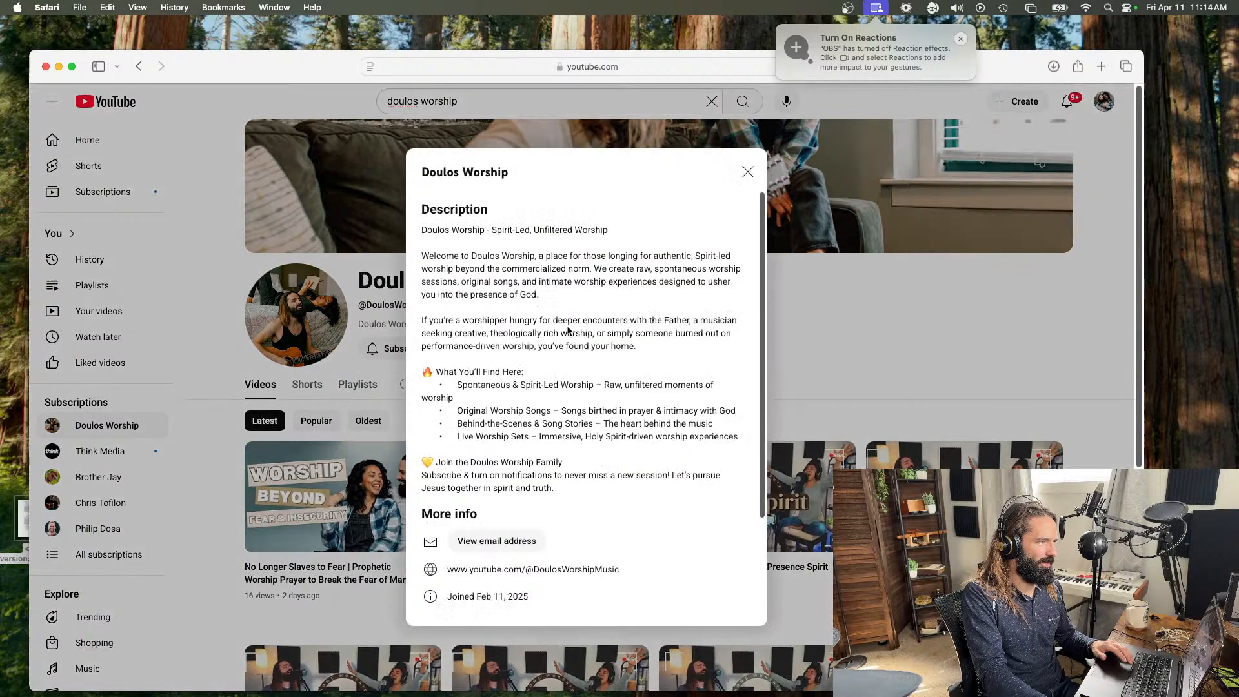
scroll(689, 366, "down", 1)
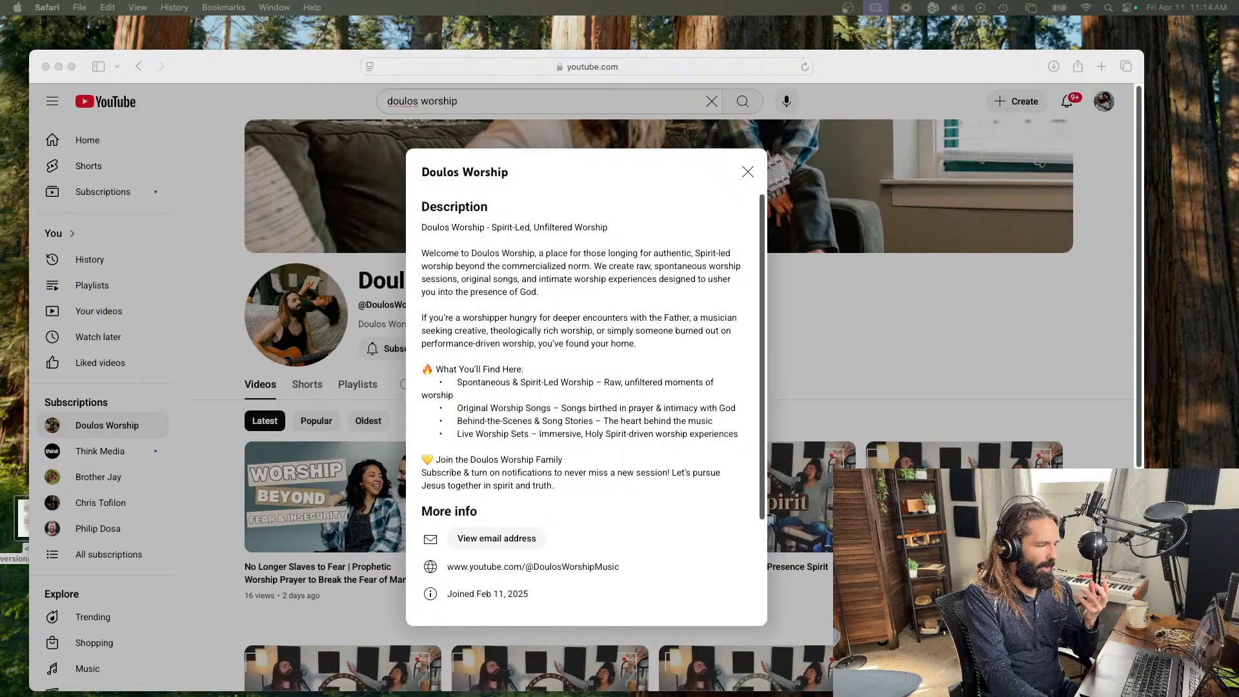
left_click(72, 66)
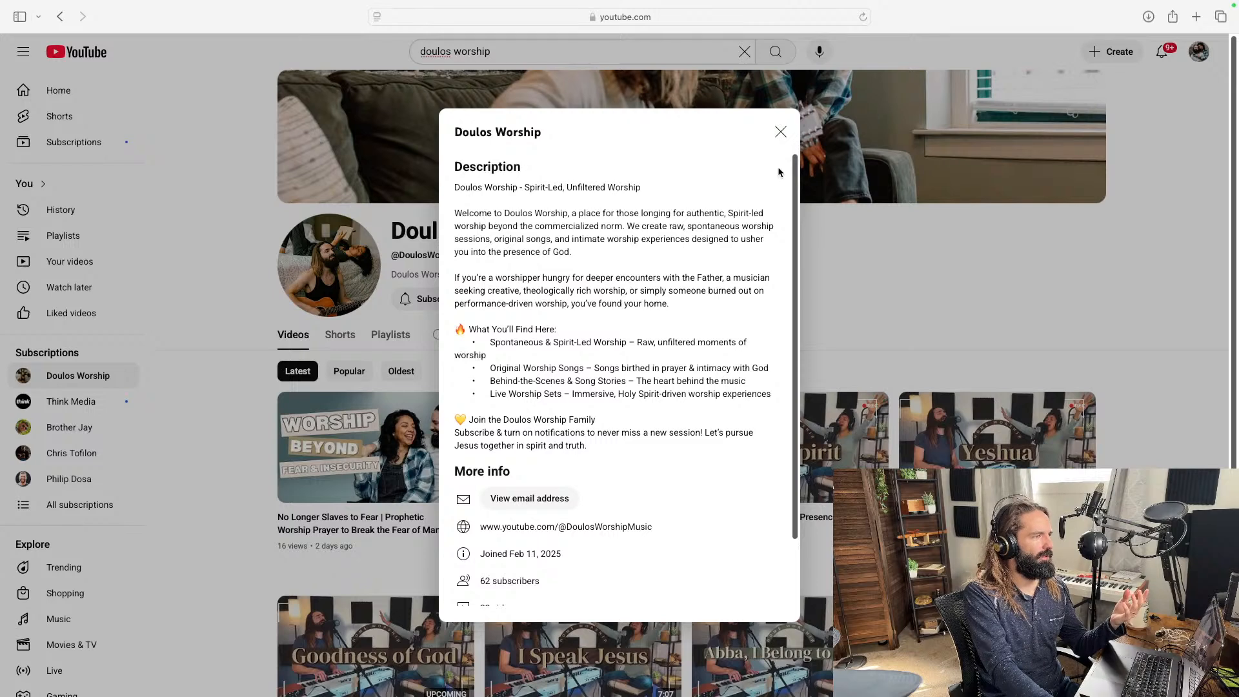
left_click(781, 131)
Highlight the channel's name and look through its list of latest videos.
left_click_drag(577, 235, 389, 236)
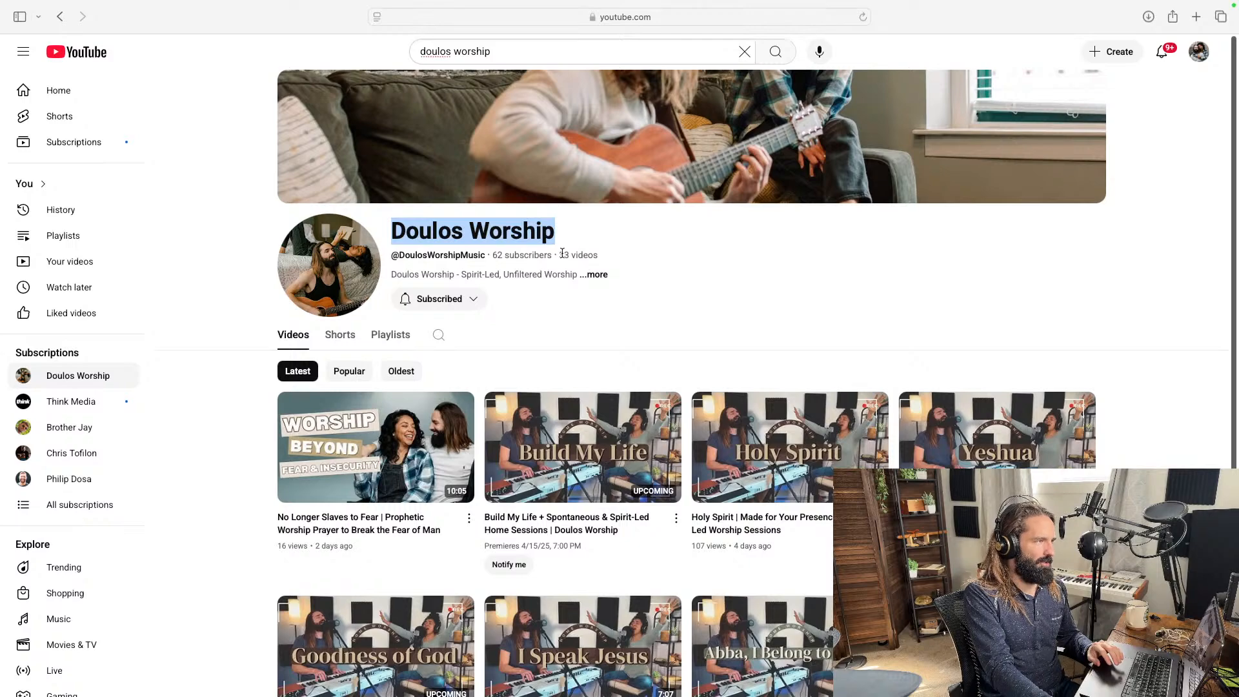
left_click_drag(561, 253, 590, 255)
left_click(621, 256)
scroll(650, 314, "down", 4)
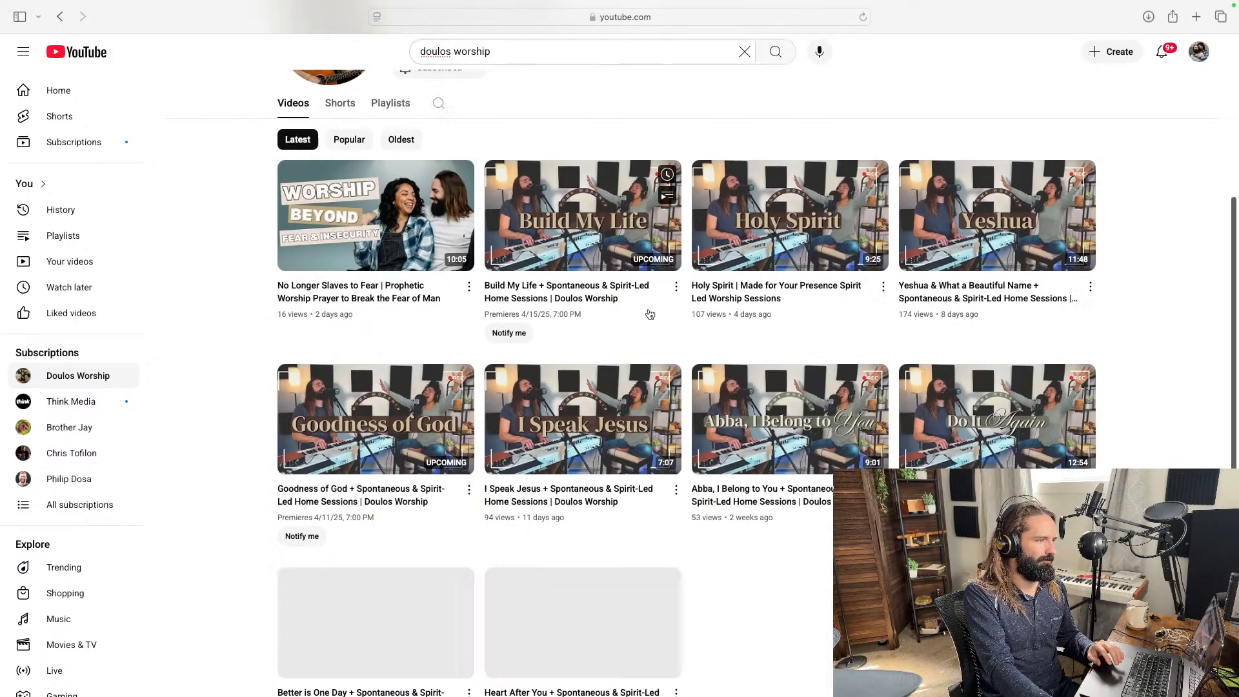
scroll(584, 567, "down", 1)
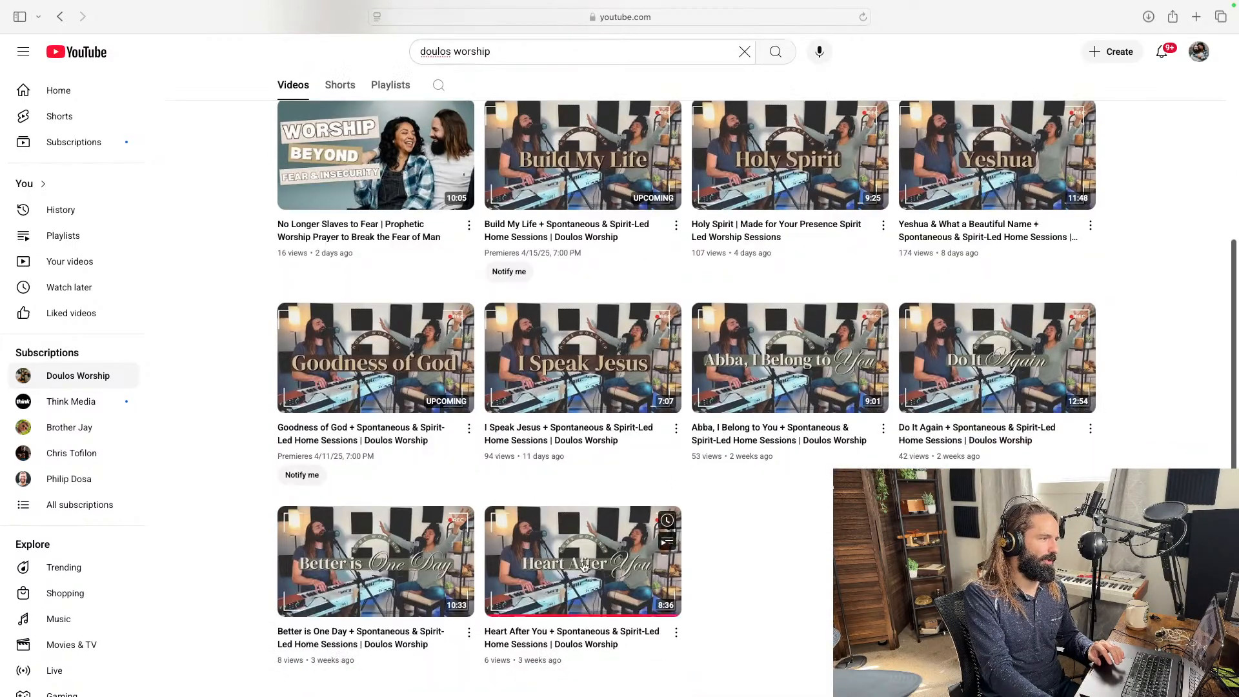
scroll(587, 555, "up", 5)
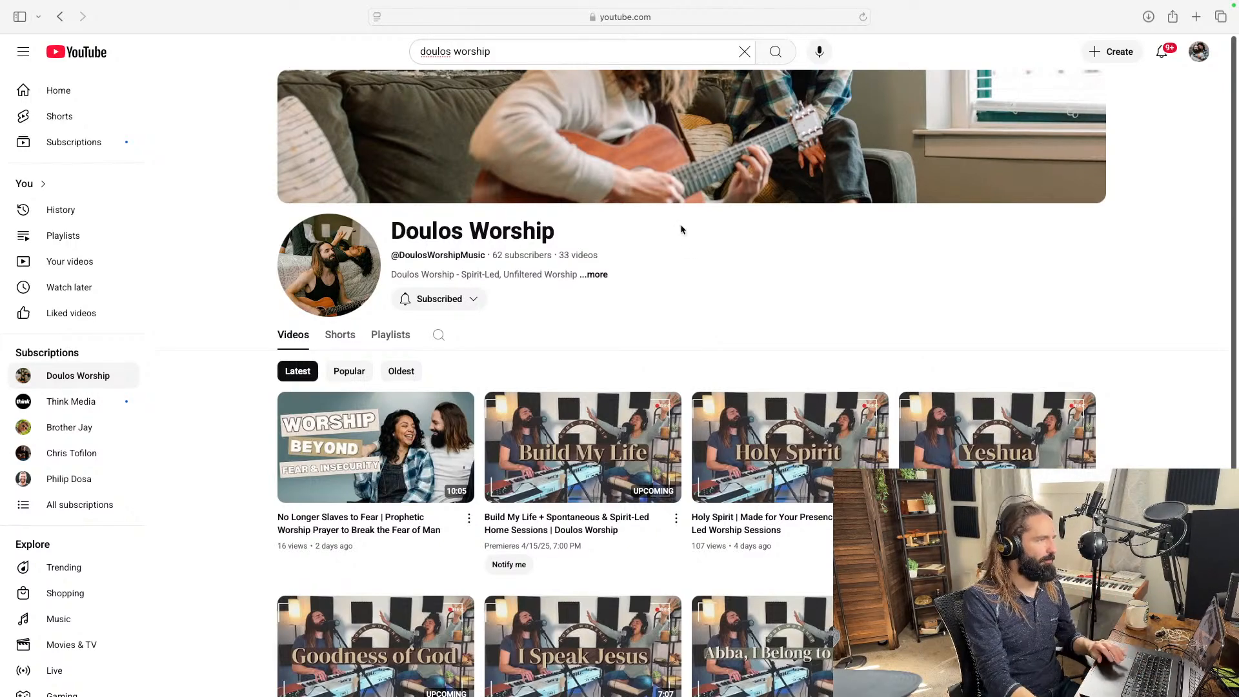
Switch back to Logic Pro, solo the bounced Drums track, play it, and clear the solo and stop playback.
key("ctrl+Right")
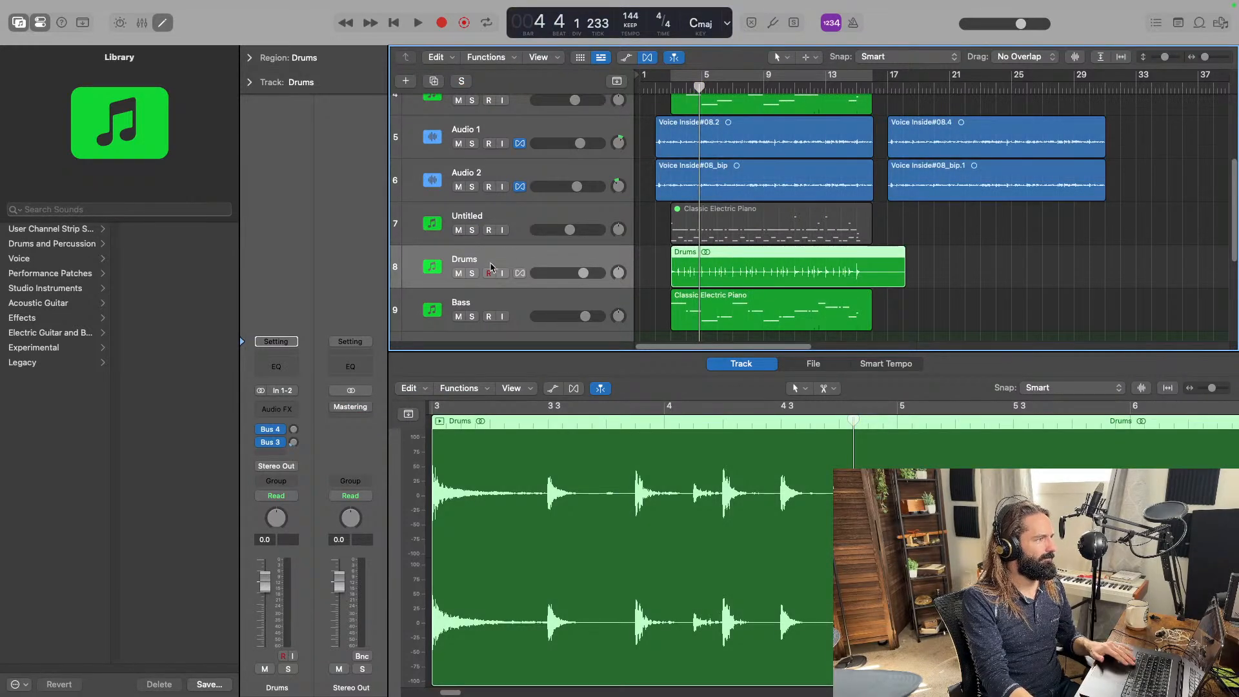
left_click(473, 273)
key("space")
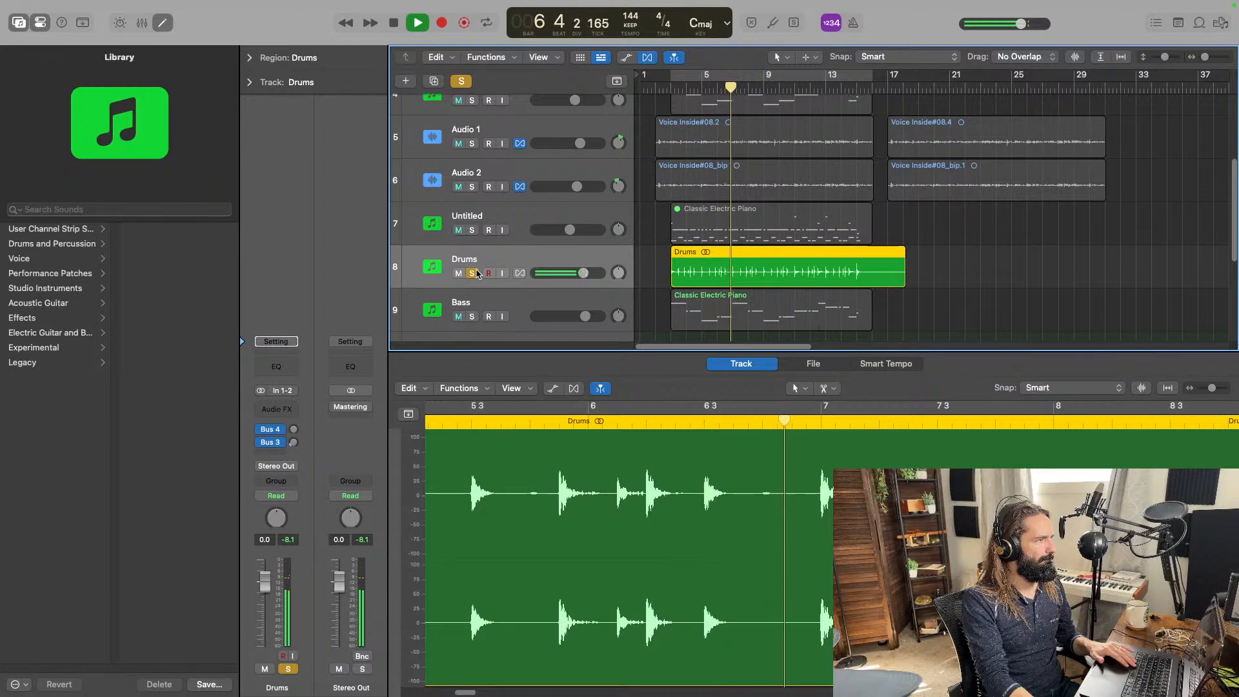
left_click(475, 273)
key("space")
Compare the channel strips of the original Untitled track and the Drums track, and play the full arrangement briefly before stopping.
left_click(520, 213)
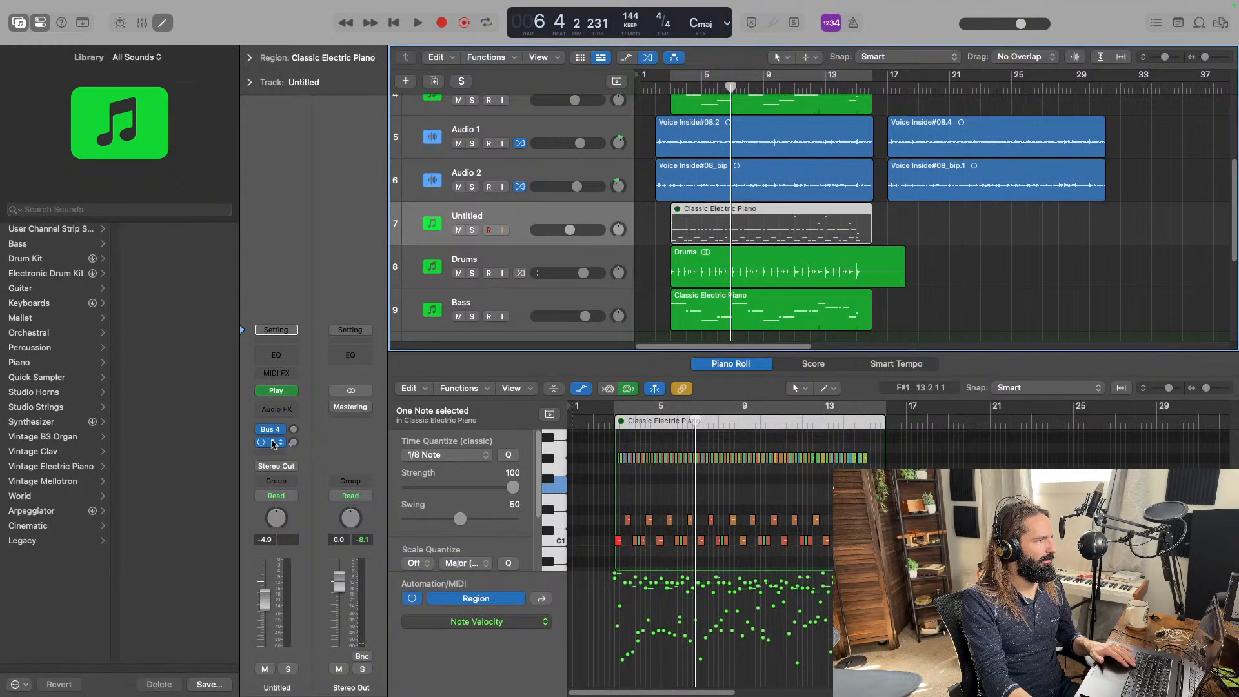
left_click(538, 253)
key("space")
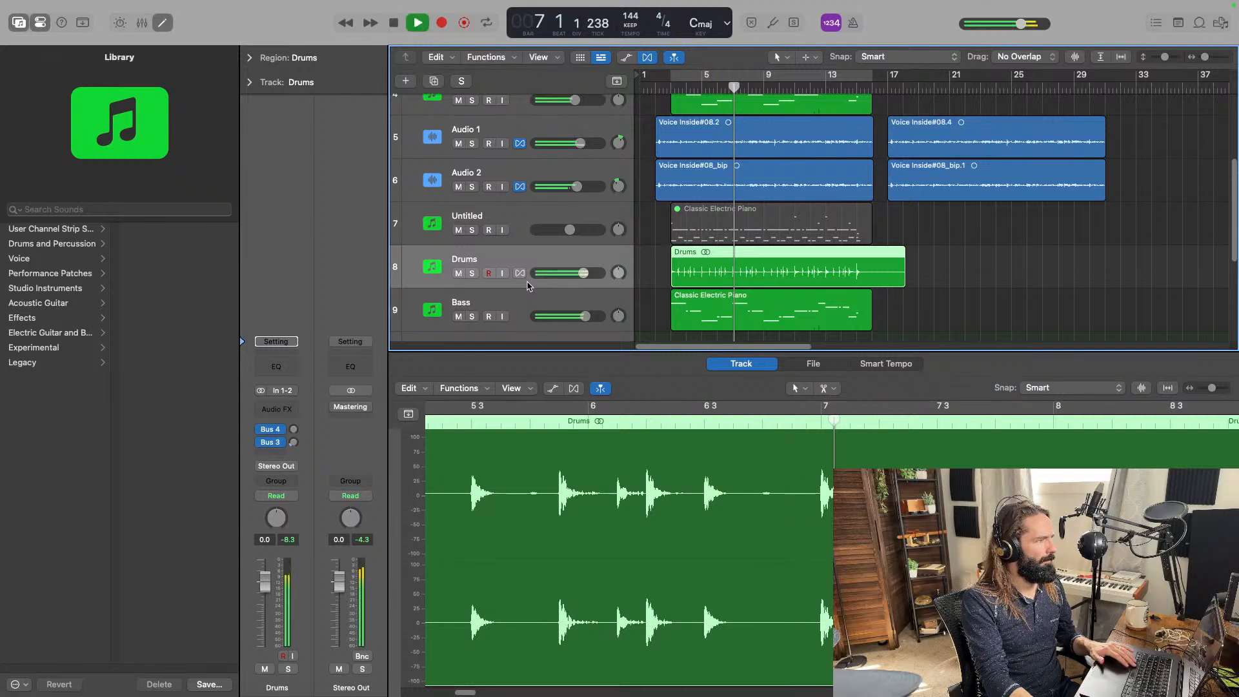
scroll(647, 275, "down", 5)
key("space")
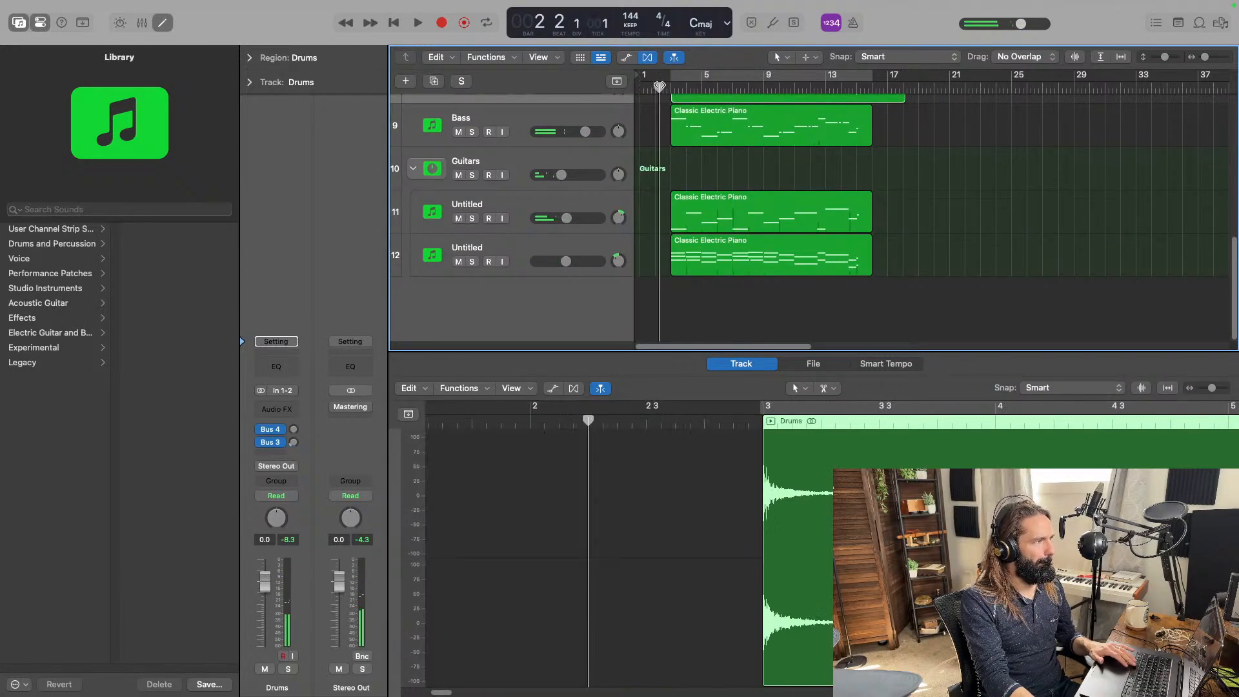
Play the full arrangement from bar 2, look over the tracks while it plays, and stop playback.
left_click_drag(659, 86, 655, 86)
key("space")
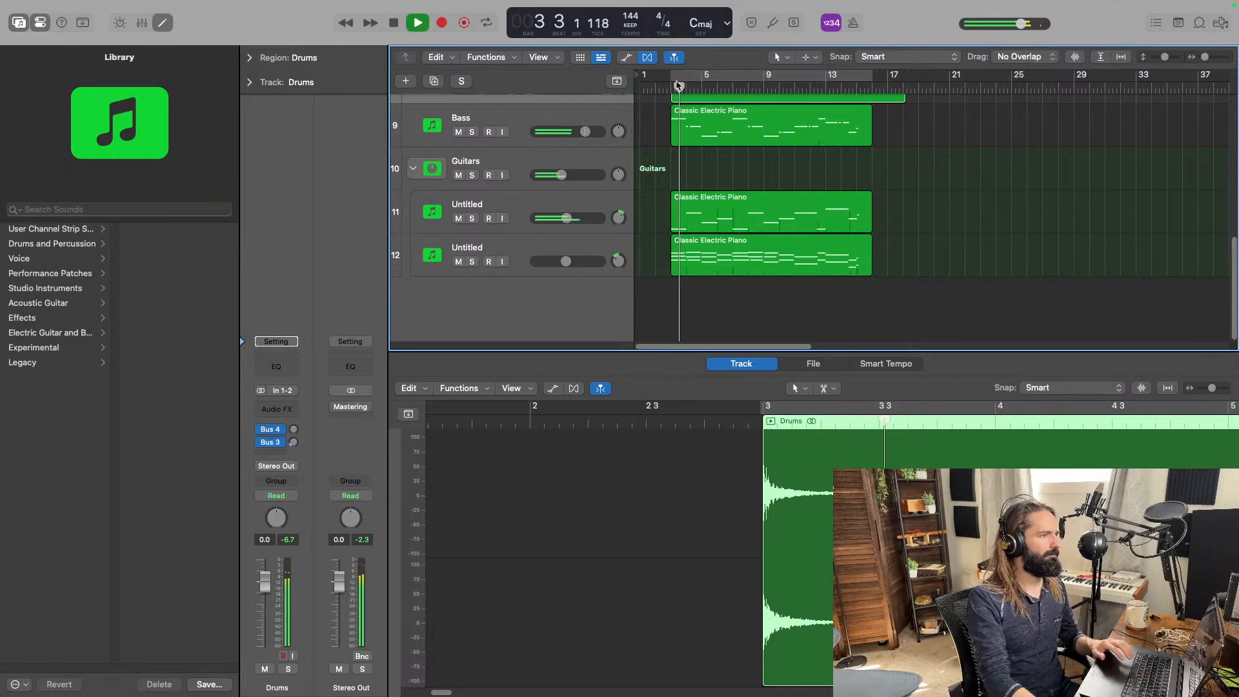
scroll(731, 255, "up", 4)
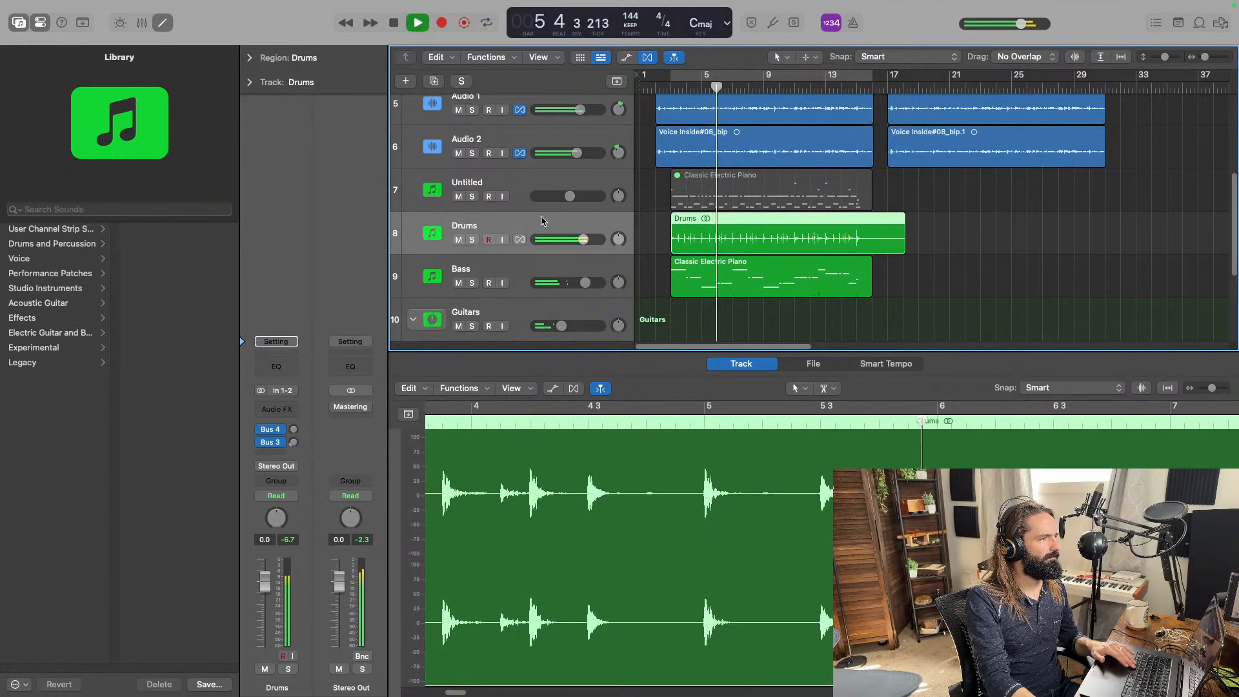
scroll(567, 221, "down", 4)
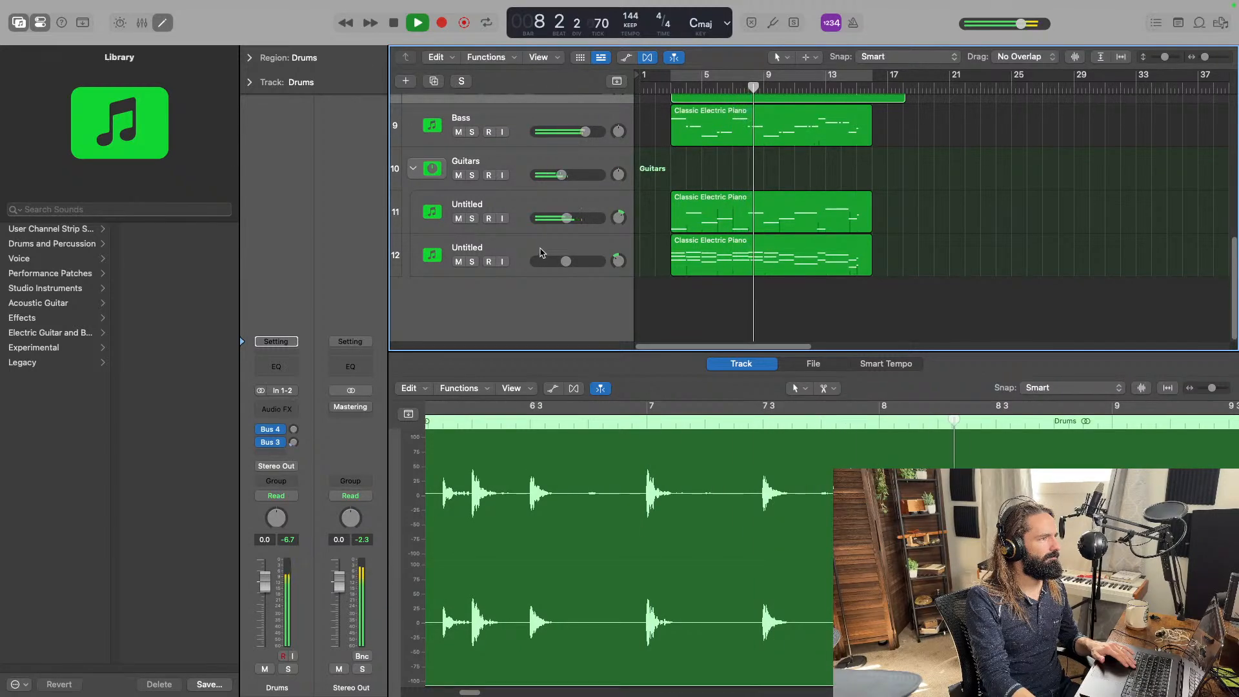
key("space")
scroll(621, 253, "up", 5)
scroll(668, 253, "down", 4)
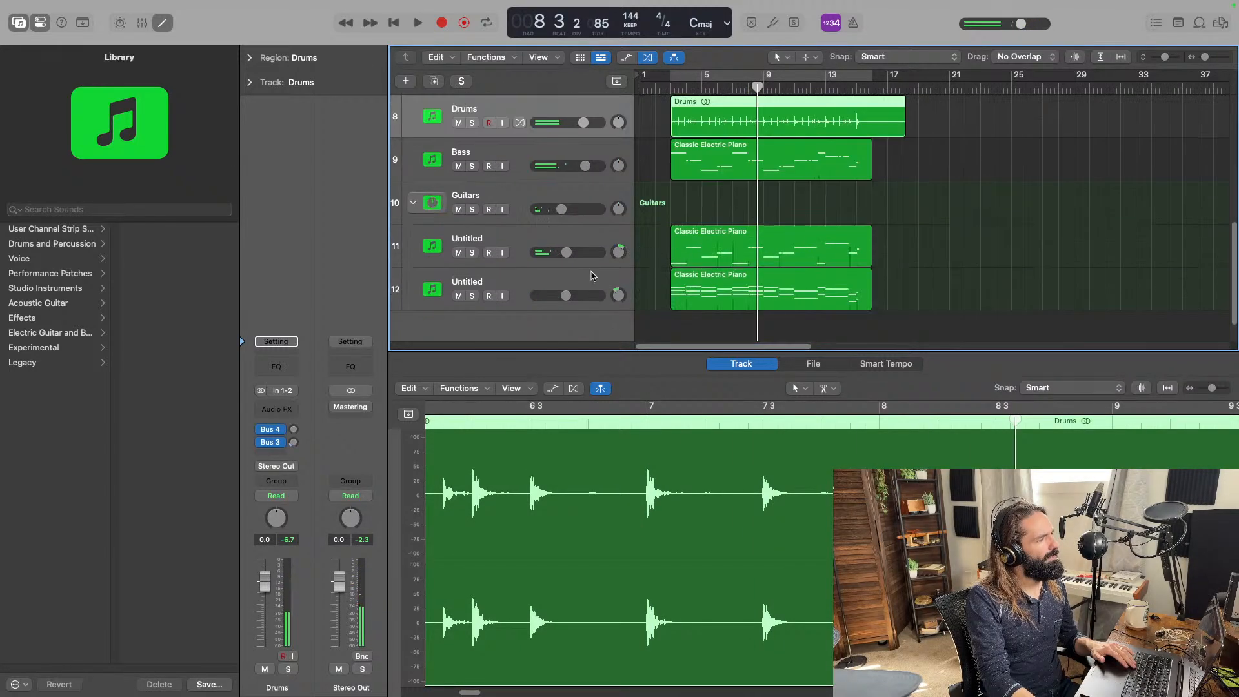
Bounce the MIDI region on track 12 in place to a new track named Guitars, with the source region muted.
left_click(571, 278)
right_click(728, 279)
left_click(999, 270)
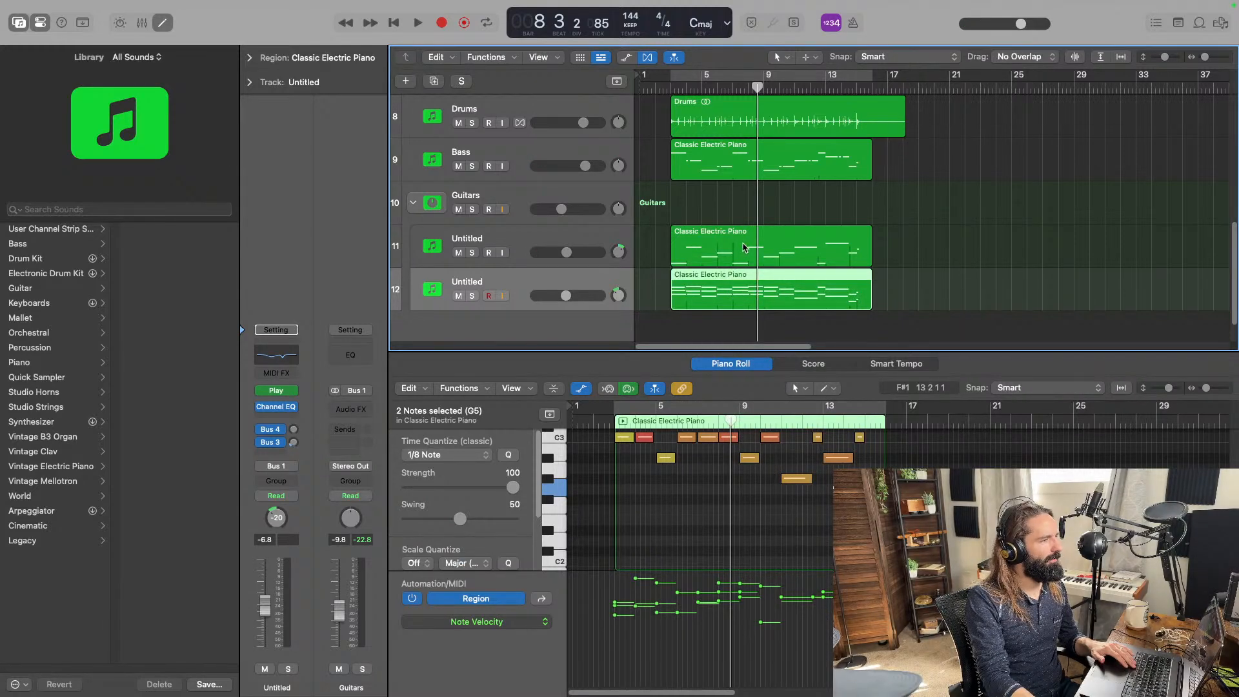
right_click(733, 303)
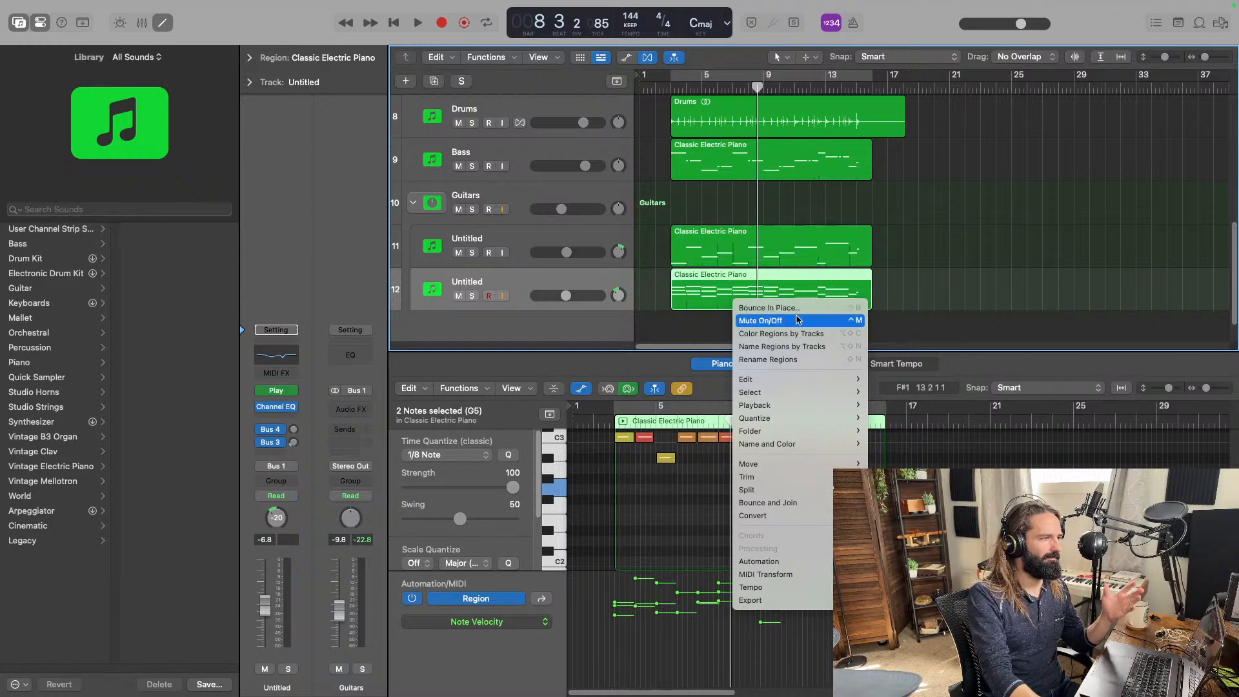
left_click(964, 301)
right_click(712, 288)
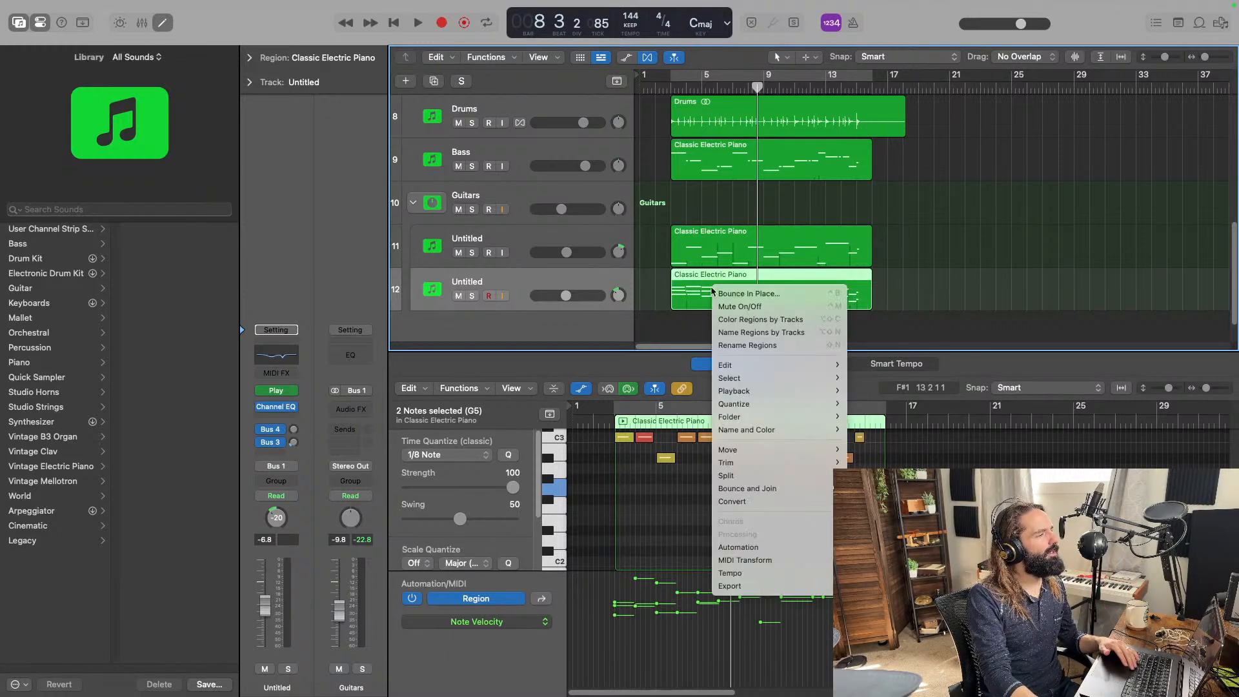
left_click(762, 293)
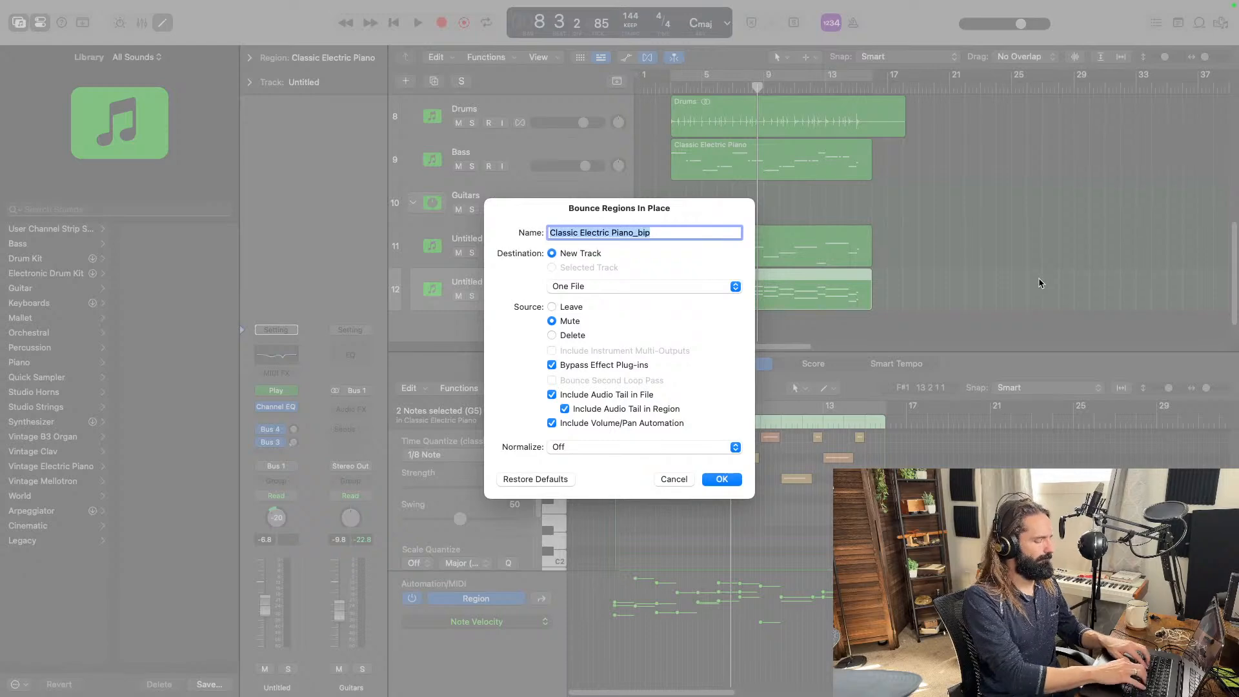
type("Rhodes")
key("Return")
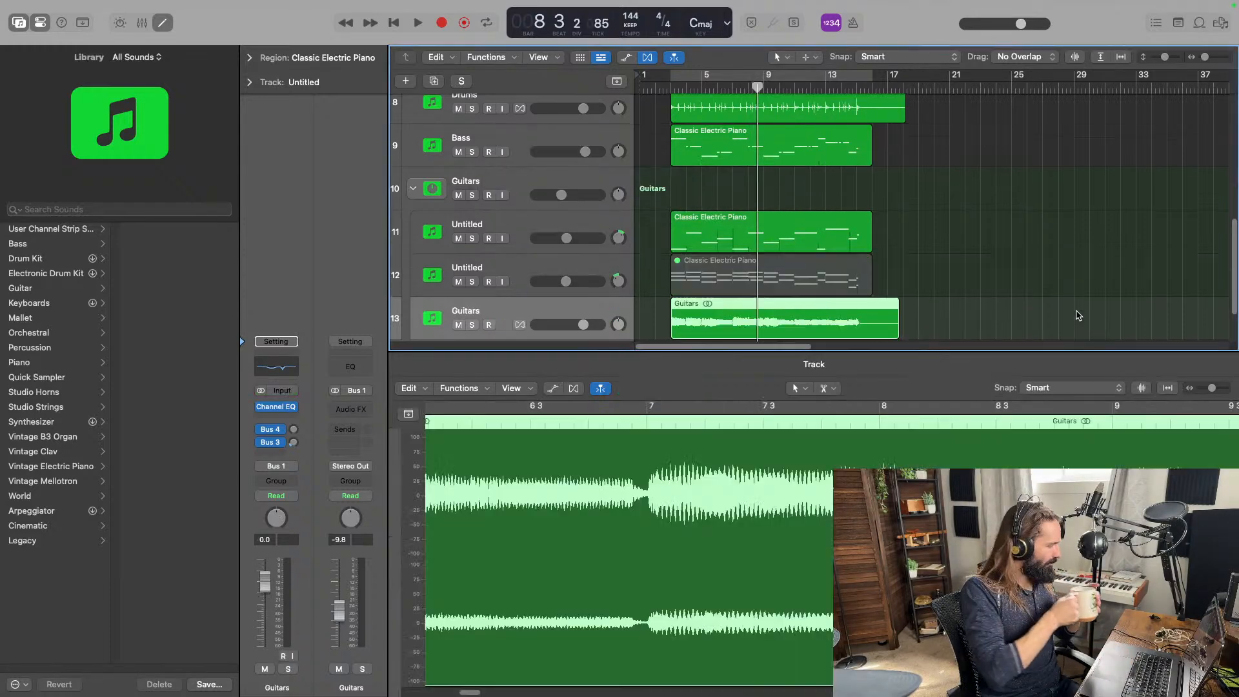
Play the arrangement from bar 1 beat 3 to hear the bounced Guitars region, and stop playback.
left_click(647, 87)
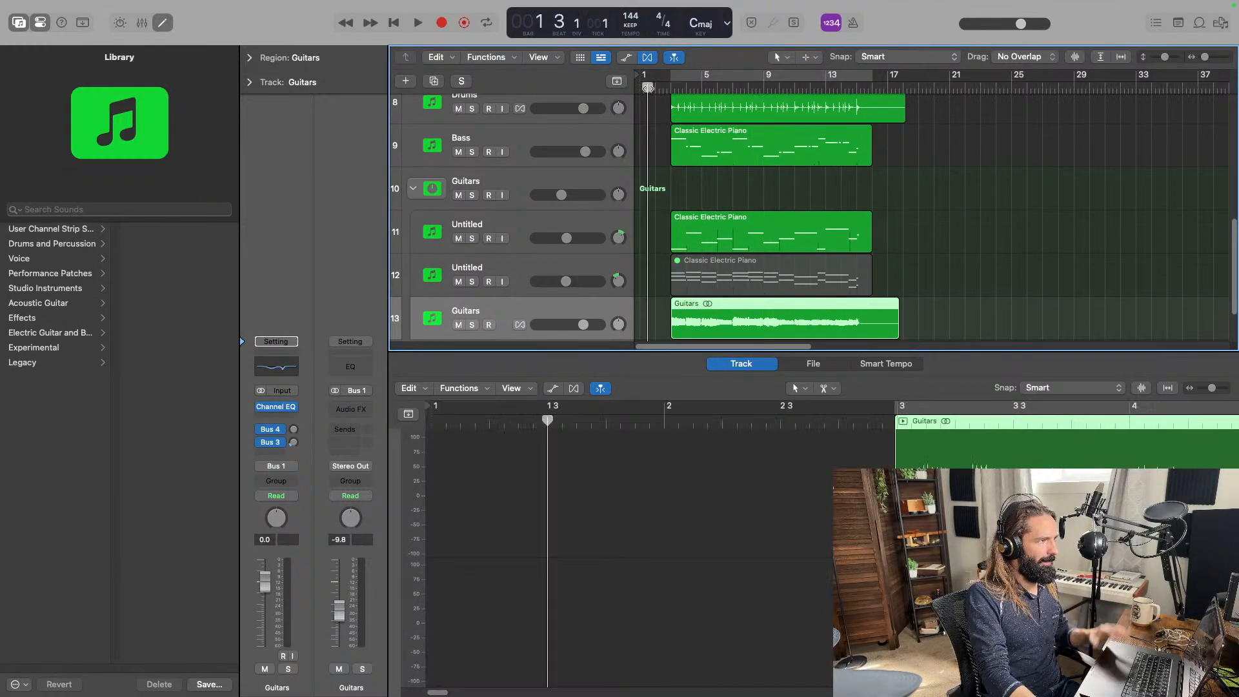
key("space")
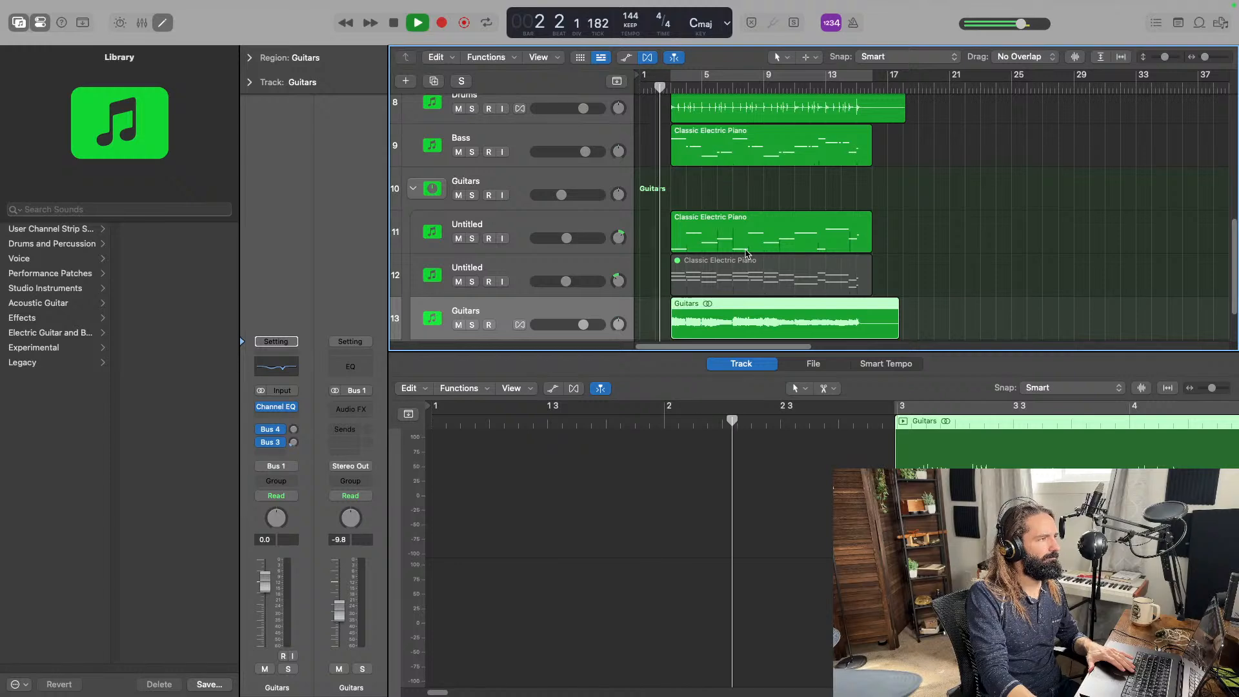
key("space")
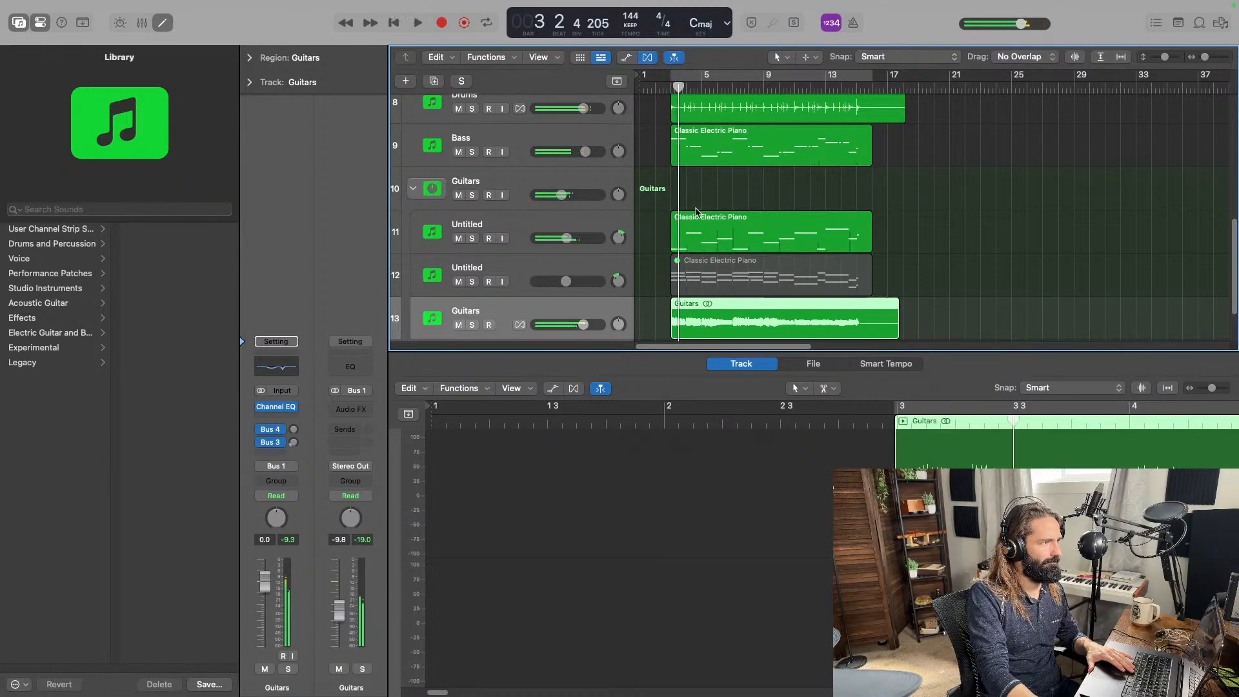
Bounce the MIDI region on track 11 in place to a new track named Bass, with the source region muted.
left_click(673, 224)
right_click(709, 230)
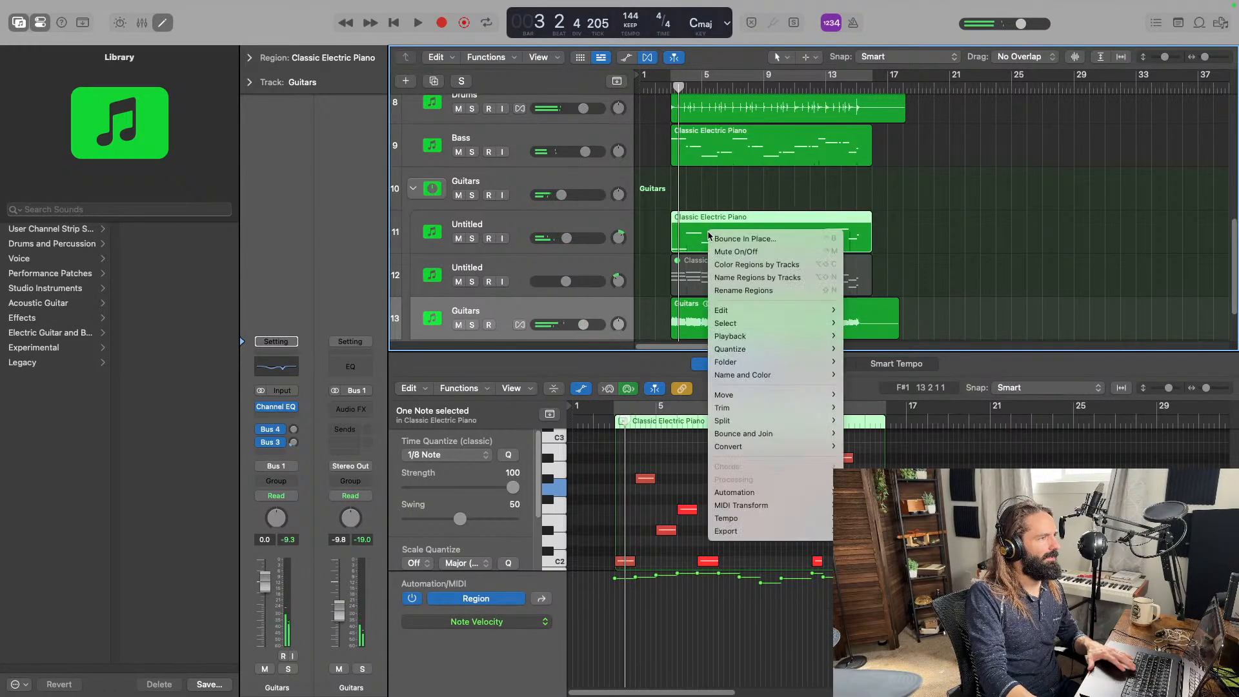
left_click(769, 239)
type("Bass")
key("Return")
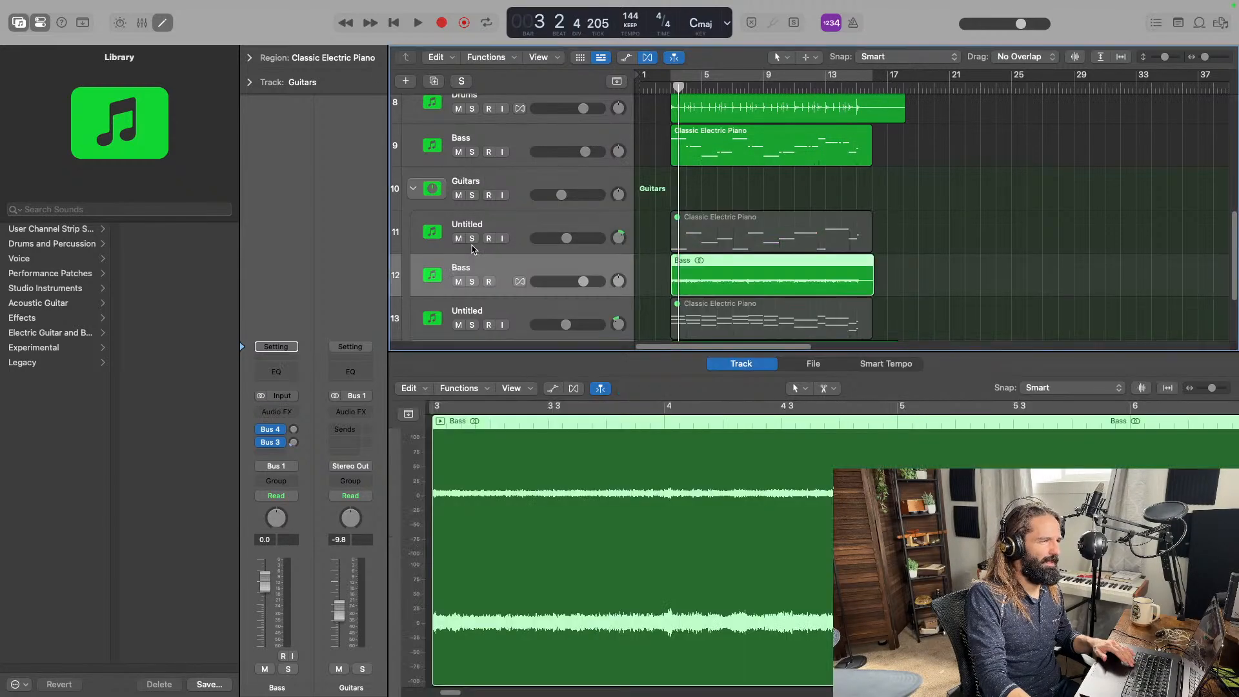
Solo the bounced Bass track inside the Guitars stack, play it briefly, stop playback and clear the solo.
scroll(479, 248, "up", 3)
scroll(502, 284, "down", 2)
scroll(488, 289, "down", 2)
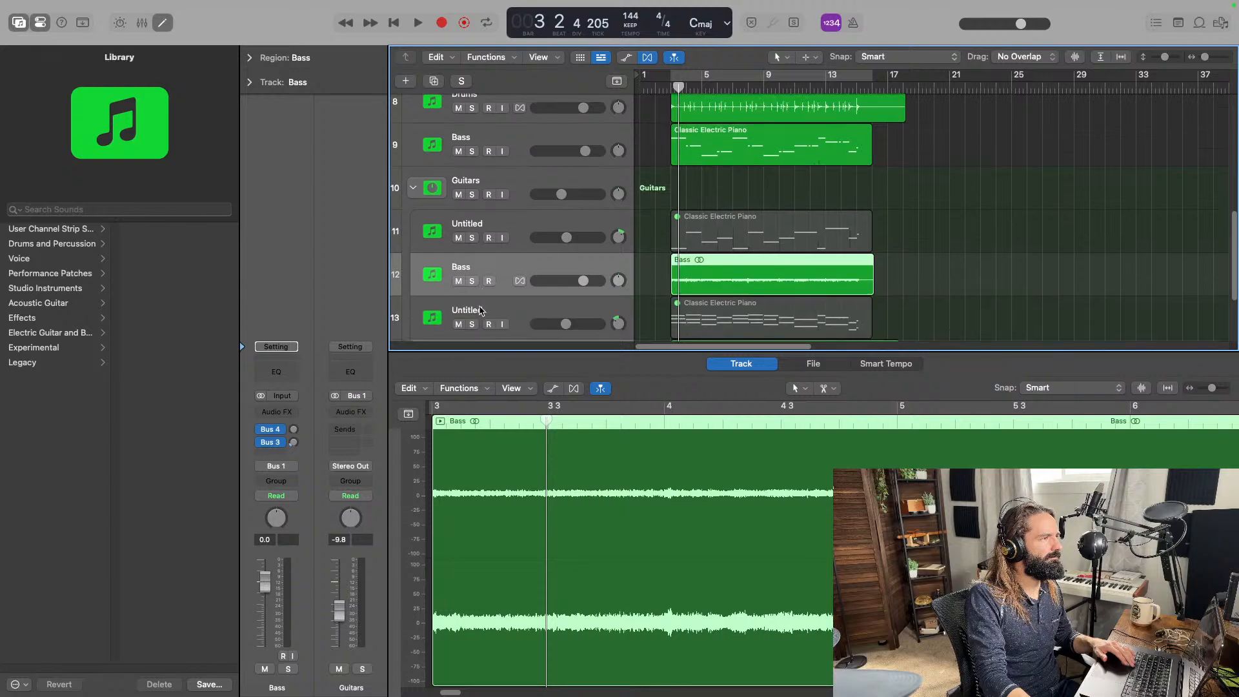
left_click(473, 282)
key("space")
key("space")
left_click(473, 281)
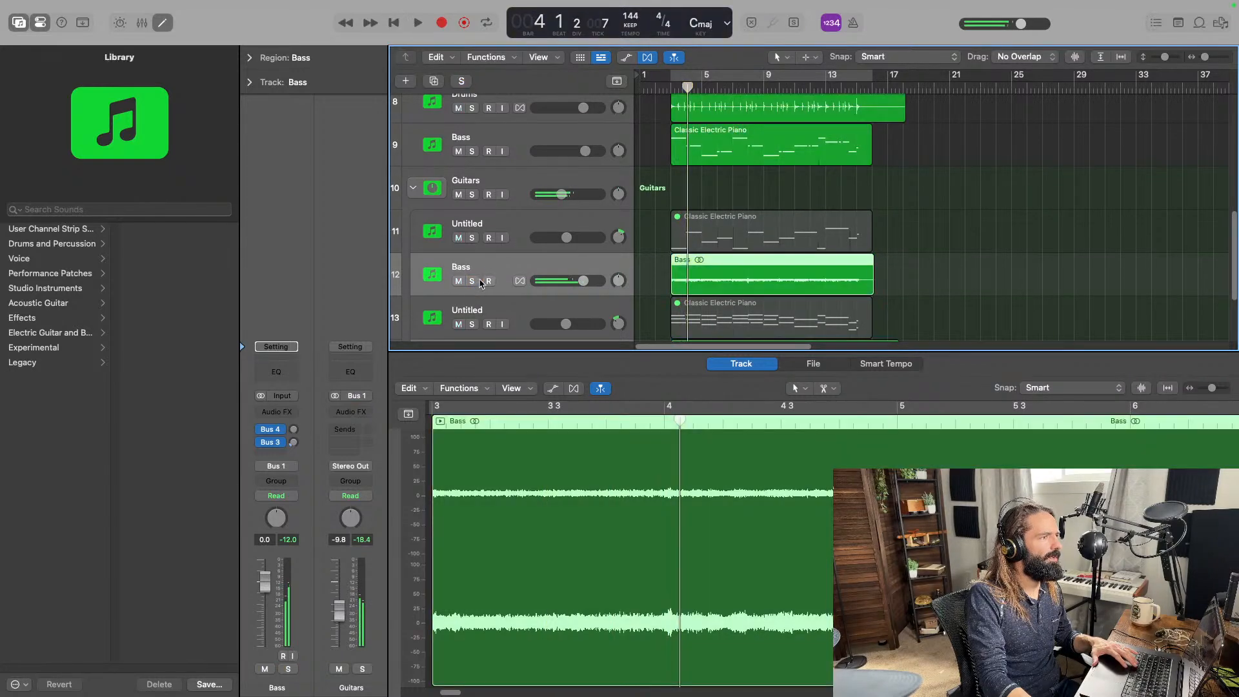
Rename the bounced track 12 in the Guitars stack as Guitar 2.
double_click(465, 266)
type("Guitar 2")
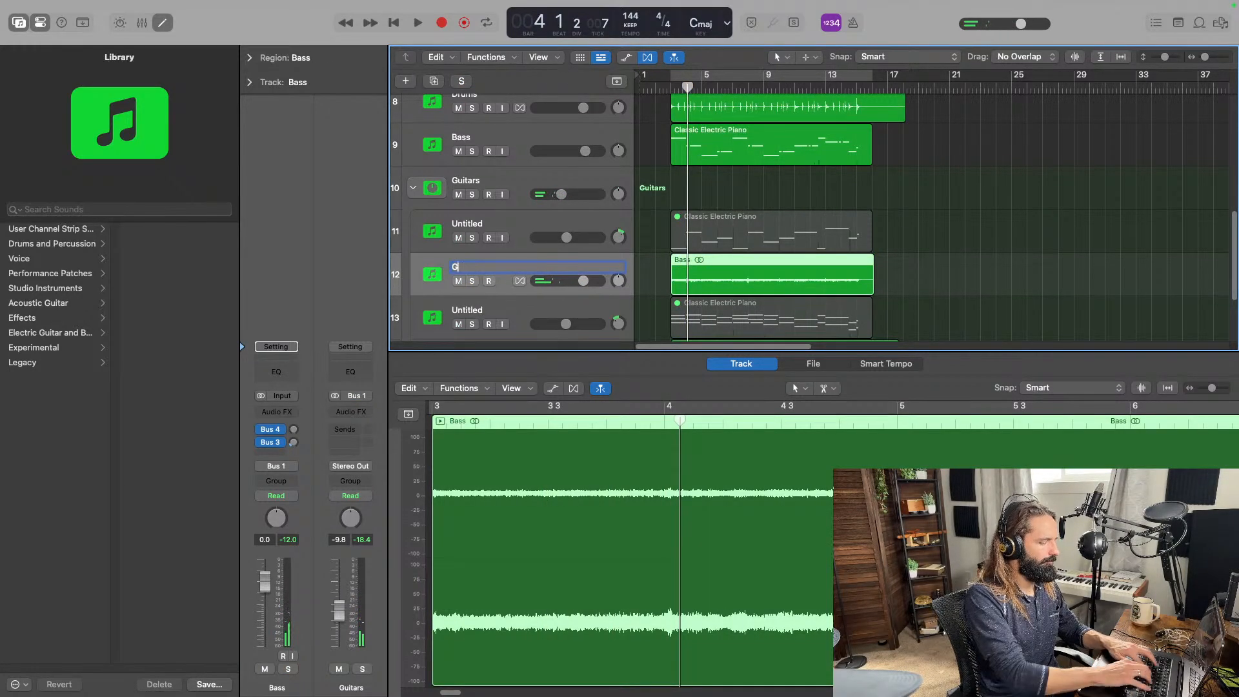
key("Return")
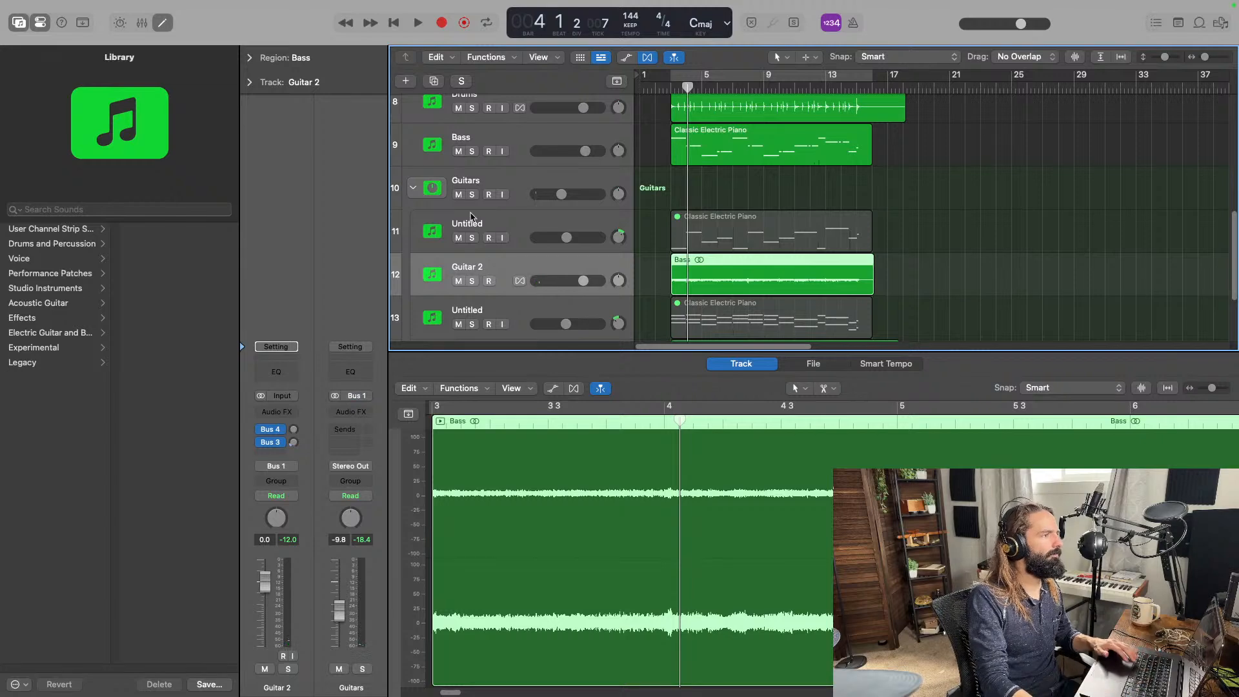
Bounce the MIDI region on Bass track 9 in place to a new track named Bass, with the source region muted.
scroll(513, 216, "down", 2)
scroll(517, 218, "up", 1)
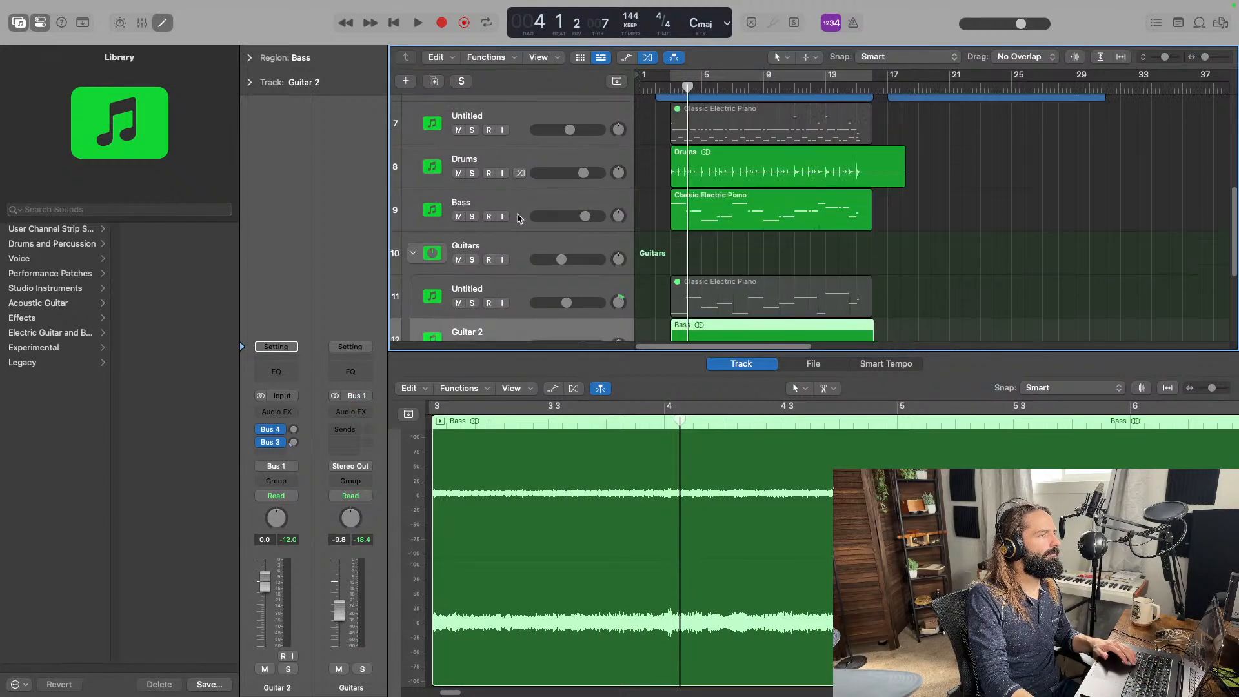
scroll(553, 225, "up", 1)
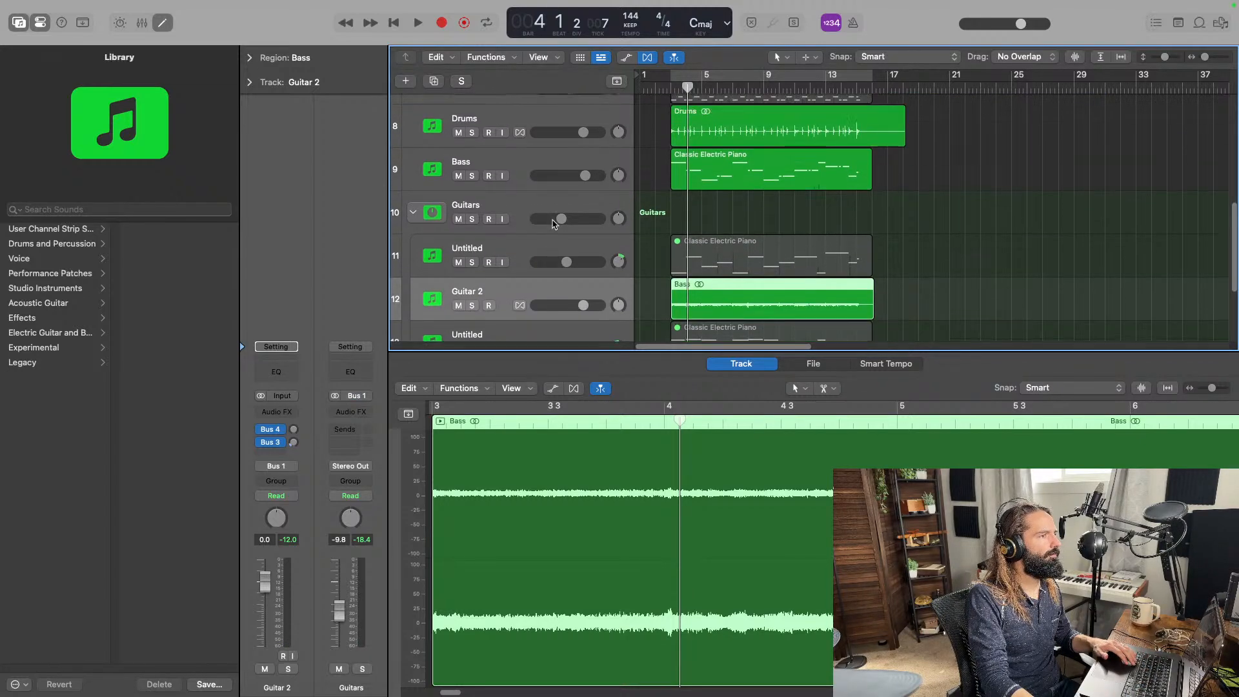
left_click(554, 158)
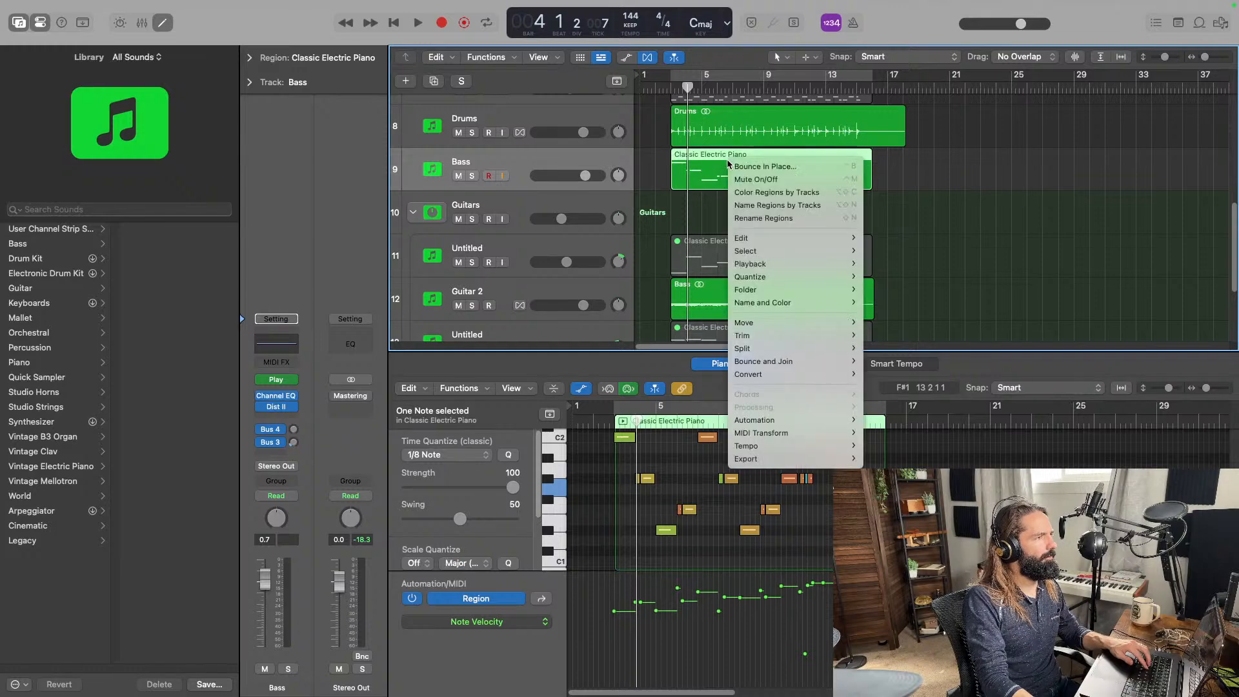
right_click(730, 163)
left_click(762, 167)
type("B")
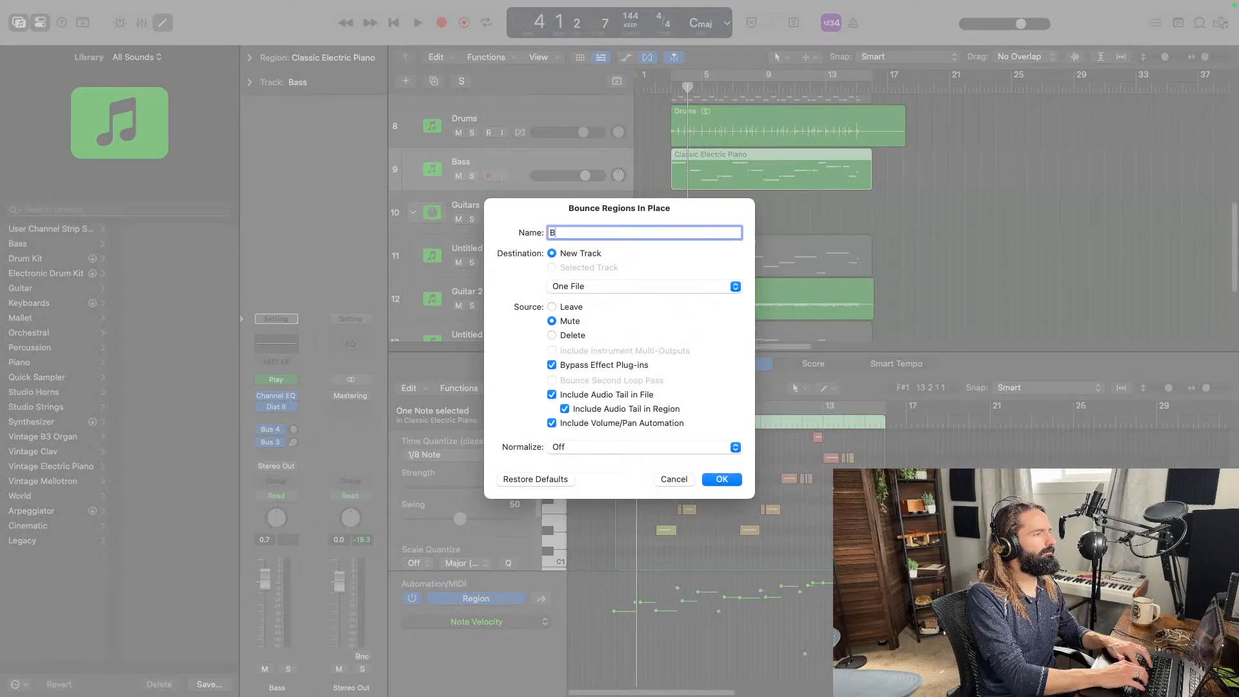
type("ass")
key("Return")
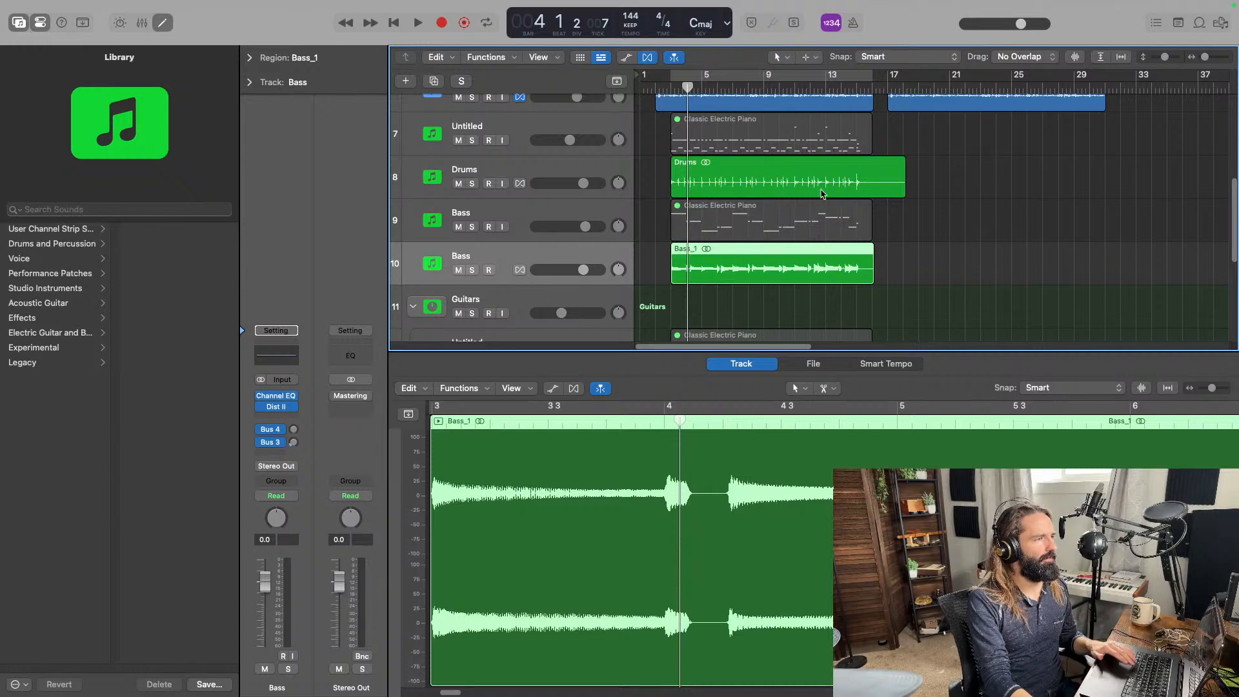
Solo the Untitled track 3, play it briefly, stop playback and clear the solo.
scroll(823, 195, "up", 5)
scroll(799, 240, "up", 2)
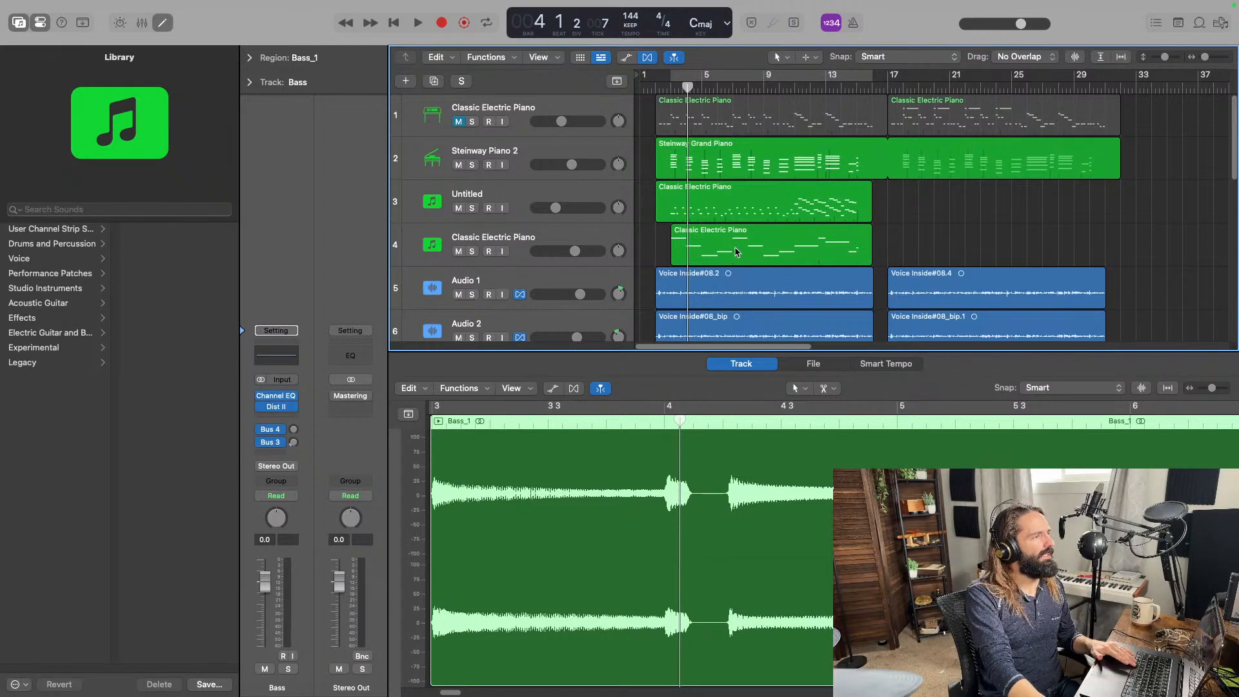
left_click(614, 192)
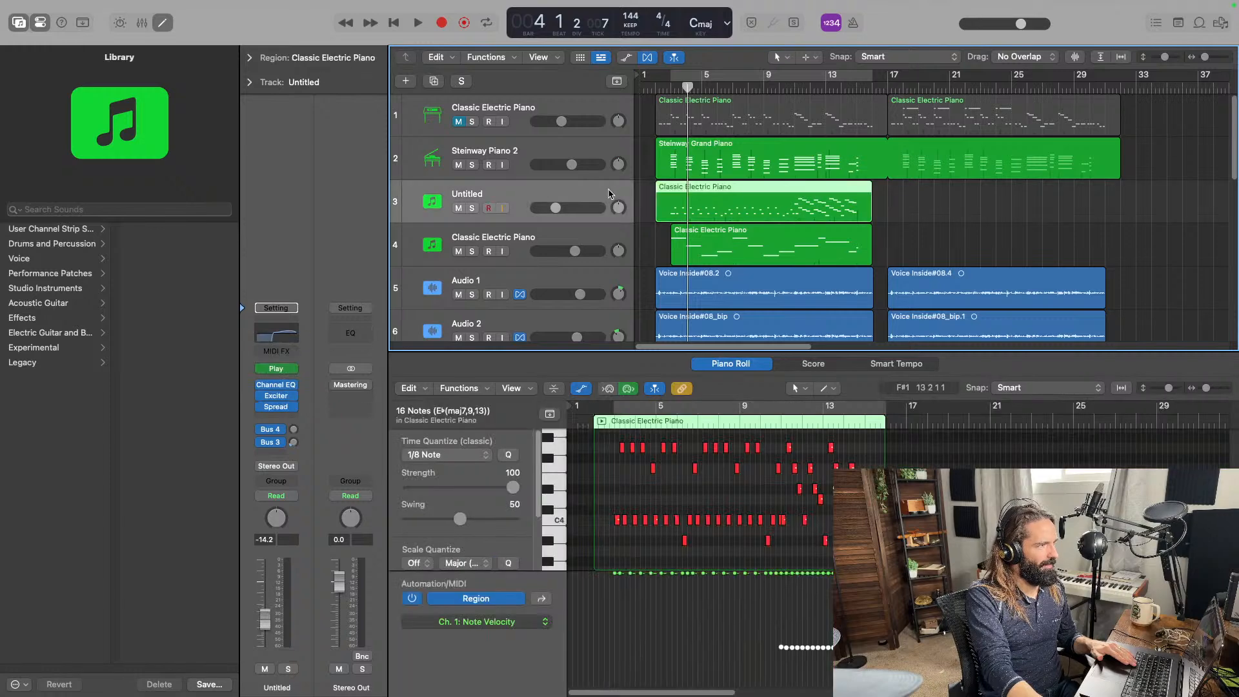
left_click(472, 207)
key("space")
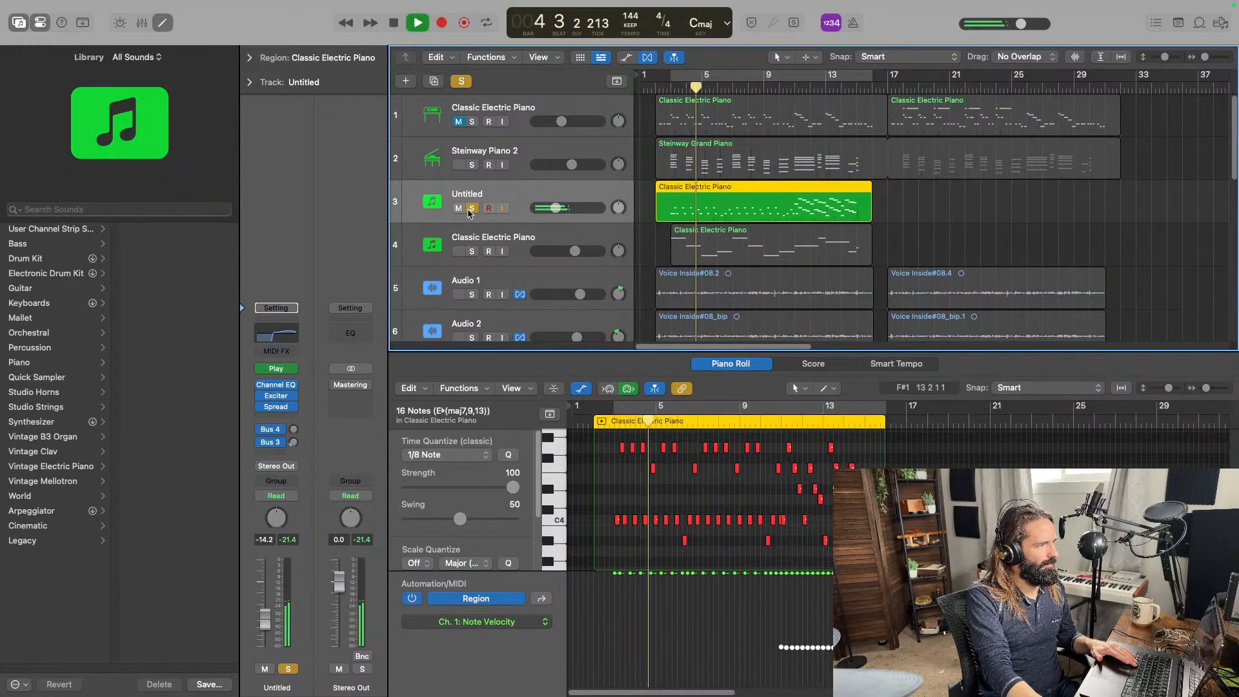
key("space")
left_click(472, 207)
Bounce the MIDI region on track 3 in place to a new track named Synth Arp, with the source region muted.
right_click(722, 189)
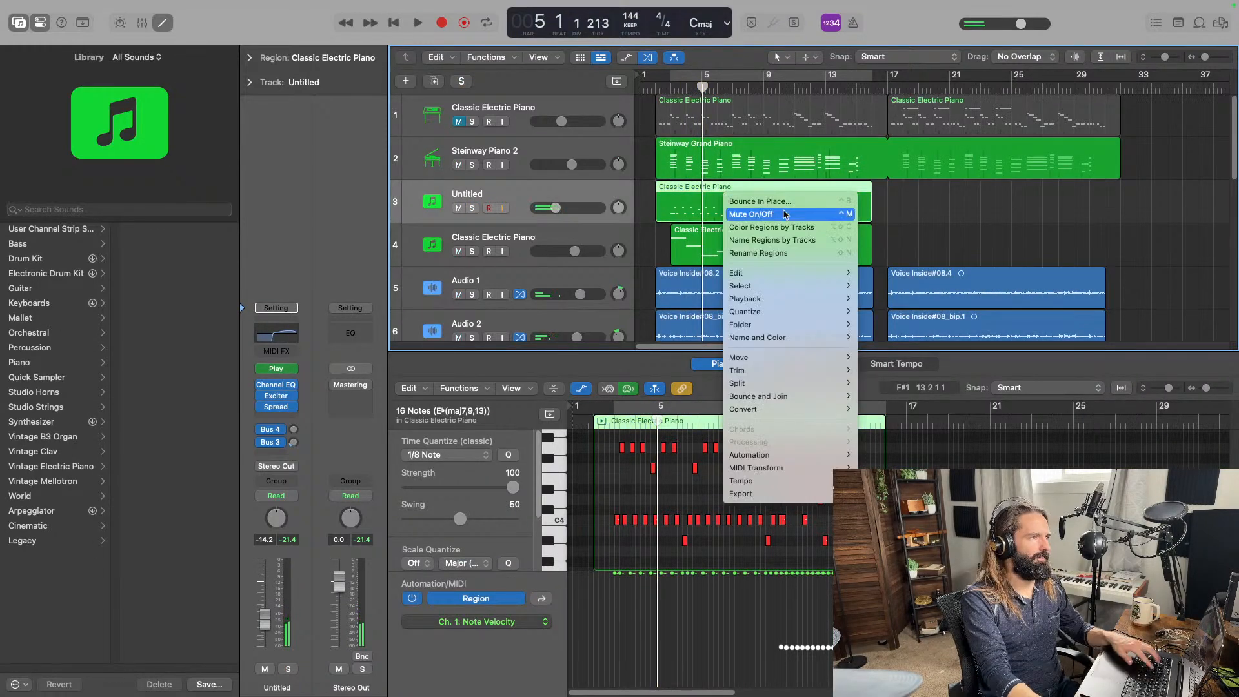
left_click(783, 208)
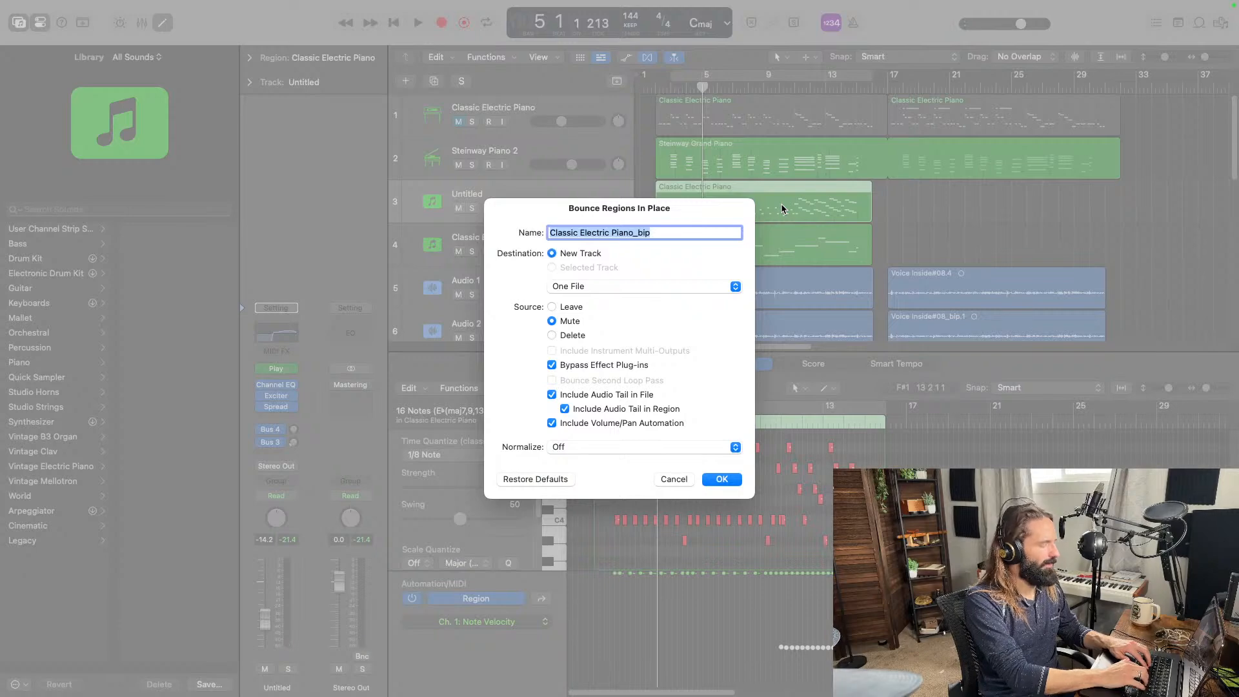
type("Synth Arp")
key("Return")
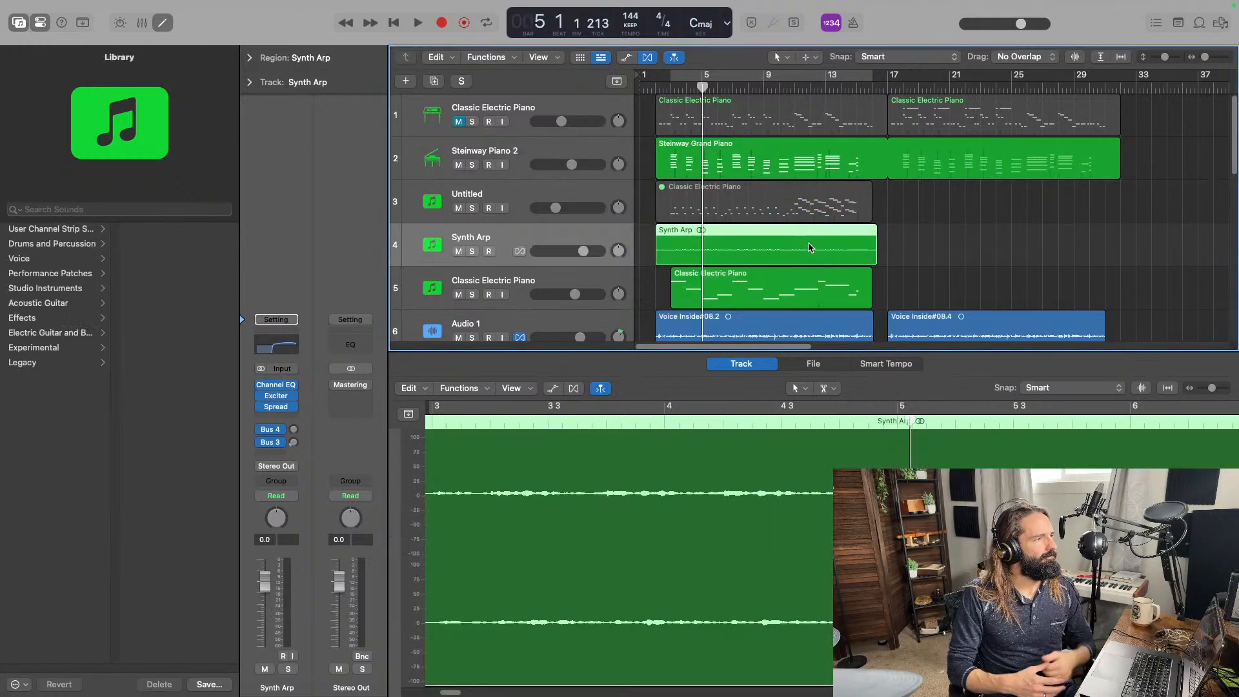
Solo the Classic Electric Piano track 5, play it briefly, stop playback and clear the solo.
left_click(471, 294)
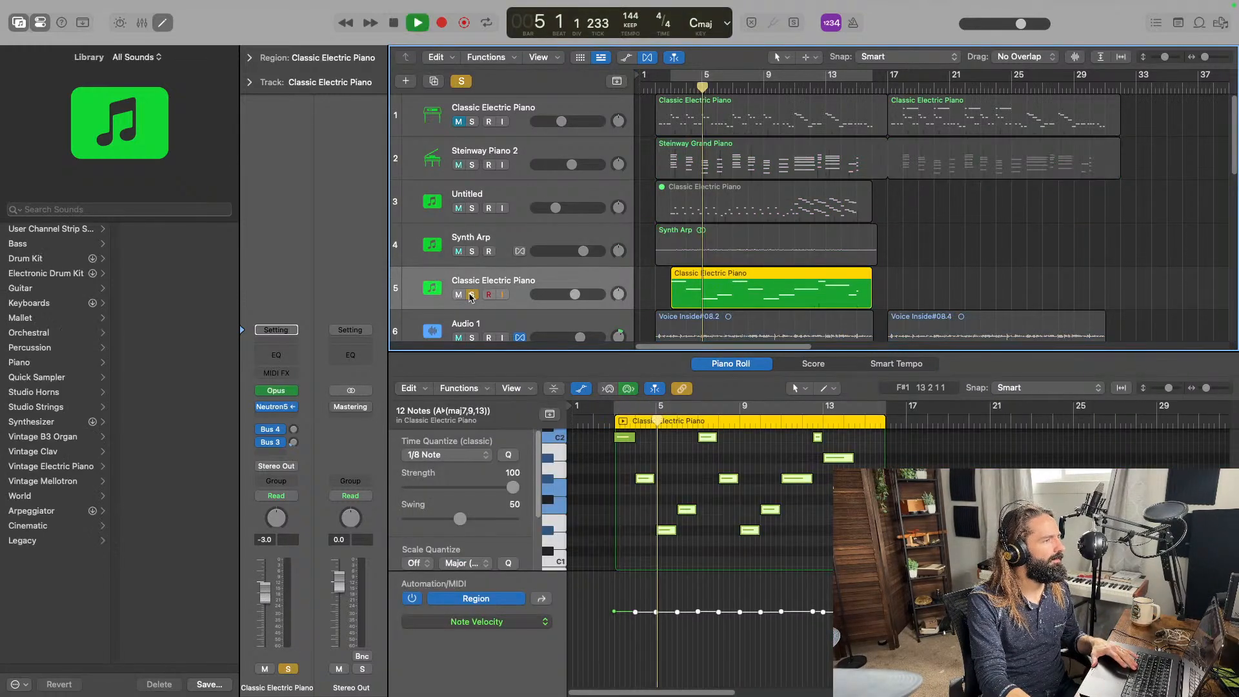
key("space")
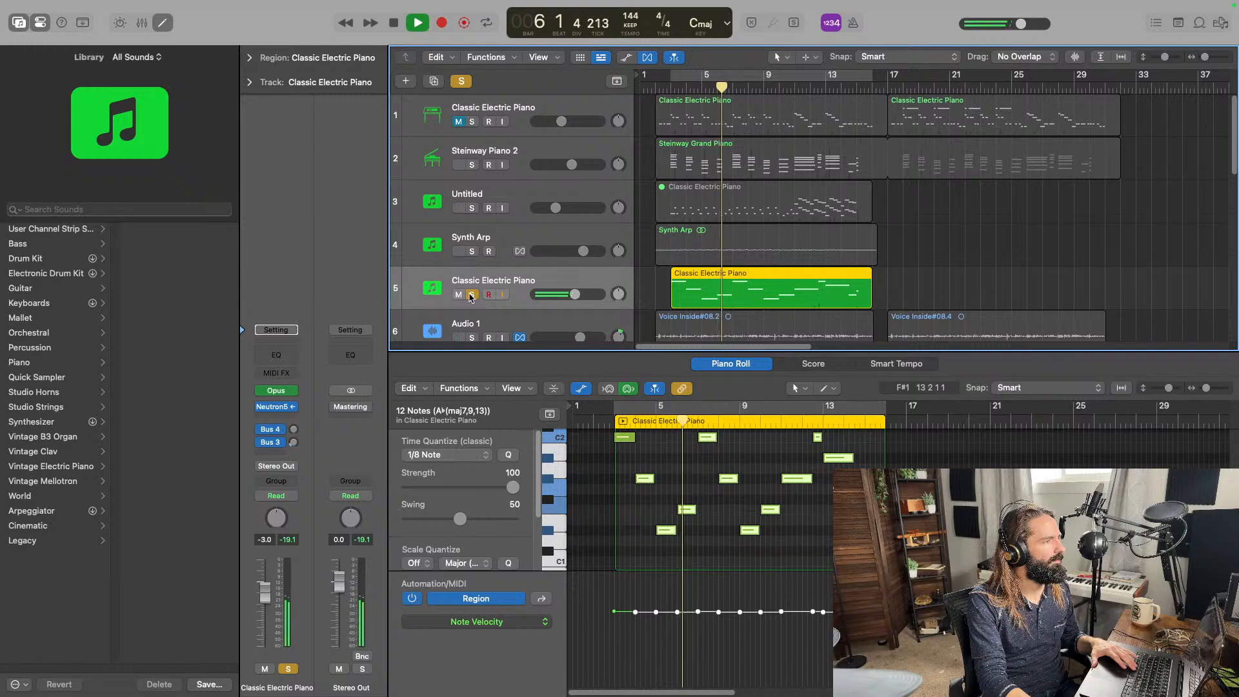
left_click(471, 295)
Bounce the MIDI region on Classic Electric Piano track 5 in place to a new track named Synth Bass, with the source region muted.
right_click(709, 285)
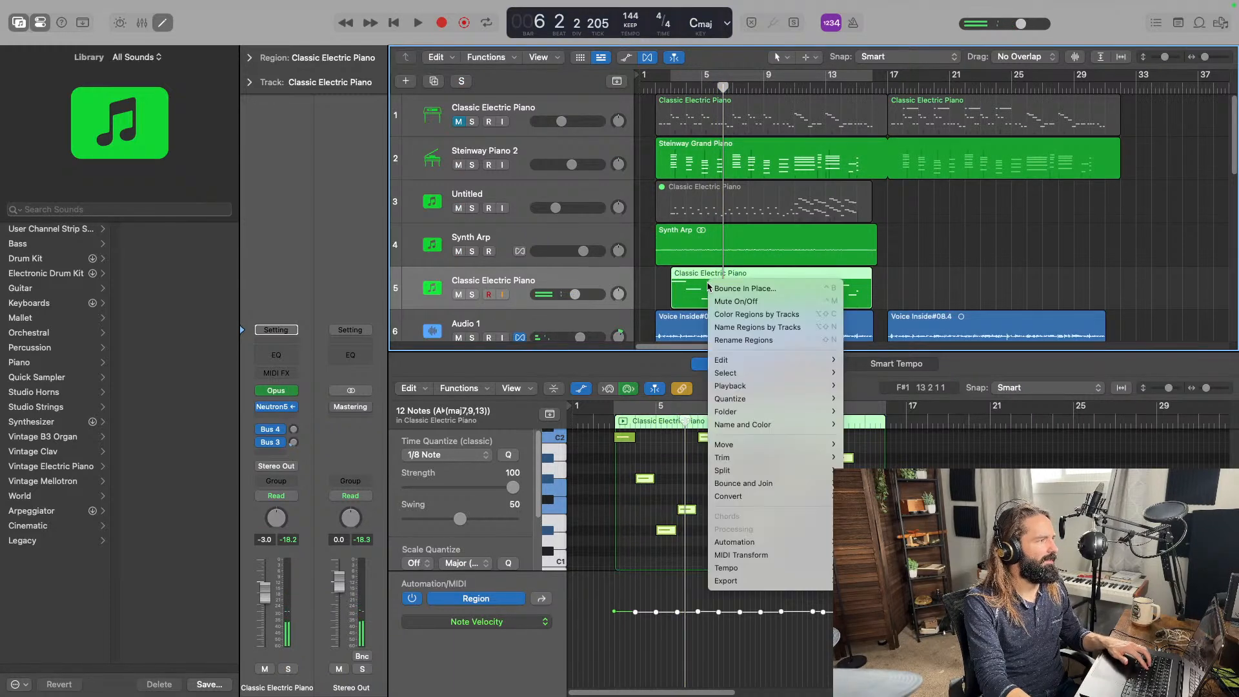
left_click(709, 285)
right_click(726, 279)
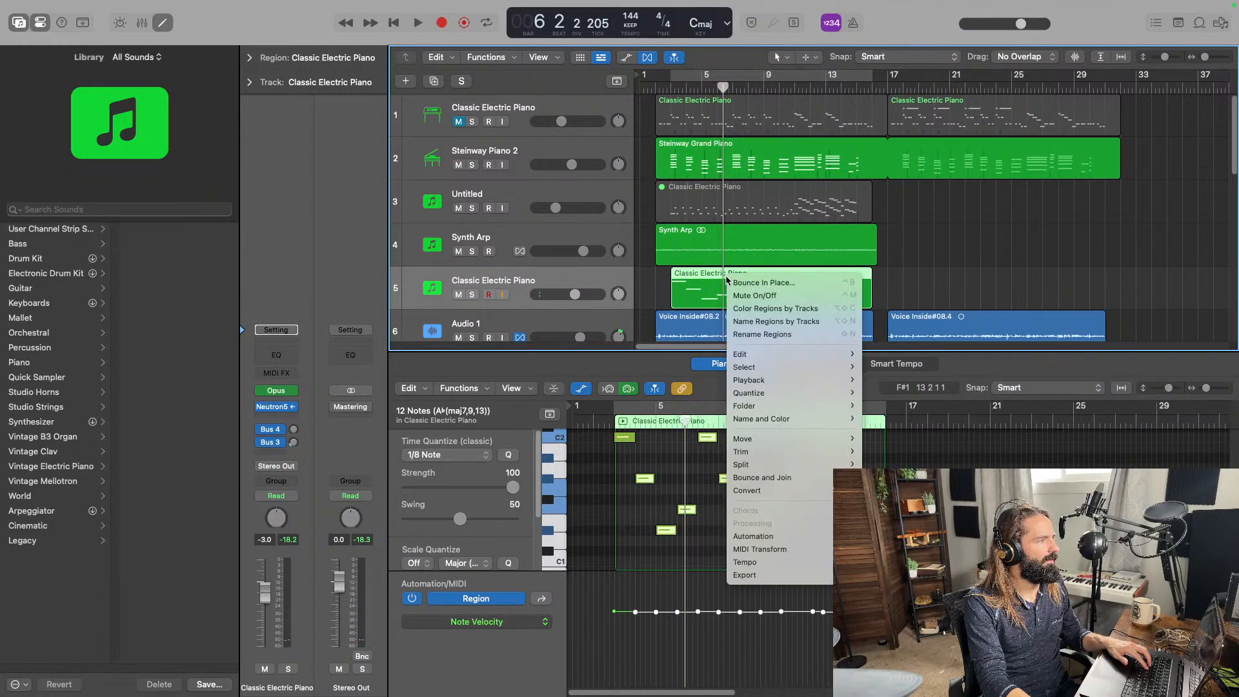
left_click(768, 286)
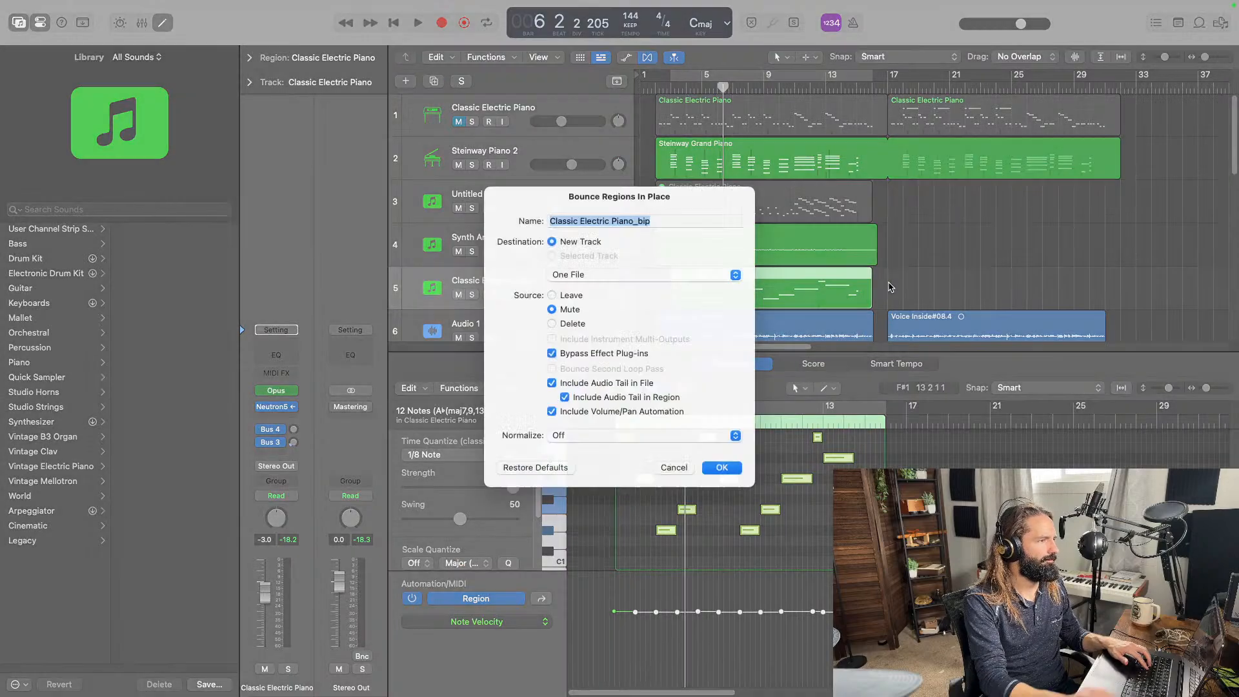
type("Synth Ba")
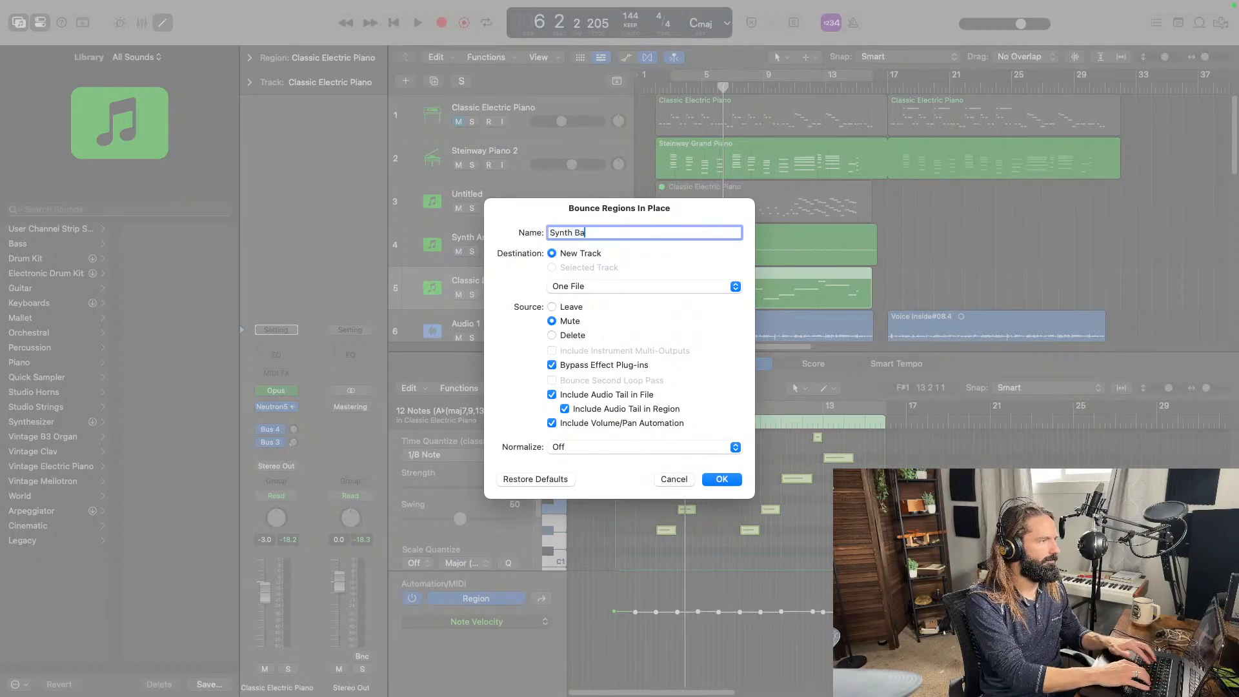
type("ss")
key("super+a")
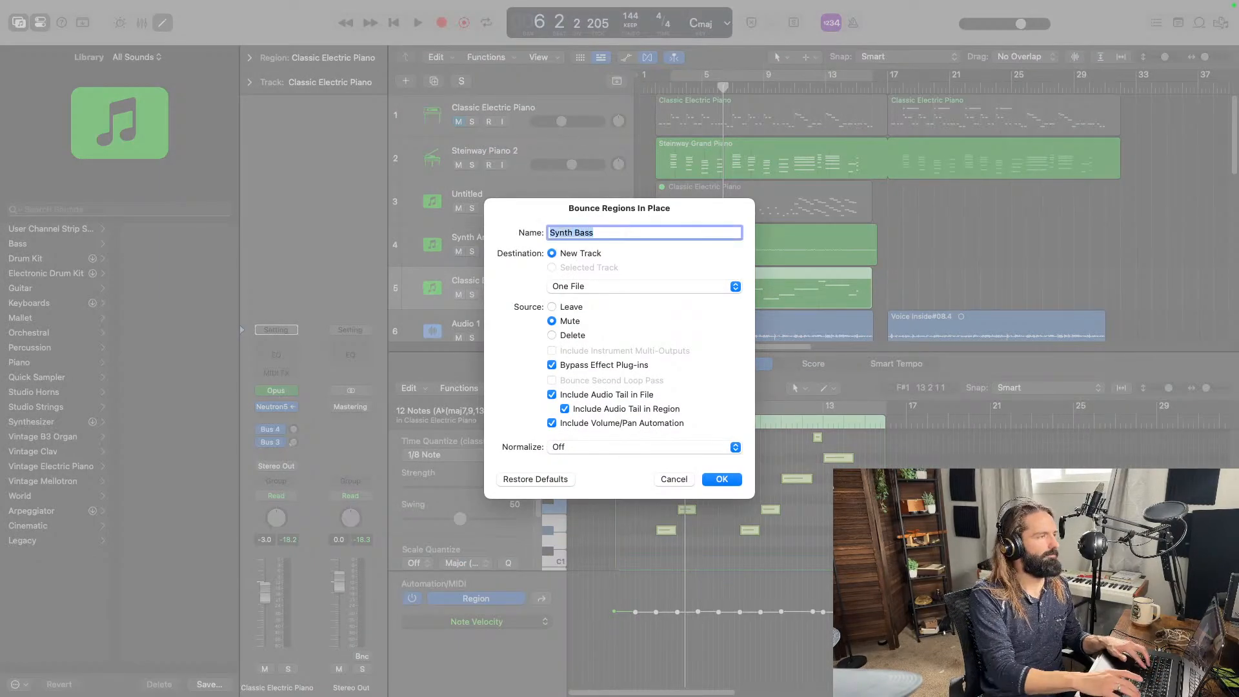
key("Return")
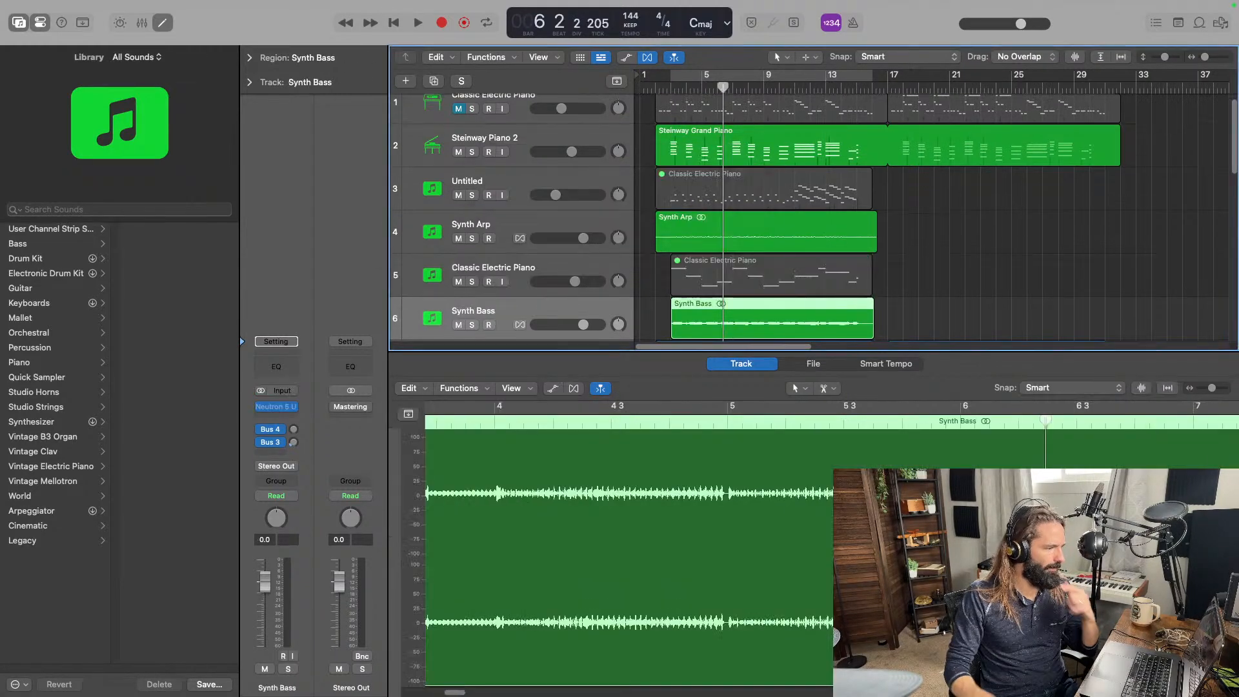
Play the full arrangement from bar 2 to listen to the bounced tracks together, and stop playback after bar 17.
scroll(931, 212, "down", 10)
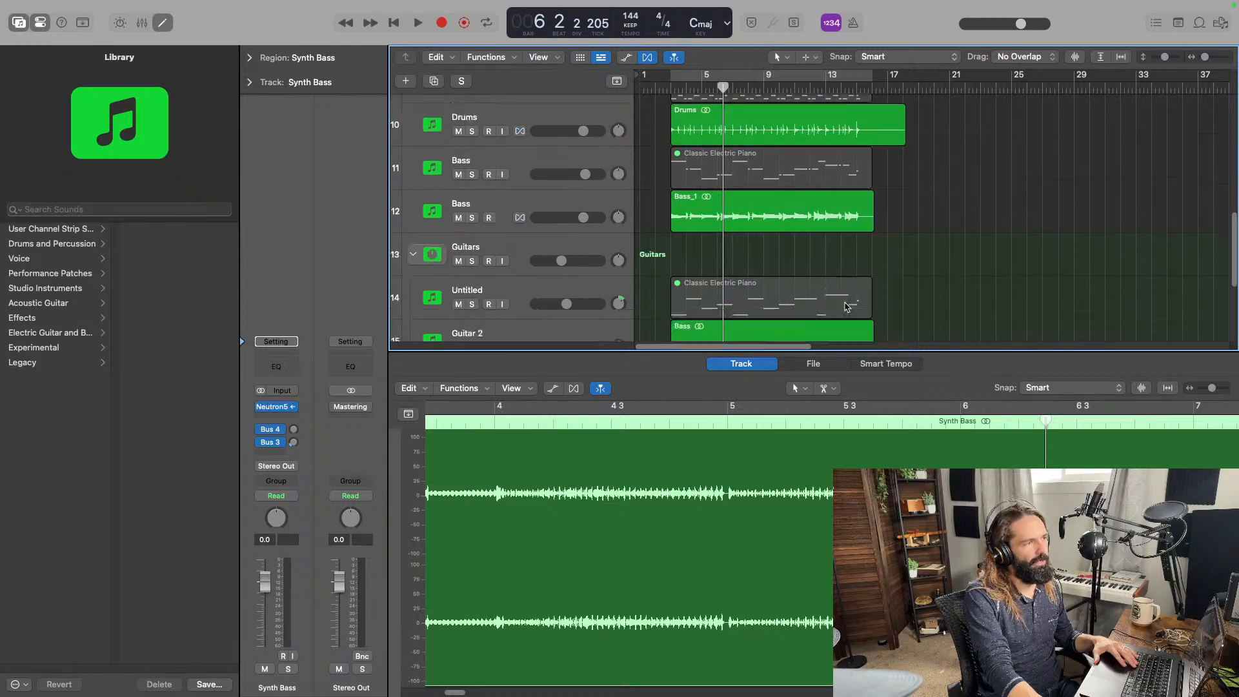
left_click(658, 86)
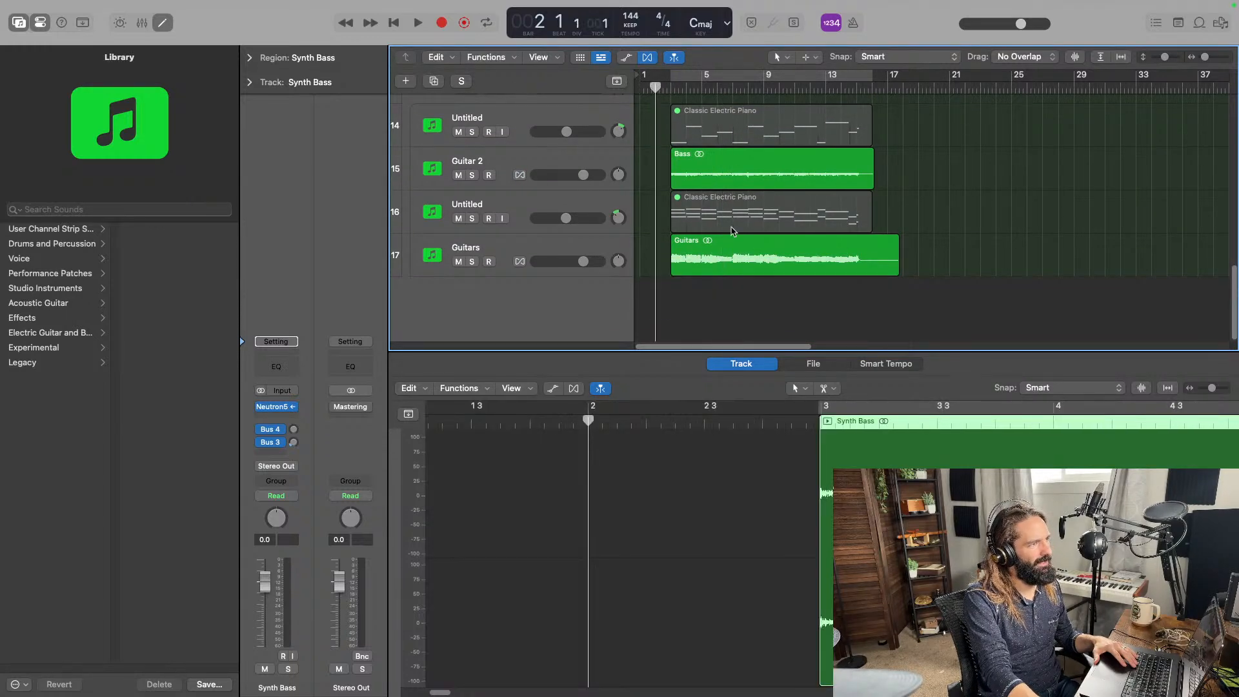
scroll(729, 240, "up", 4)
key("space")
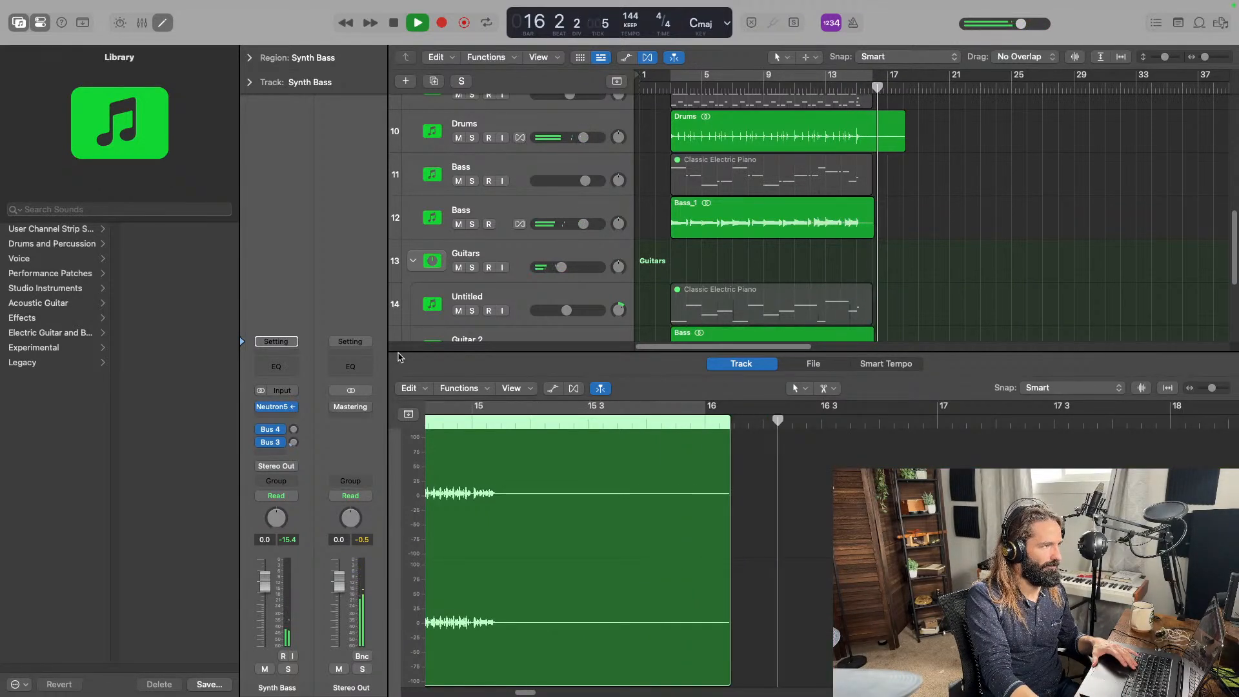
left_click(728, 169)
key("space")
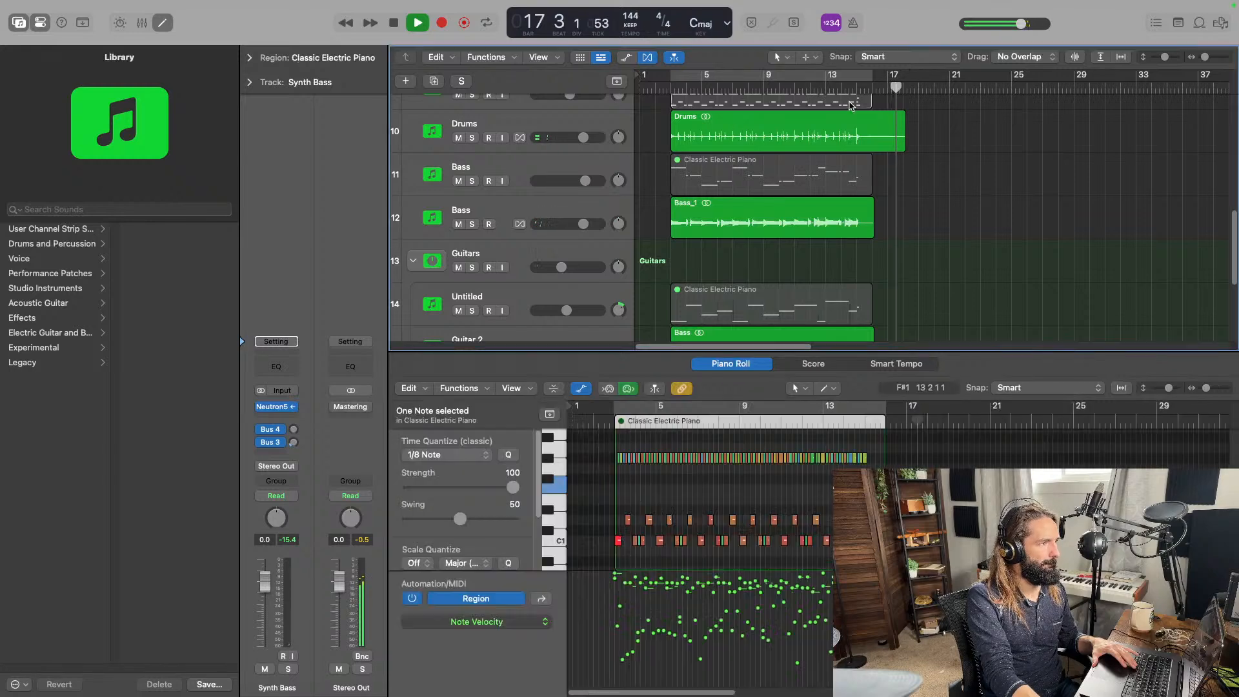
scroll(727, 169, "up", 10)
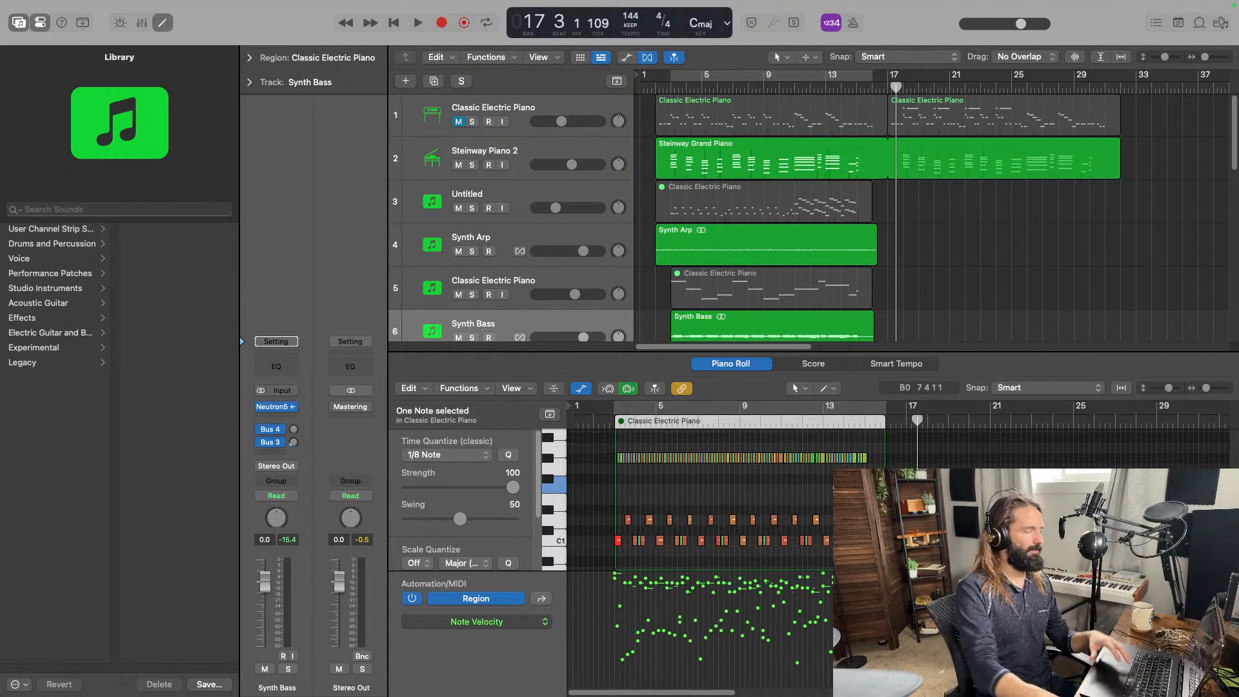
Return the playhead to bar 2 and decline using the Blue Snowball audio device.
left_click(656, 88)
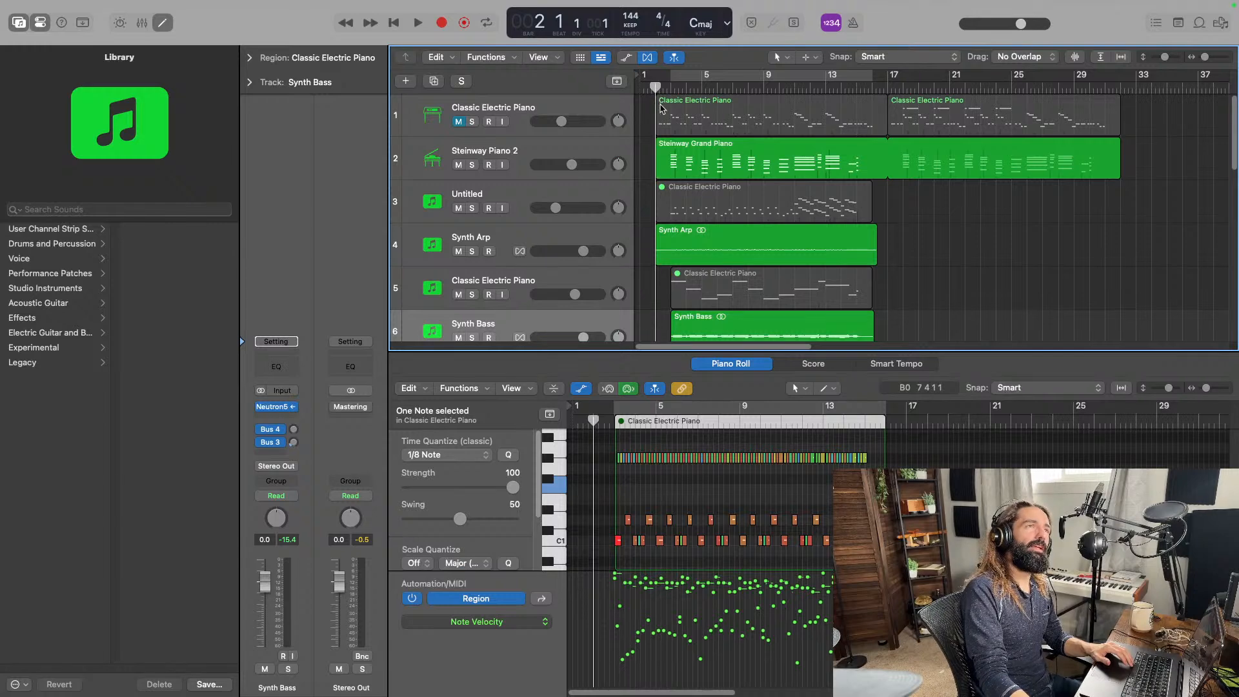
scroll(709, 161, "down", 2)
scroll(709, 161, "down", 5)
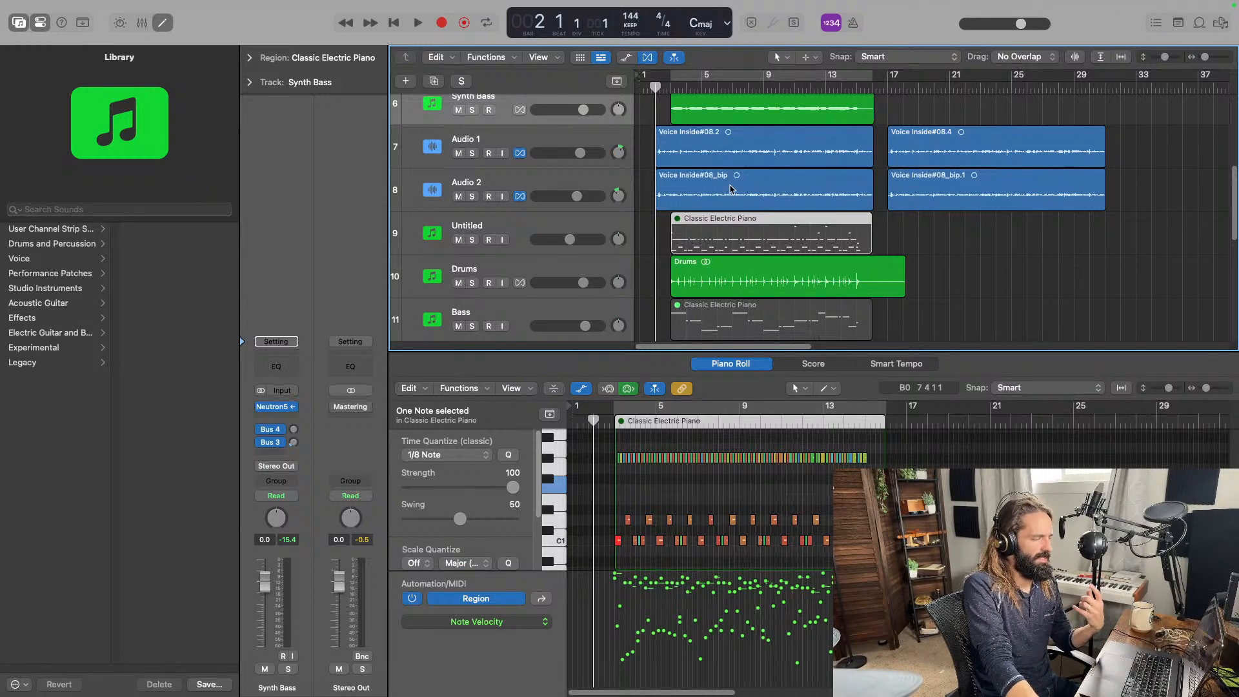
key("super+Tab")
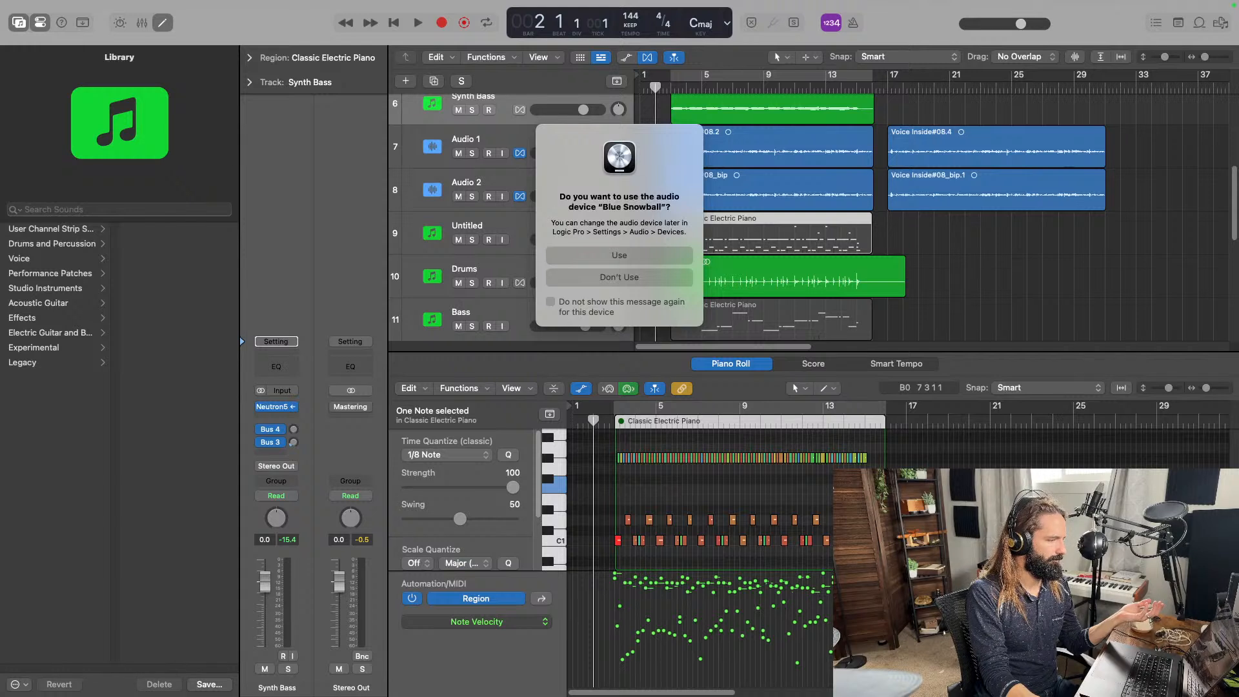
left_click(613, 278)
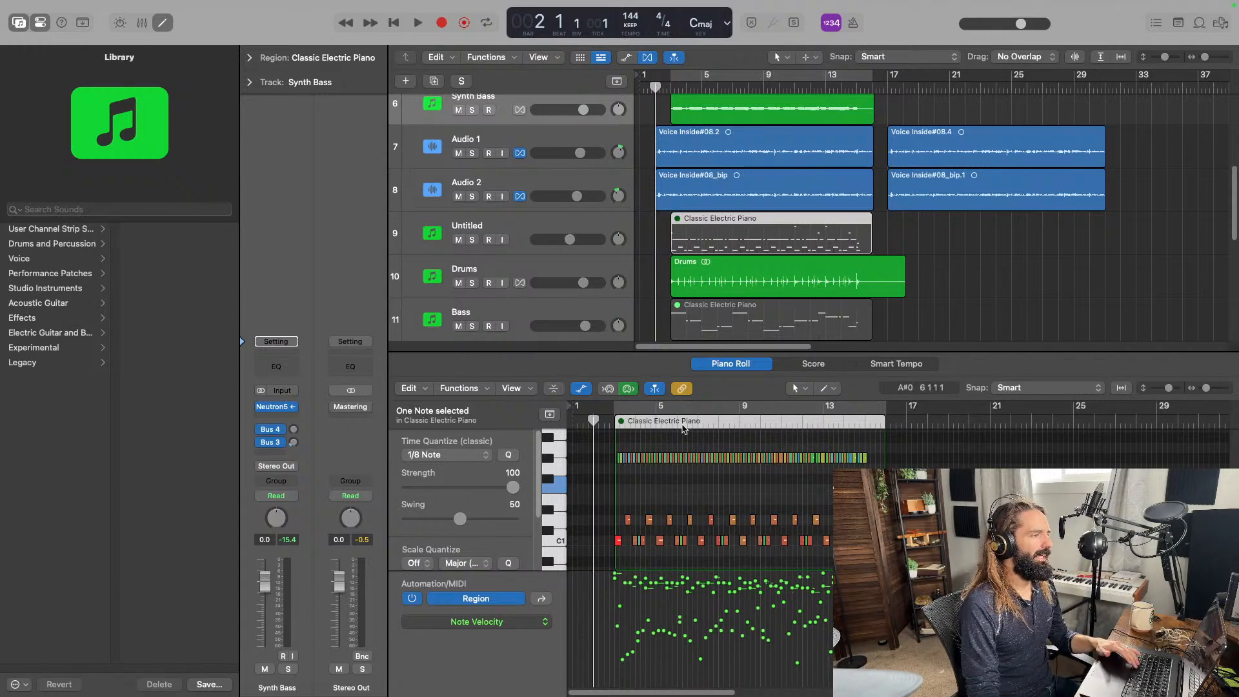
Turn on the Mastering plug-in on the Stereo Out channel and start playback from bar 2.
scroll(703, 291, "down", 1)
scroll(704, 290, "up", 5)
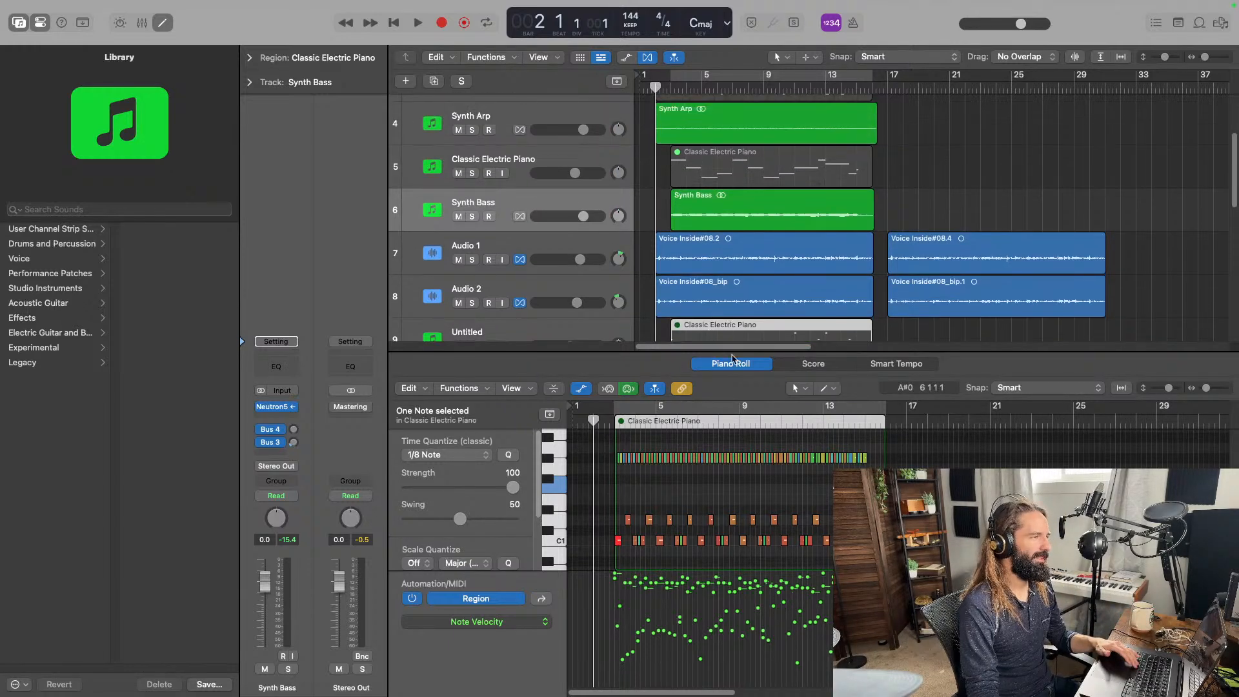
scroll(720, 288, "up", 3)
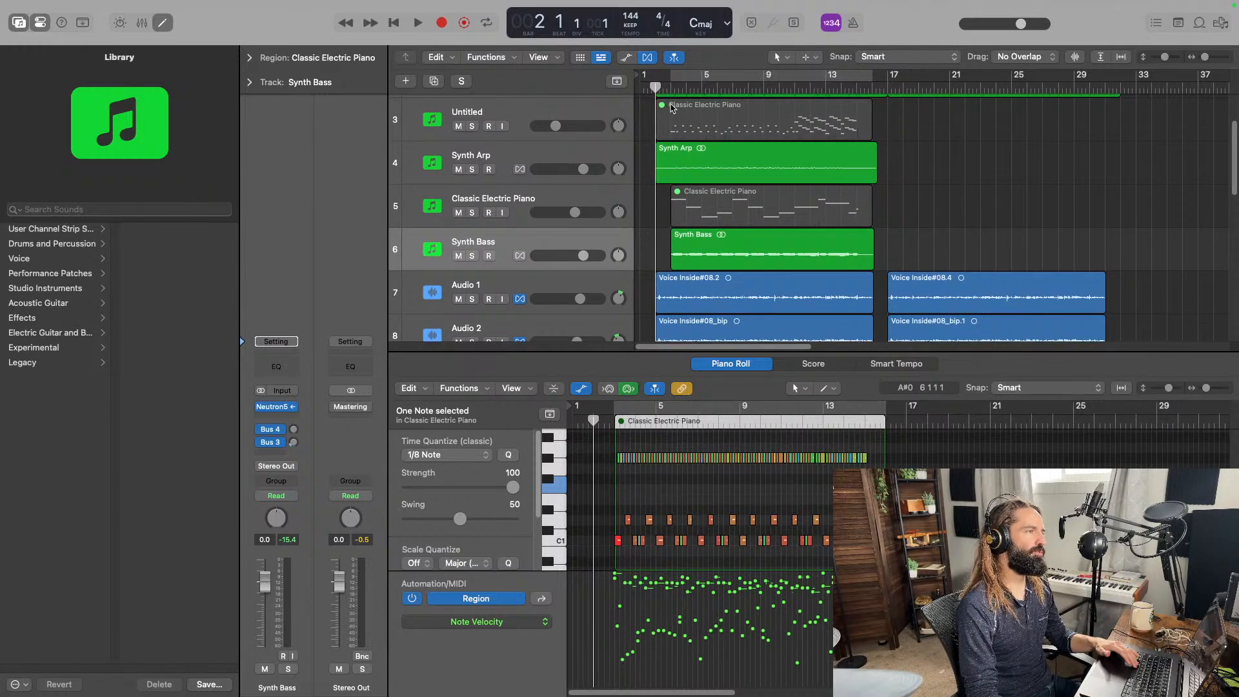
scroll(703, 215, "down", 3)
scroll(704, 233, "up", 4)
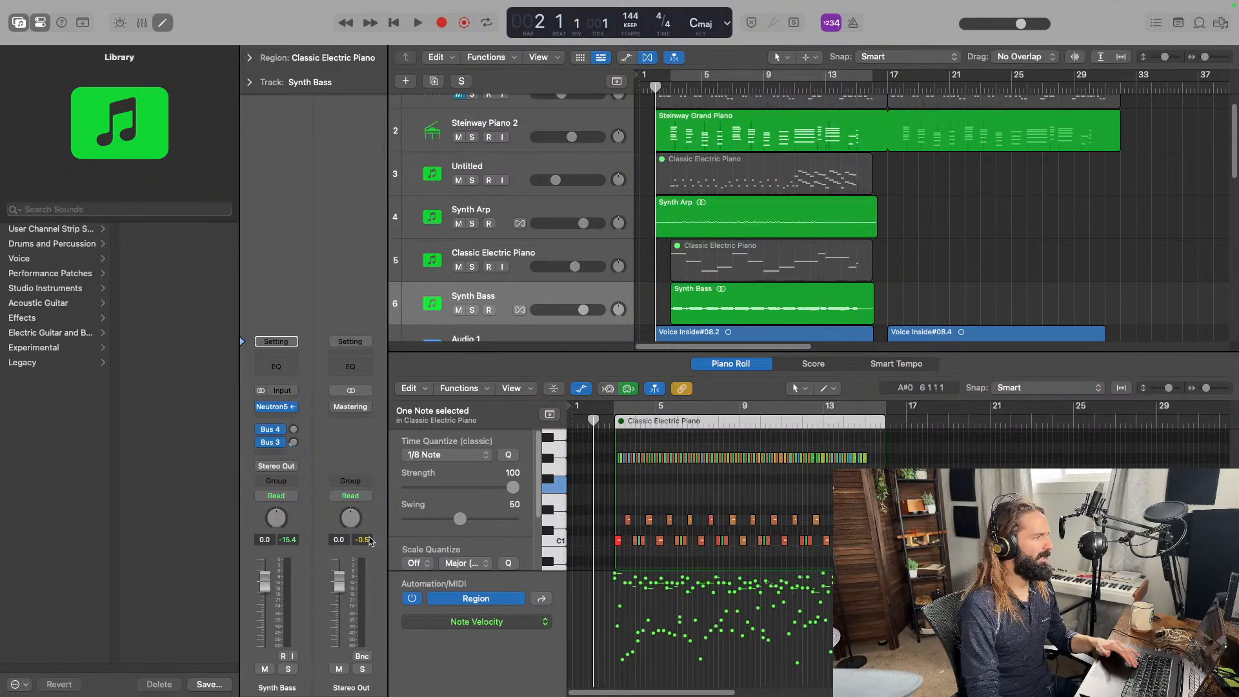
left_click(336, 407)
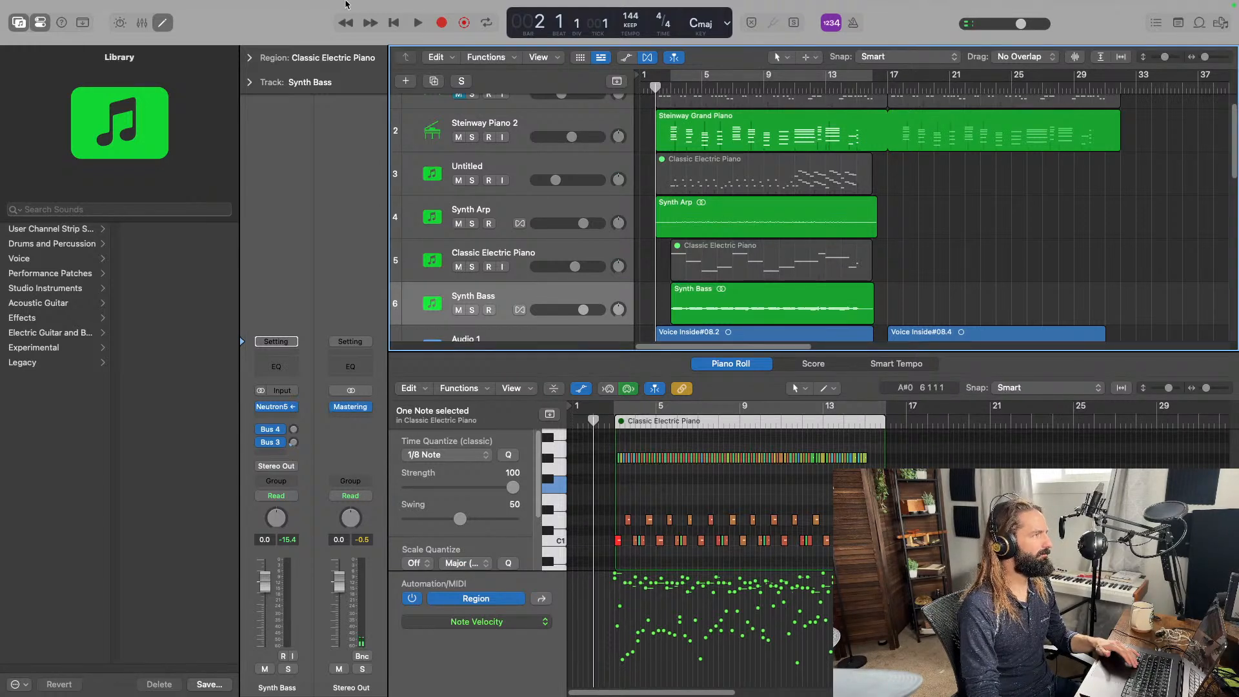
left_click(418, 24)
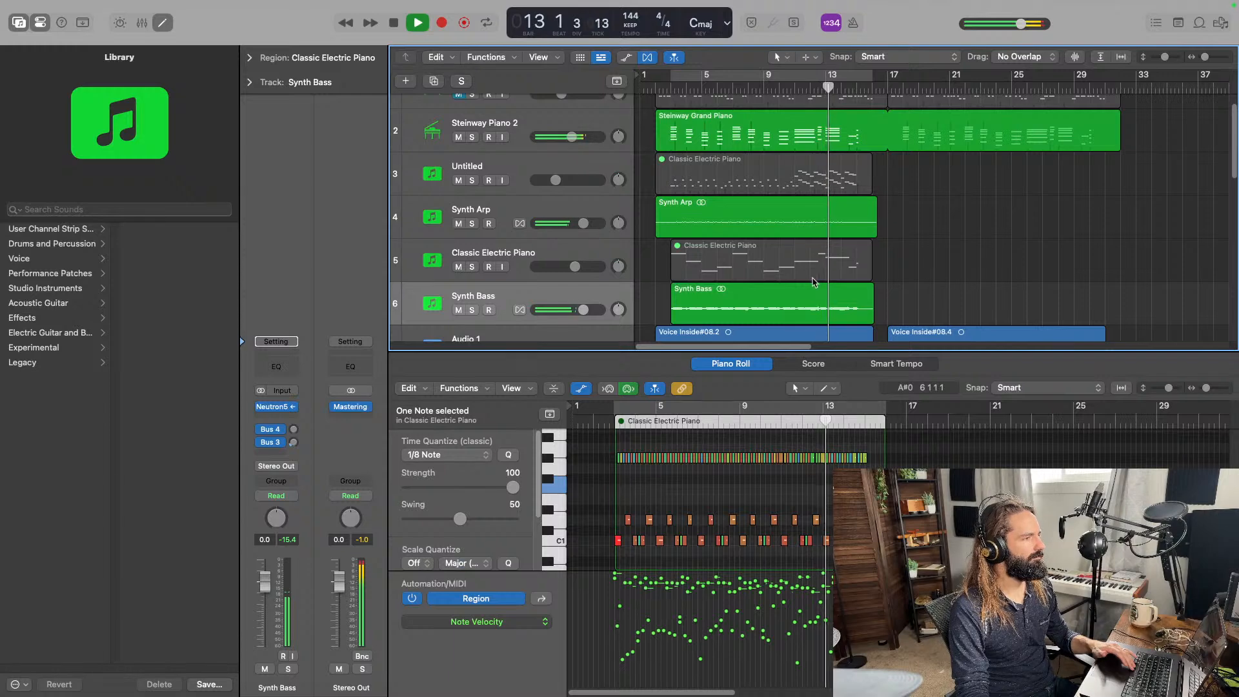
Turn on a cycle range from bar 3 to bar 16 and restart playback at its beginning.
scroll(624, 253, "down", 8)
scroll(625, 253, "down", 4)
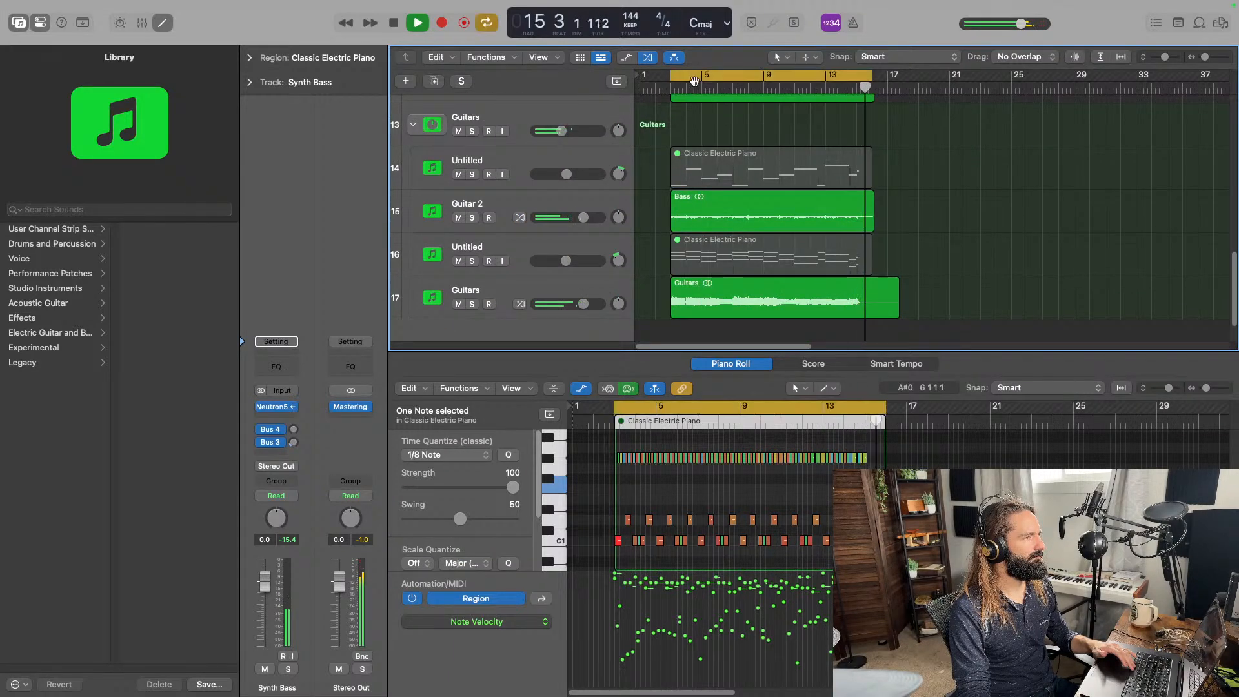
key("c")
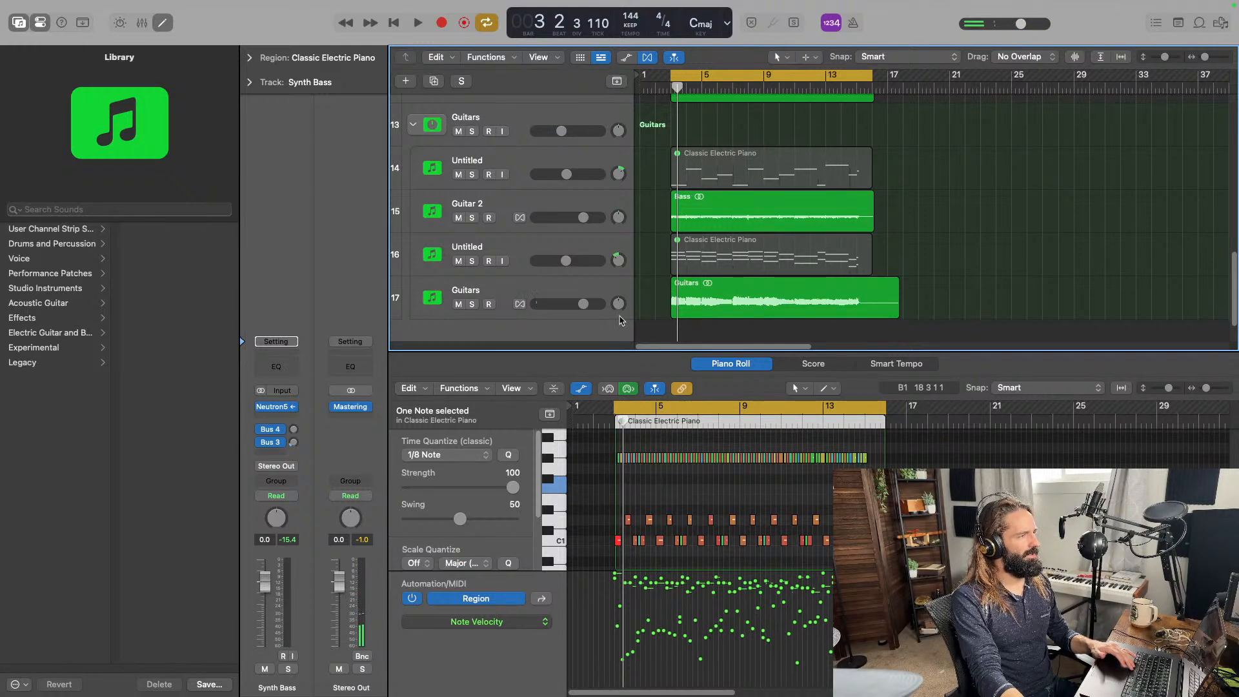
key("space")
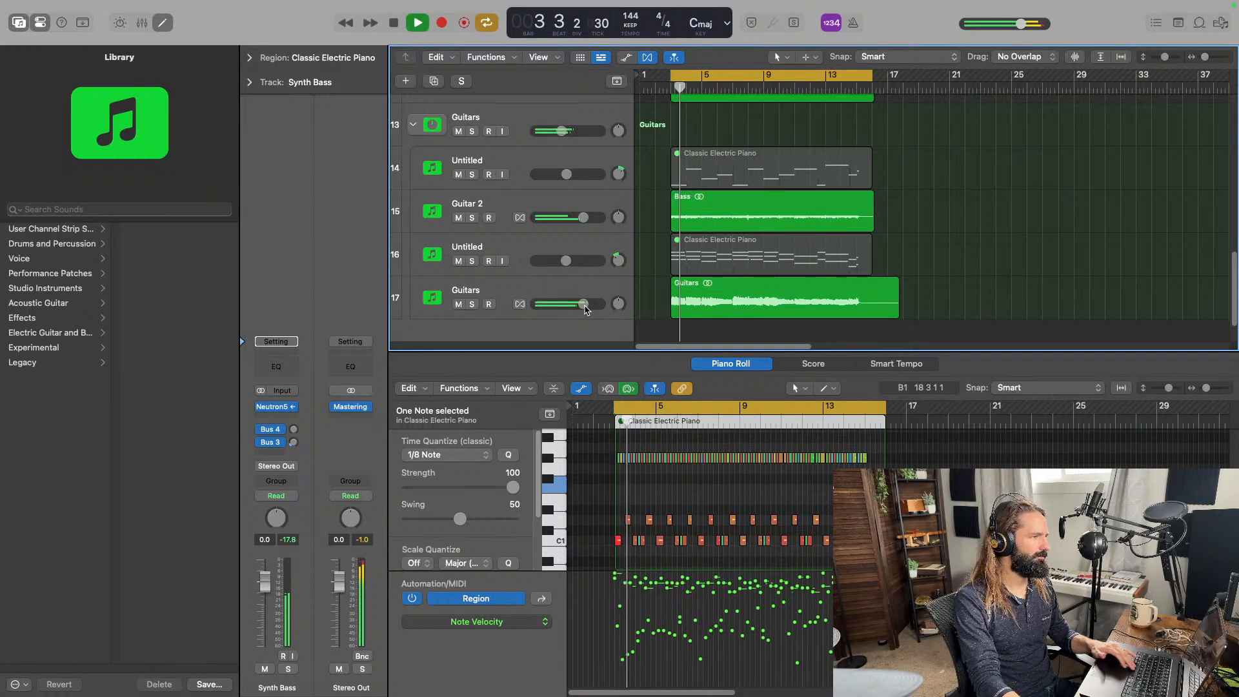
Raise the Guitars track 17 volume slightly and set the Guitar 2 track's volume to +4.7 dB.
left_click_drag(571, 309, 575, 308)
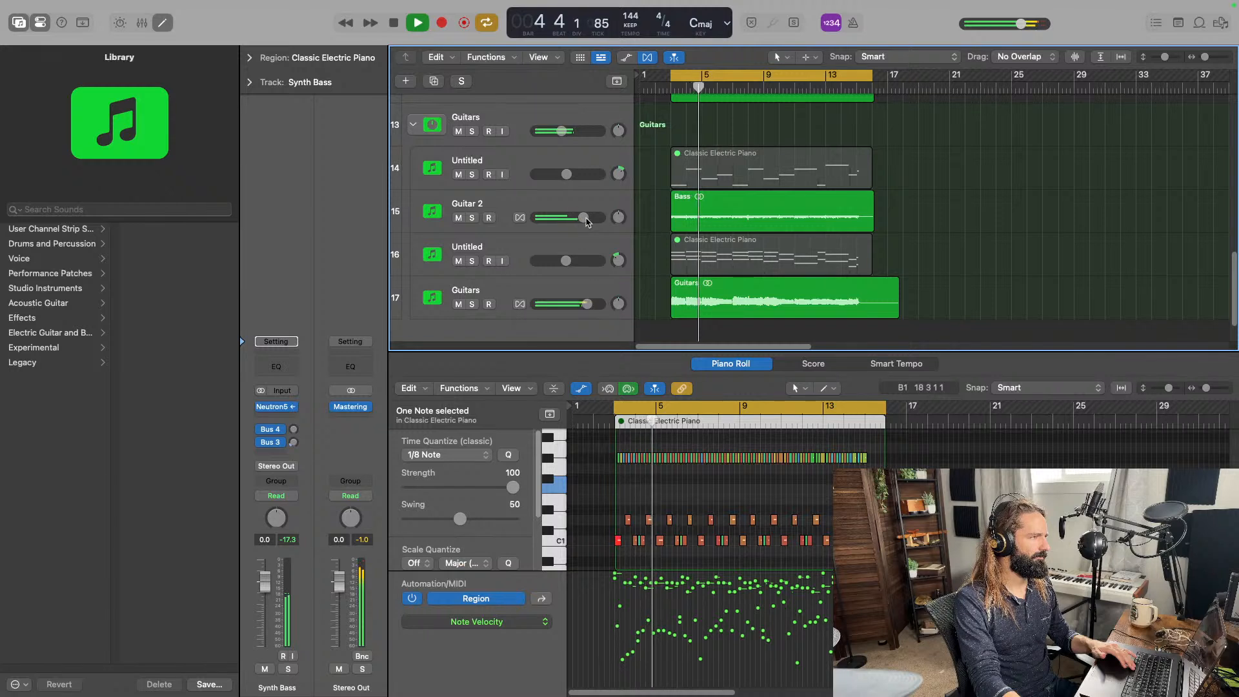
left_click_drag(582, 217, 591, 218)
left_click_drag(599, 217, 596, 217)
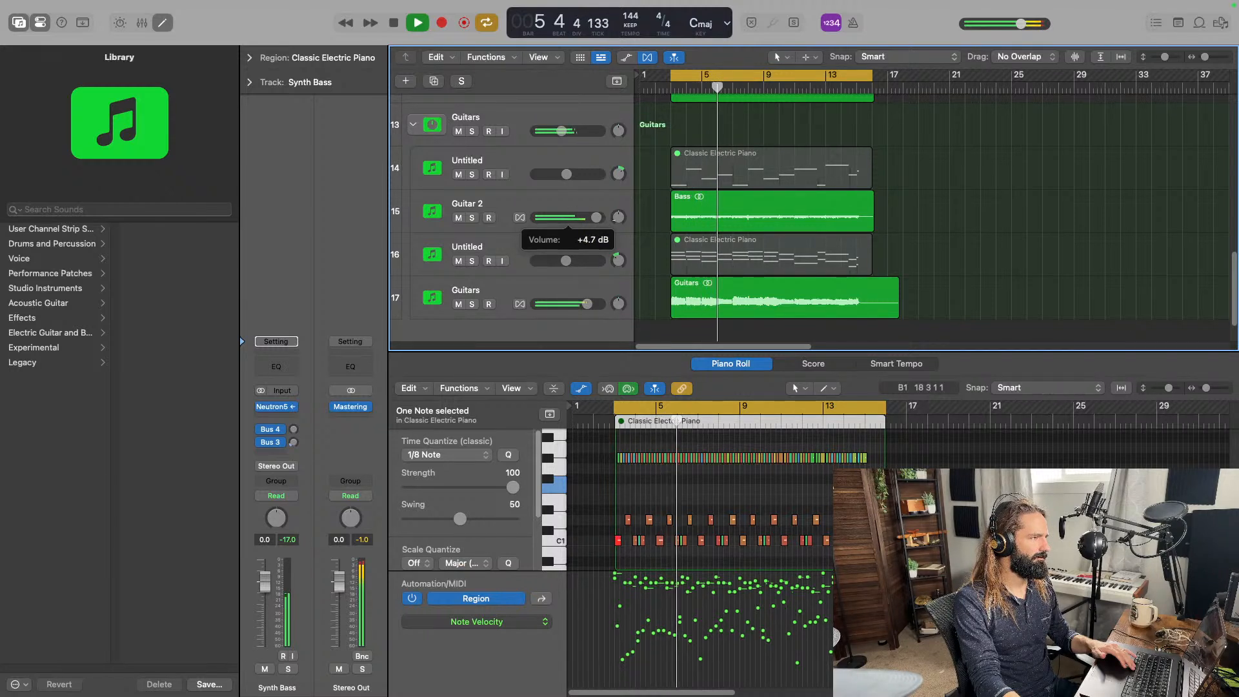
Raise the bounced Bass and Drums track volumes slightly and set the Synth Bass track's volume to +2.4 dB.
scroll(597, 236, "up", 5)
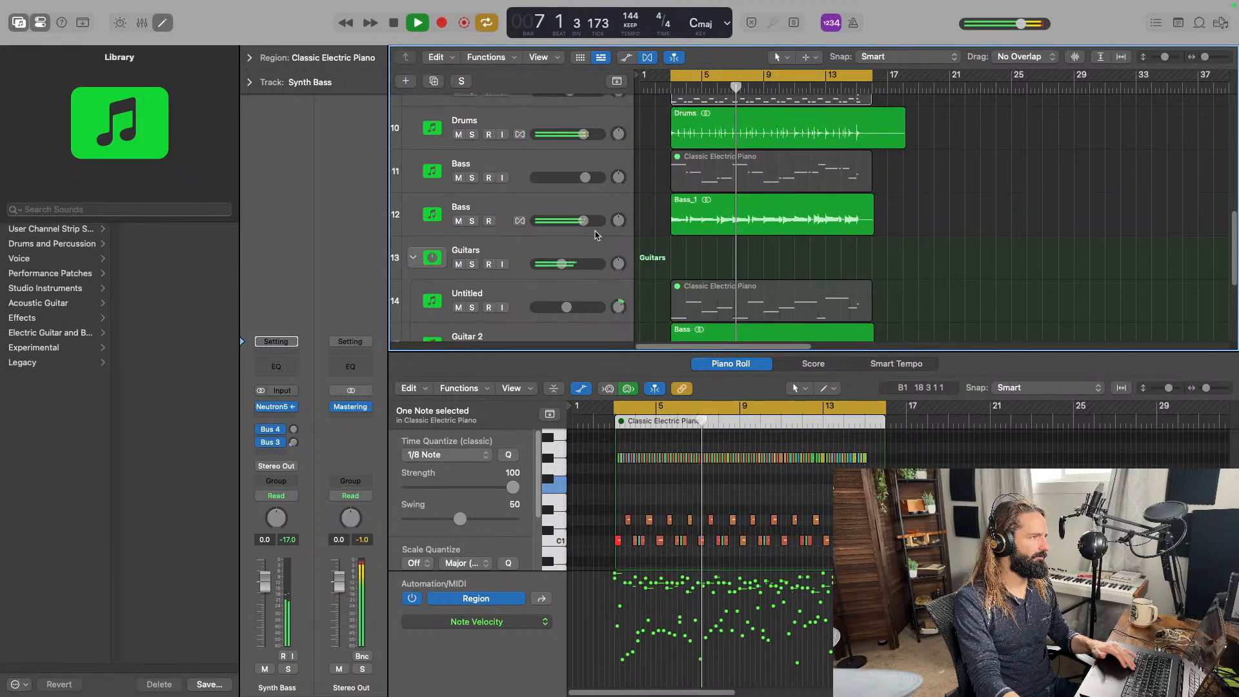
scroll(594, 234, "up", 1)
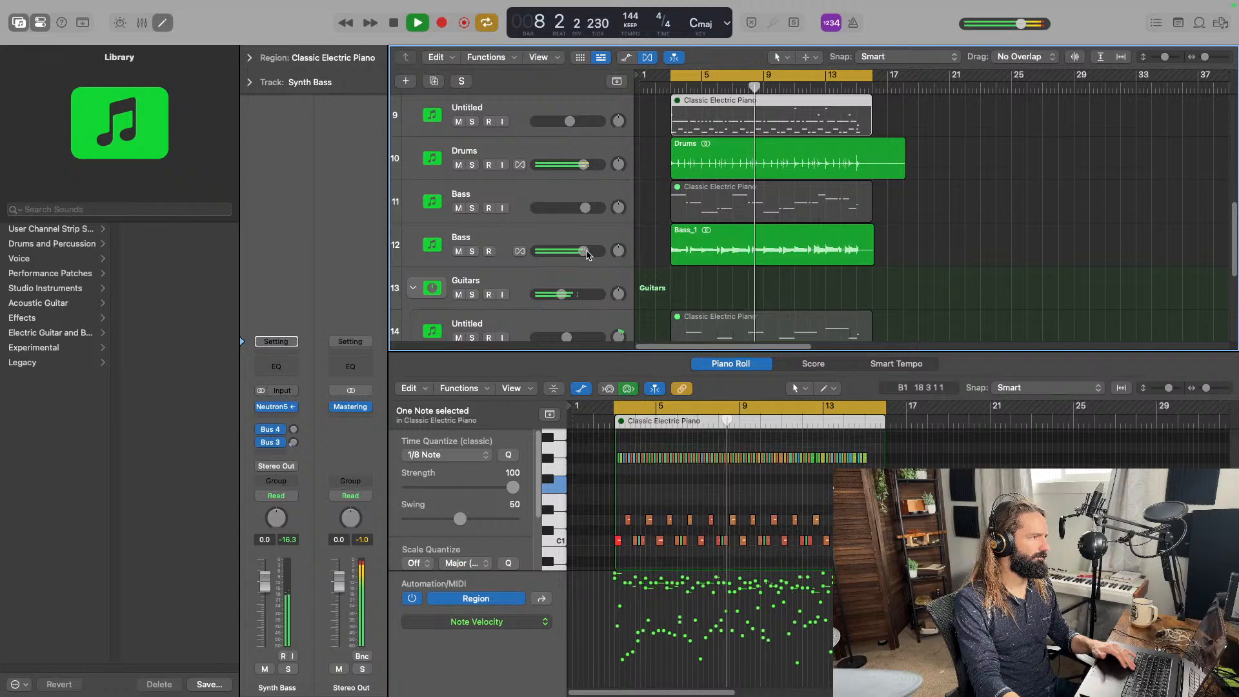
left_click_drag(586, 249, 591, 227)
scroll(593, 246, "up", 2)
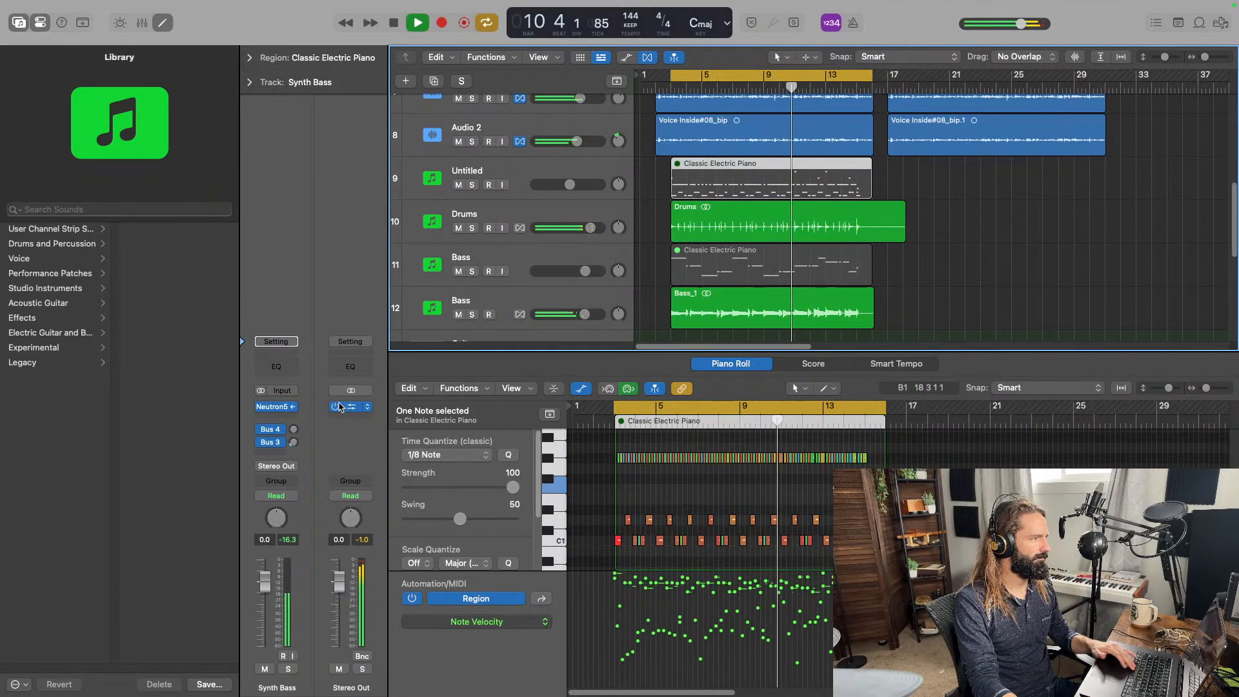
scroll(570, 320, "up", 3)
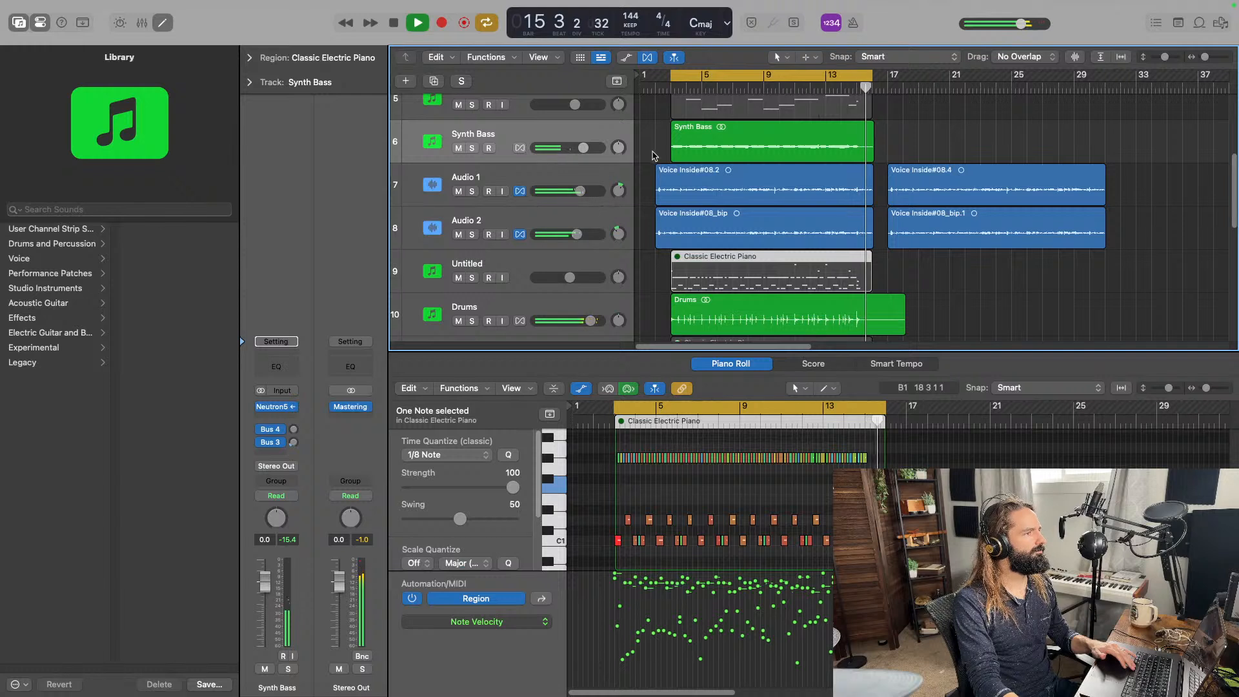
left_click_drag(591, 150, 590, 148)
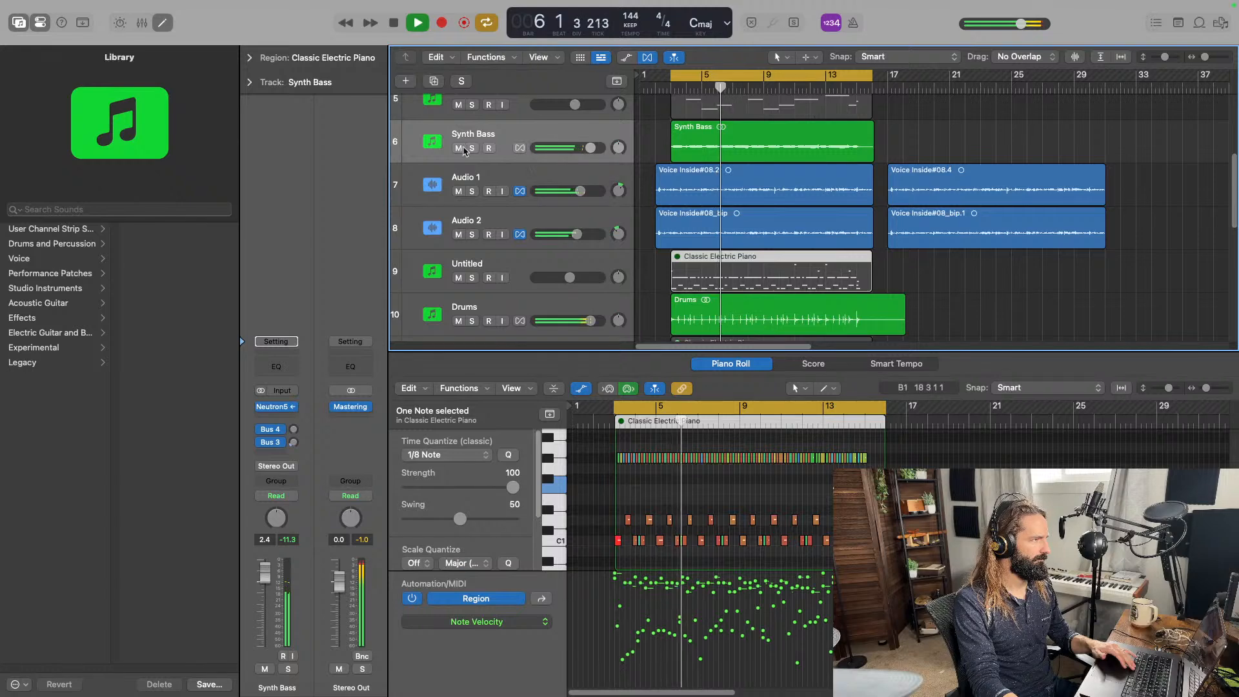
Mute and unmute the Synth Bass track during playback to compare the mix with and without it.
left_click(460, 148)
left_click(469, 147)
left_click(470, 148)
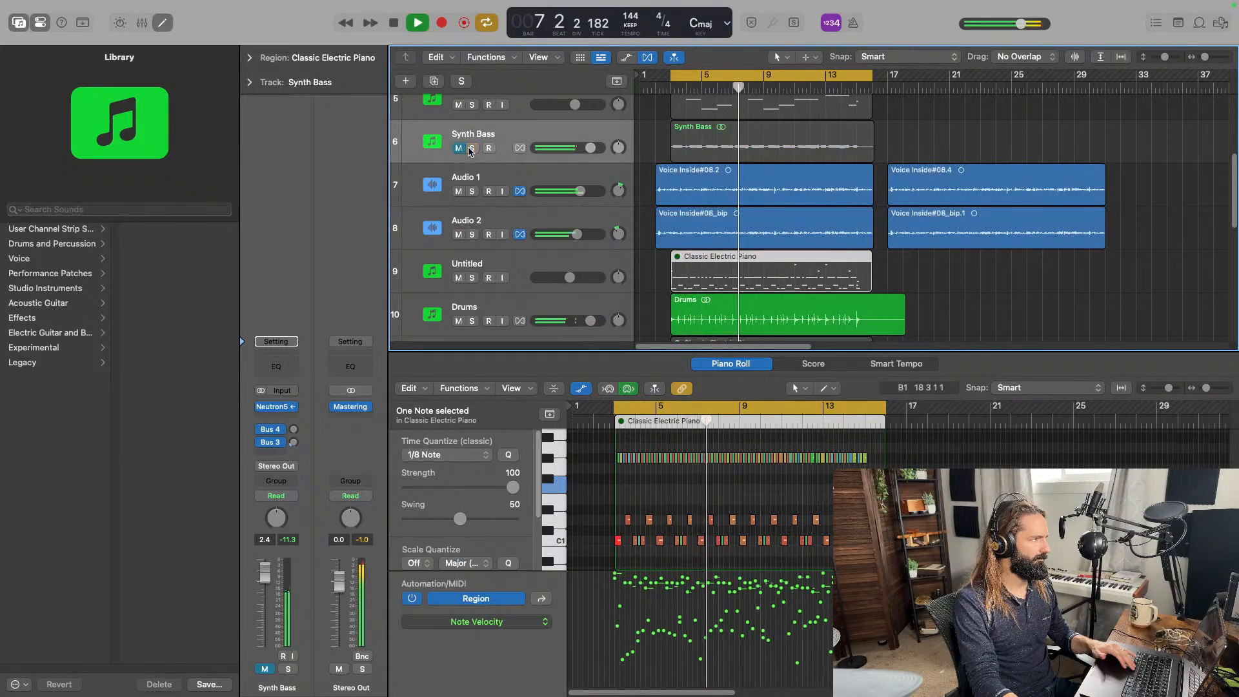
left_click(469, 148)
left_click(472, 141)
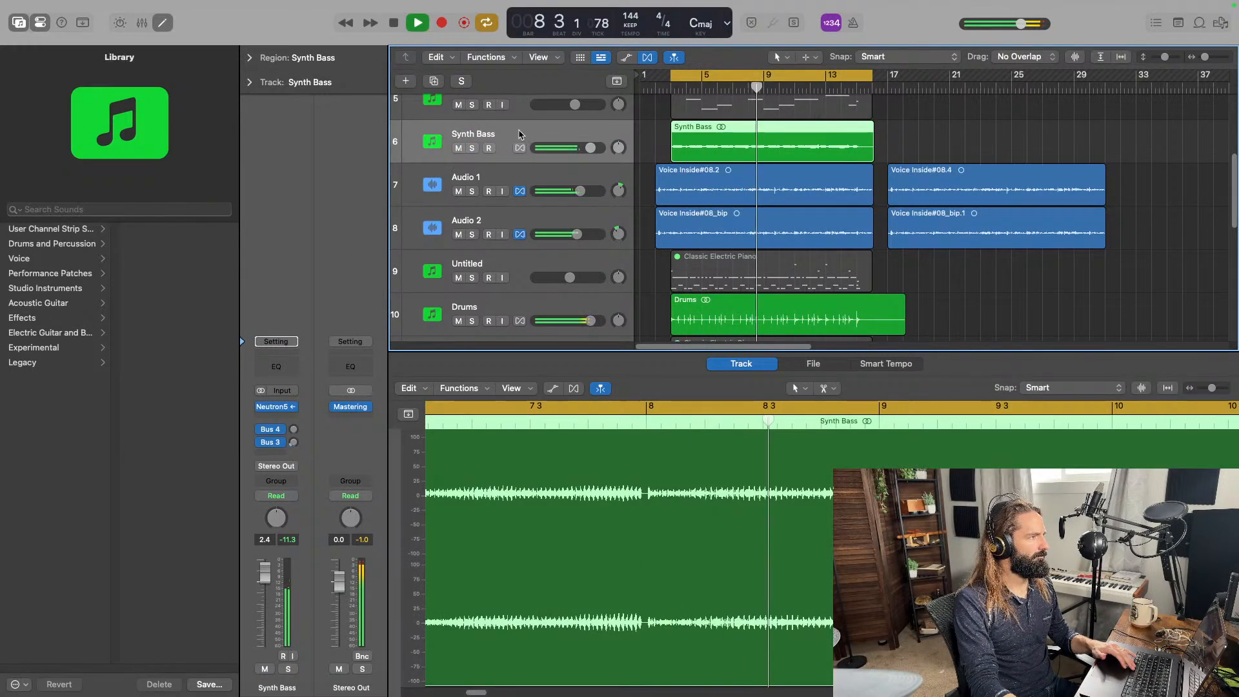
Insert a Channel EQ on the Synth Bass track, close its window, and stop playback with the cycle range turned off.
left_click(296, 371)
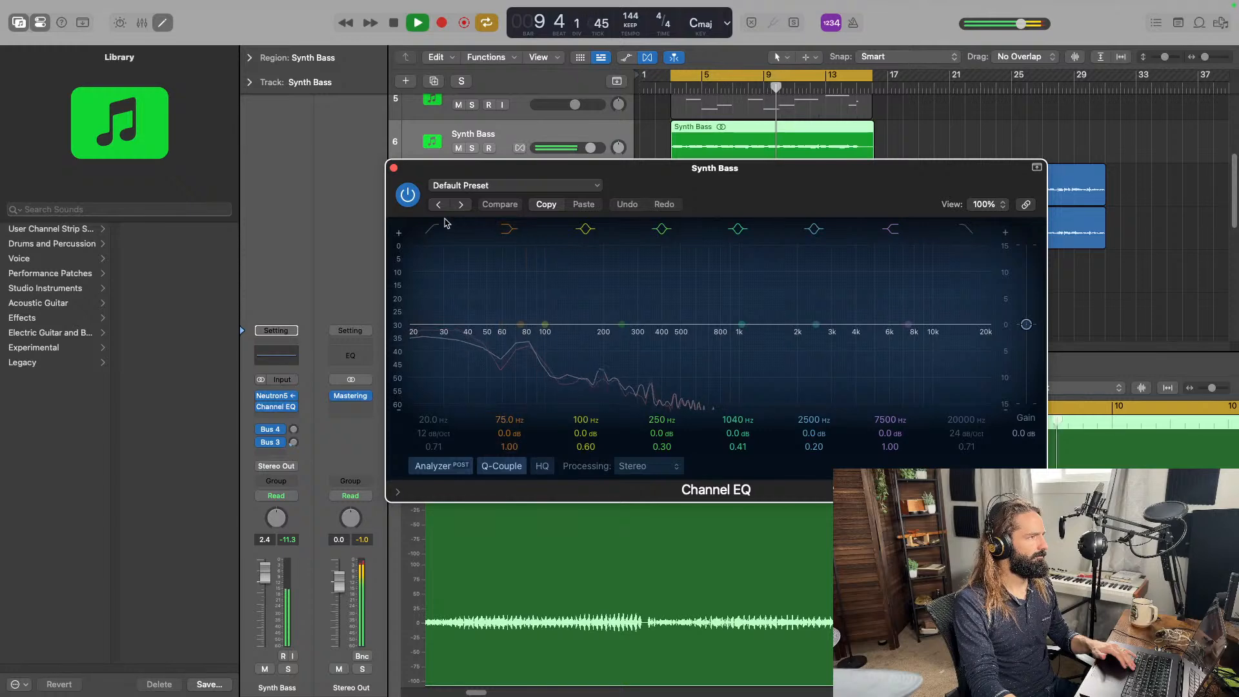
left_click(393, 168)
scroll(623, 224, "down", 2)
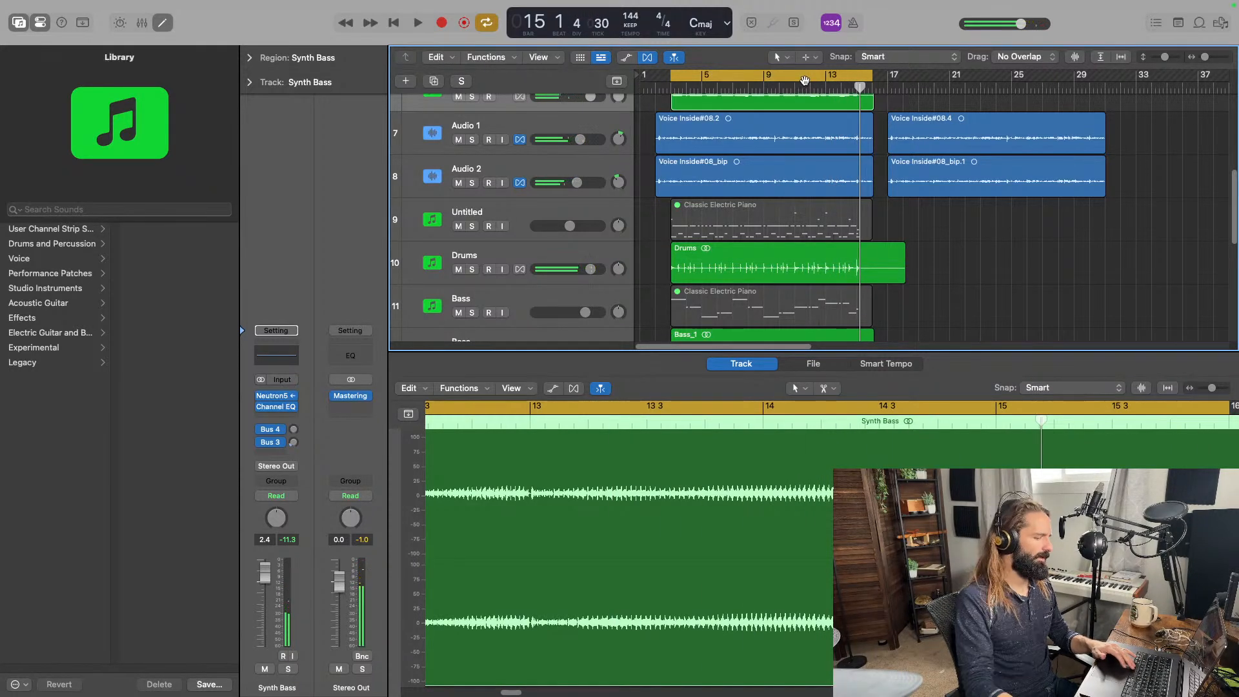
left_click(815, 76)
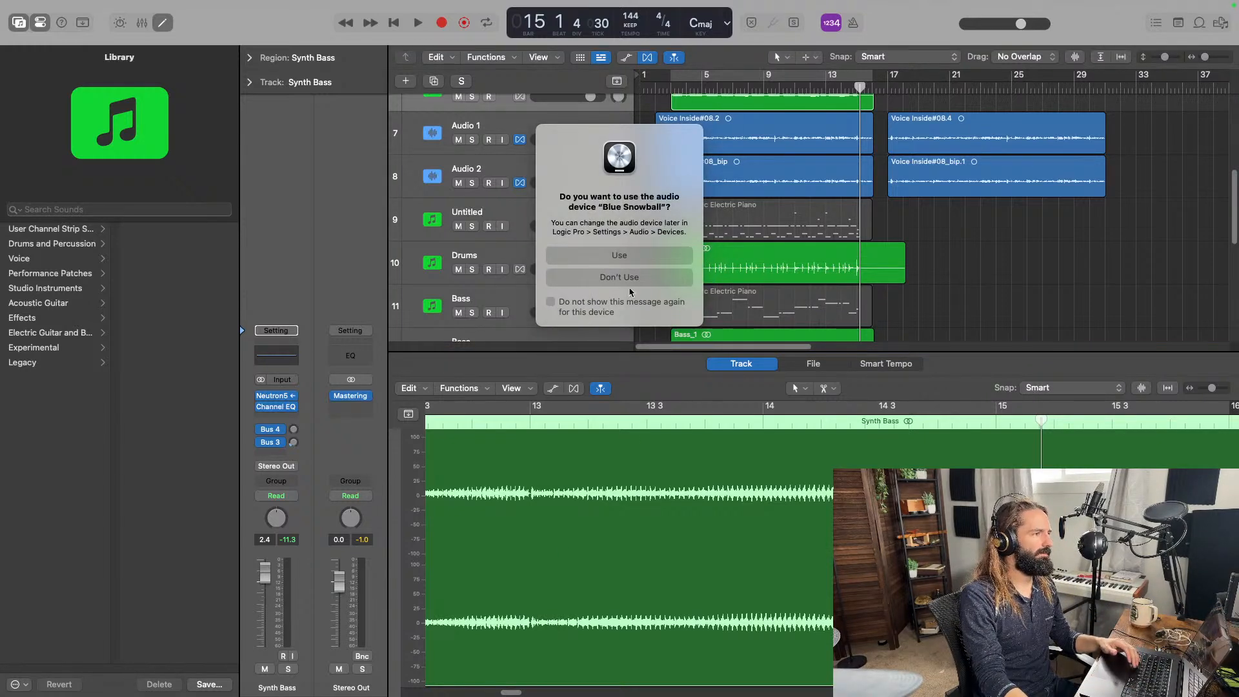
Decline the Blue Snowball audio device and trim the end of the Guitars region on track 17 back to about bar 16.
left_click(638, 278)
scroll(994, 199, "up", 5)
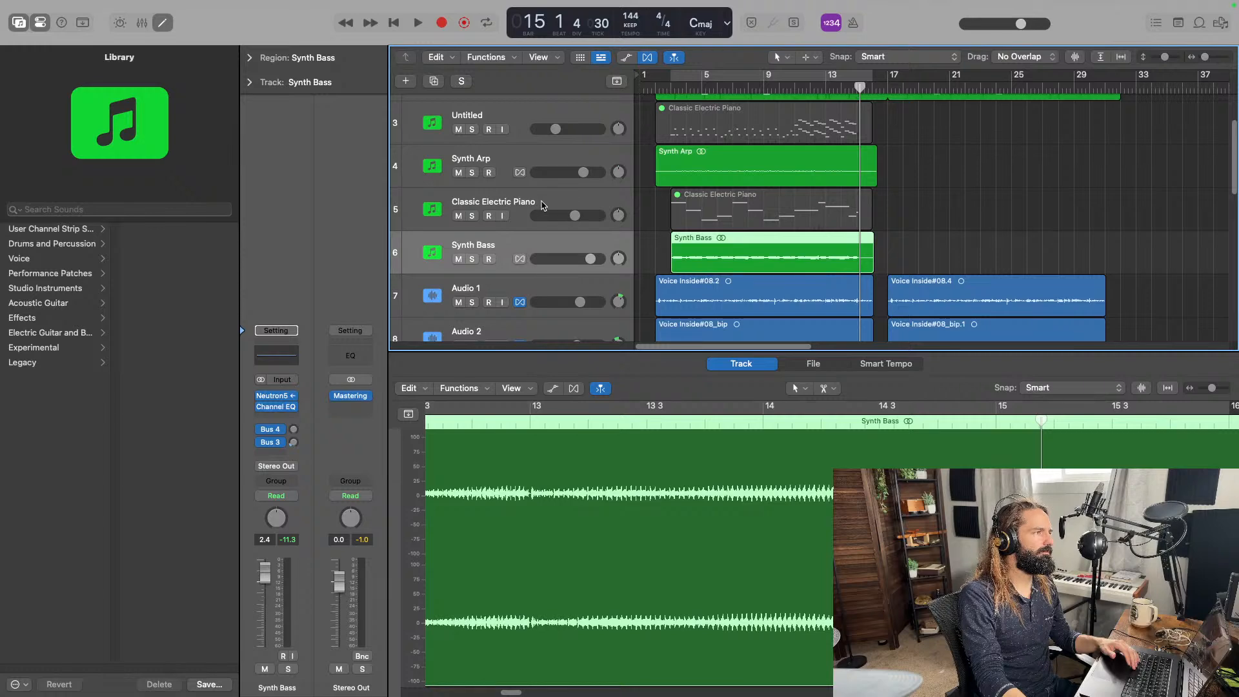
left_click(543, 205)
scroll(841, 237, "down", 6)
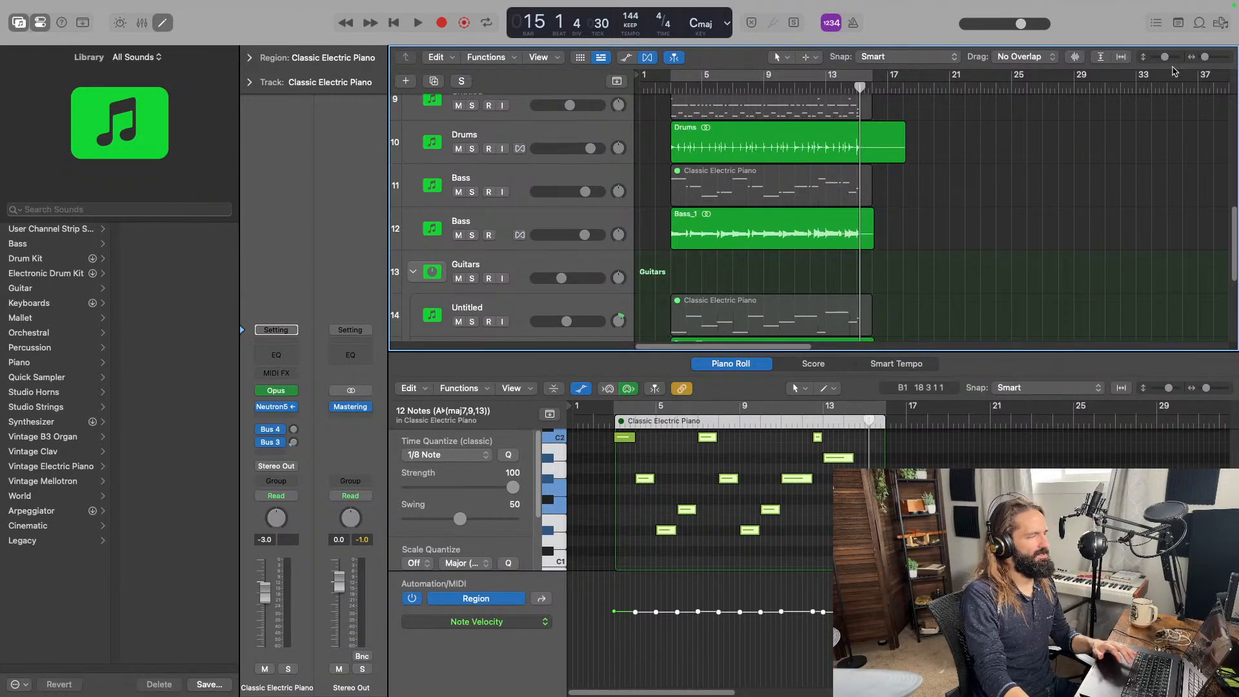
scroll(800, 248, "down", 5)
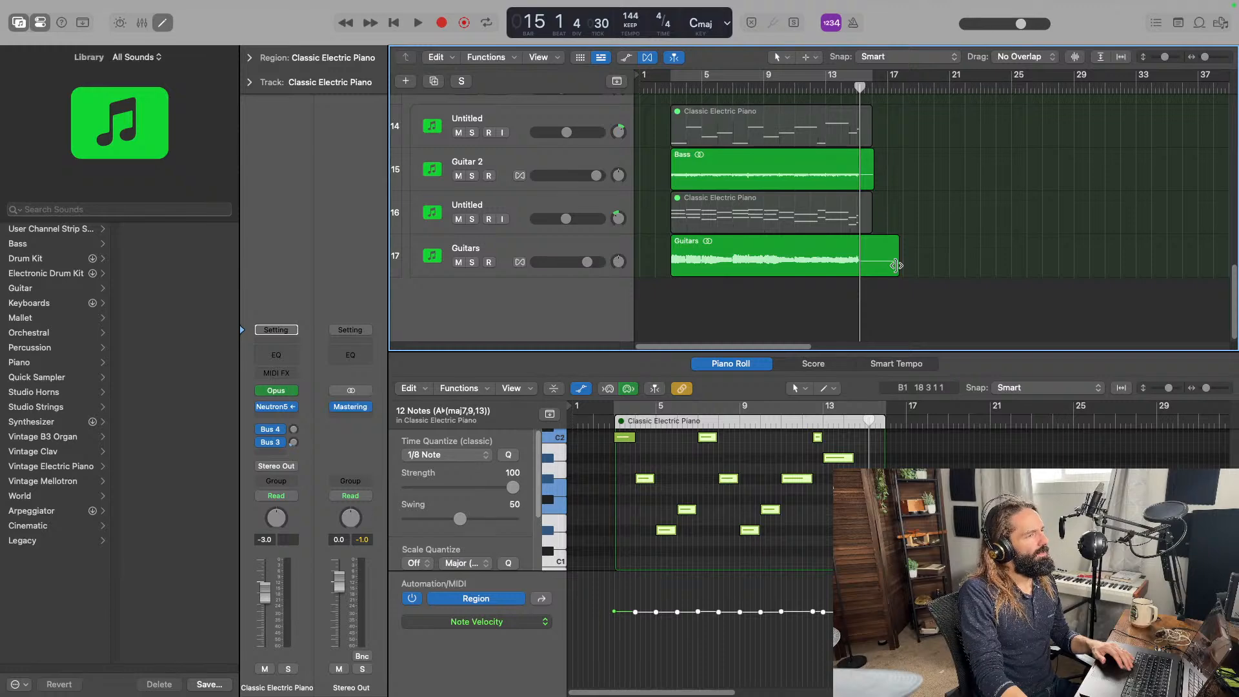
left_click_drag(896, 265, 870, 266)
scroll(831, 238, "up", 13)
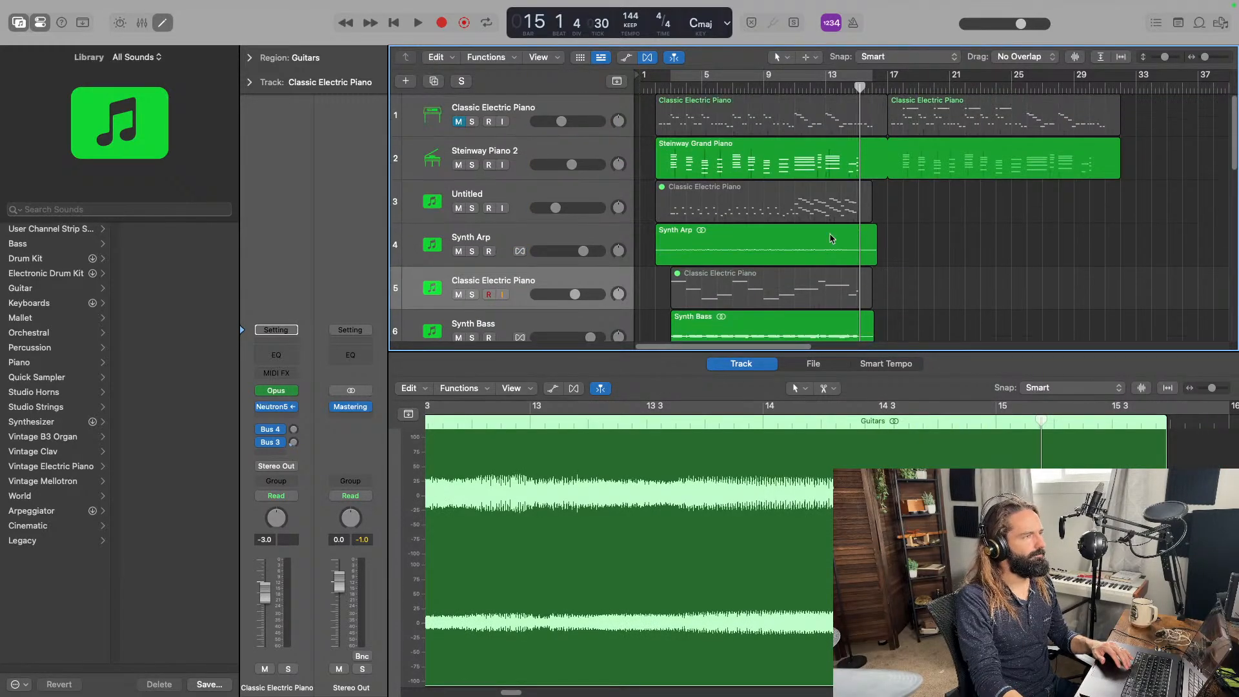
Solo the Steinway Piano 2 track, start playback, and show its notes in an enlarged Piano Roll.
left_click(473, 165)
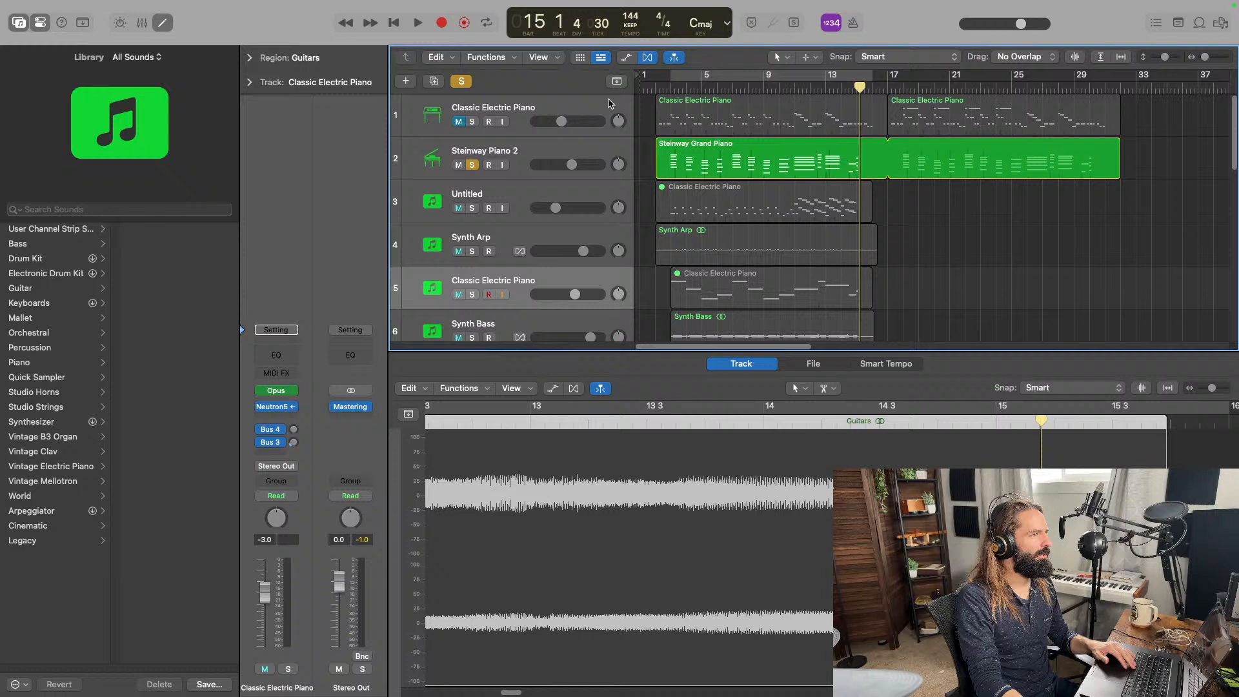
left_click(650, 86)
key("space")
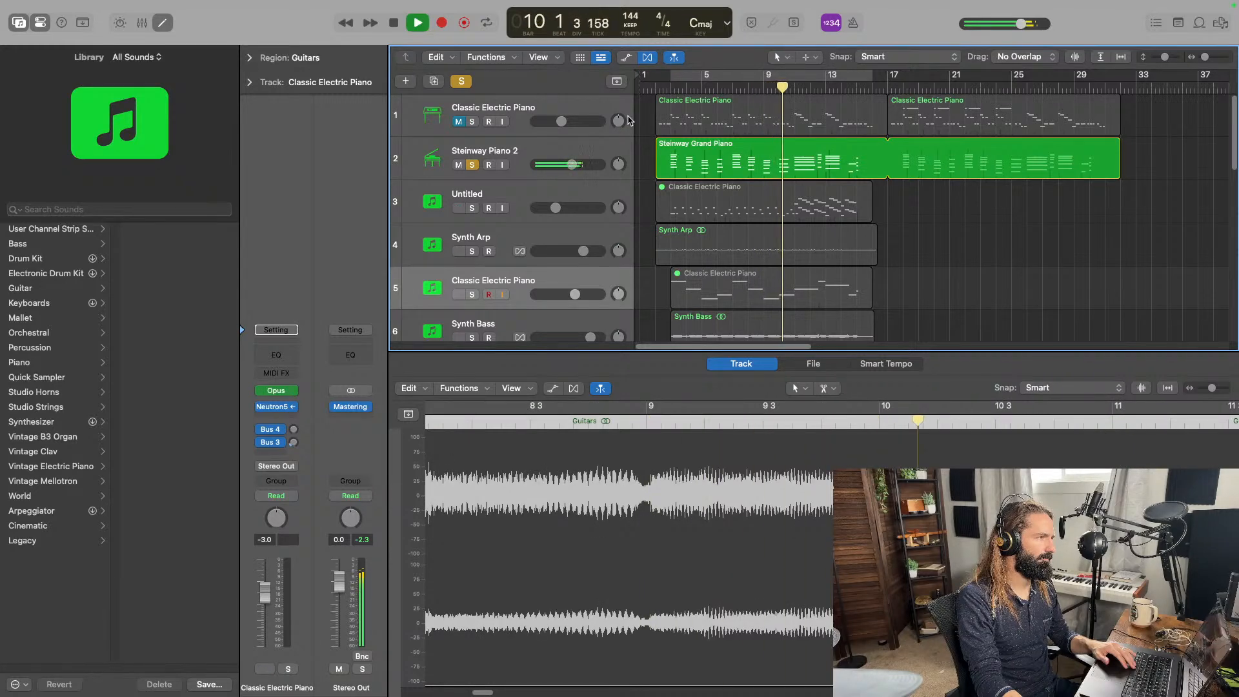
left_click(579, 148)
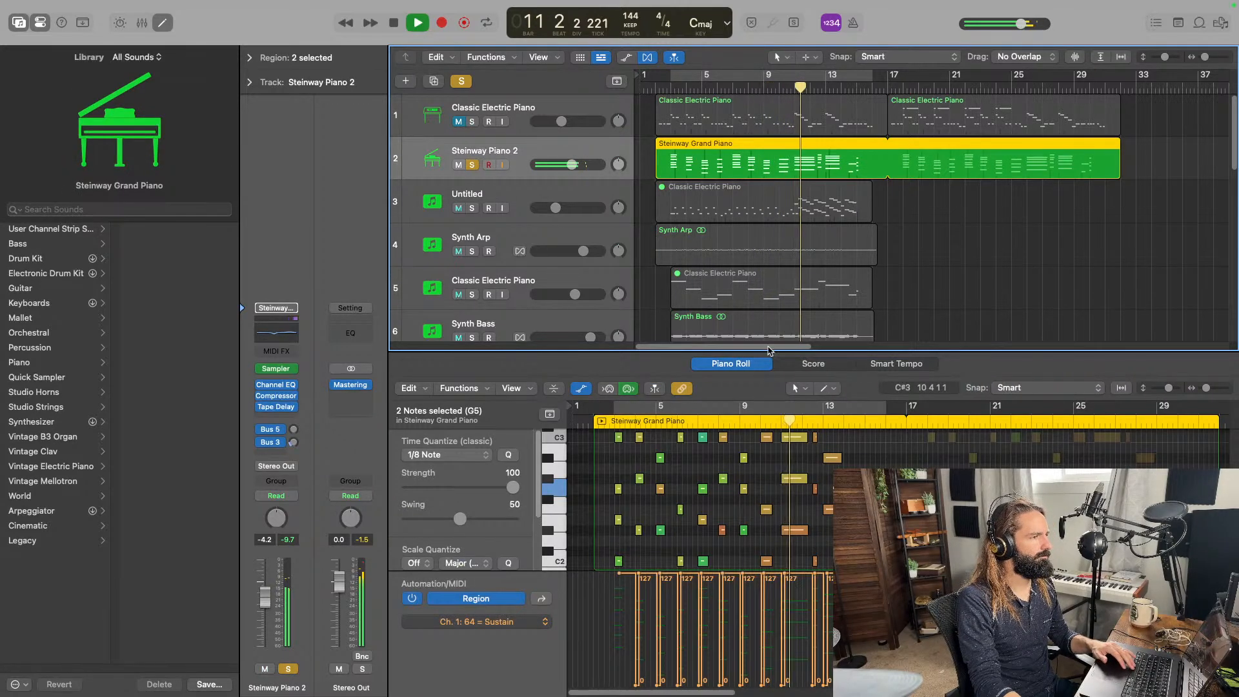
left_click_drag(769, 352, 775, 107)
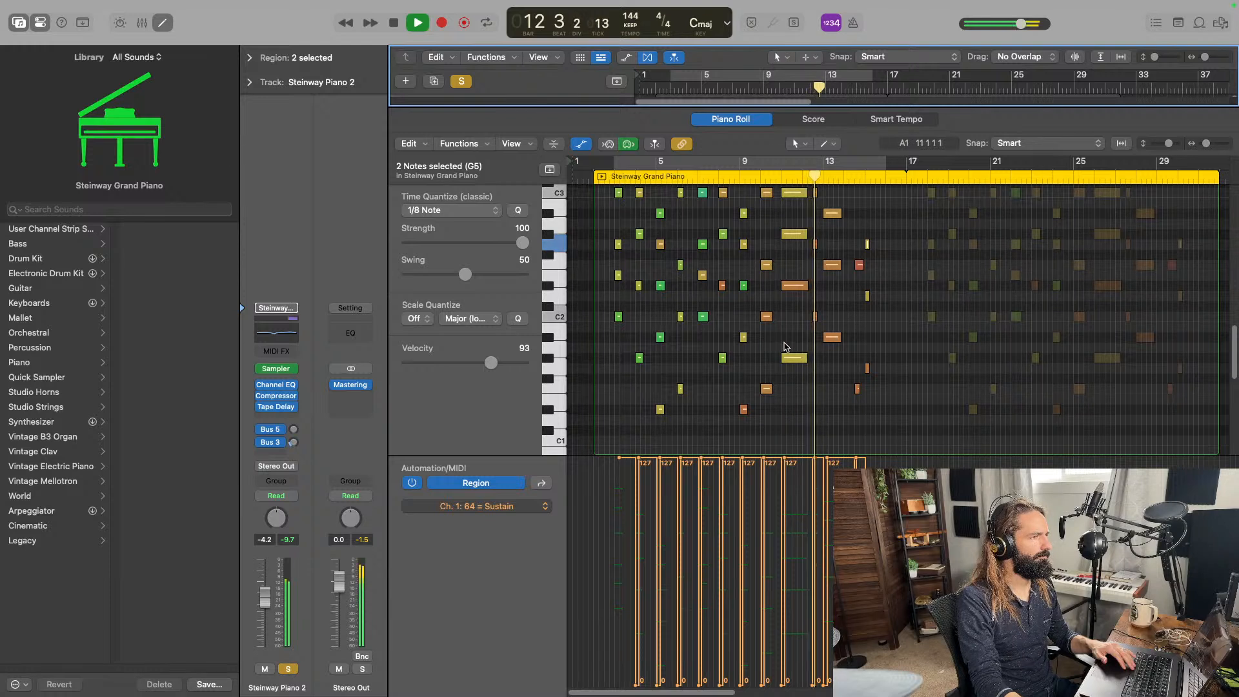
Play the soloed Steinway Grand Piano part repeatedly from about bar 3, following its notes and declining the Blue Snowball audio device.
scroll(786, 347, "up", 5)
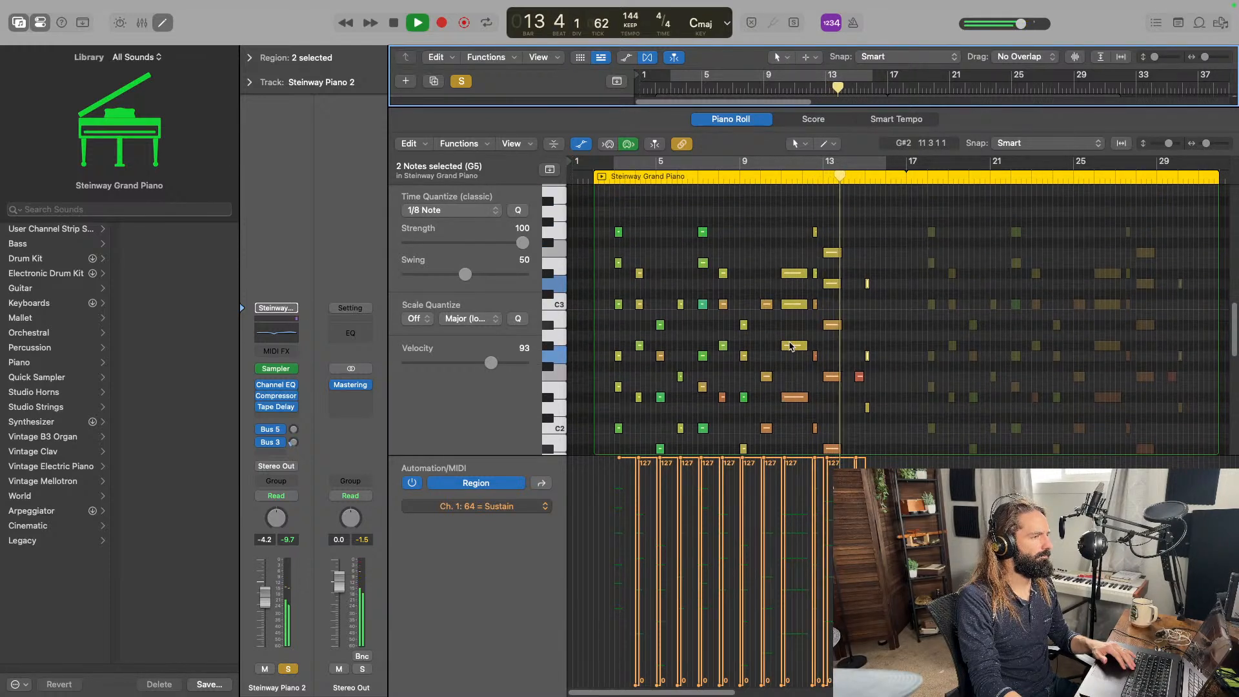
mouse_move(792, 347)
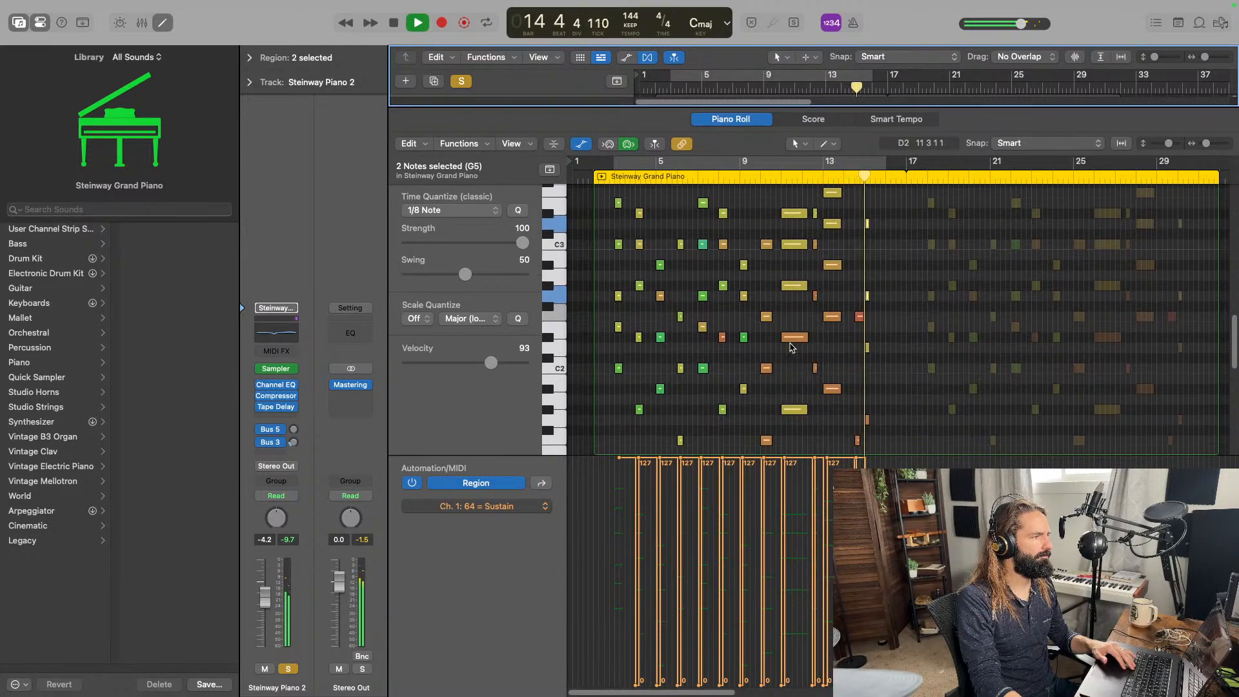
scroll(792, 347, "down", 4)
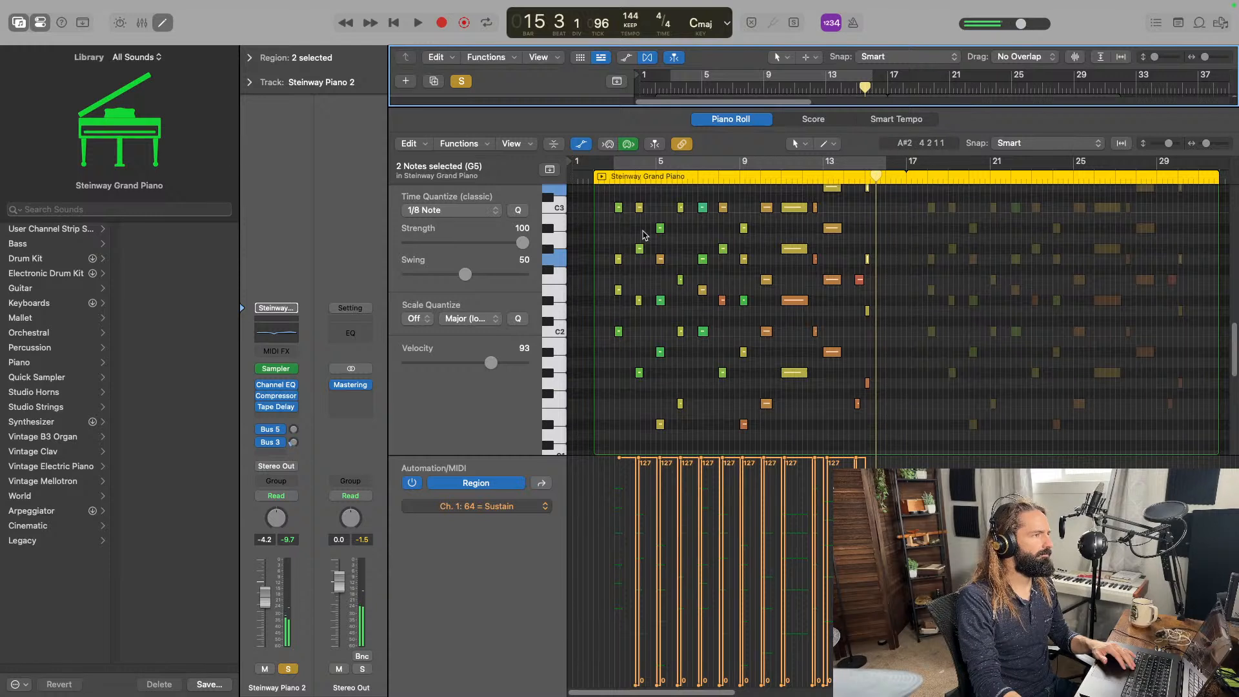
left_click(614, 178)
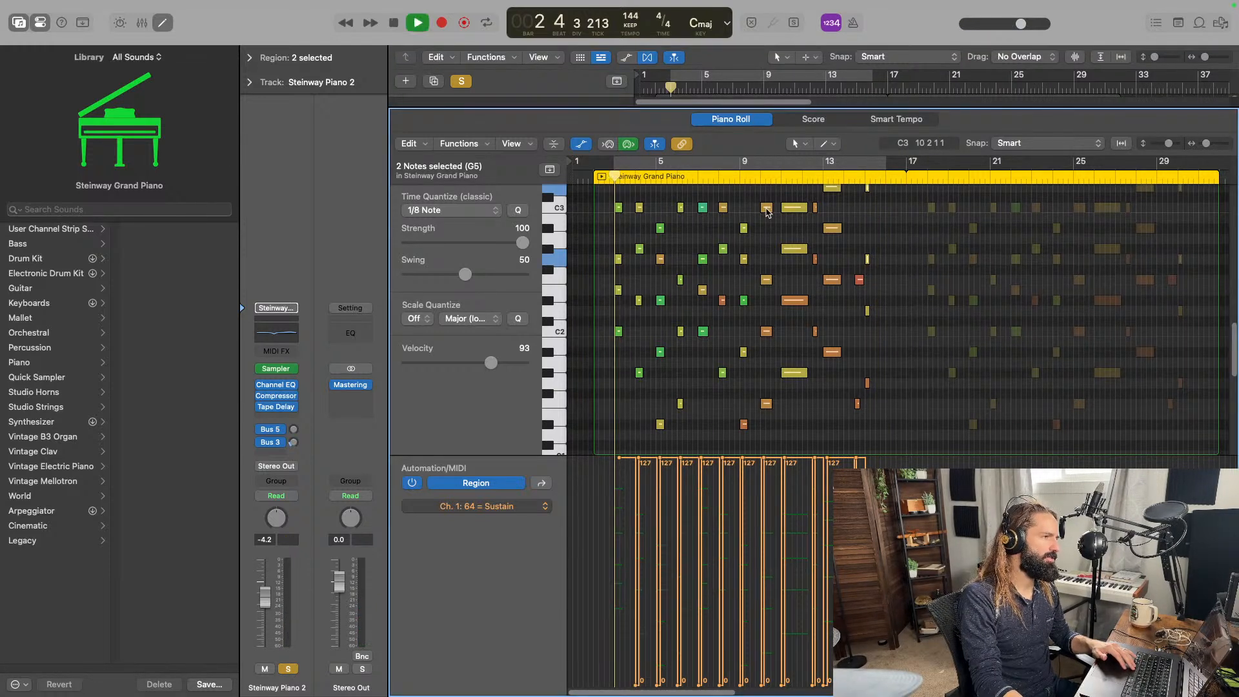
mouse_move(767, 211)
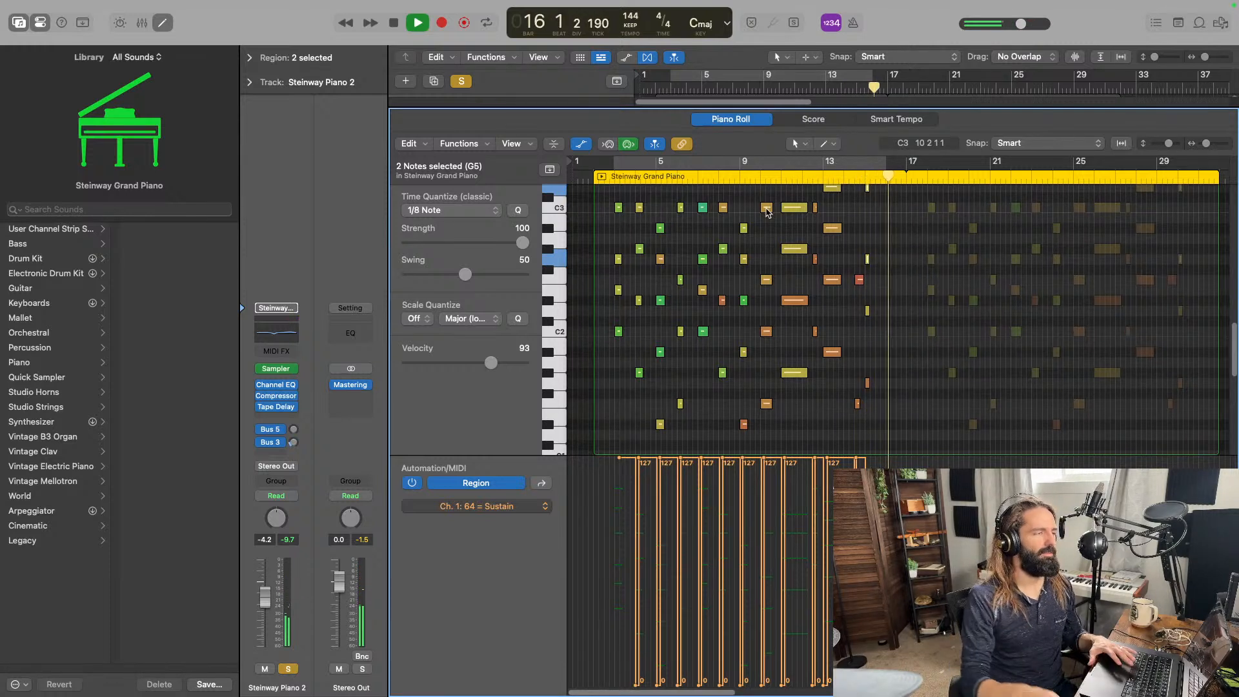
scroll(847, 256, "up", 3)
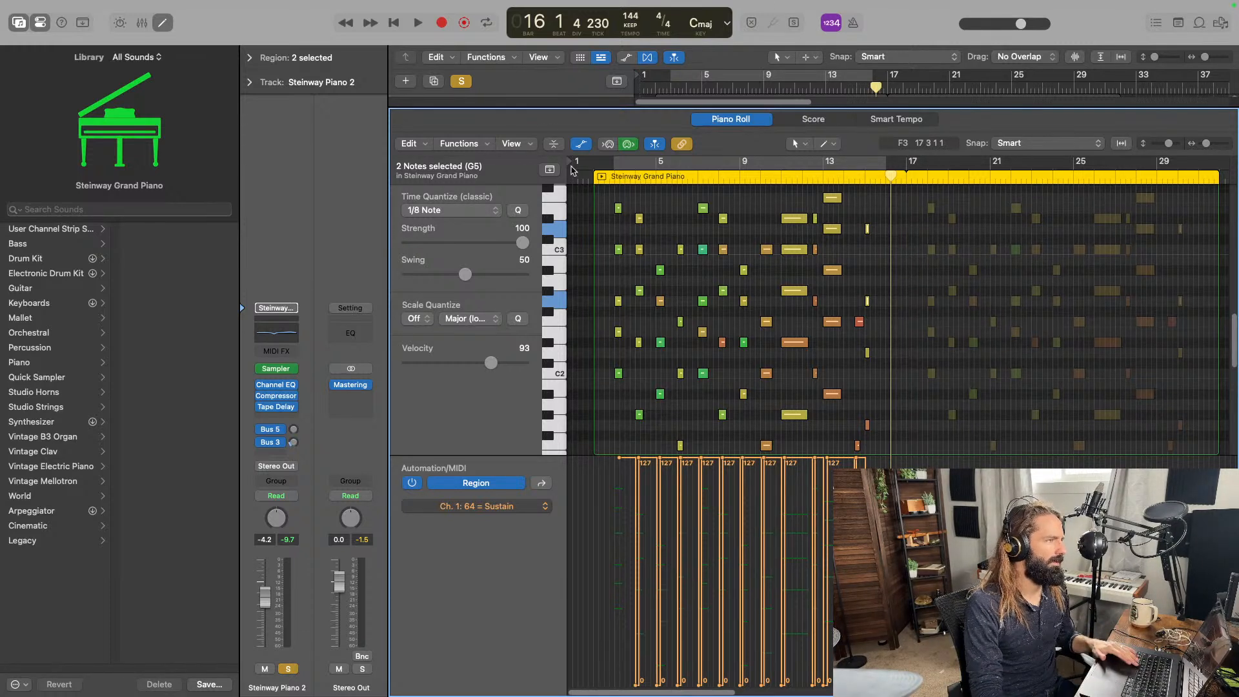
left_click(615, 177)
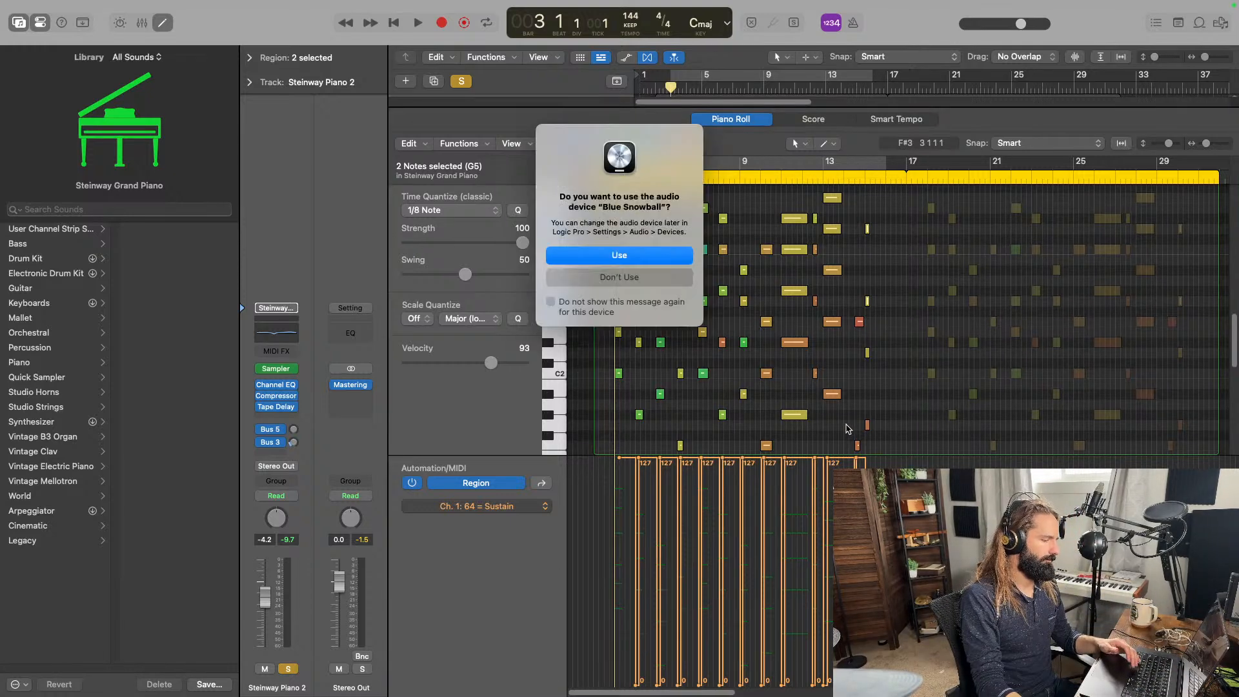
left_click(668, 277)
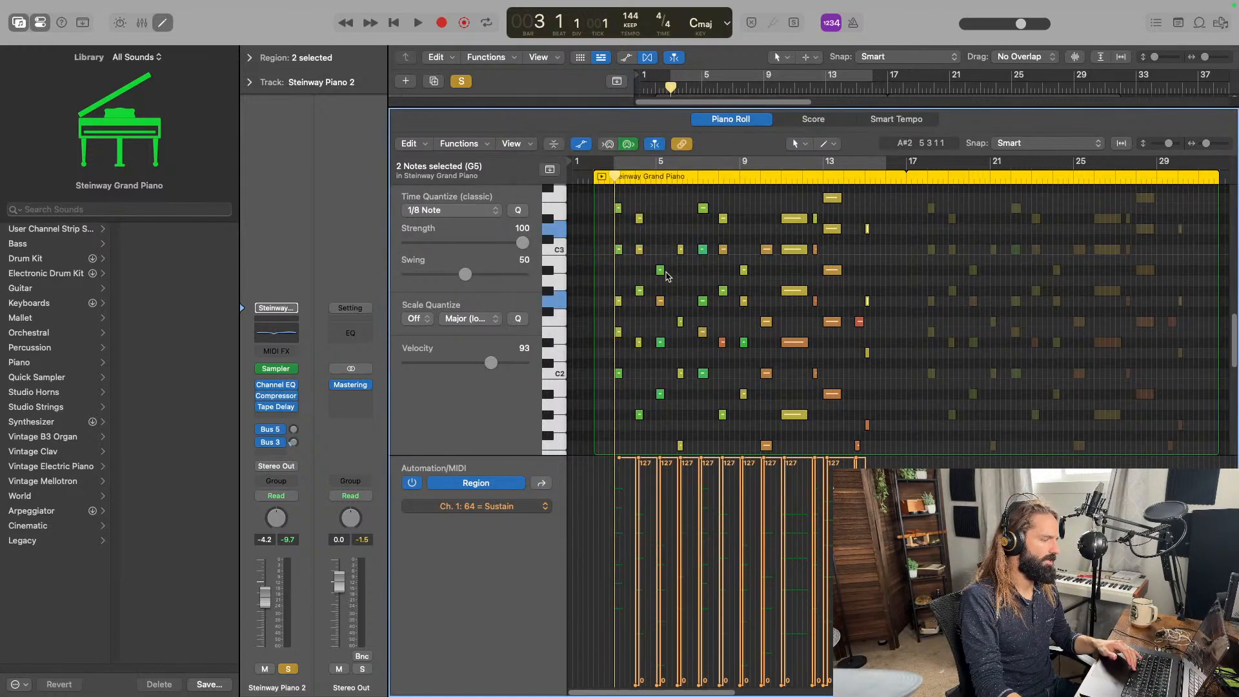
key("space")
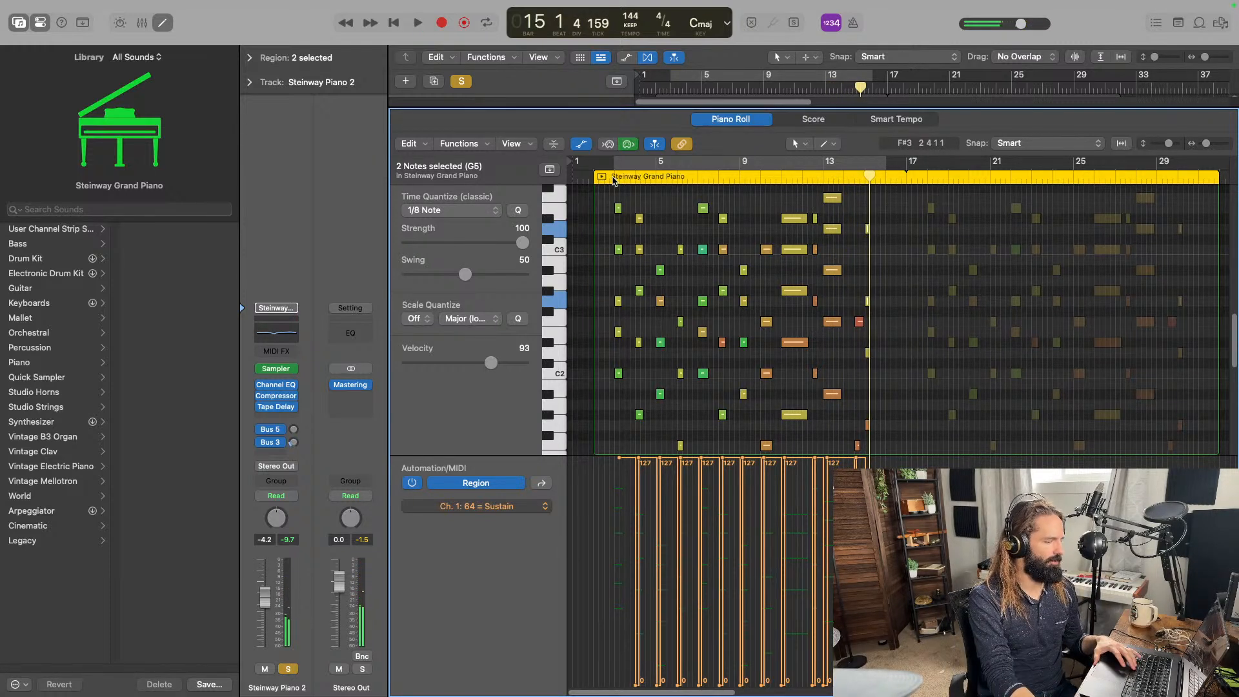
key("space")
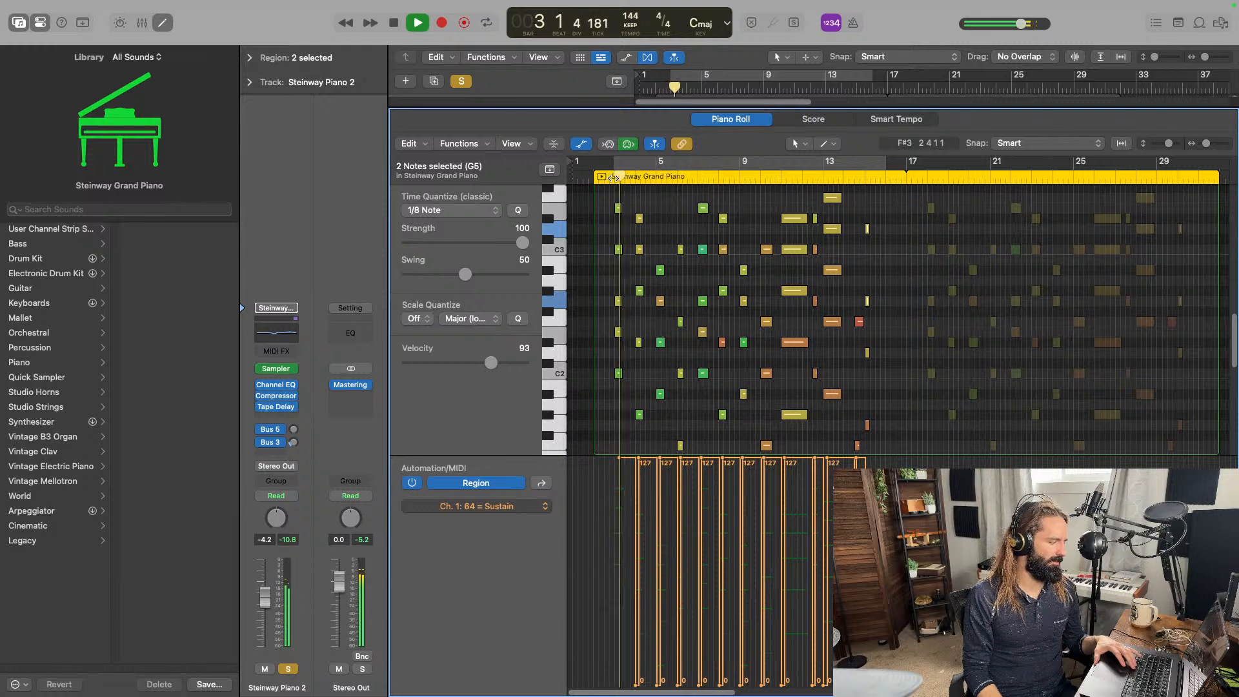
key("space")
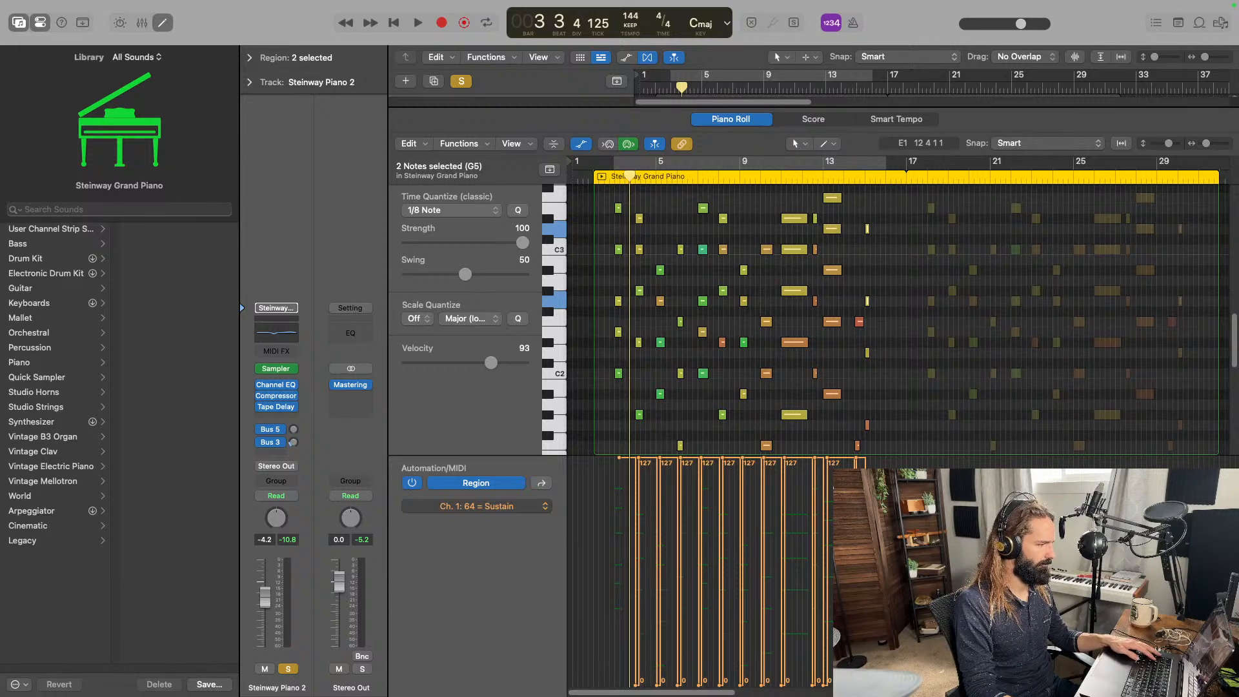
Decline the Blue Snowball audio device again and look over the Steinway Grand Piano notes through the second section.
key("Tab")
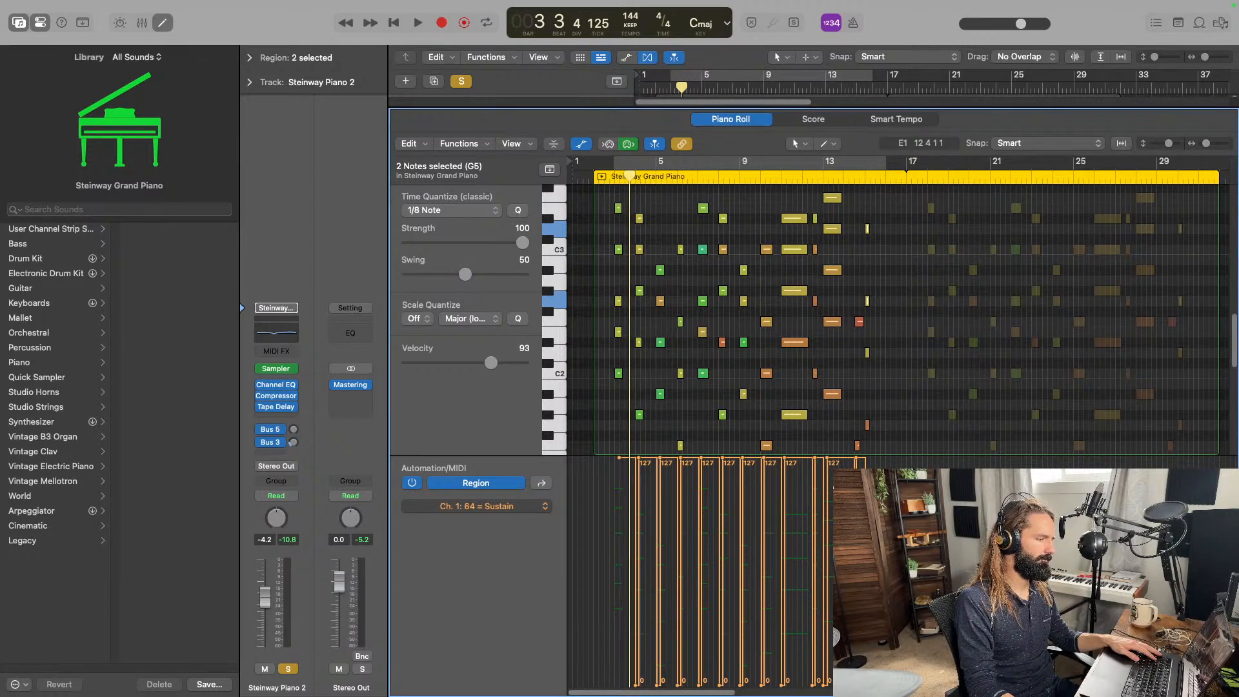
key("y")
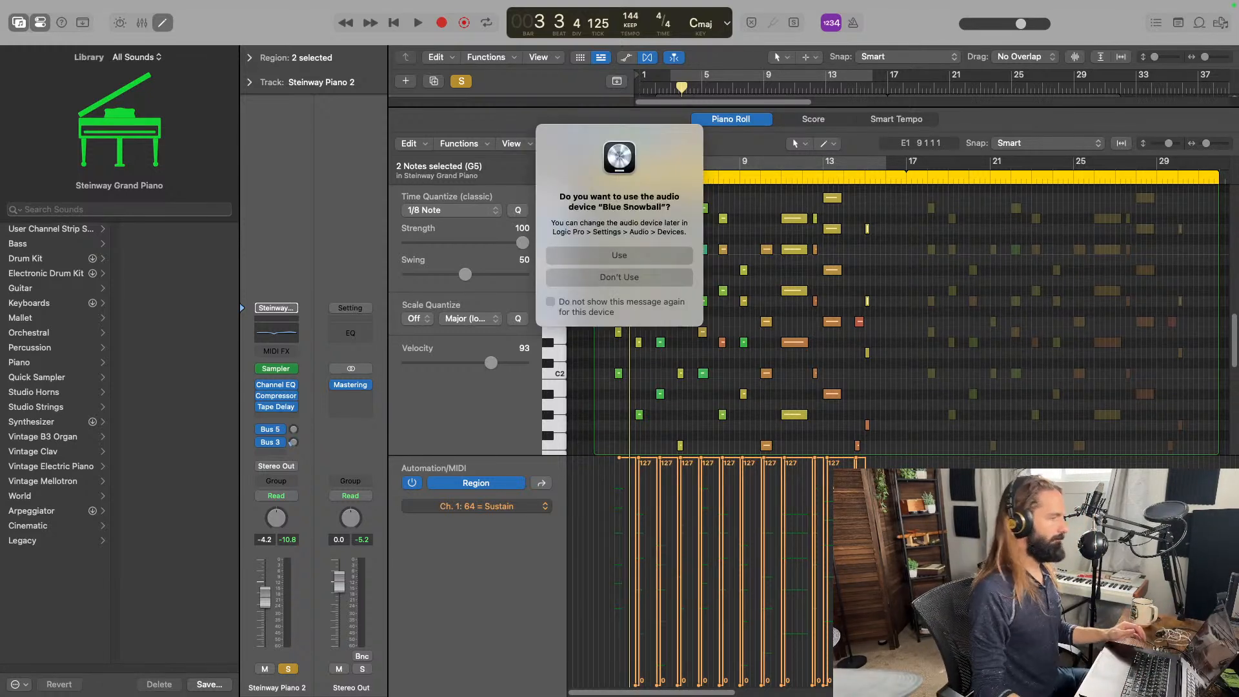
left_click(658, 276)
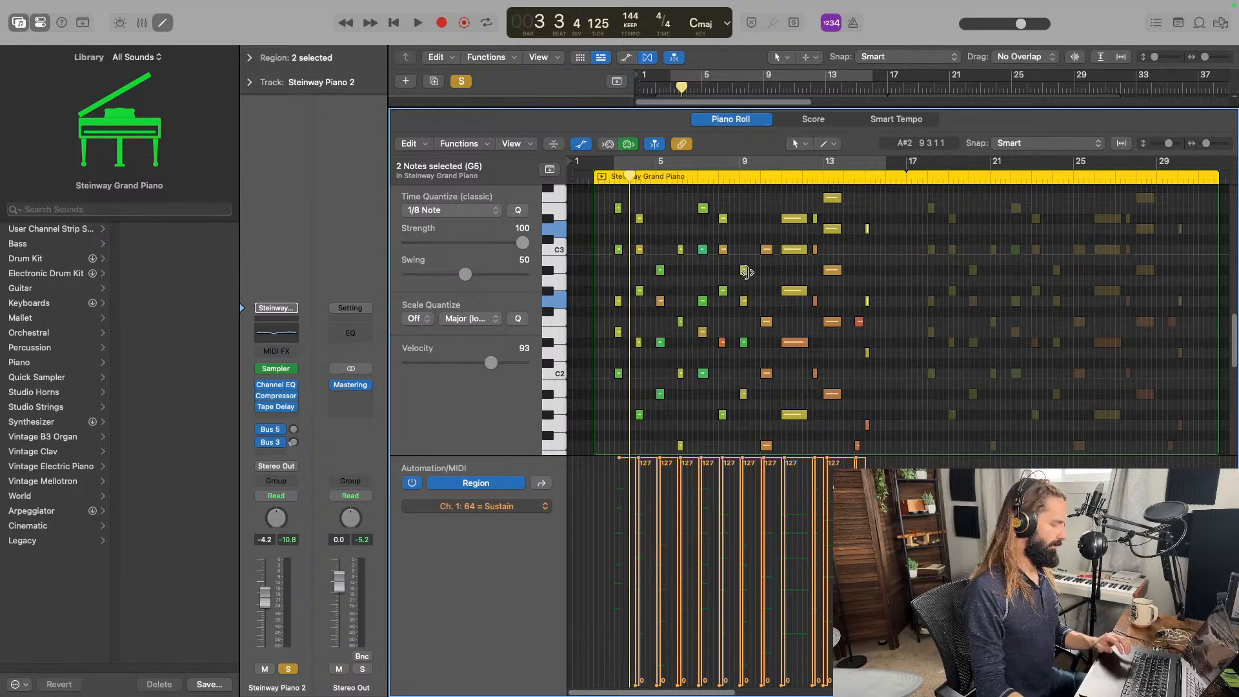
scroll(904, 278, "right", 5)
scroll(904, 277, "up", 4)
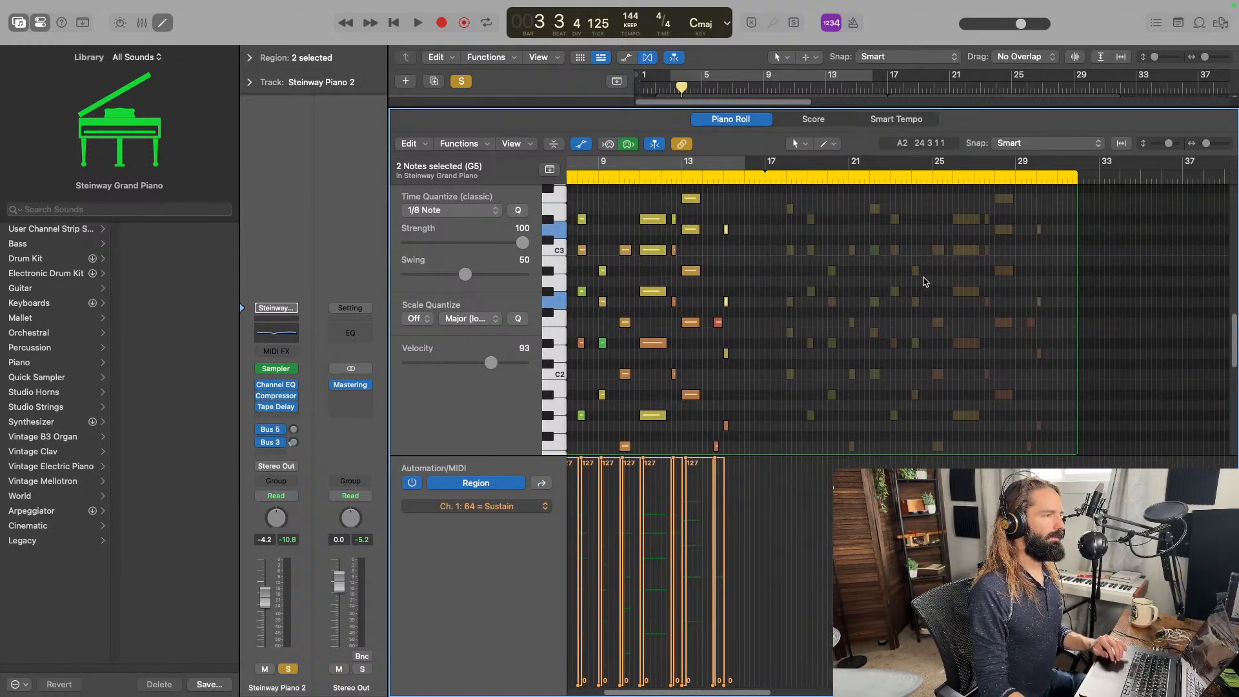
scroll(925, 281, "left", 5)
scroll(924, 279, "down", 4)
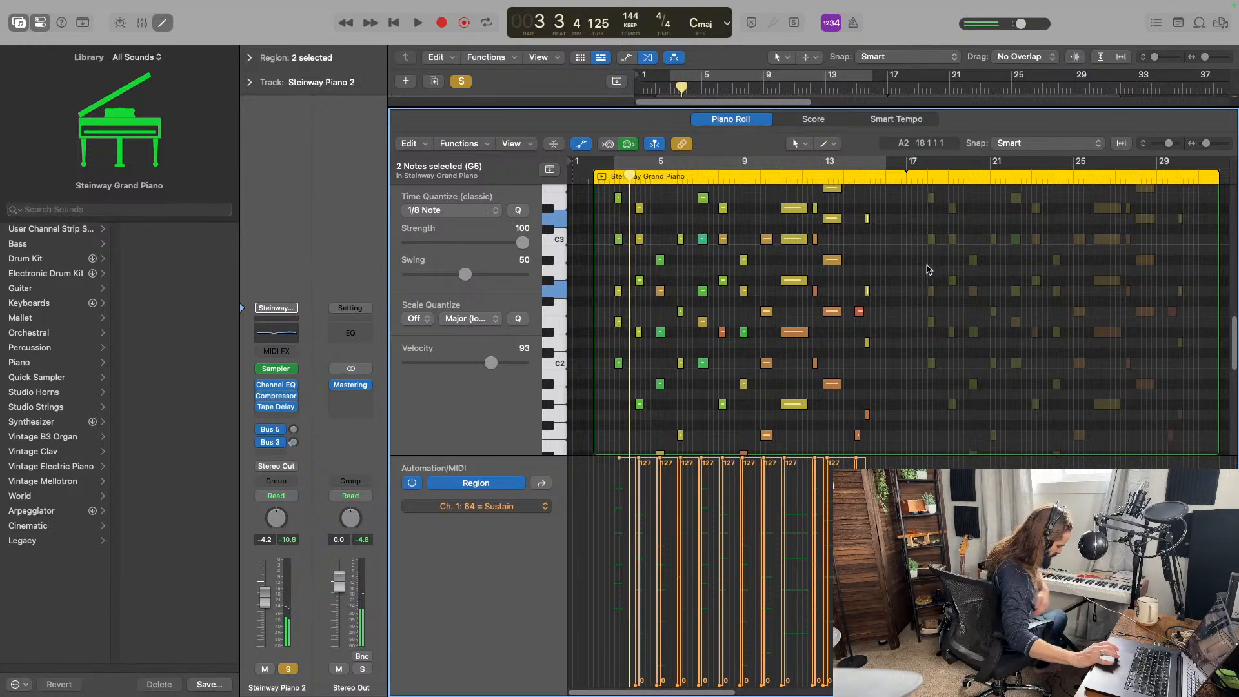
Set the control bar display to Custom, add the Low Latency Monitoring Mode control to the control bar, and turn that mode on.
mouse_move(978, 2)
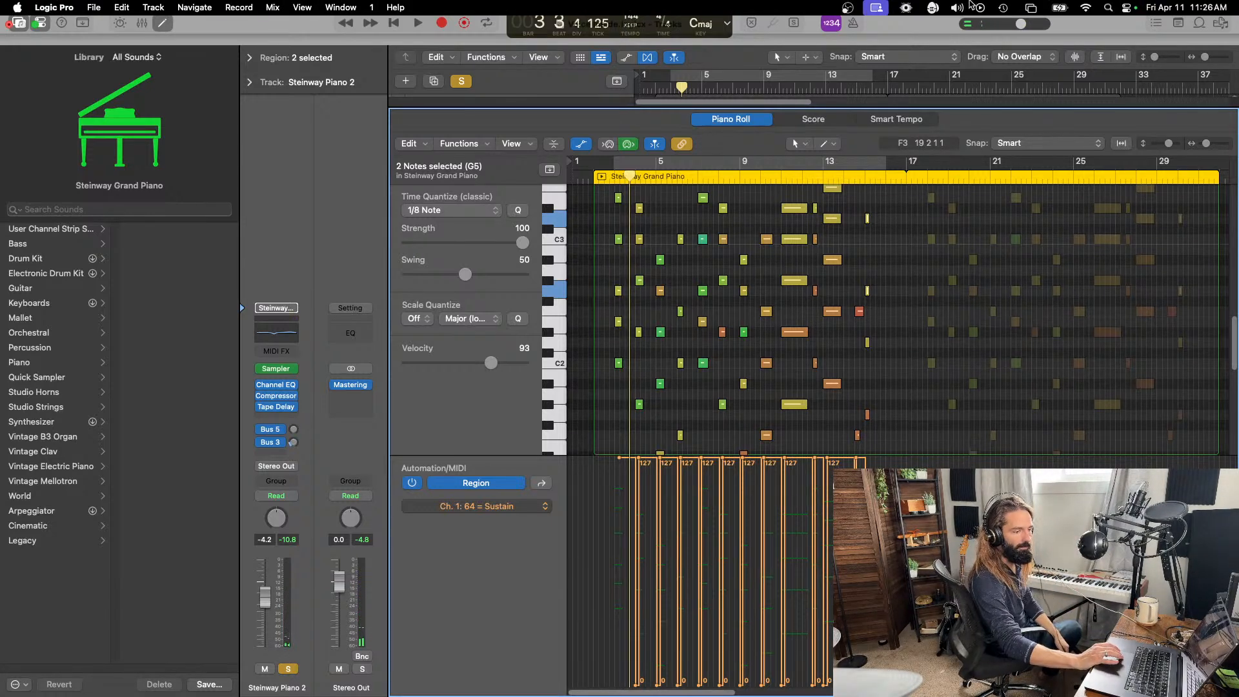
left_click(730, 24)
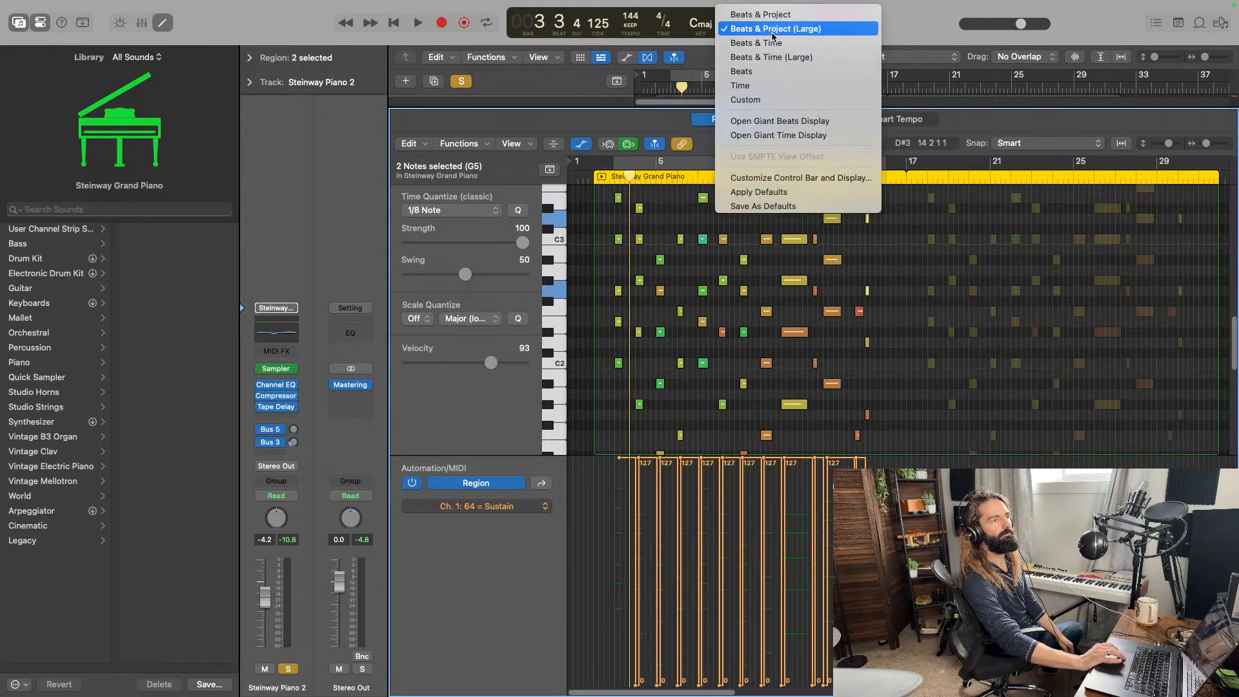
left_click(775, 101)
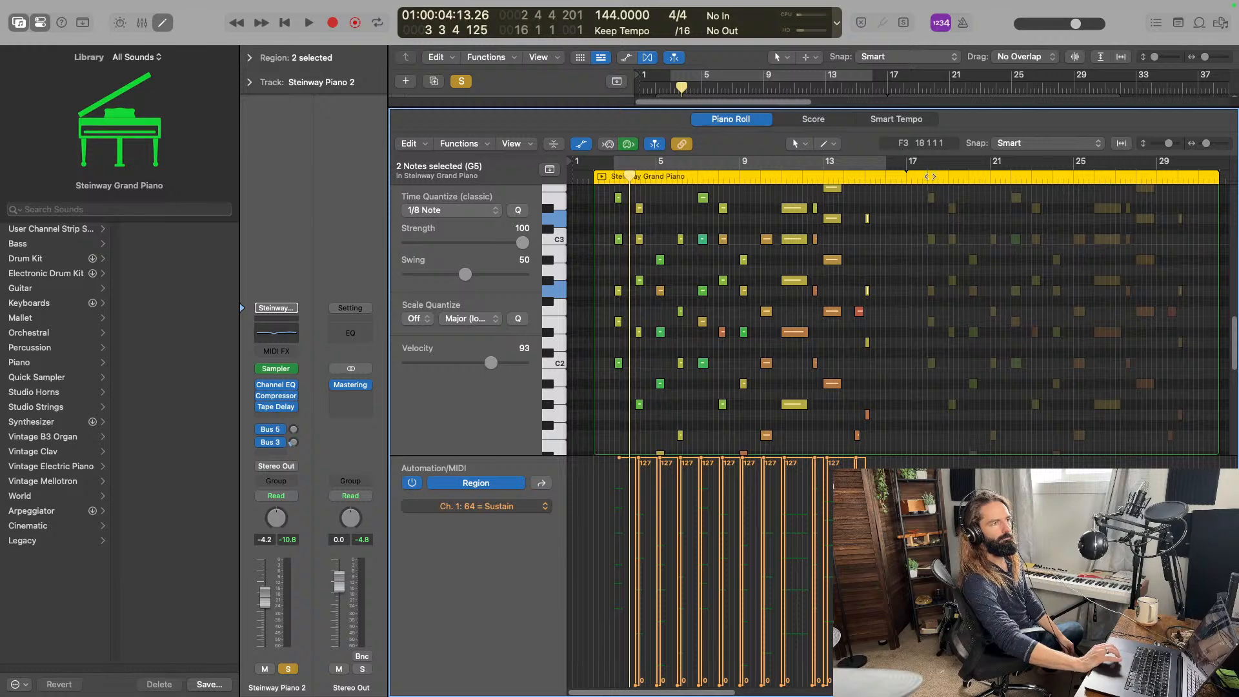
left_click(838, 26)
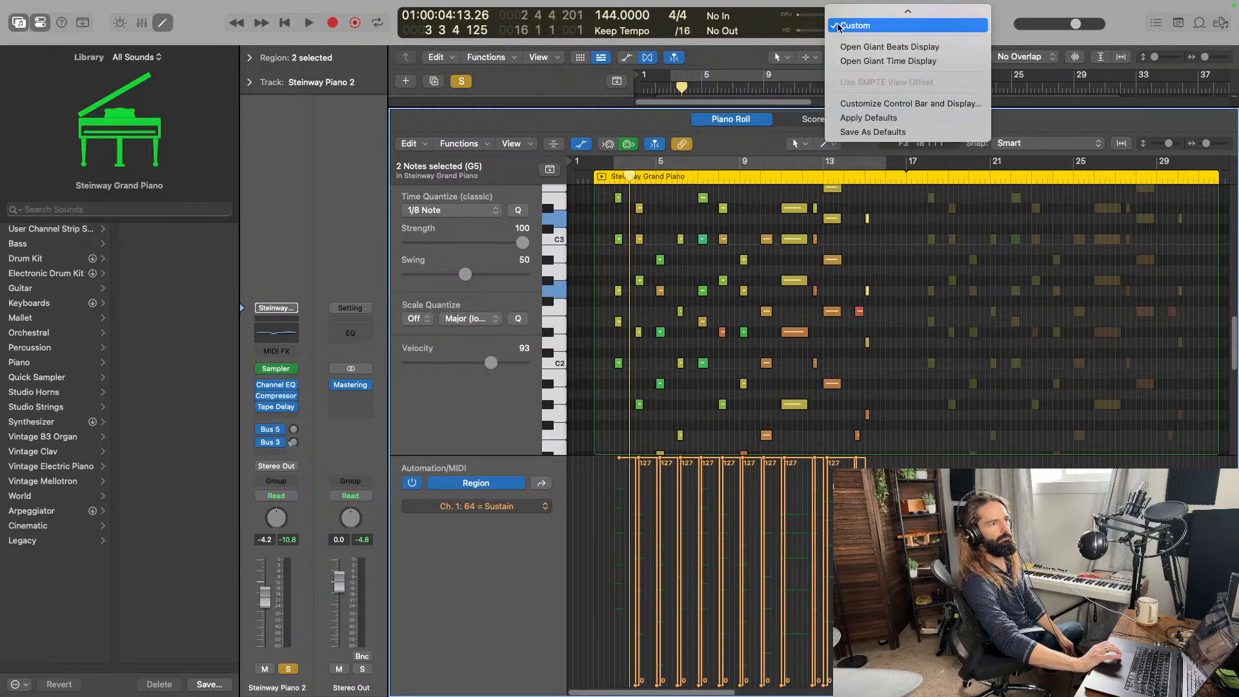
left_click(870, 104)
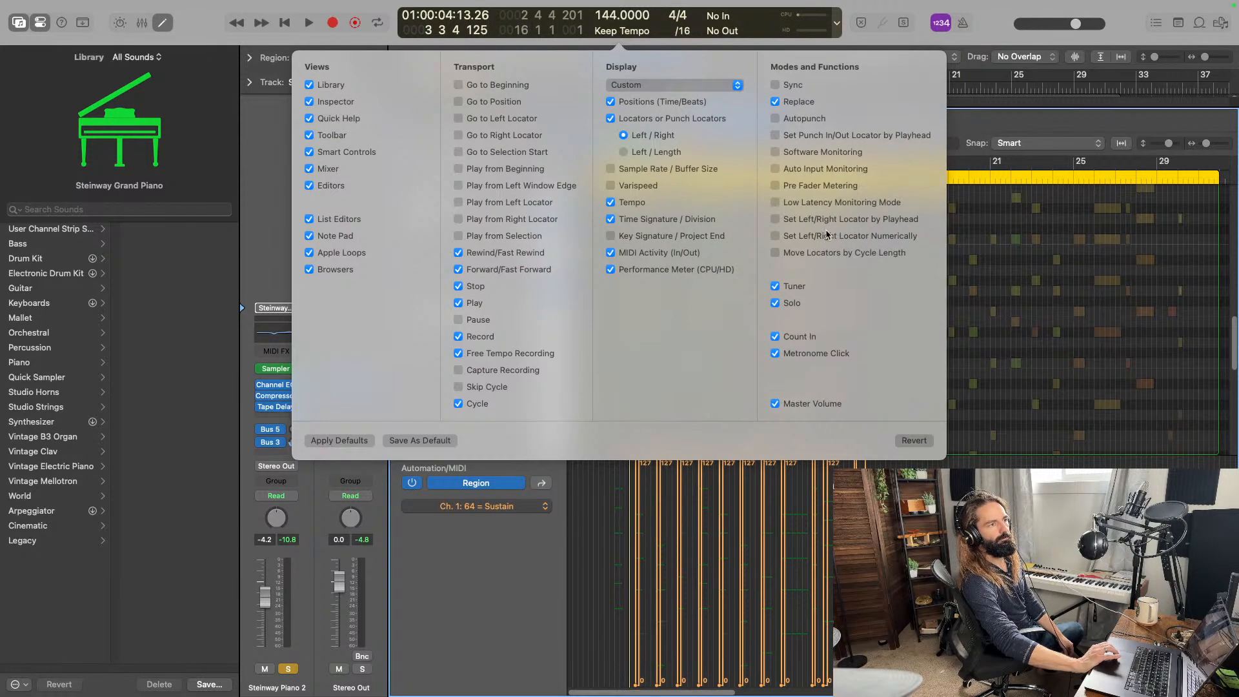
left_click(776, 203)
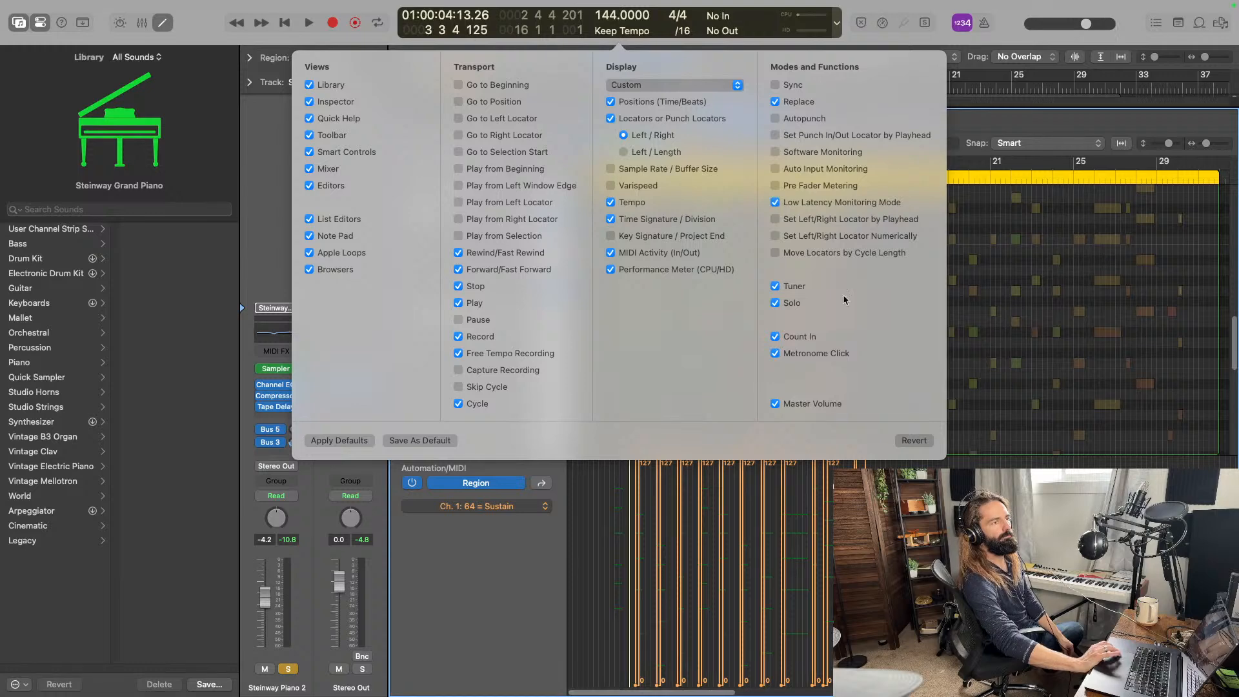
left_click(1006, 36)
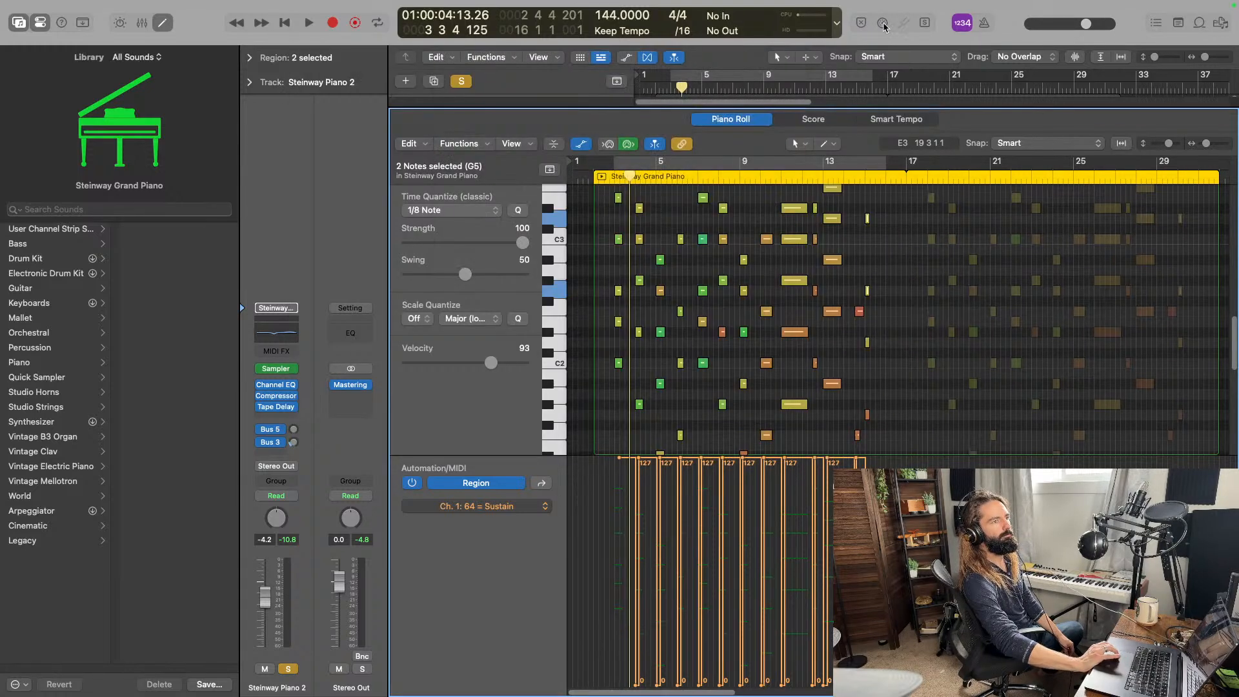
scroll(894, 218, "right", 10)
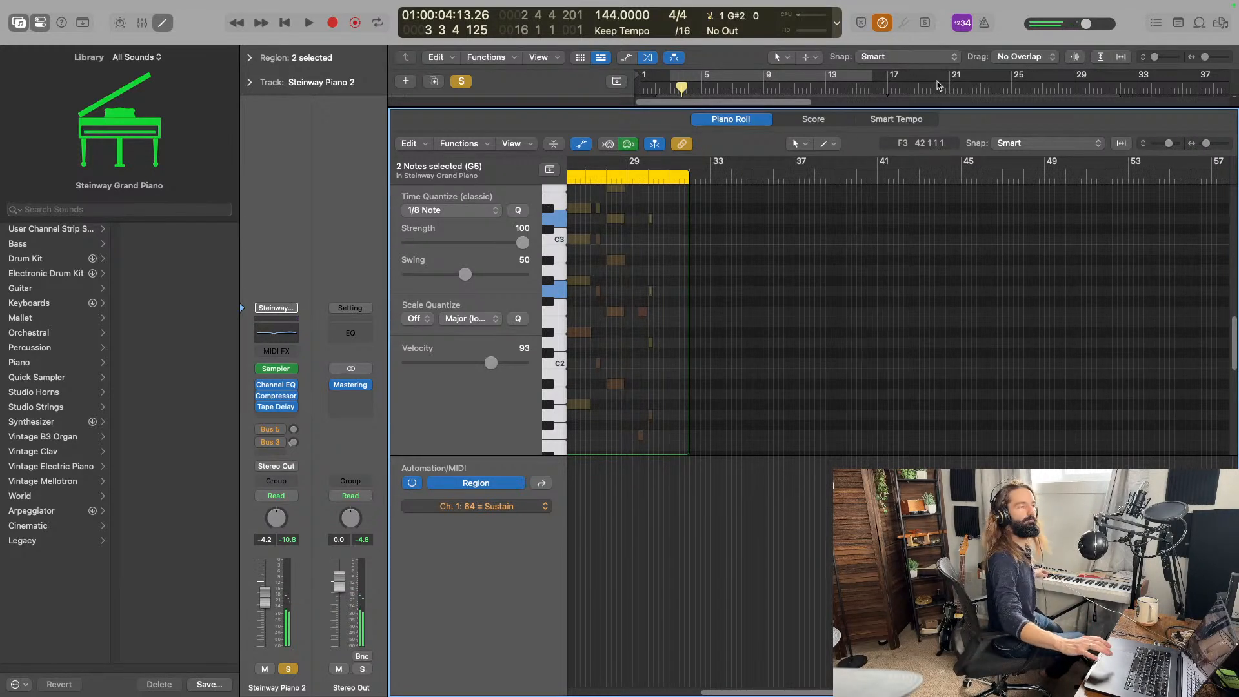
scroll(774, 304, "left", 5)
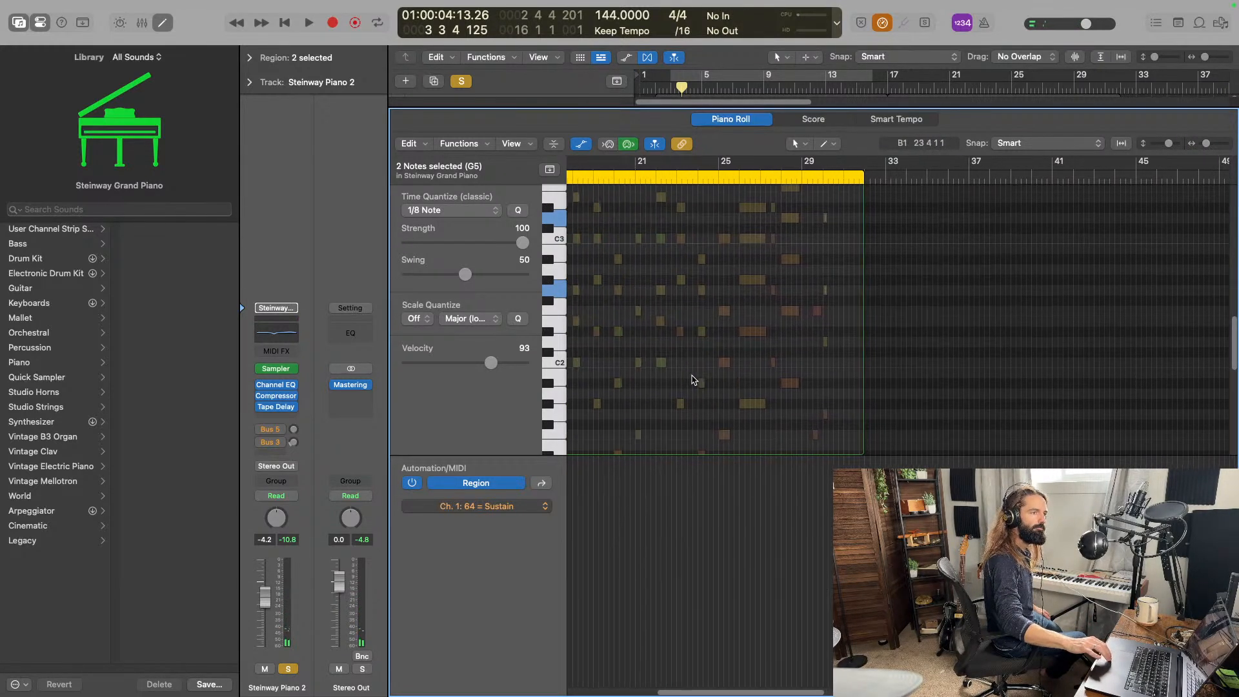
scroll(694, 379, "left", 12)
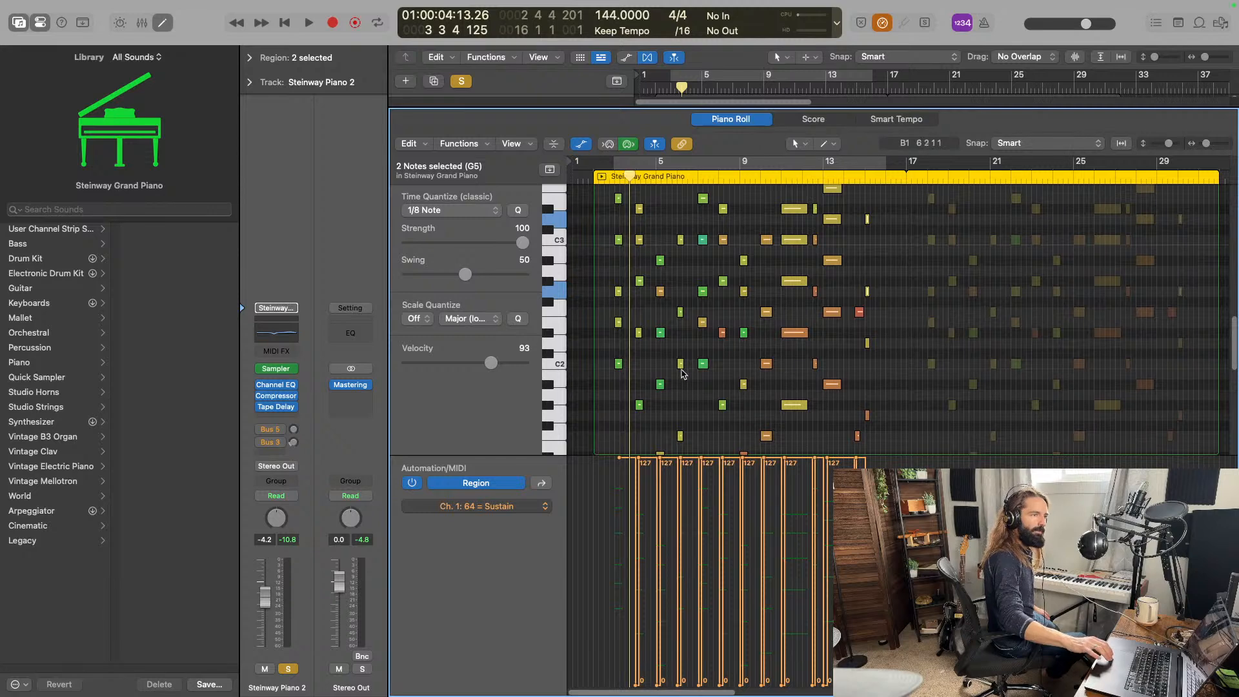
scroll(683, 373, "right", 8)
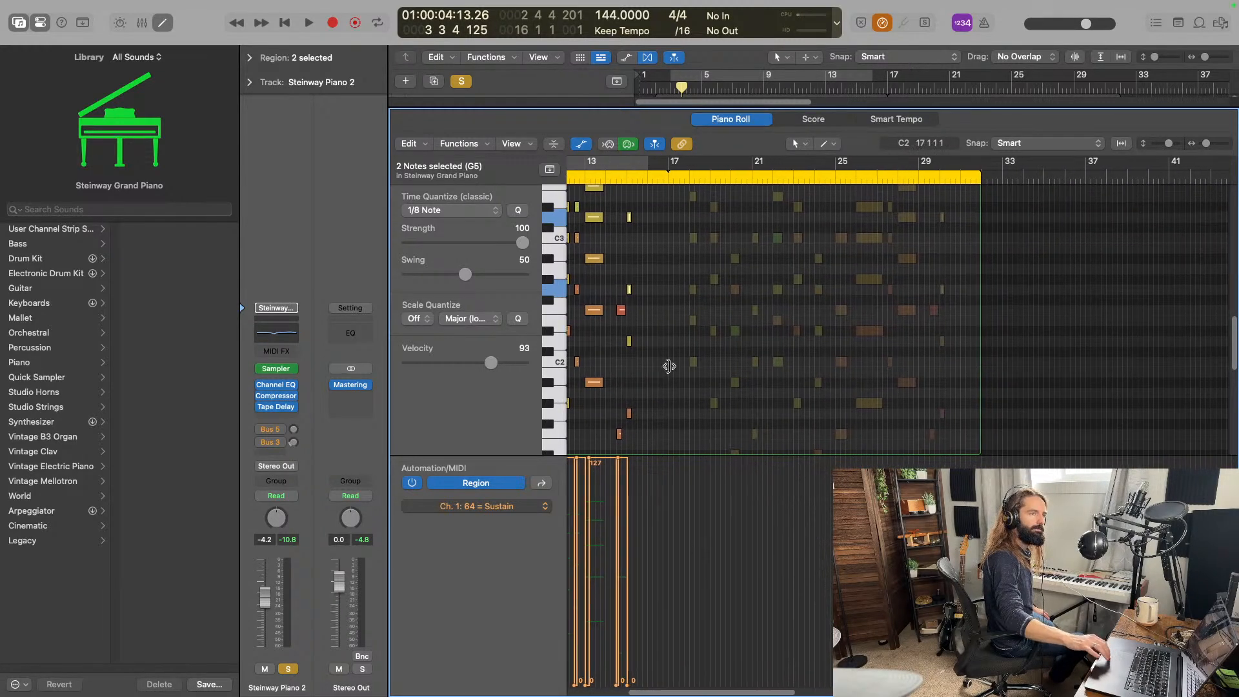
Close the Piano Roll and set a cycle range over the empty bars 49 to 65.
scroll(670, 366, "right", 15)
scroll(917, 87, "right", 20)
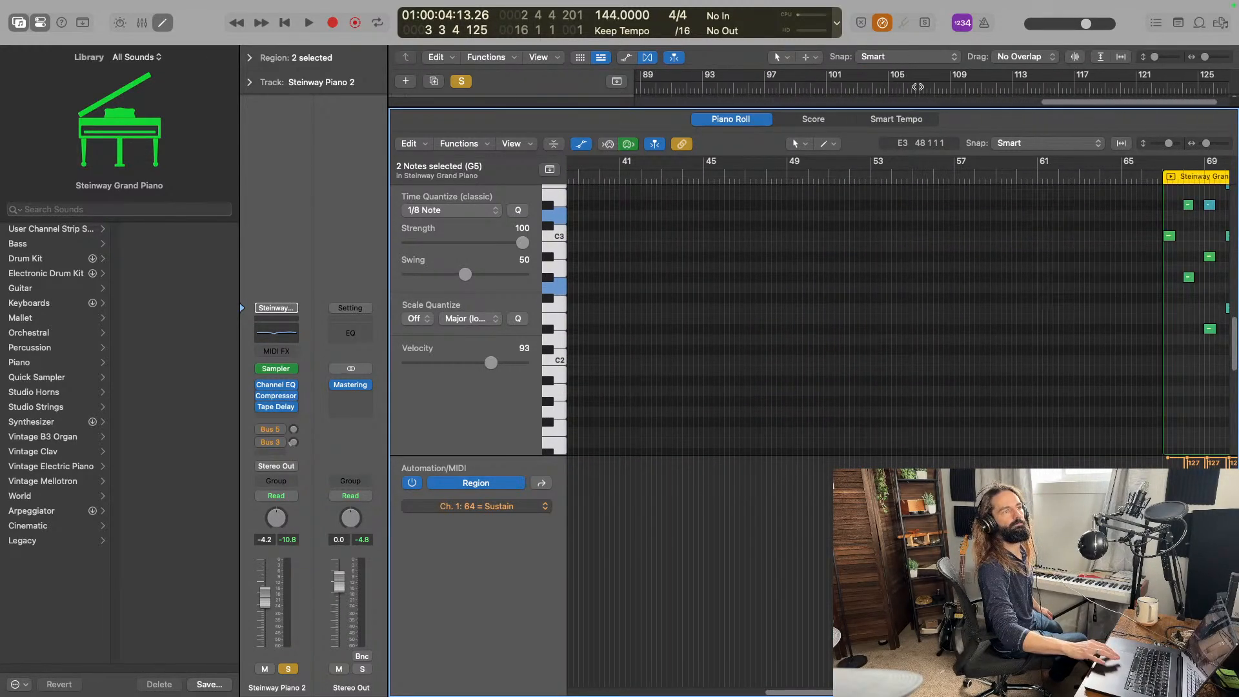
scroll(918, 86, "down", 5)
scroll(927, 98, "up", 2)
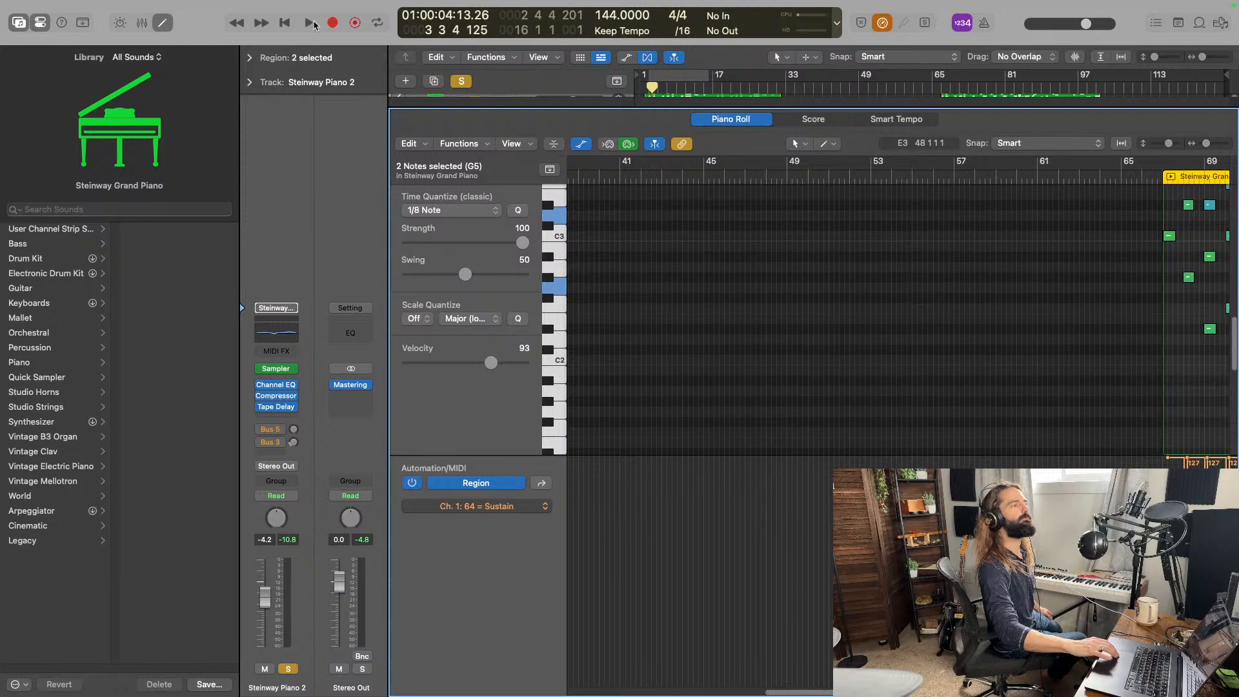
left_click(162, 22)
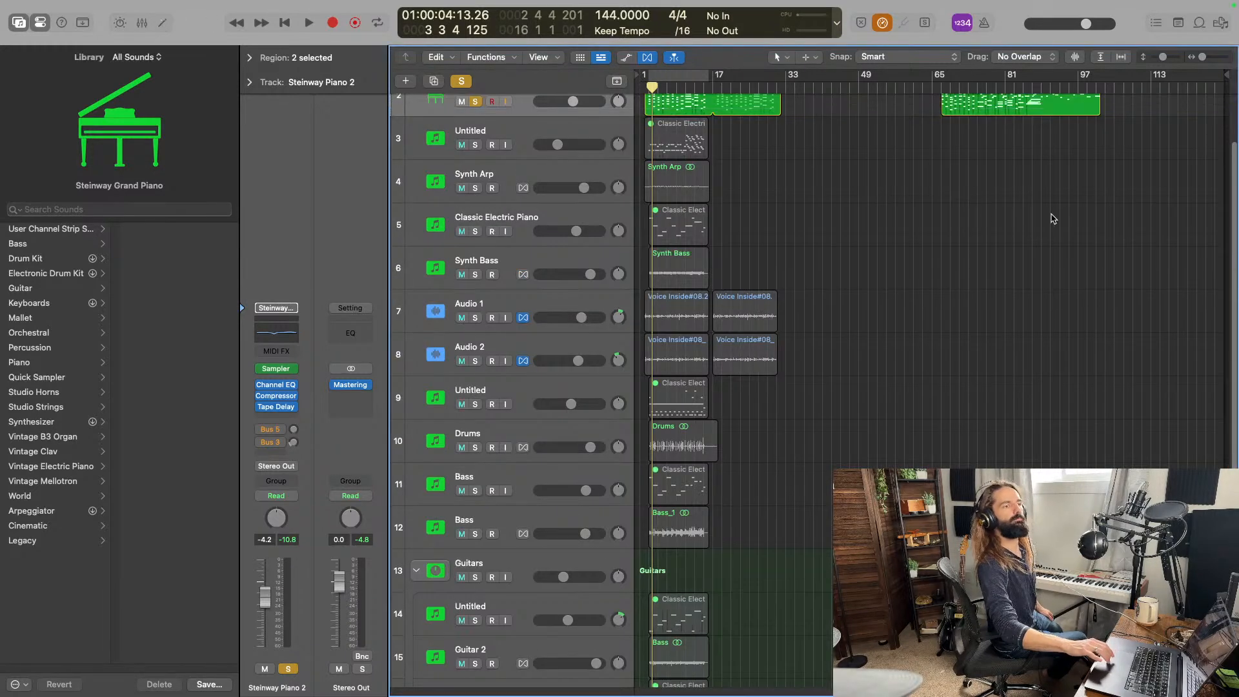
scroll(1051, 213, "up", 2)
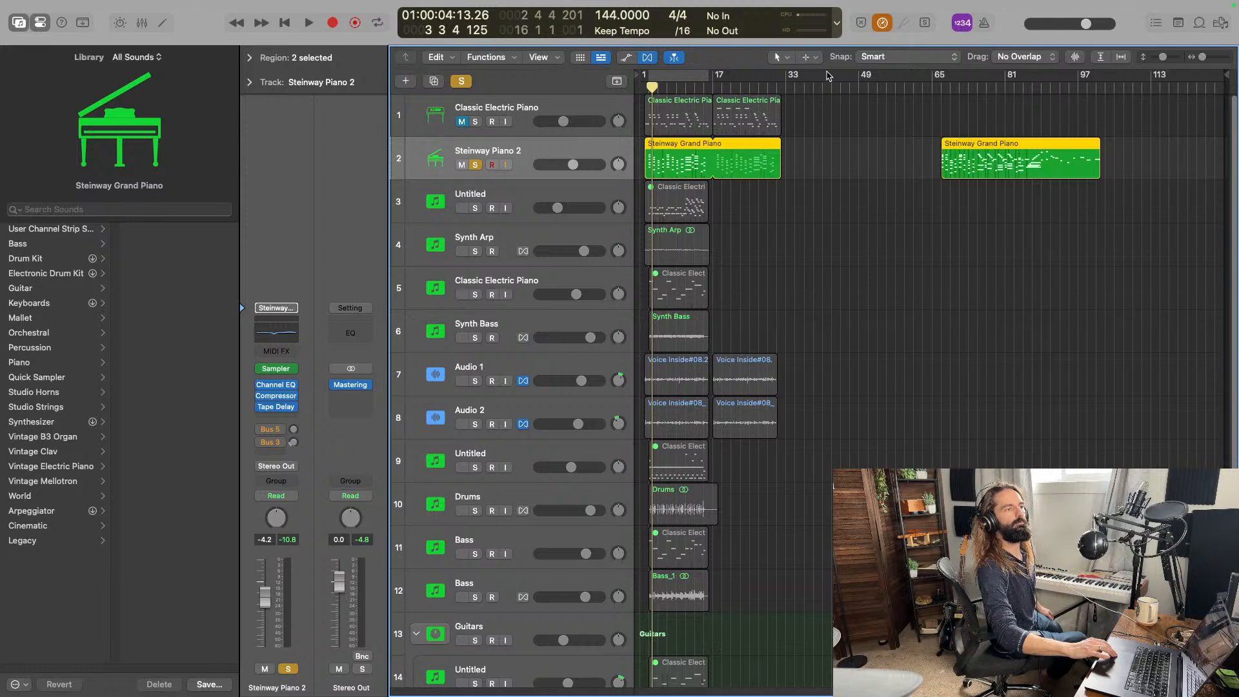
left_click_drag(863, 79, 934, 79)
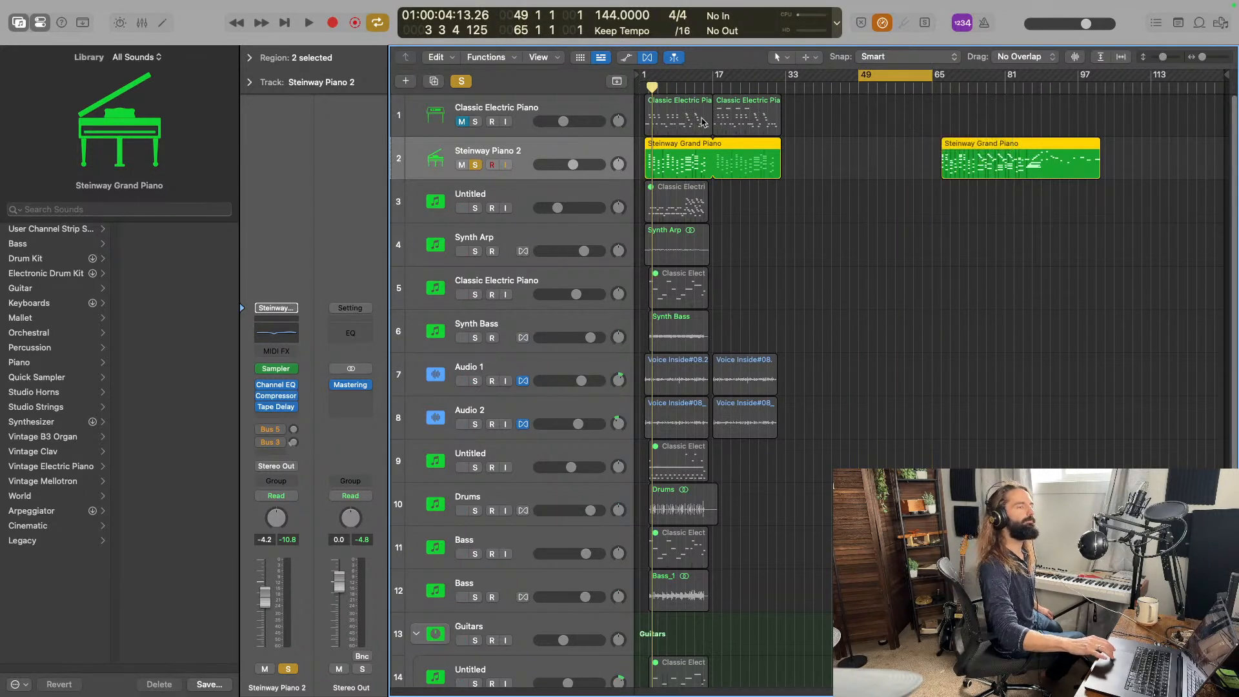
Try recording a piano take on Steinway Piano 2 over the cycle, turn the metronome on, and undo the take.
left_click(560, 153)
key("r")
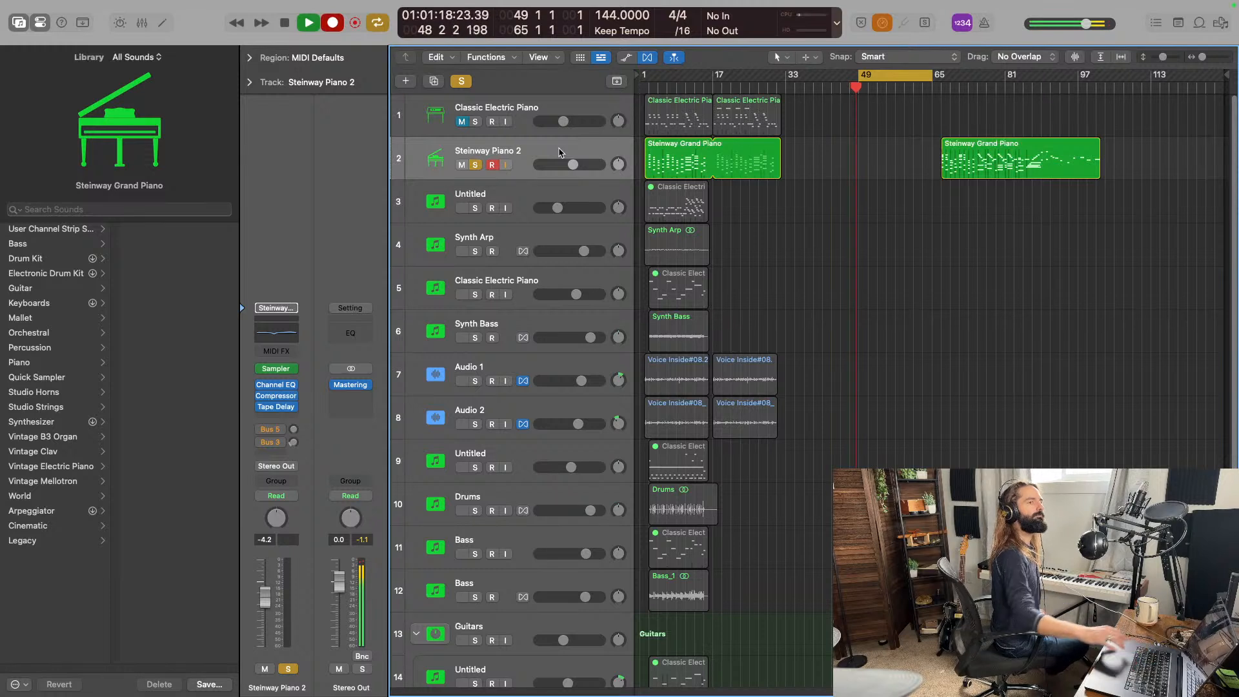
left_click(987, 23)
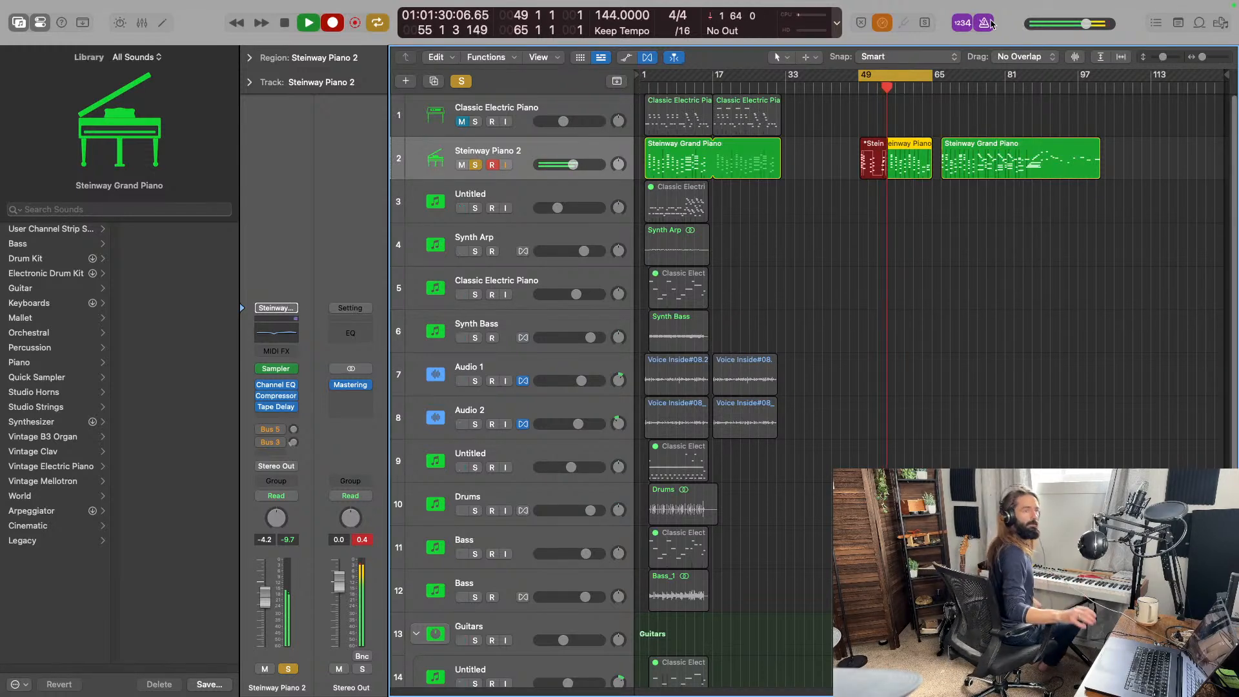
key("space")
key("super+z")
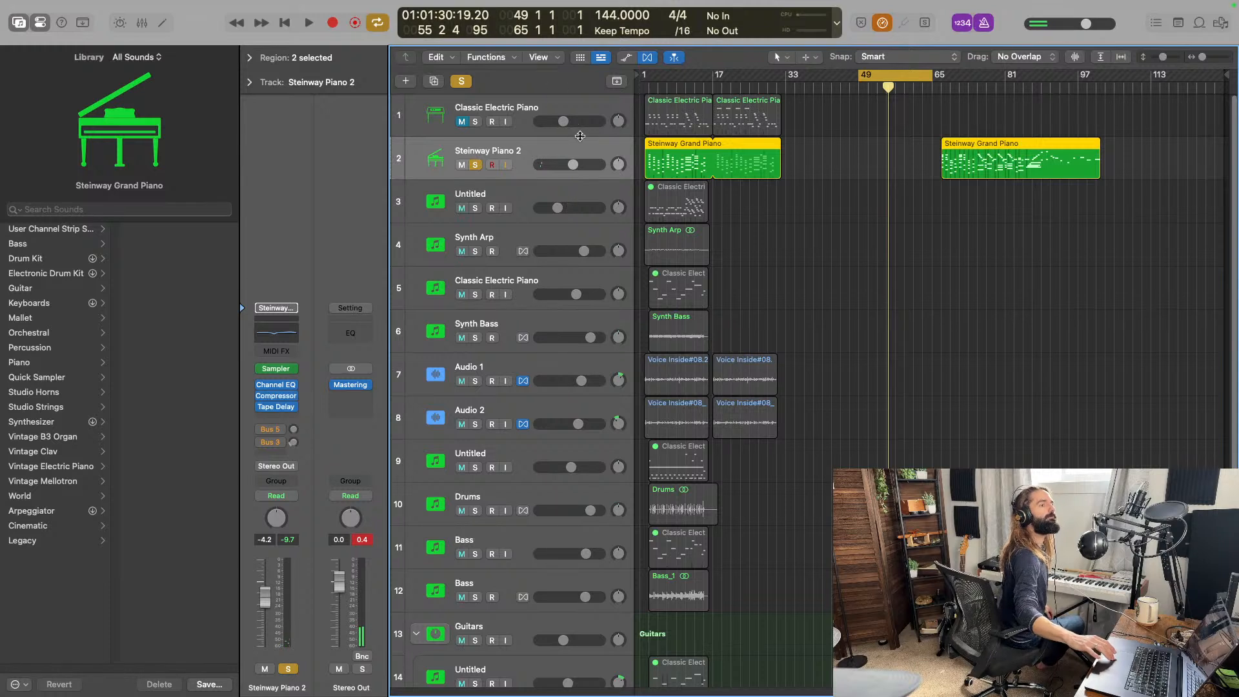
Rehearse the piano part over the cycle range from bar 49 with the metronome running, without recording.
key("space")
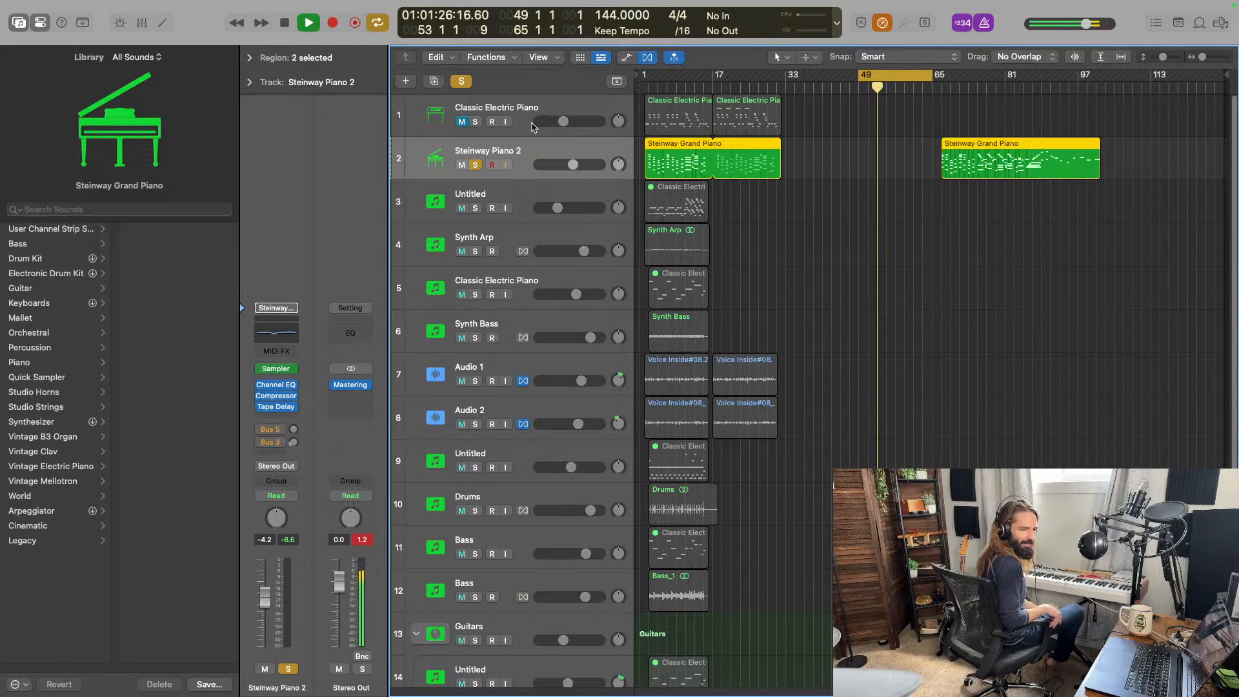
key("space")
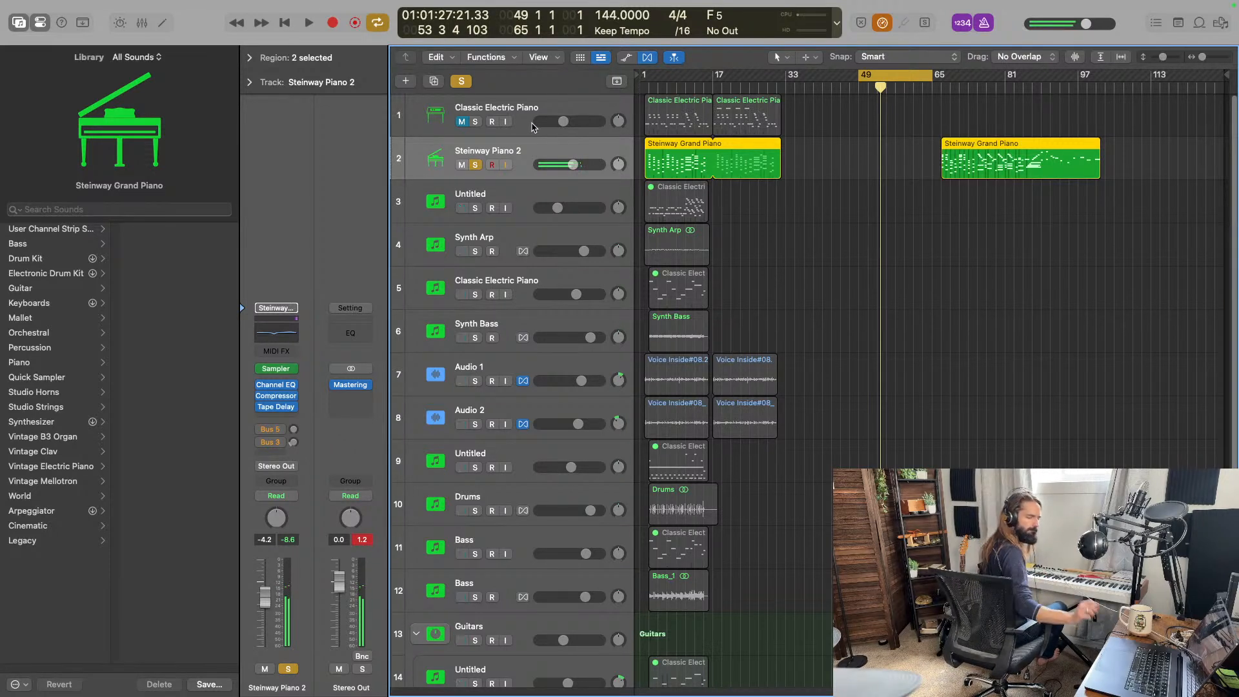
key("space")
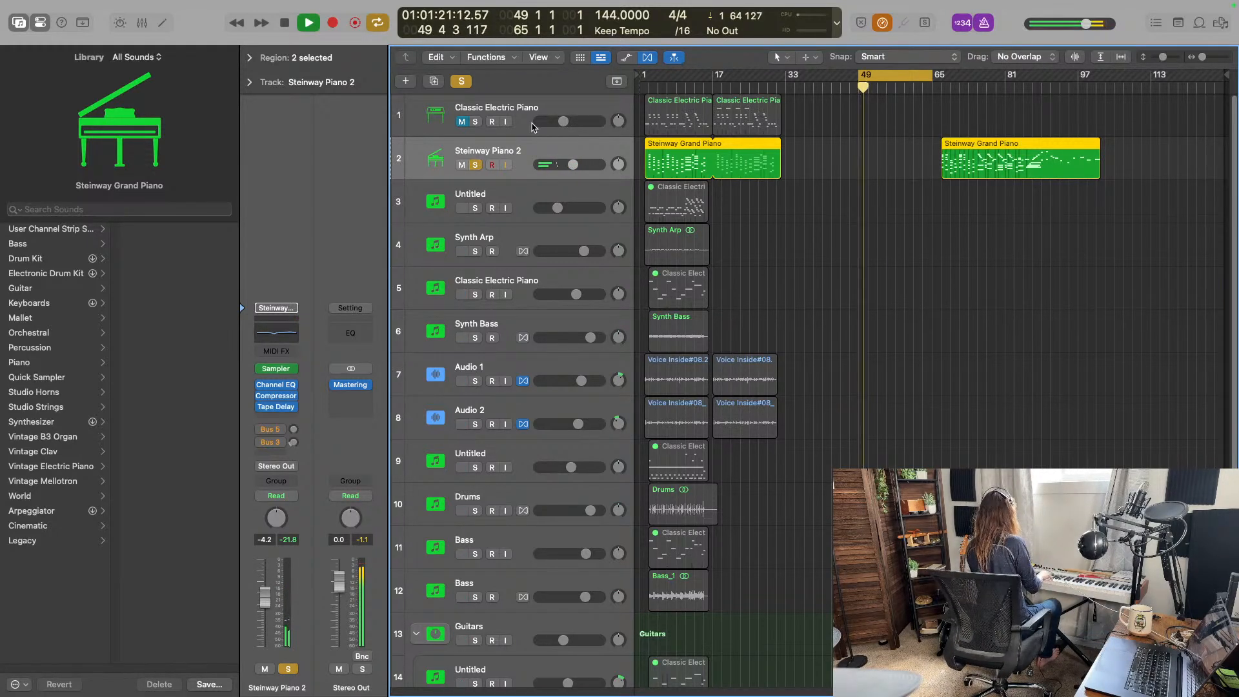
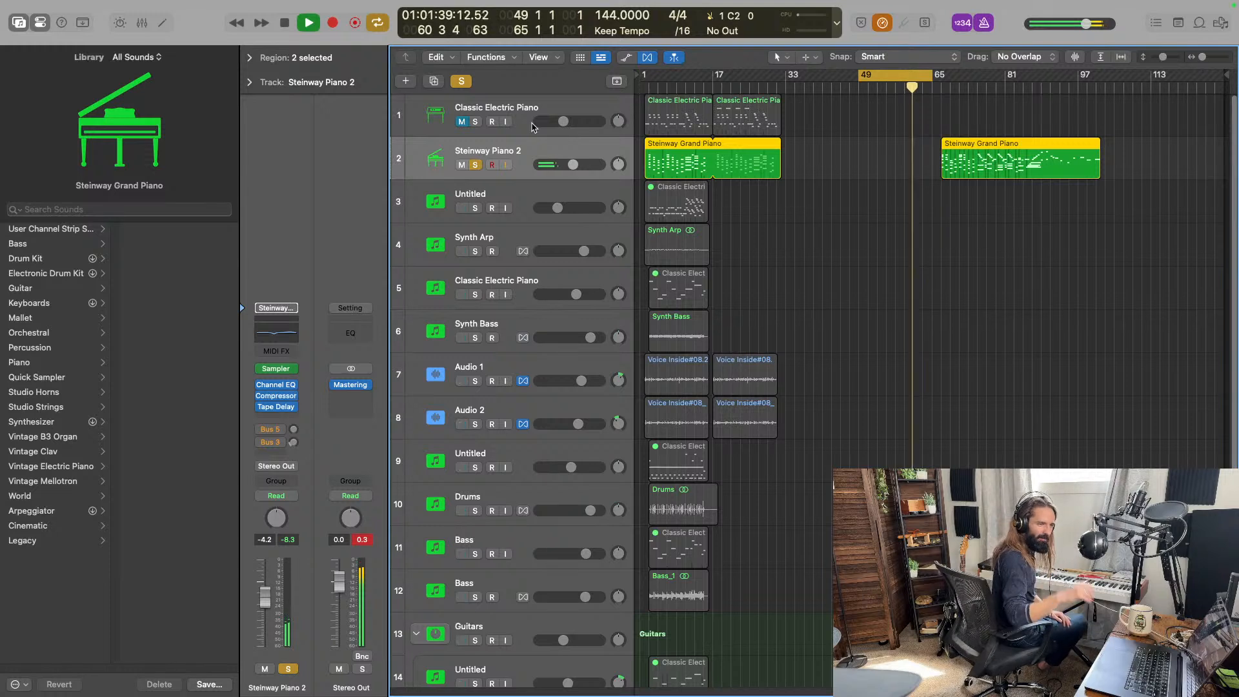
key("space")
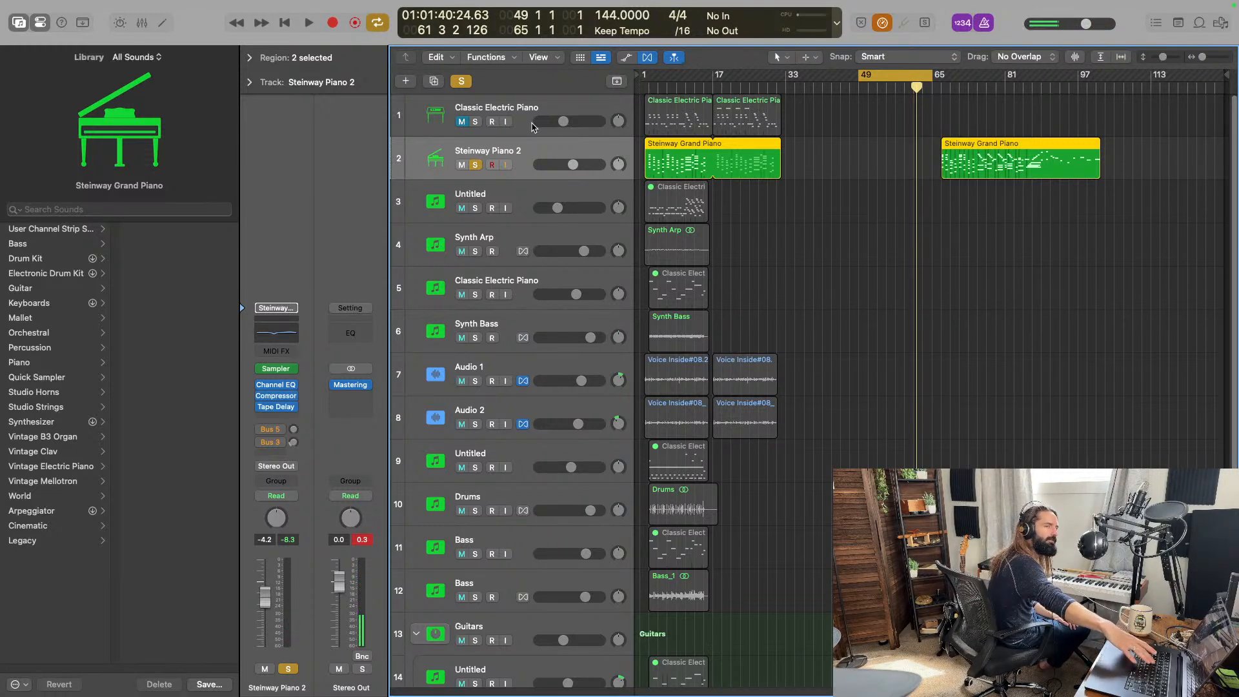
Record the piano part on Steinway Piano 2 over bars 49 to 65, undoing one take and keeping the next.
key("r")
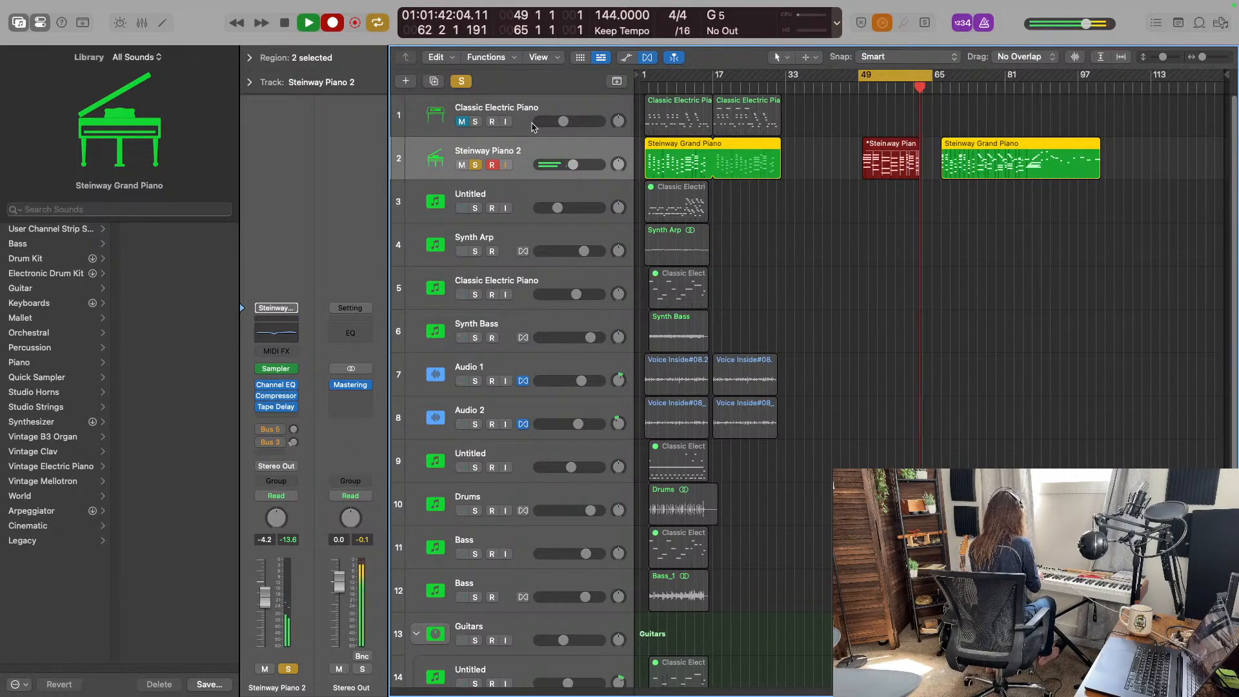
key("space")
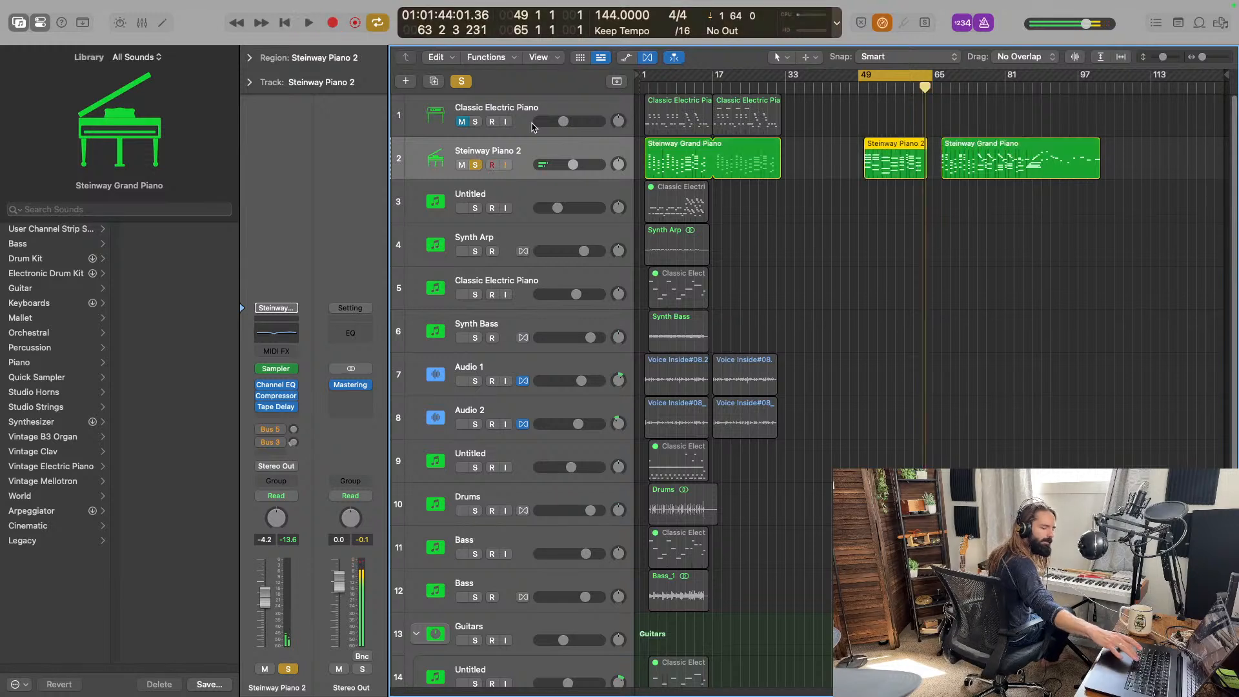
key("super+z")
key("r")
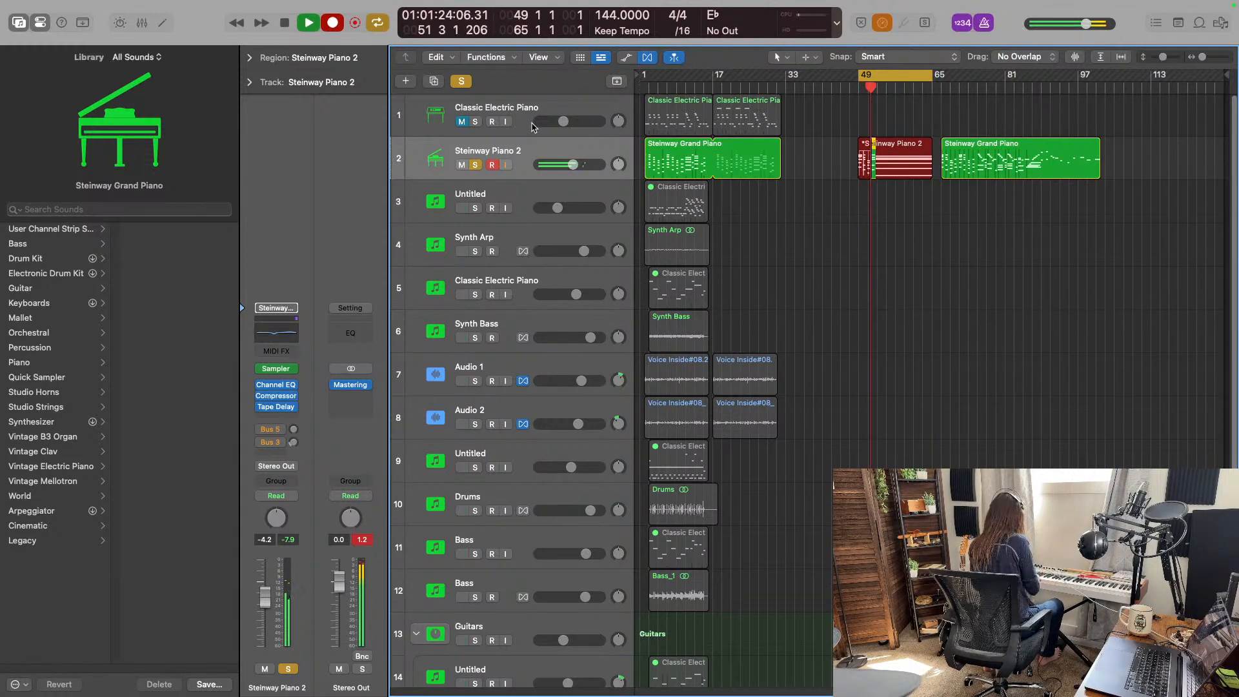
key("space")
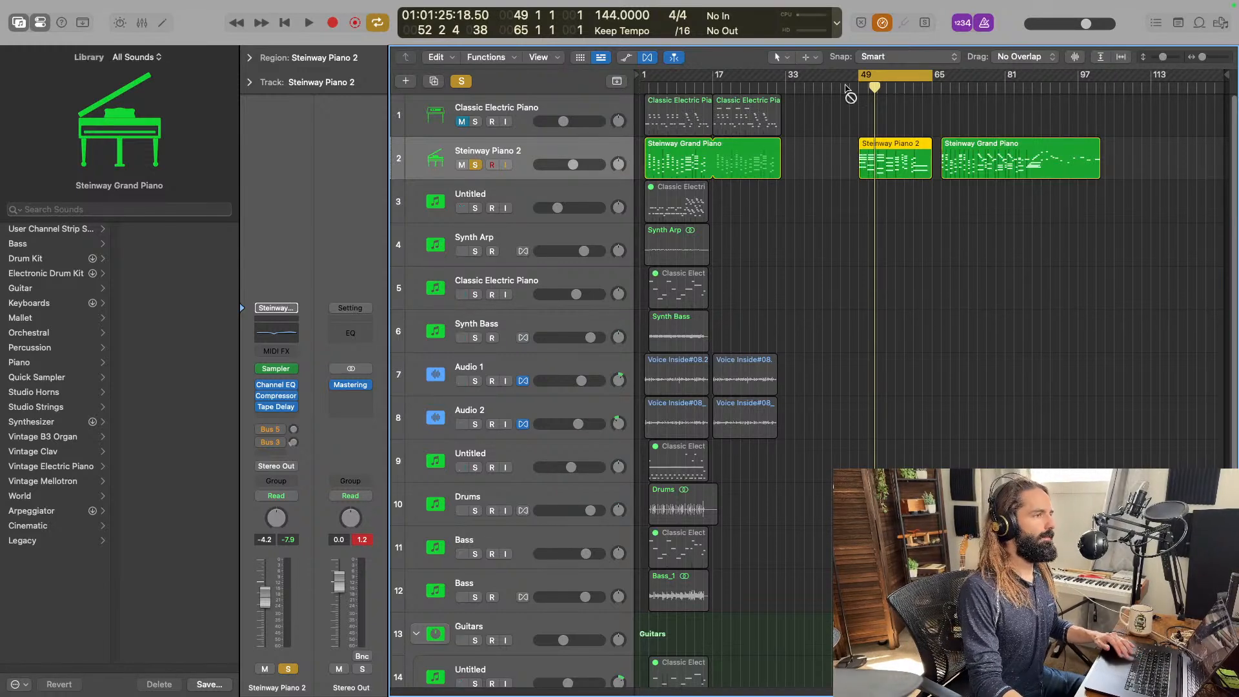
Play back the recorded piano take, turning off Low Latency Monitoring Mode and the metronome.
key("space")
left_click(881, 23)
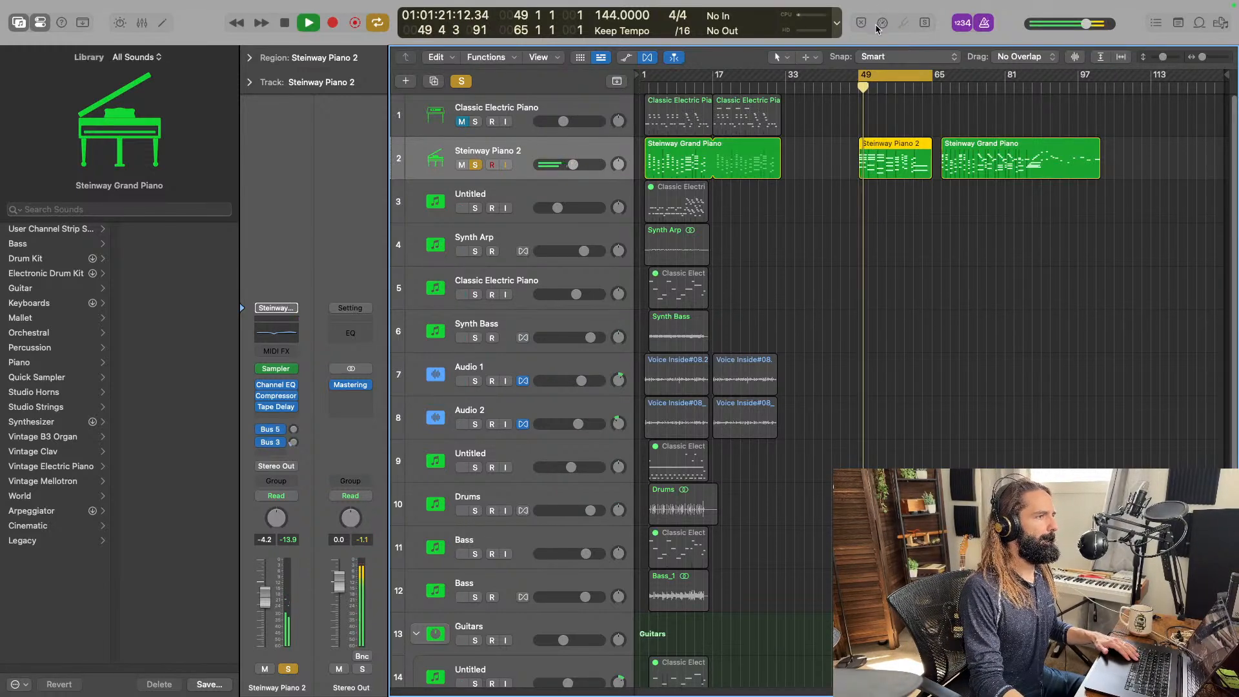
left_click(984, 24)
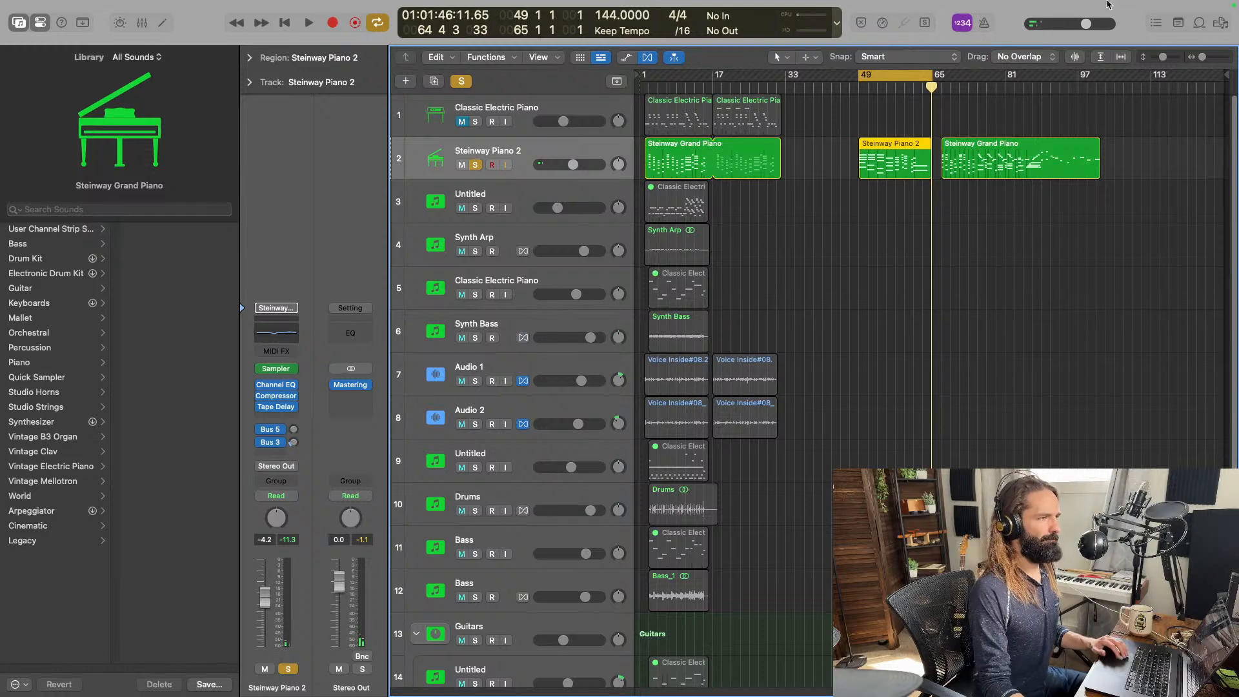
Turn off cycle mode and place the playhead at bar 57 within the recorded Steinway Piano 2 region.
key("super+Right")
key("super+Right")
key("super+Right")
key("super+Left")
key("super+Left")
key("super+Left")
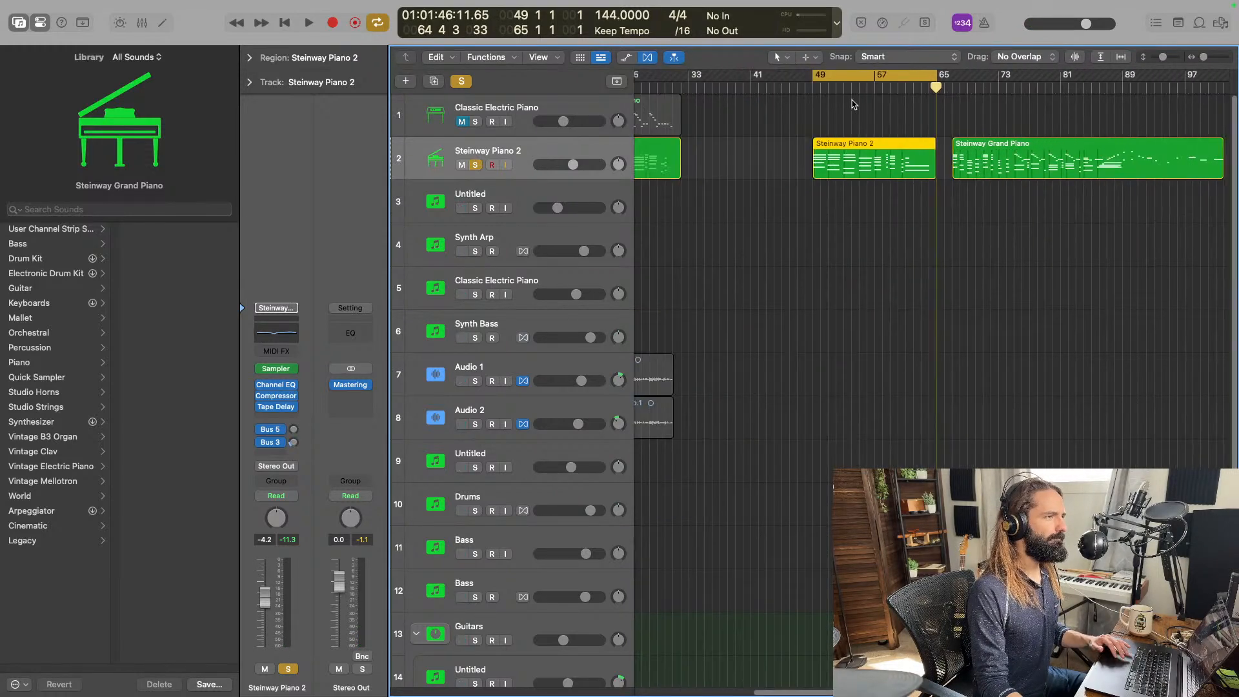
left_click(855, 76)
left_click(858, 87)
key("super+Right")
key("super+Right")
key("super+Right")
key("super+Right")
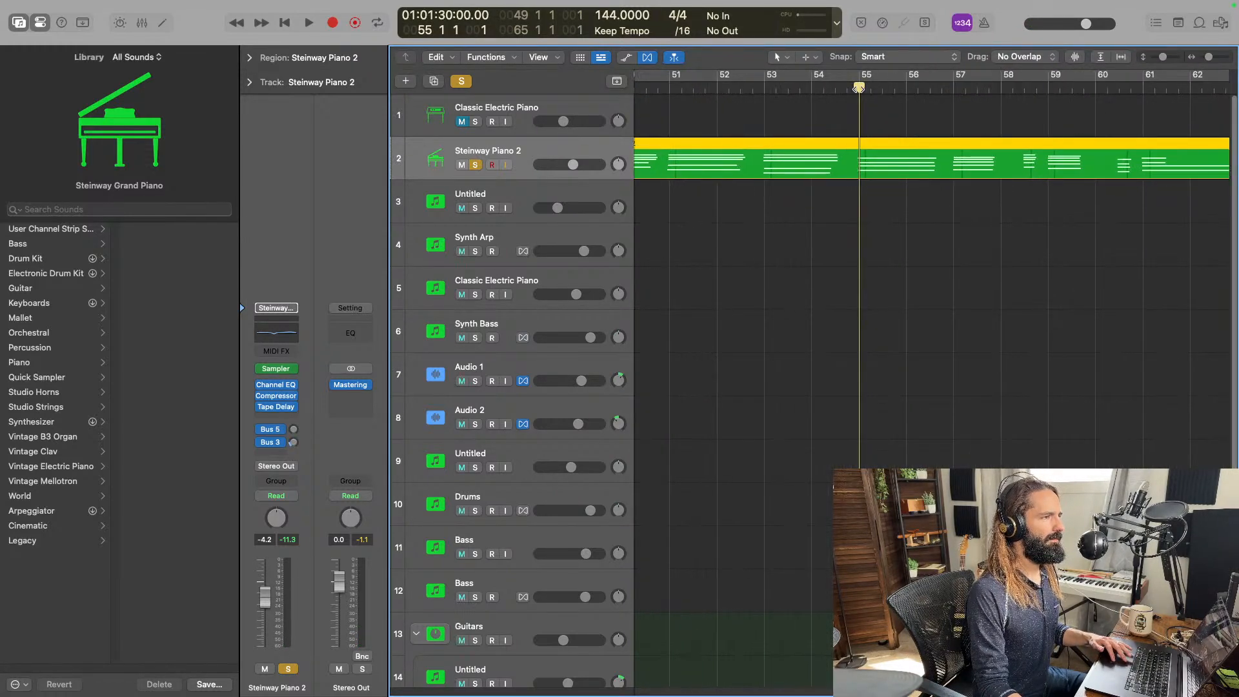
key("super+Left")
key("super+Left")
key("space")
key("space")
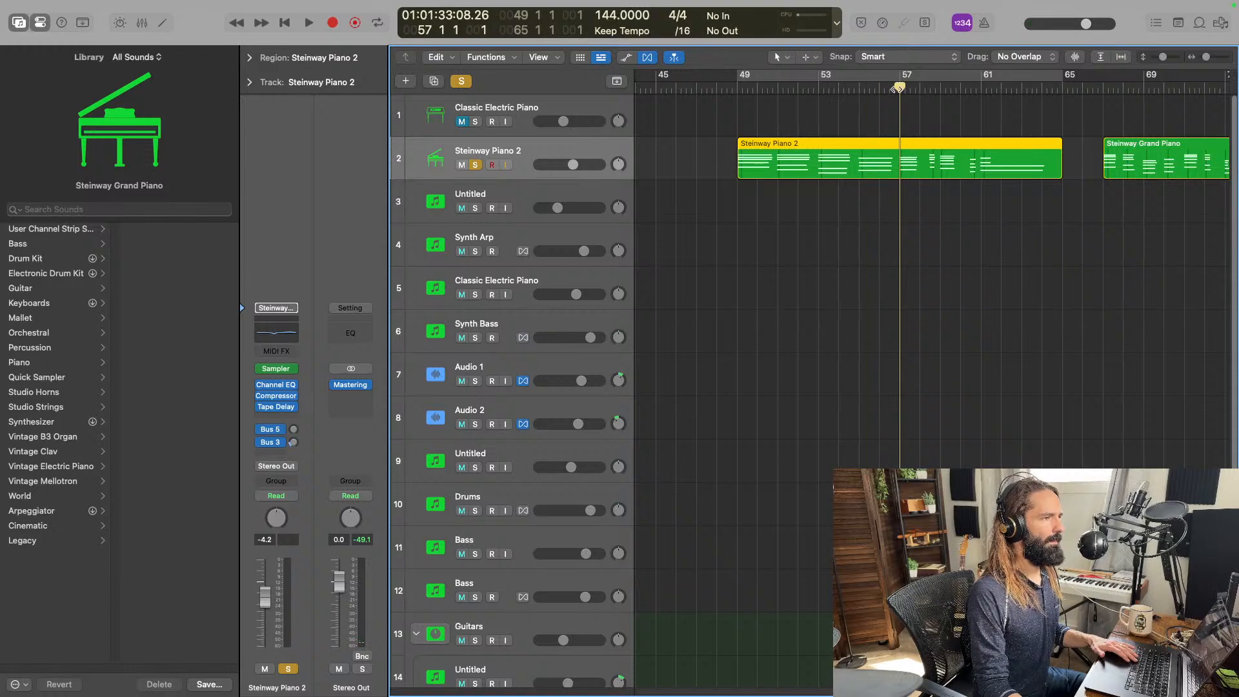
Examine in the Piano Roll where the recorded notes start around bar 57, and close the editor.
double_click(923, 140)
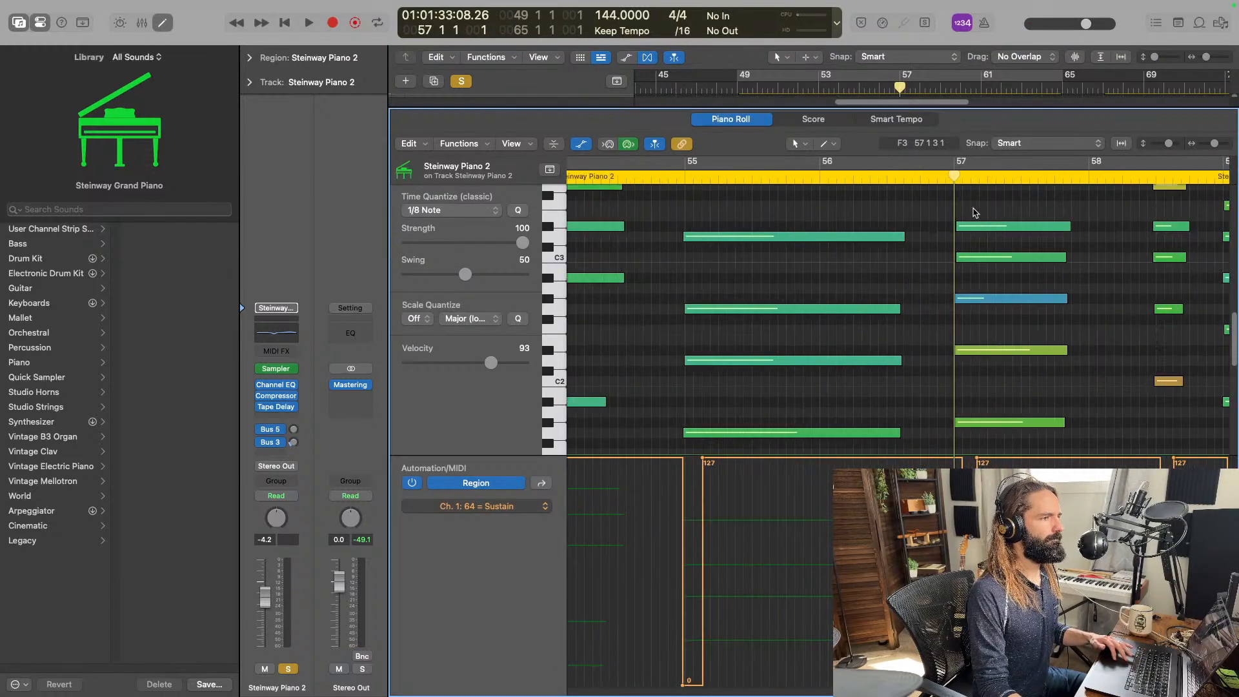
key("super+Right")
key("super+Right")
key("super+Right")
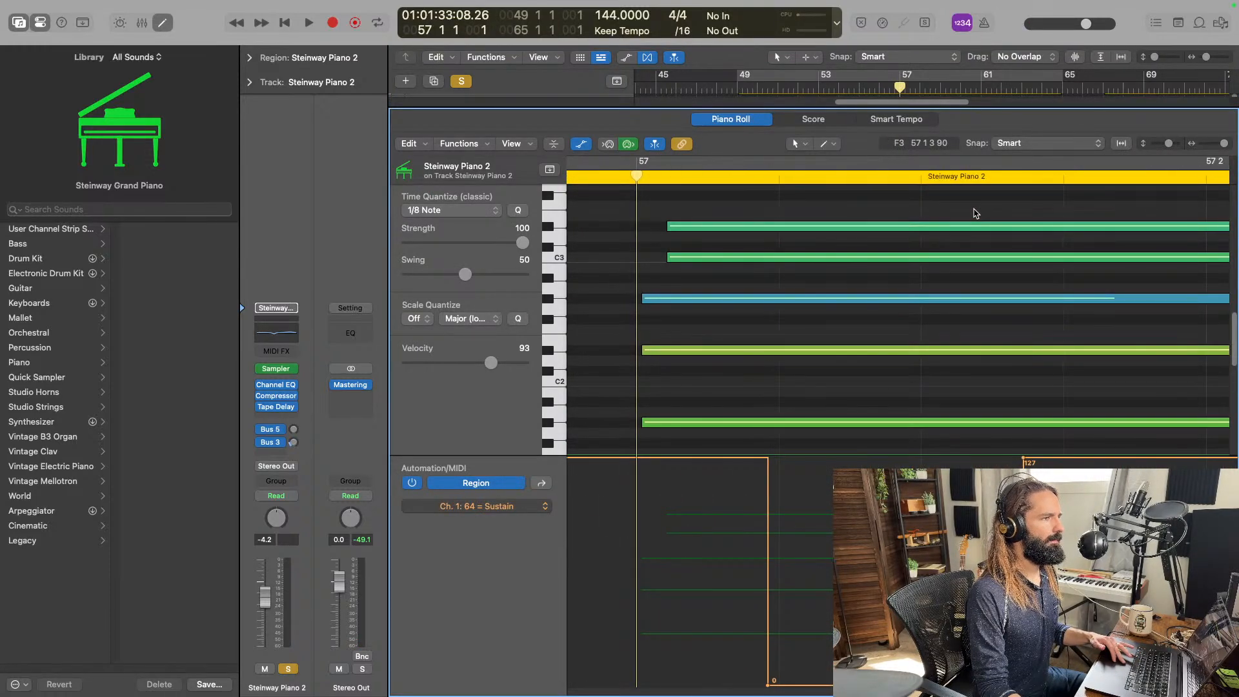
scroll(898, 91, "down", 5)
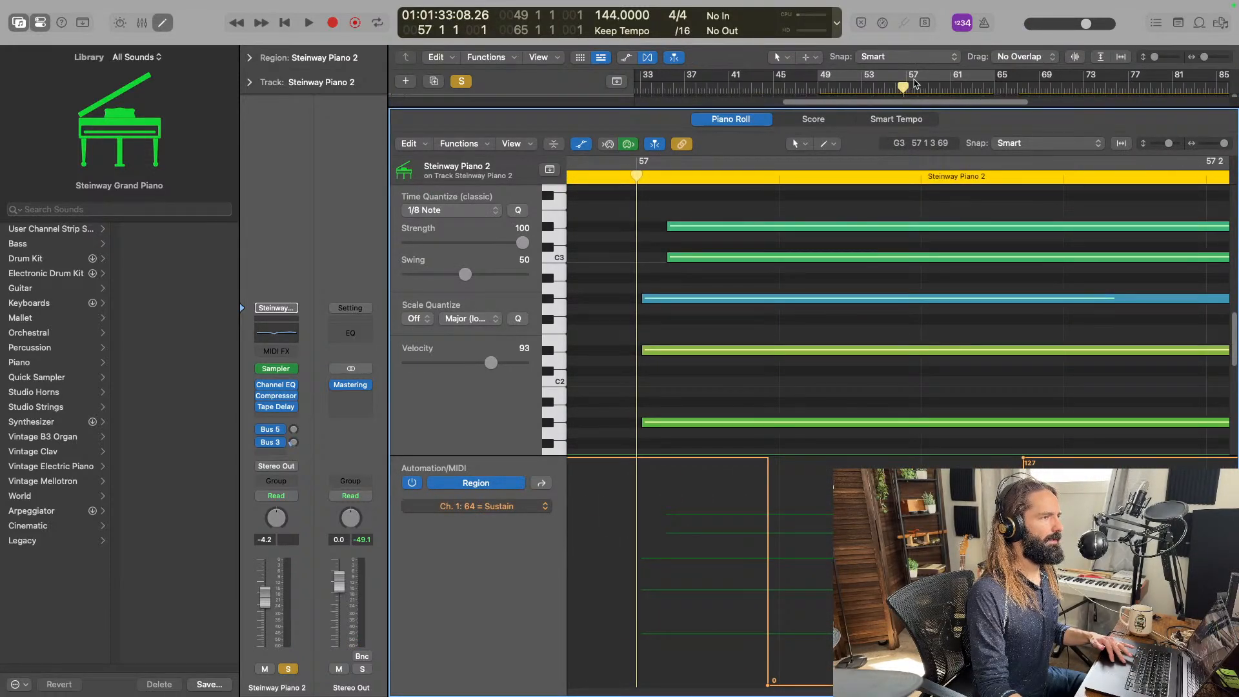
left_click(163, 24)
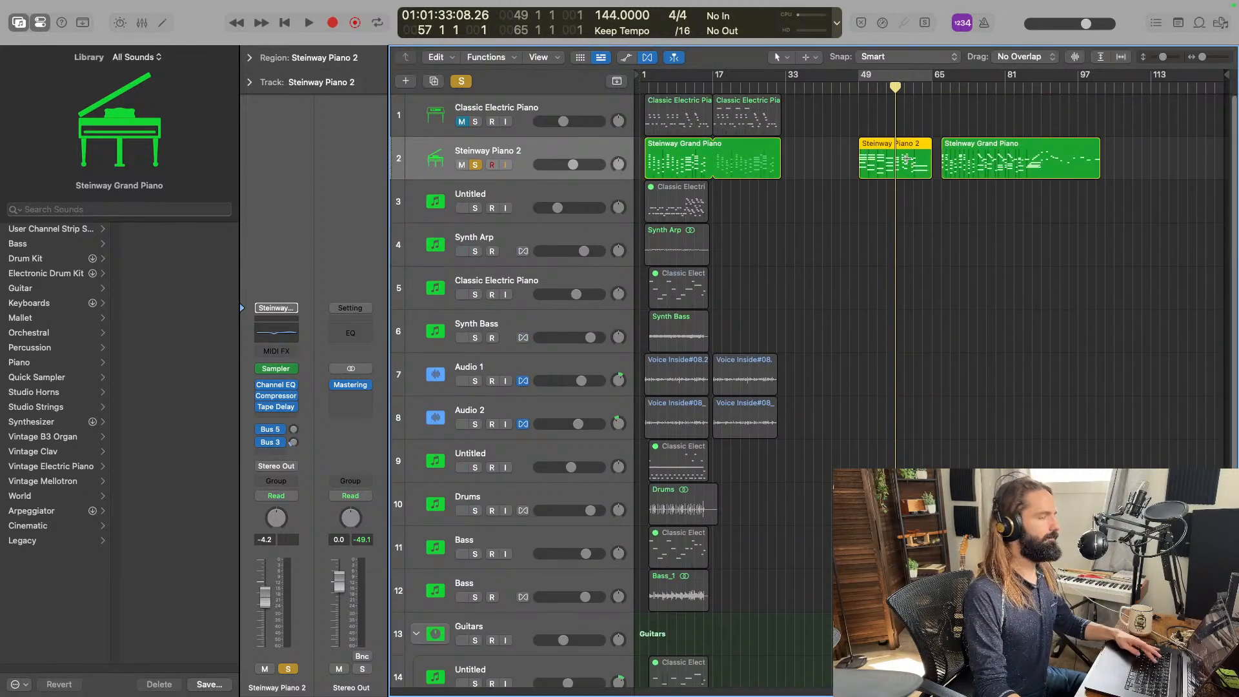
Split the Steinway Piano 2 region at bar 57, copy its first half to bar 41, and join both halves.
left_click_drag(873, 166, 873, 194)
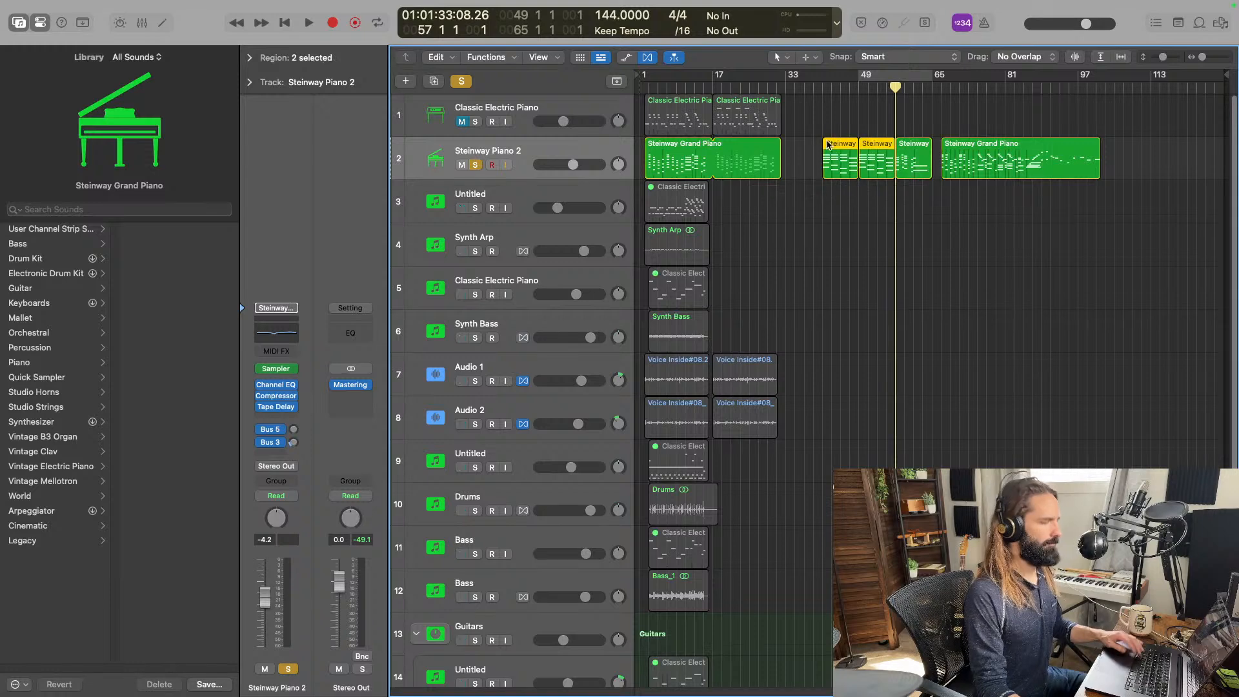
left_click(858, 93)
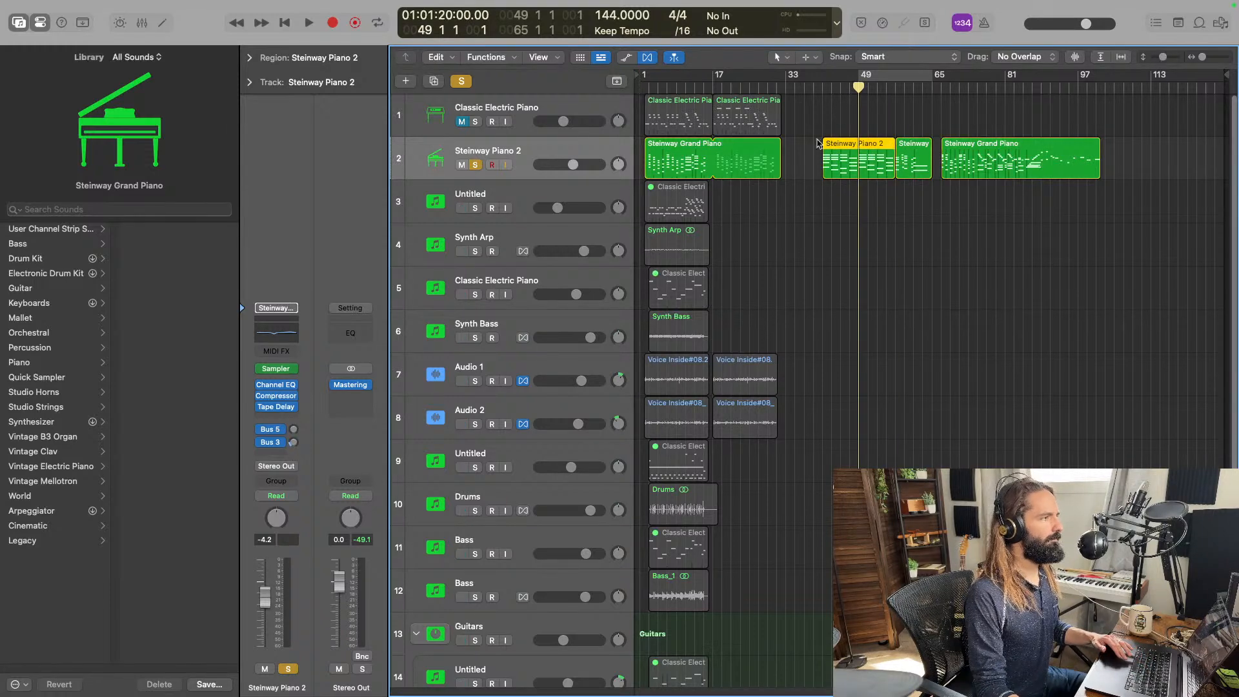
Move the joined region's sustain pedal release at bar 49 to about 49 1 1 214 in the Piano Roll.
double_click(871, 157)
scroll(921, 375, "down", 10)
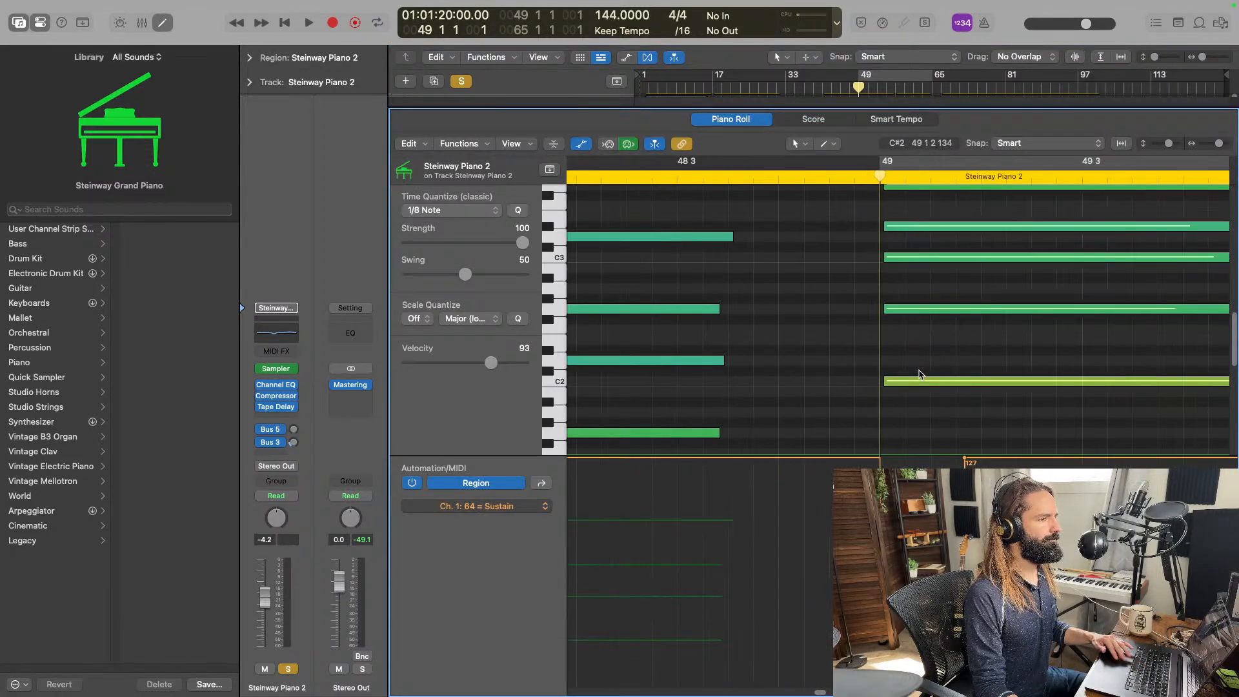
scroll(925, 386, "up", 4)
scroll(927, 386, "up", 5)
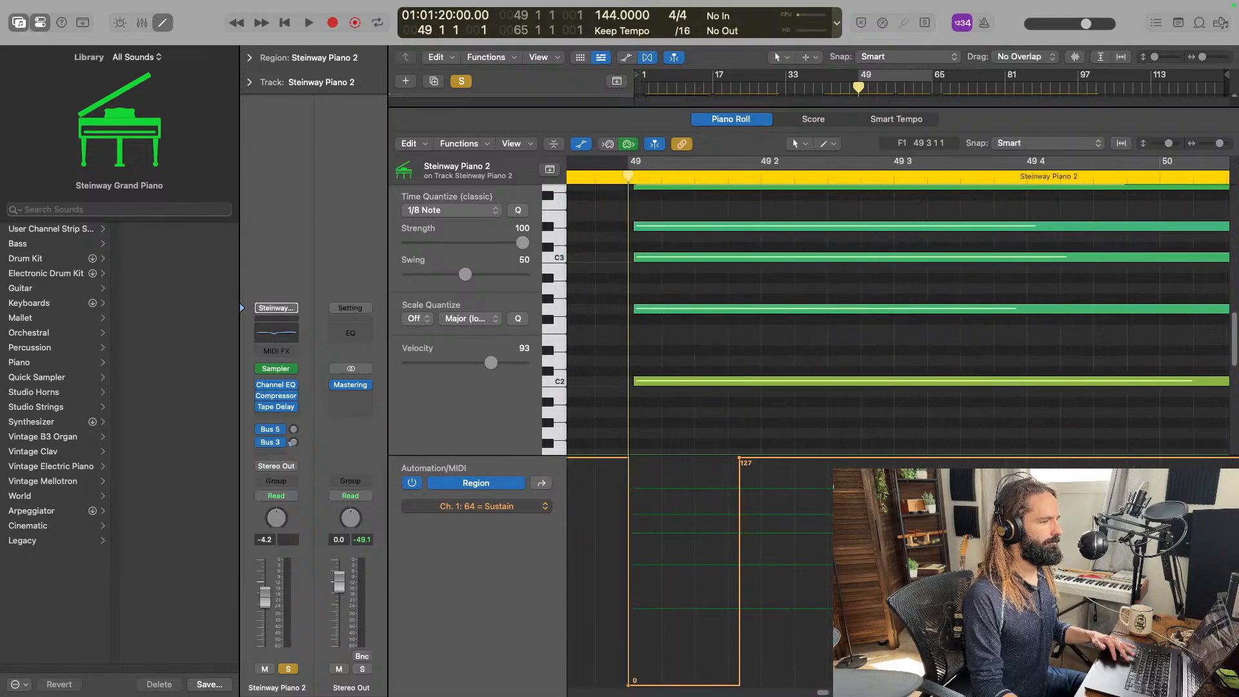
left_click_drag(632, 688, 661, 686)
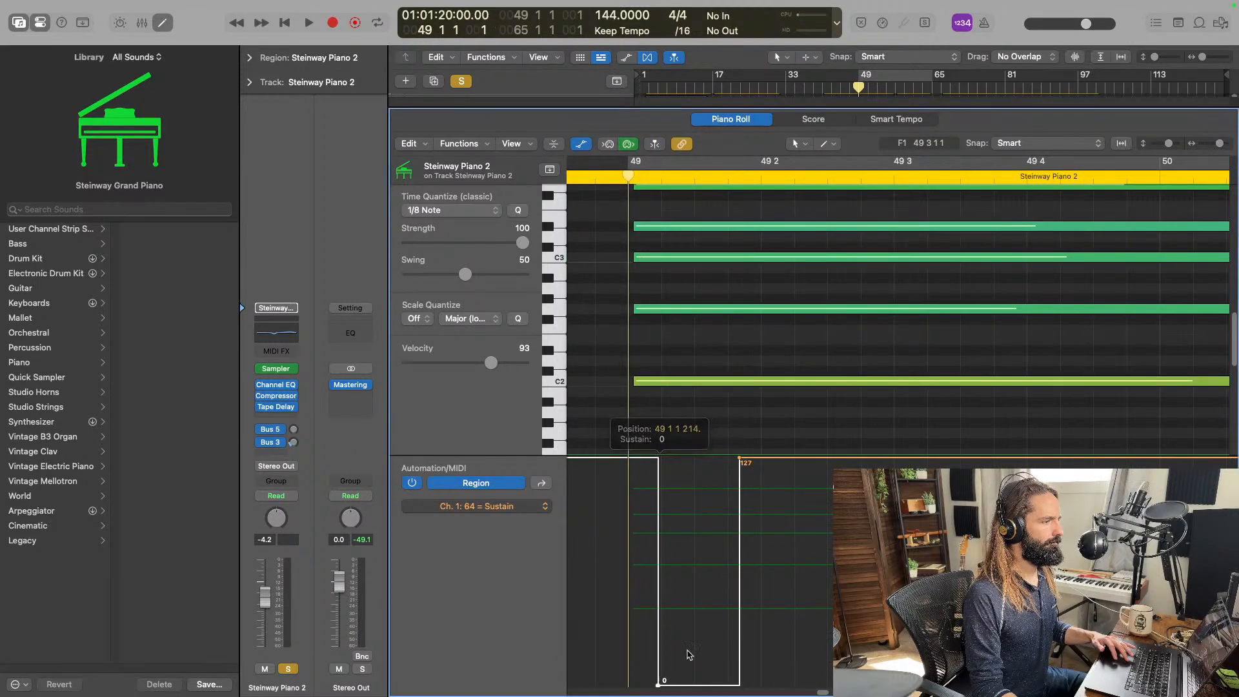
scroll(782, 395, "down", 10)
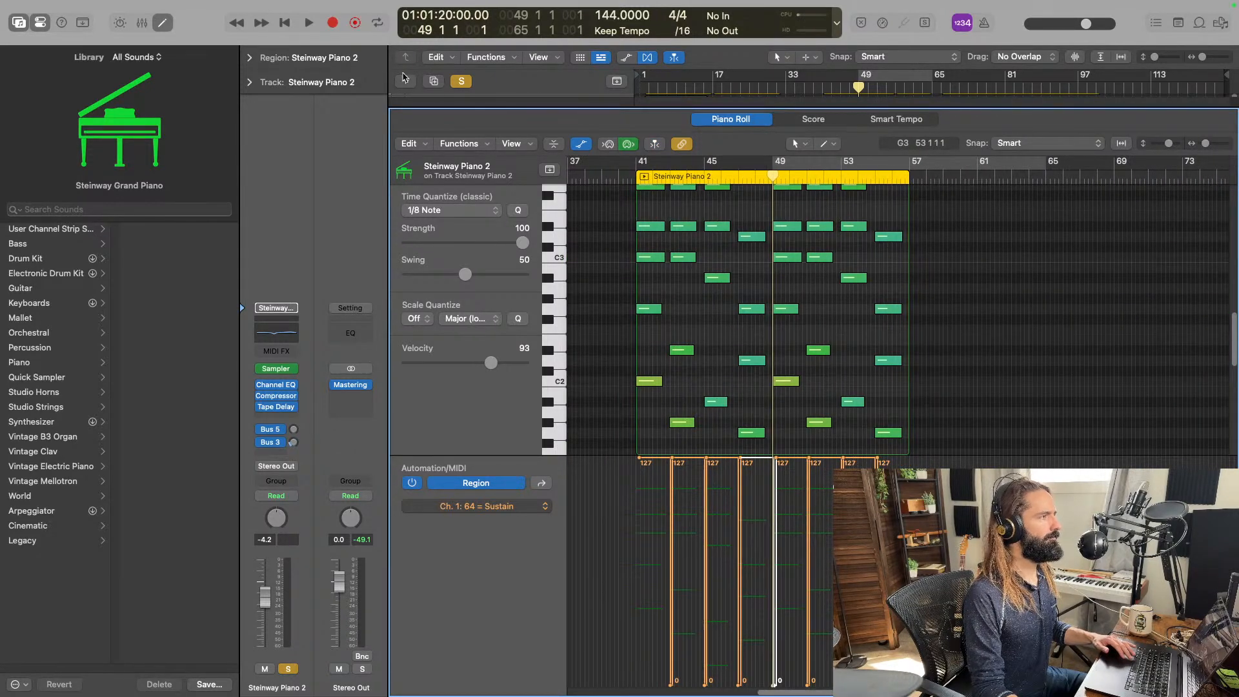
left_click(163, 30)
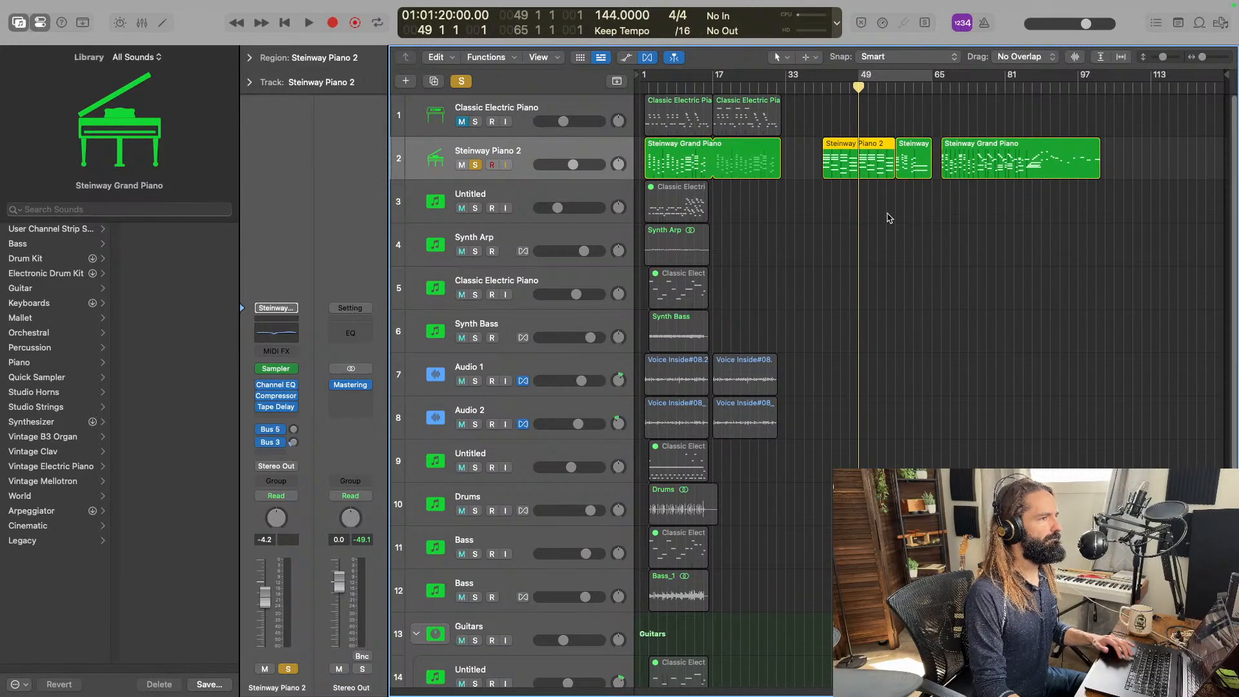
Insert silence across all tracks between locators at bars 1 and 2, and again between bars 1 and 3.
left_click_drag(900, 221, 834, 171)
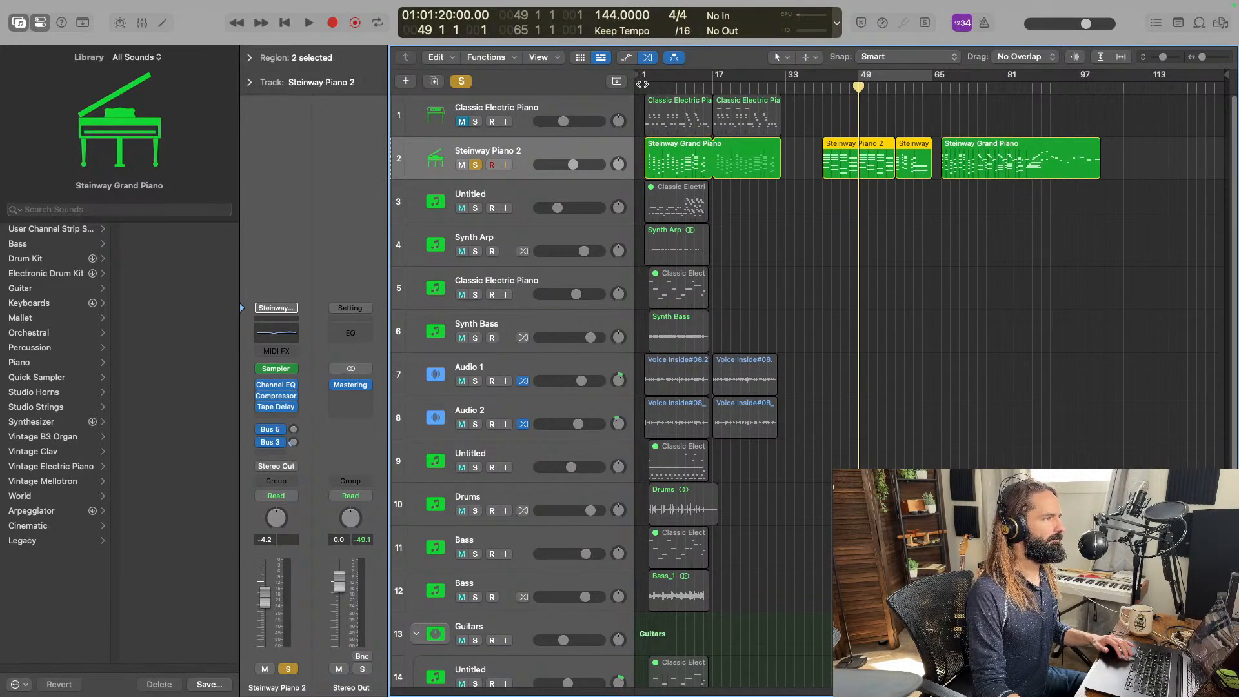
scroll(646, 81, "up", 5)
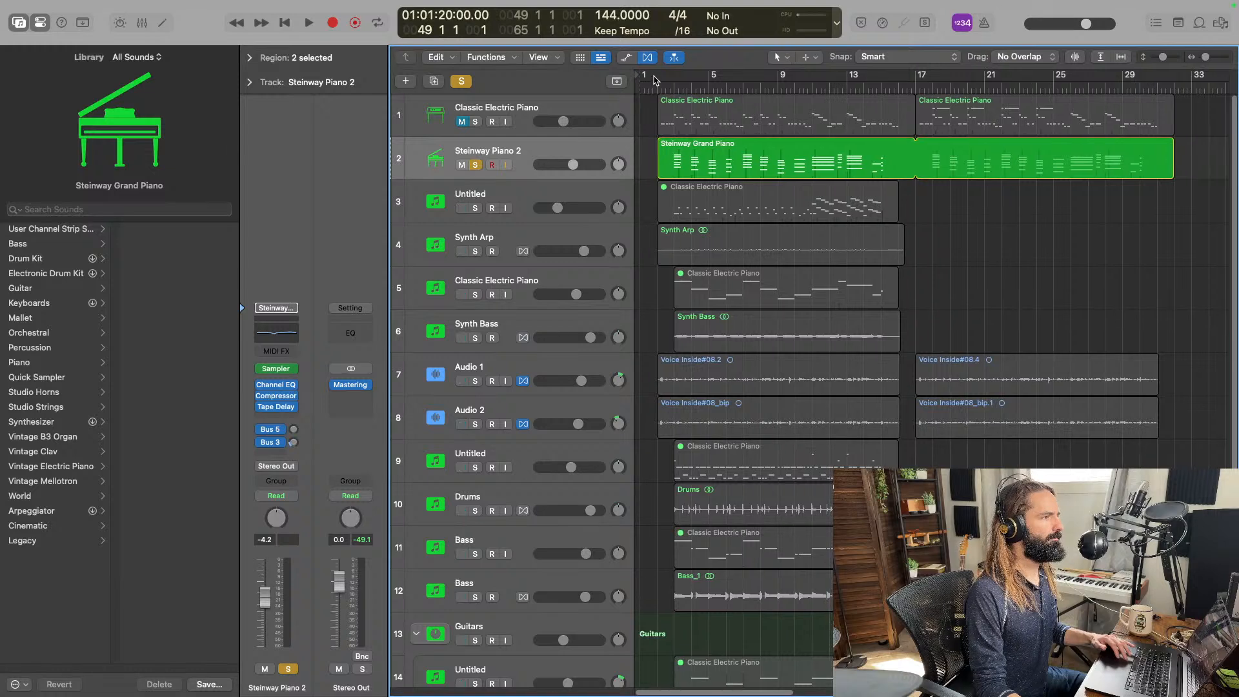
left_click(643, 78)
right_click(644, 76)
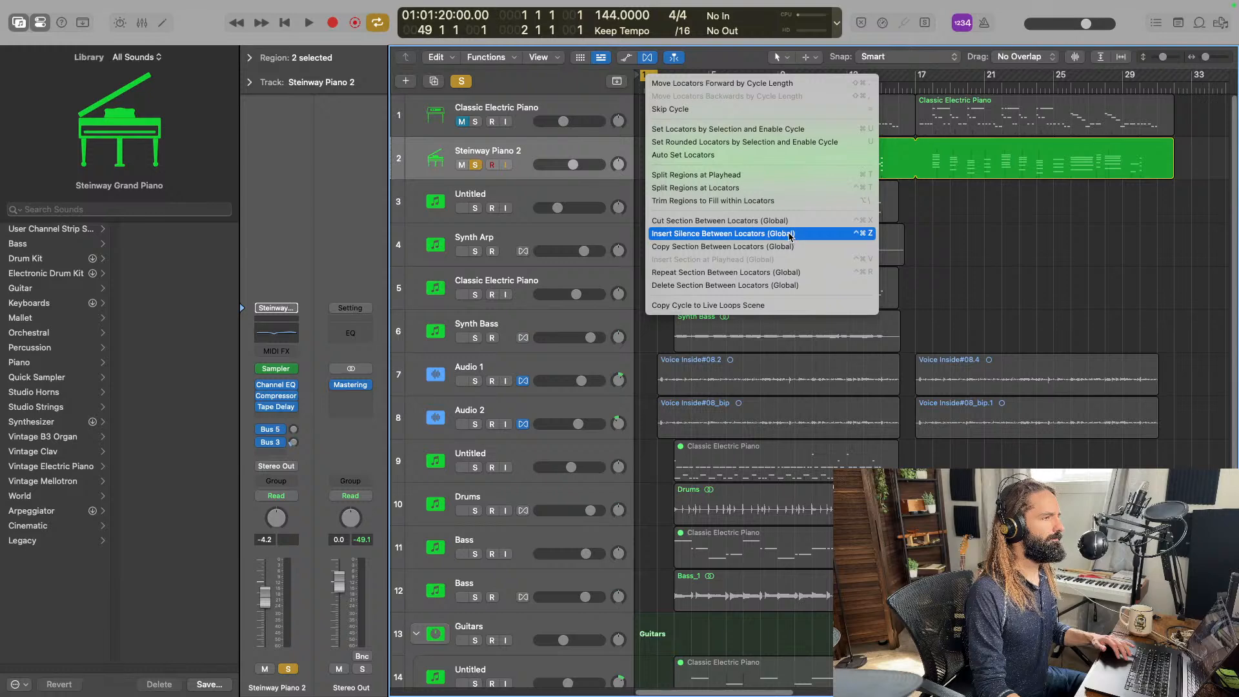
left_click(790, 236)
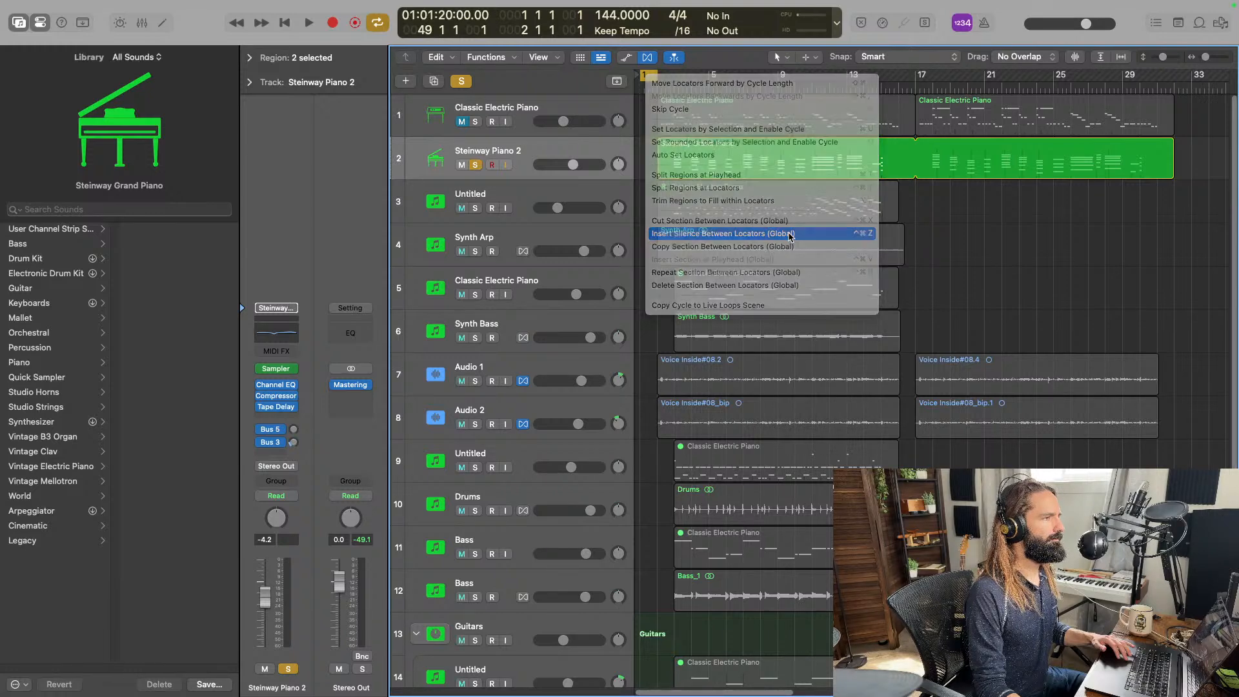
left_click_drag(654, 77, 674, 78)
right_click(664, 77)
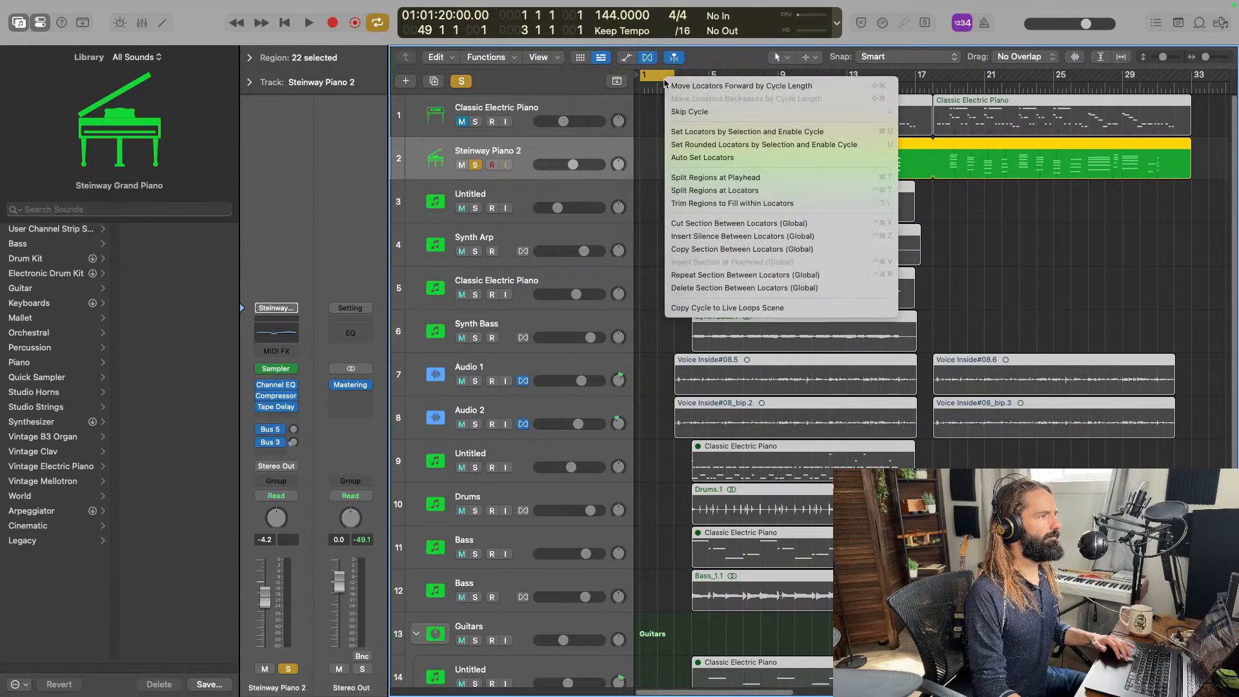
left_click(762, 236)
Extend the cycle range to bars 1–5 and insert global silence, and repeat it with bars 1–9.
left_click_drag(671, 75, 710, 76)
right_click(697, 78)
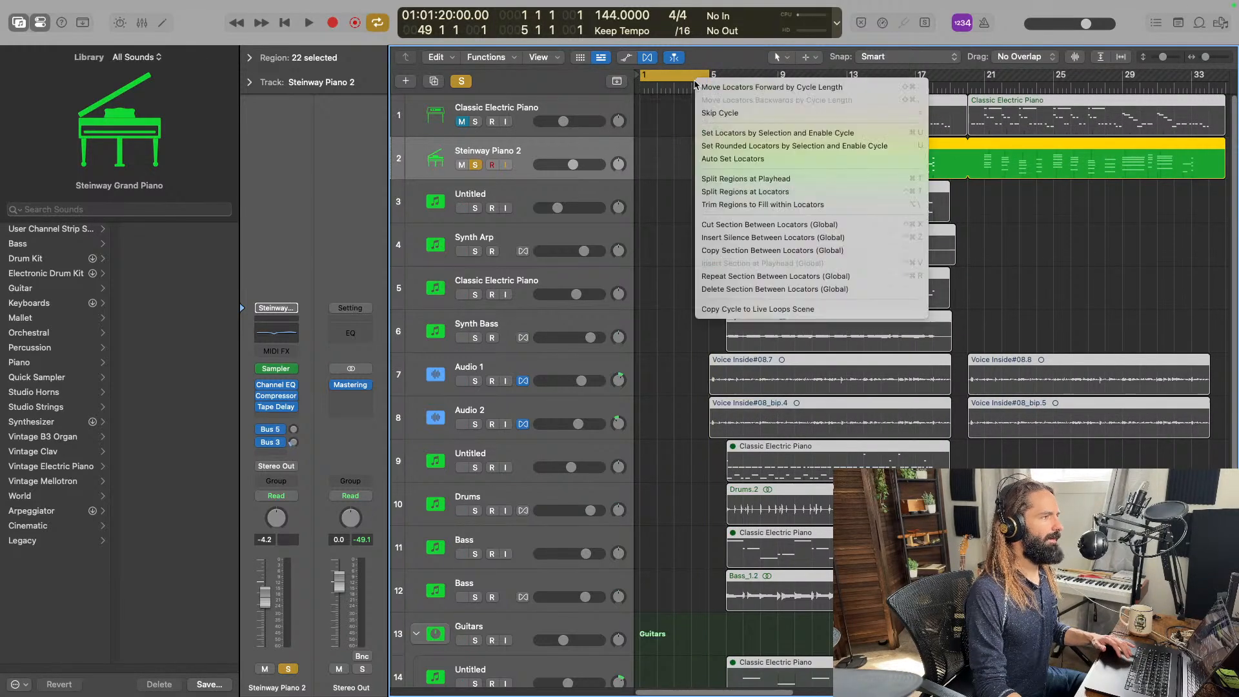
left_click(812, 236)
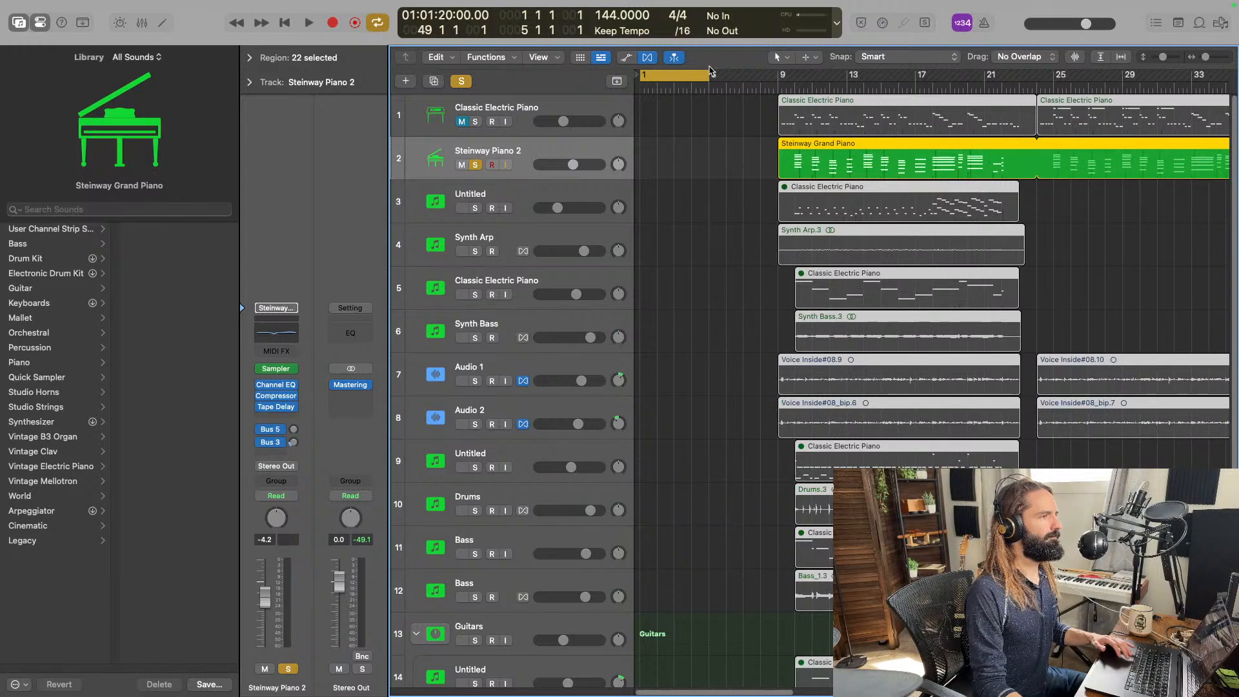
left_click_drag(710, 76, 780, 84)
right_click(765, 79)
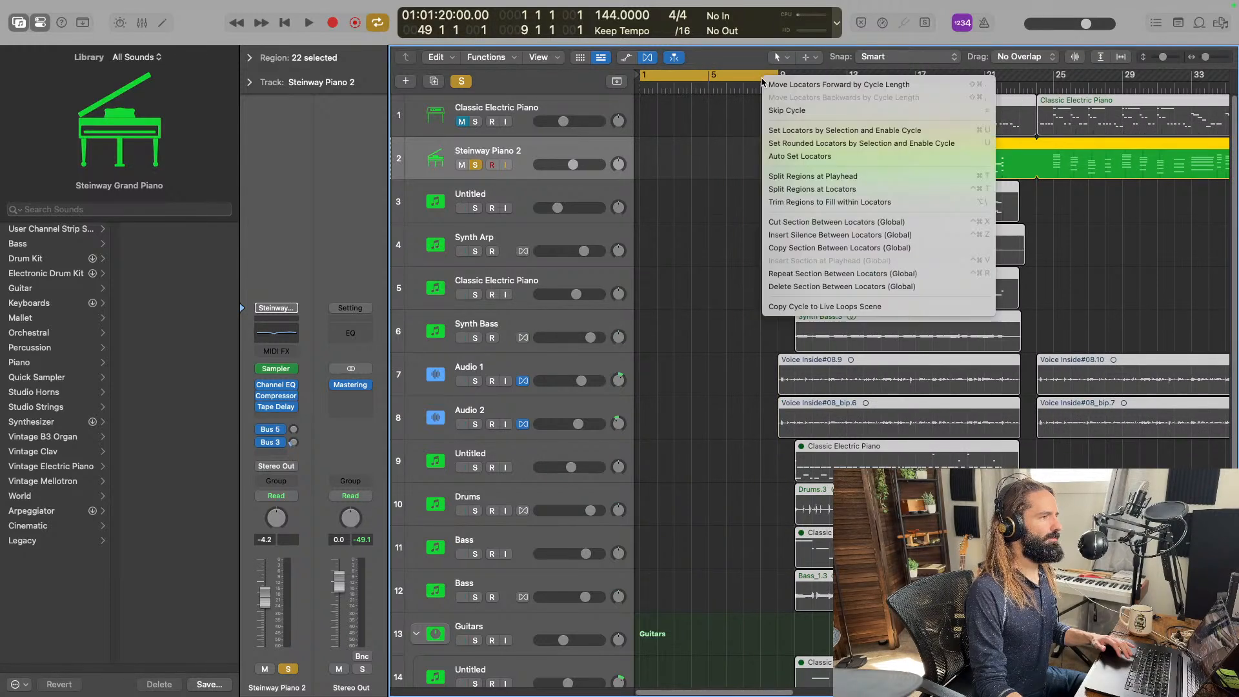
left_click(870, 239)
Insert global silence between bars 1 and 17, and again between bars 1 and 33.
left_click_drag(777, 76, 894, 75)
right_click(895, 75)
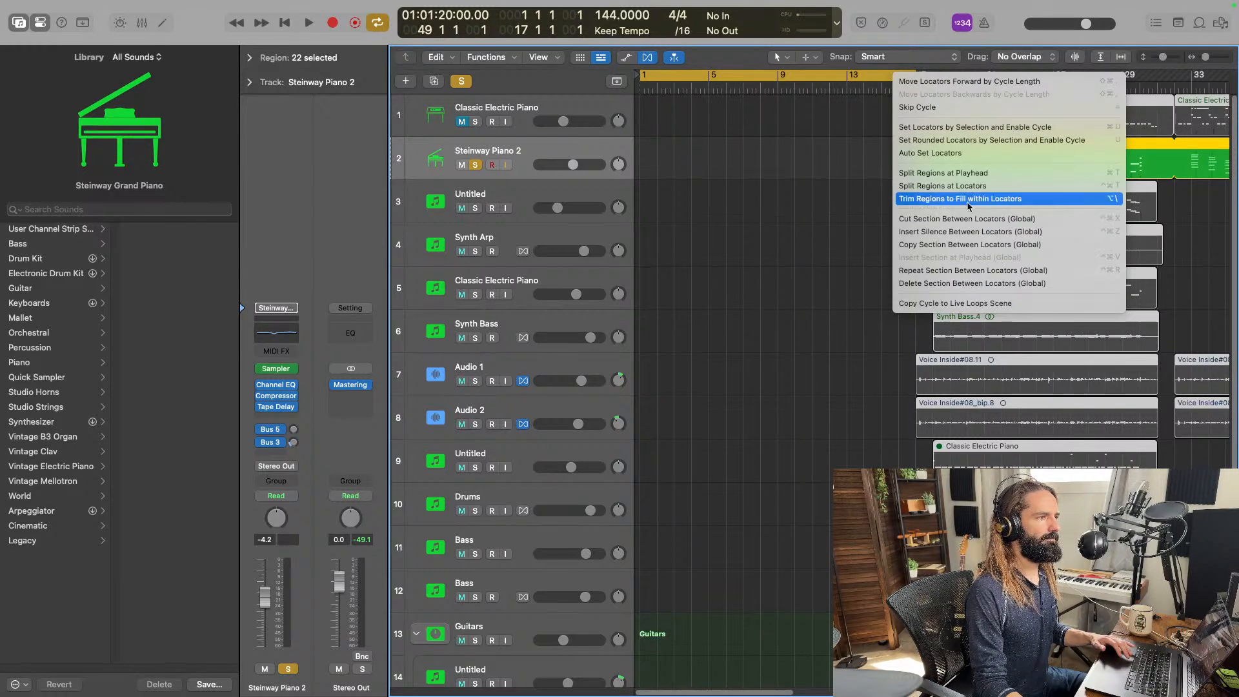
left_click(968, 231)
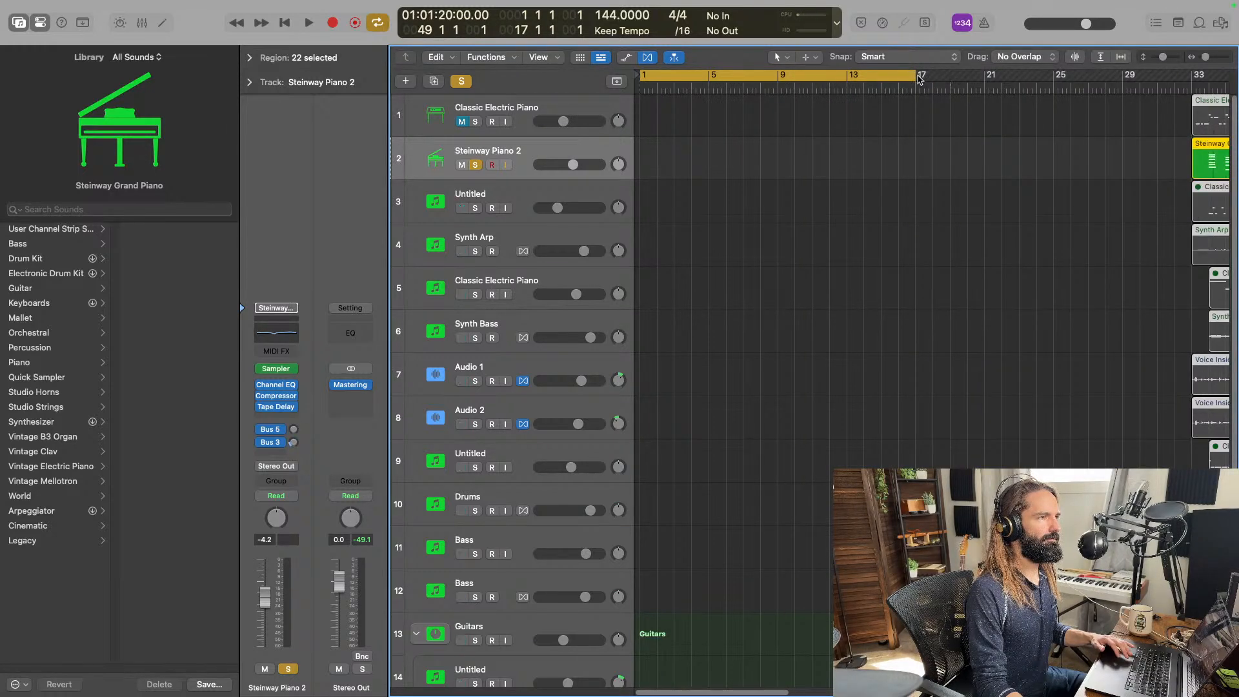
left_click_drag(919, 76, 1133, 76)
right_click(1133, 78)
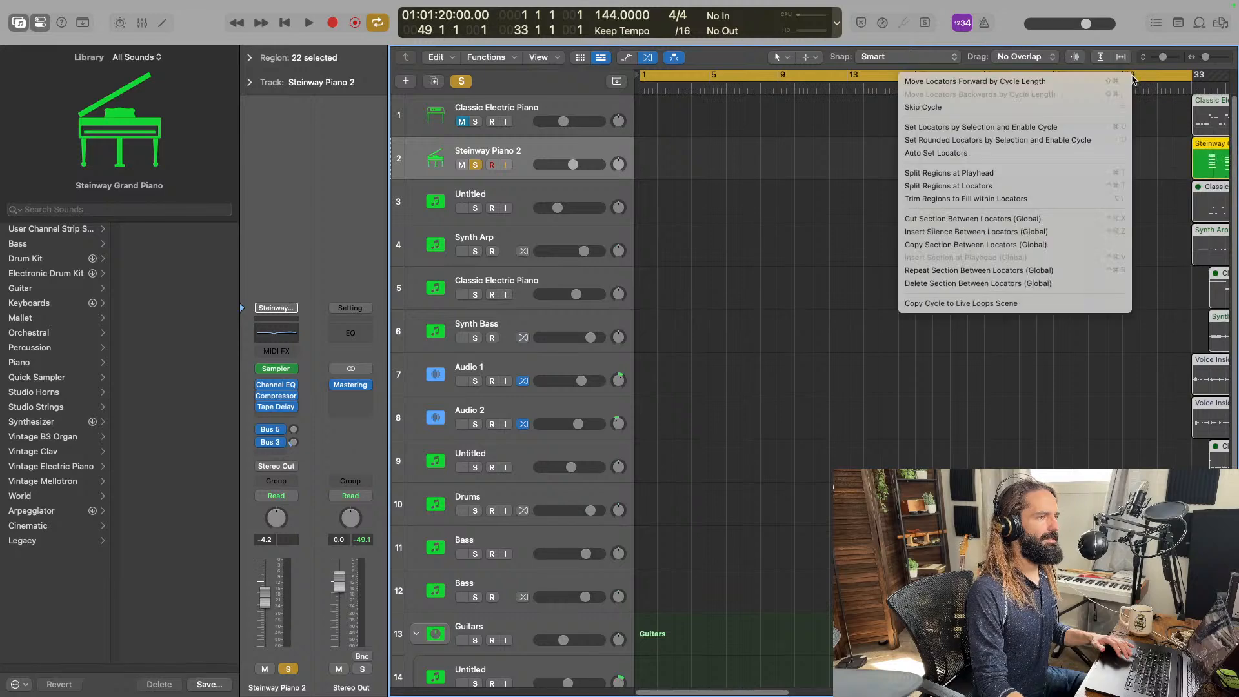
left_click(1058, 232)
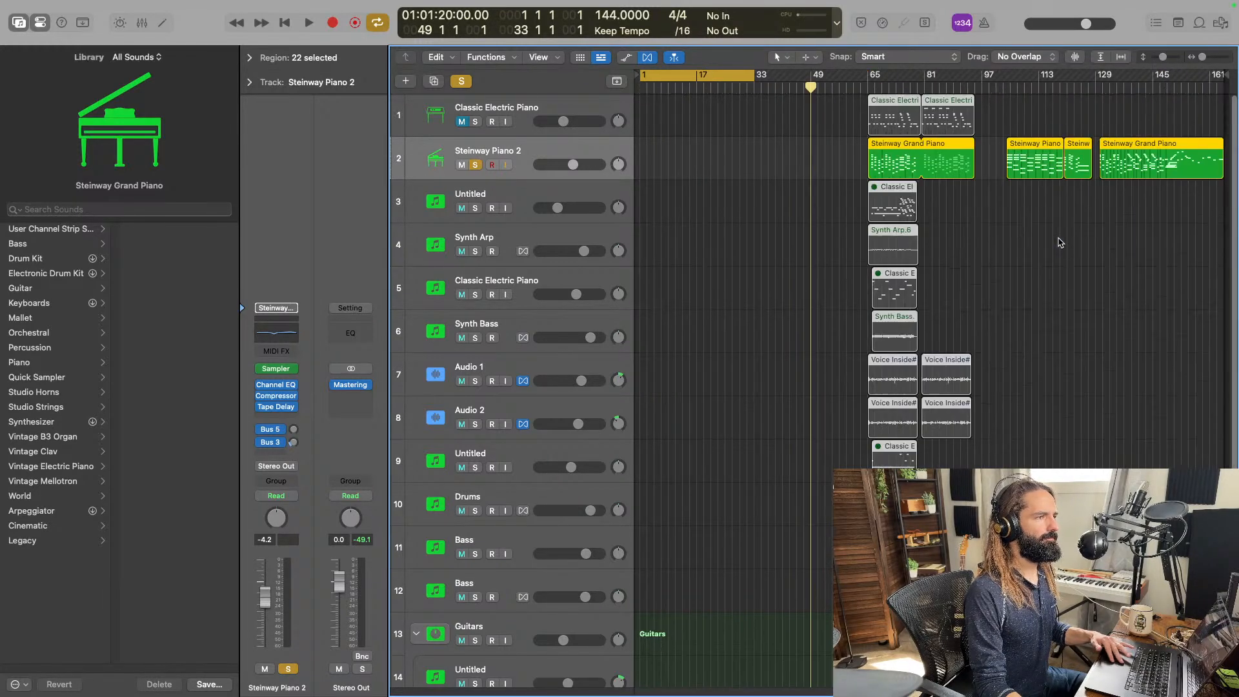
Move both Steinway Piano 2 regions ahead of the main arrangement so they span bars 41 to 65.
left_click(1061, 242)
left_click_drag(984, 141, 799, 150)
scroll(845, 175, "up", 5)
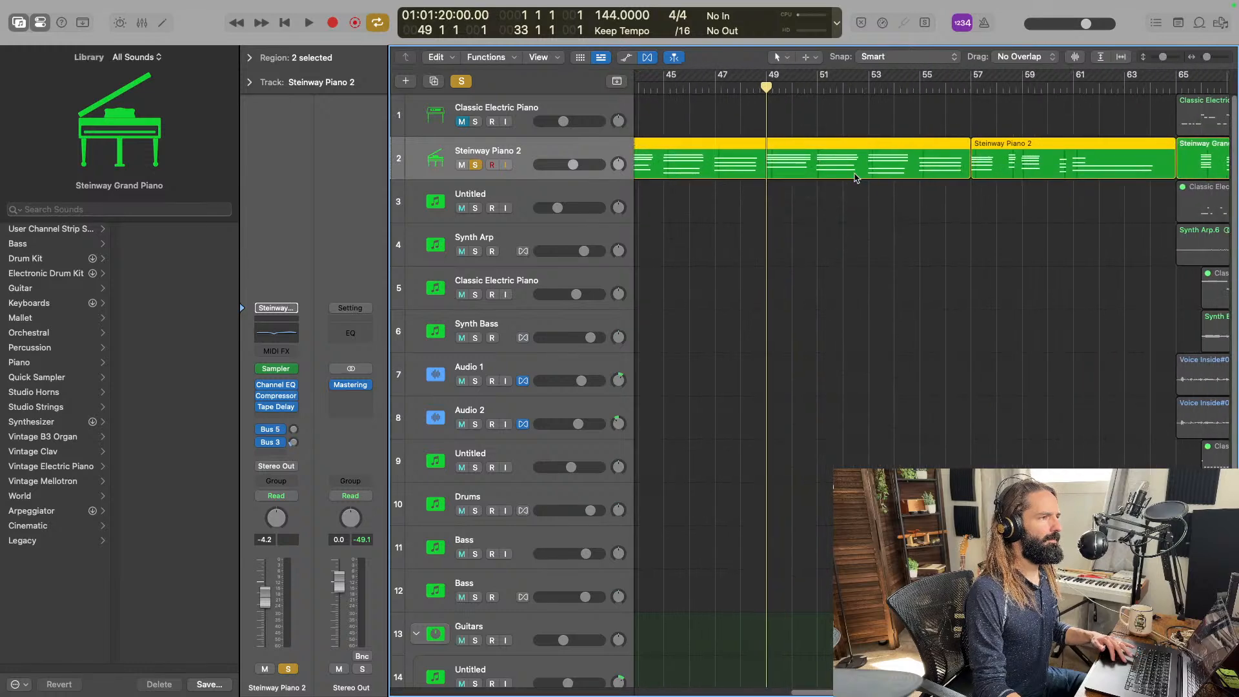
scroll(855, 178, "right", 5)
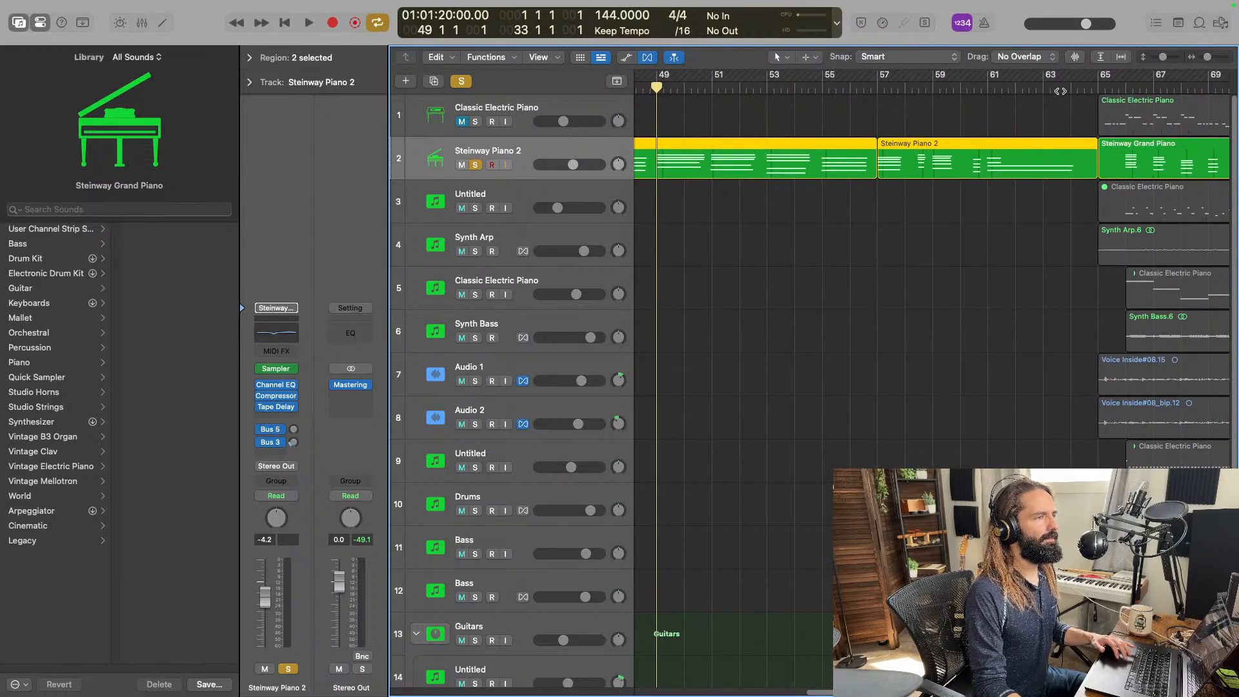
Turn off cycle mode and play the second Steinway Piano 2 region from bar 57.
left_click_drag(889, 87, 879, 85)
key("space")
key("space")
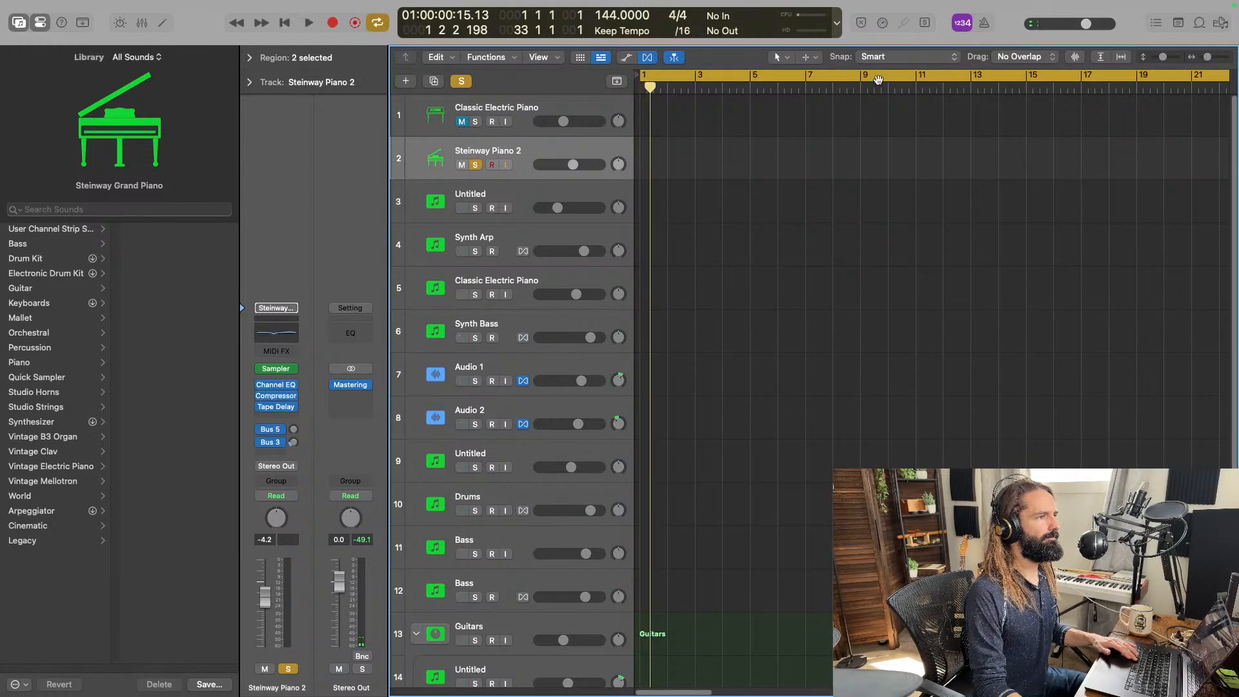
left_click(880, 76)
scroll(1012, 125, "down", 5)
key("space")
scroll(874, 127, "up", 5)
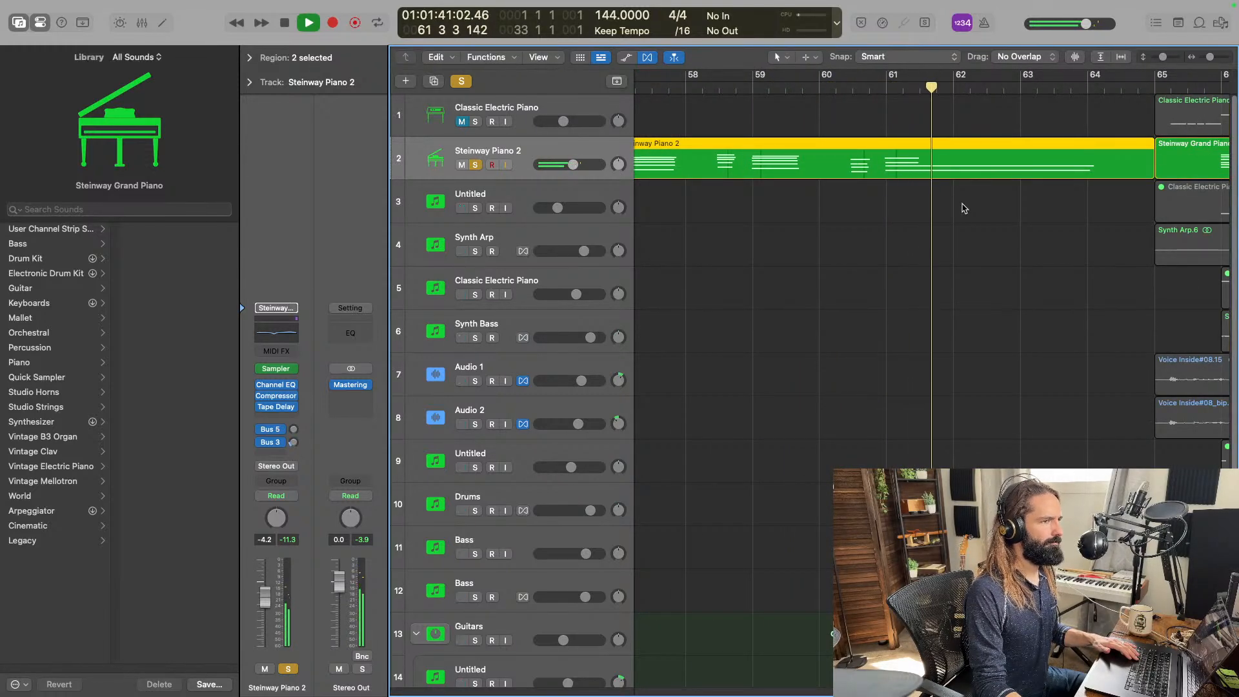
Clear the solo on the Steinway Piano 2 track and play the full mix from bar 41.
left_click(464, 81)
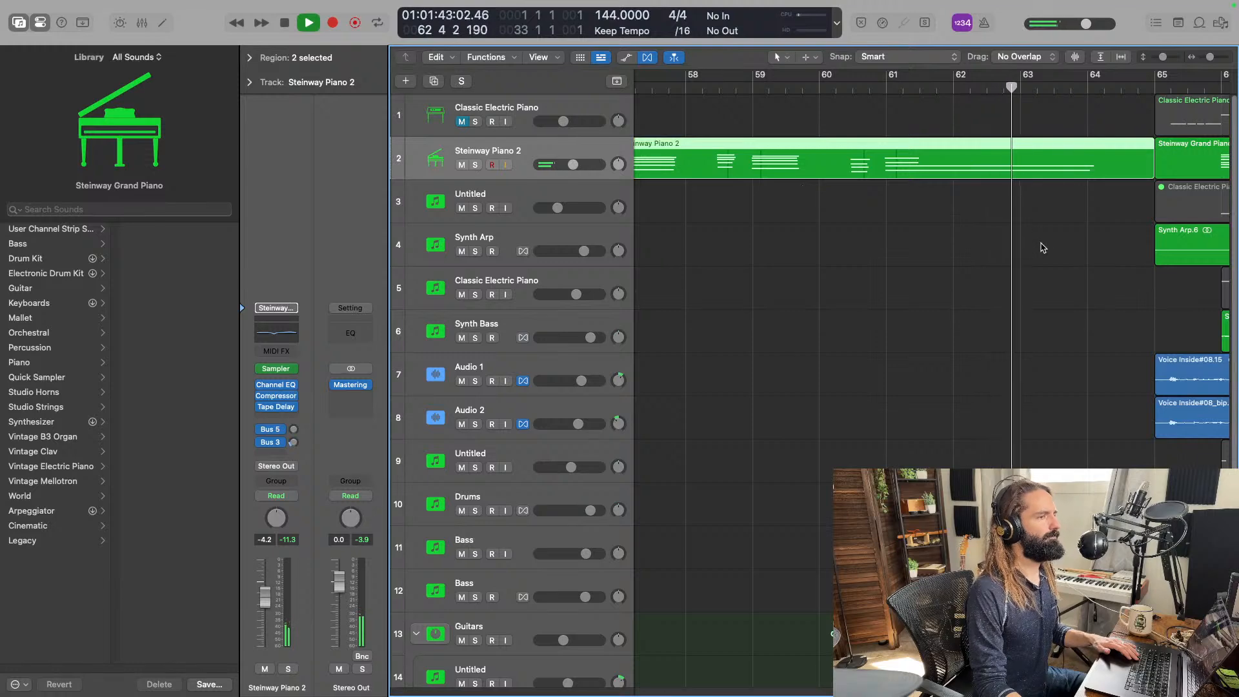
scroll(966, 215, "down", 5)
scroll(917, 187, "left", 5)
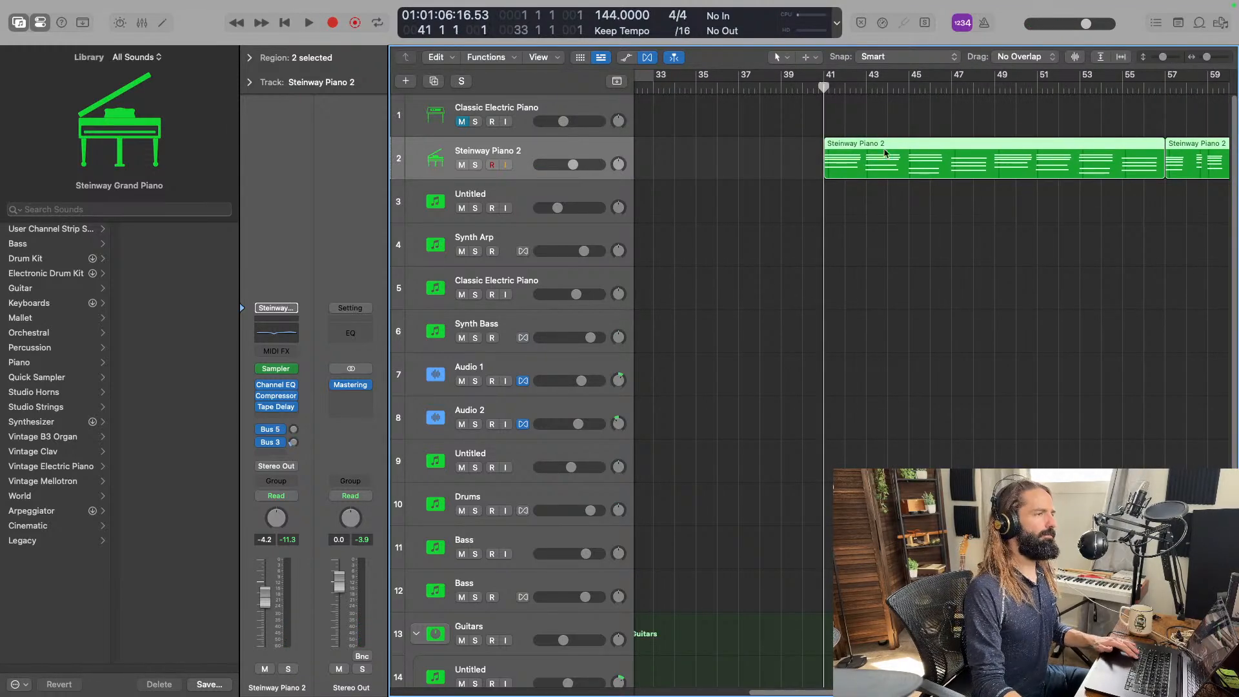
key("space")
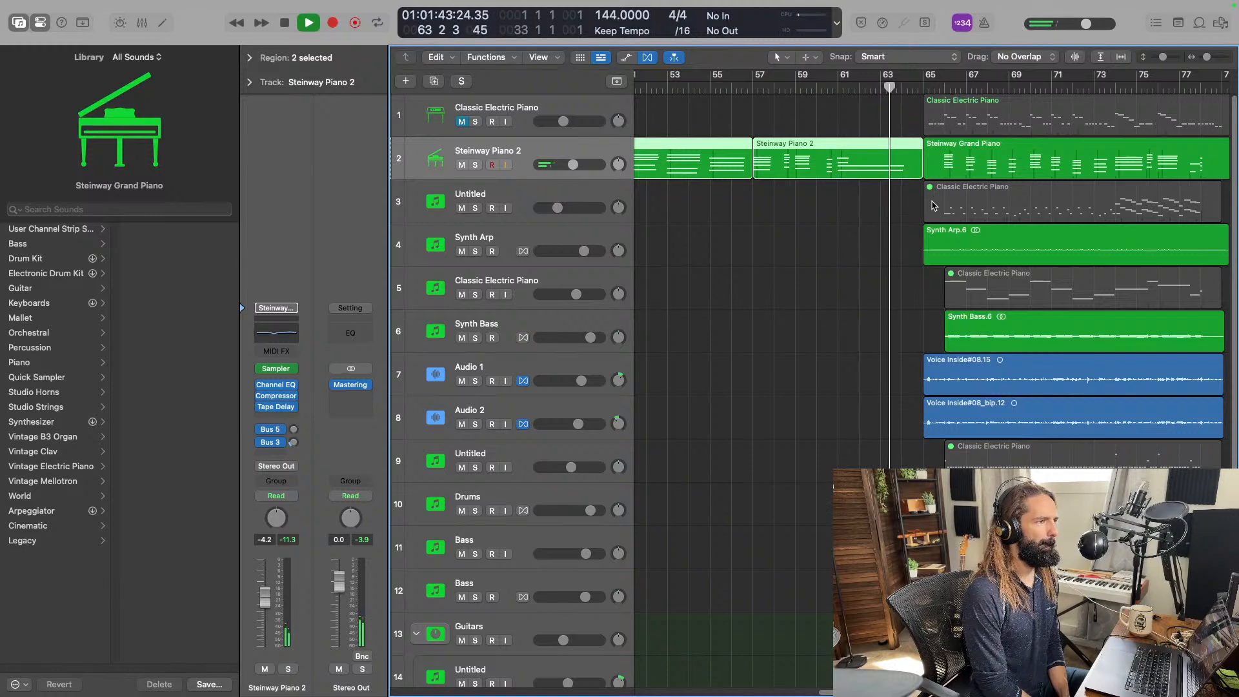
Stop playback and trim the end of the second Steinway Piano 2 region to bar 64.
key("space")
left_click_drag(921, 169, 896, 174)
key("super+z")
Try to move both Steinway Piano 2 regions two bars later, and undo the moves.
left_click(908, 188)
scroll(873, 225, "down", 5)
left_click_drag(852, 213, 887, 182)
scroll(784, 155, "up", 5)
scroll(941, 213, "right", 10)
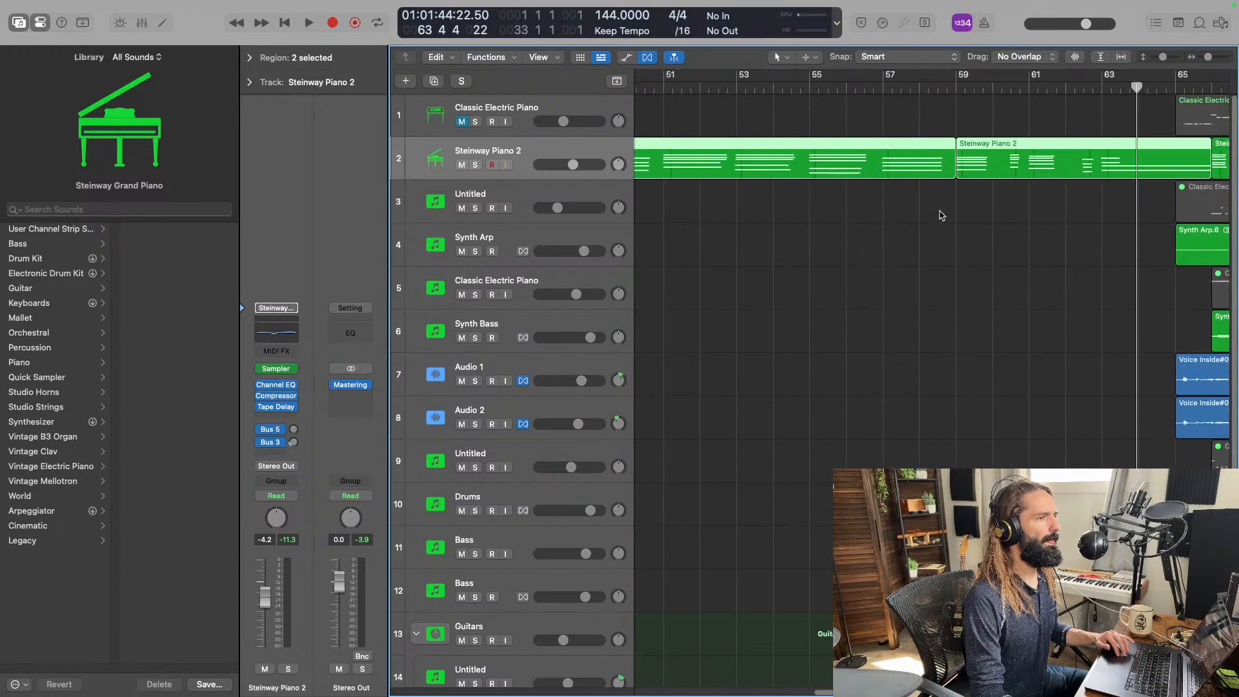
left_click_drag(1030, 171, 974, 168)
key("super+z")
key("super+z")
Move both Steinway Piano 2 regions one bar later so they start at bar 42 and end at bar 65.
left_click(967, 230)
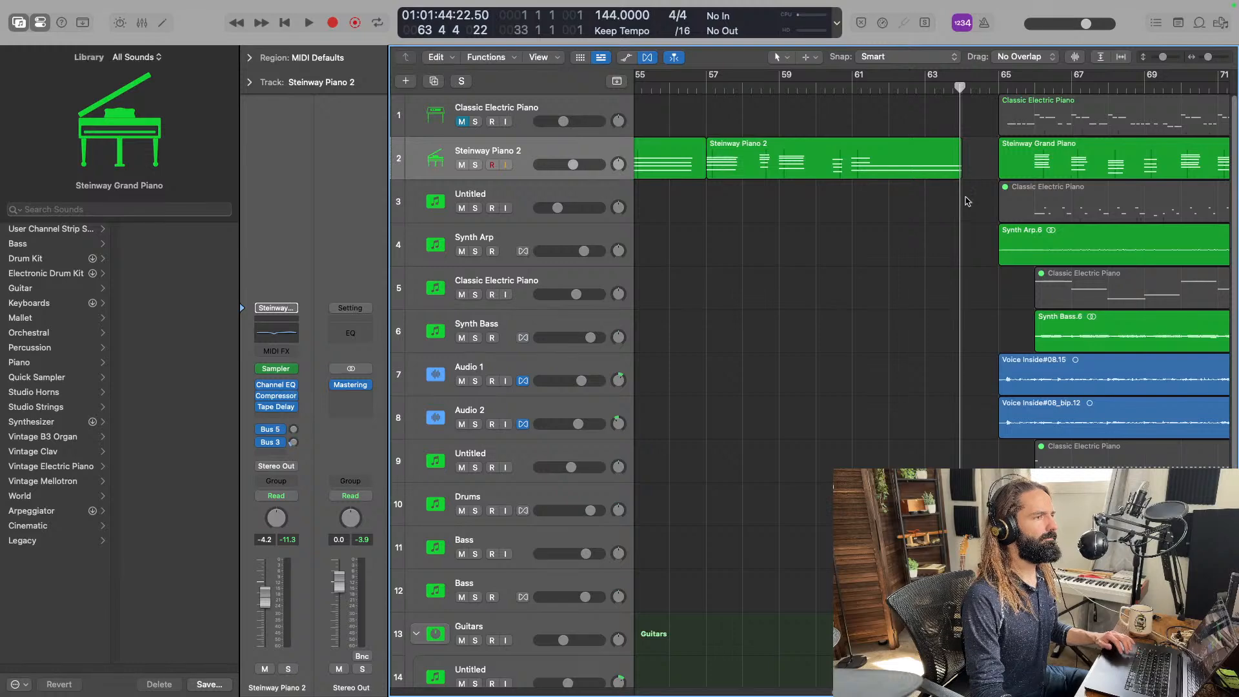
key("super+Left")
scroll(969, 219, "left", 2)
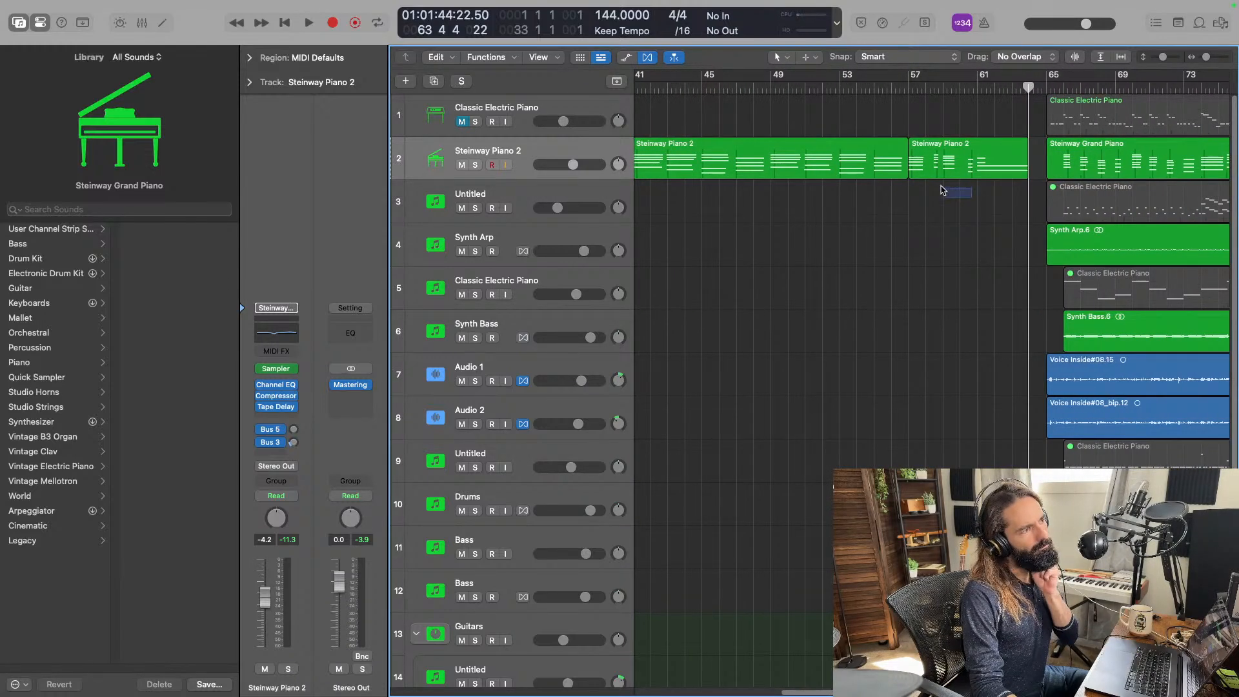
left_click_drag(942, 190, 899, 143)
Play the transition from about bar 61, and listen to the whole piano section from bar 42 past bar 65.
double_click(978, 88)
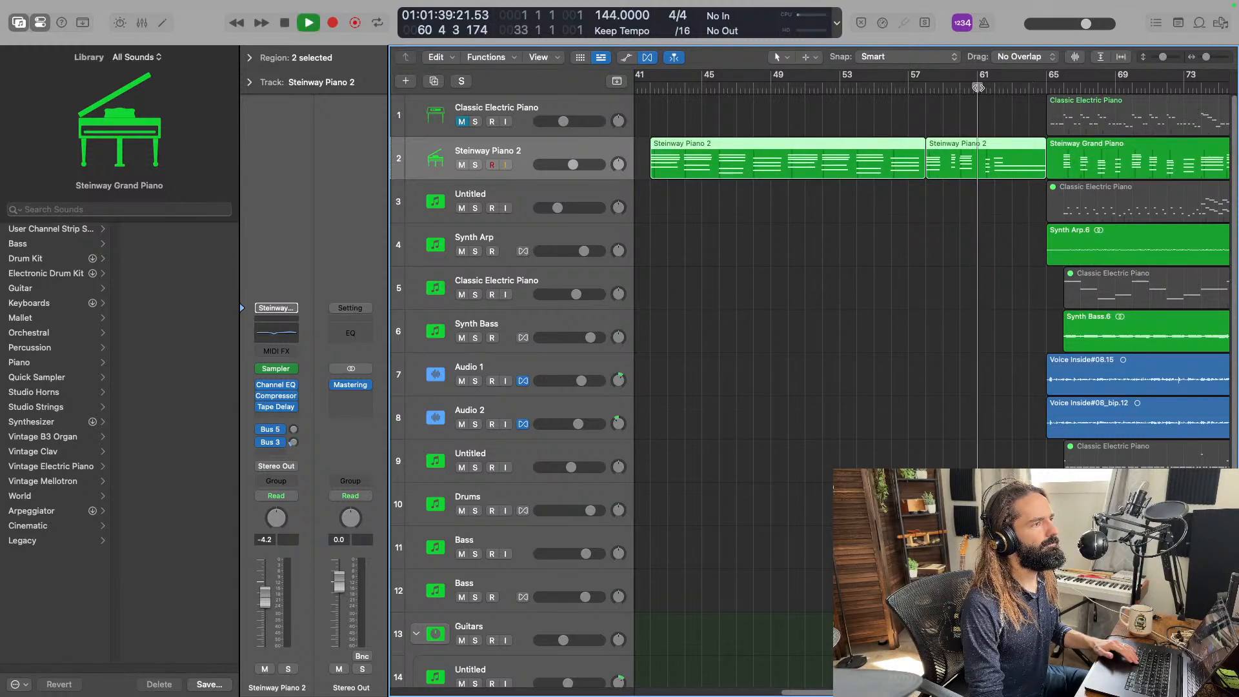
scroll(888, 86, "left", 1)
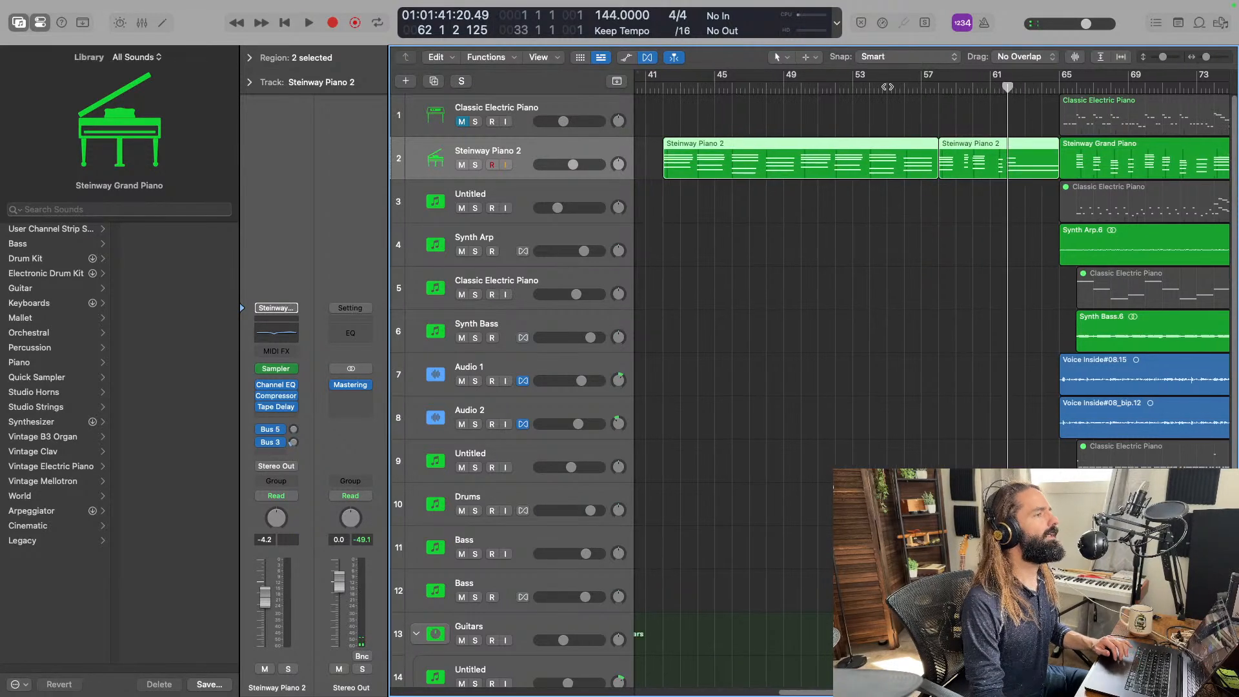
left_click(665, 88)
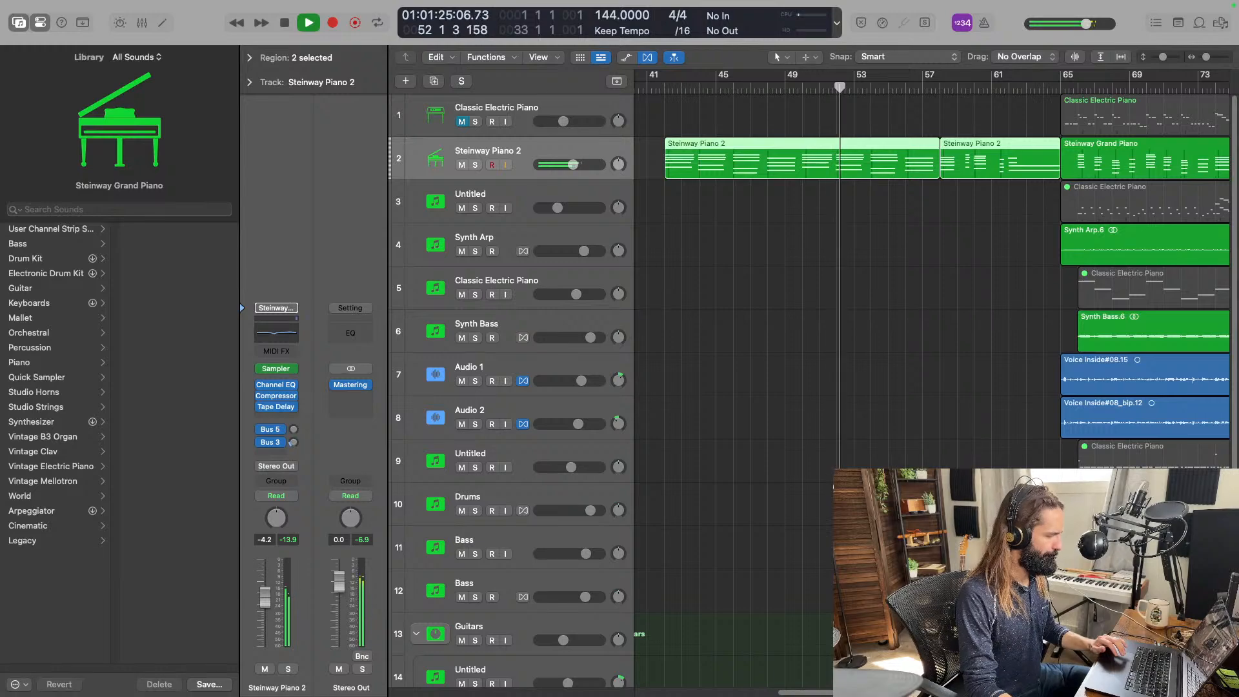
key("ctrl+Left")
key("ctrl+Right")
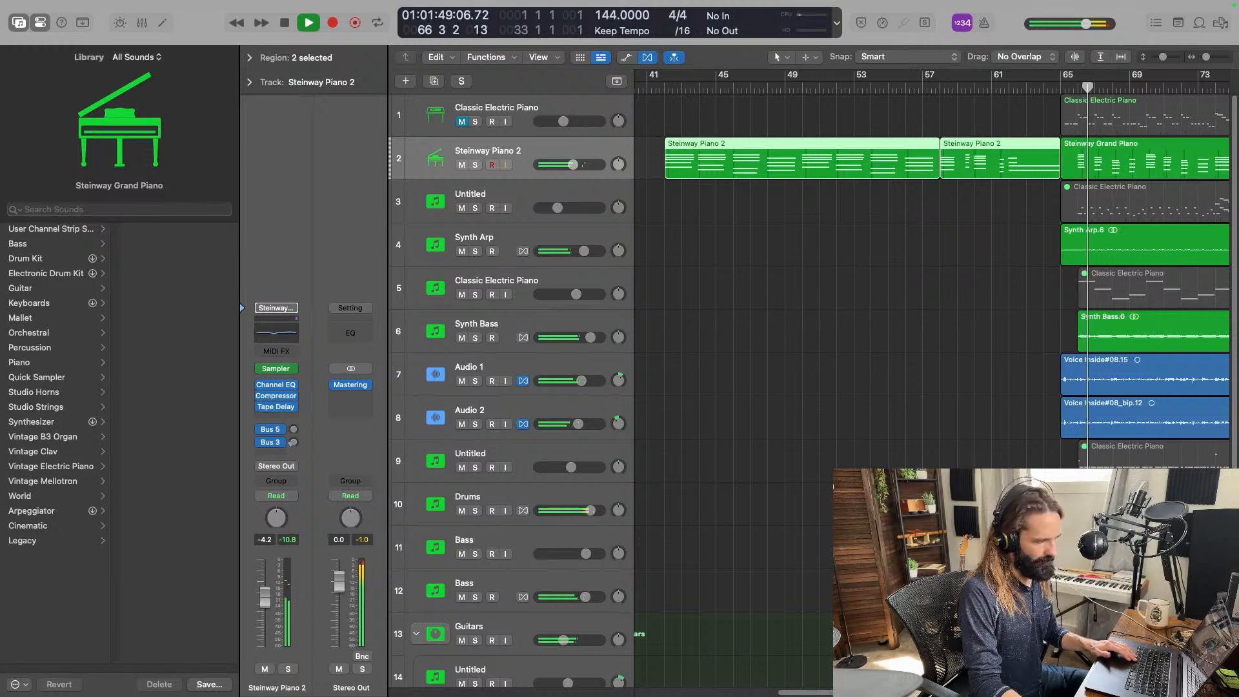
left_click(769, 294)
key("space")
Place the playhead at bar 42, and unmute and select the first Classic Electric Piano track.
left_click(663, 89)
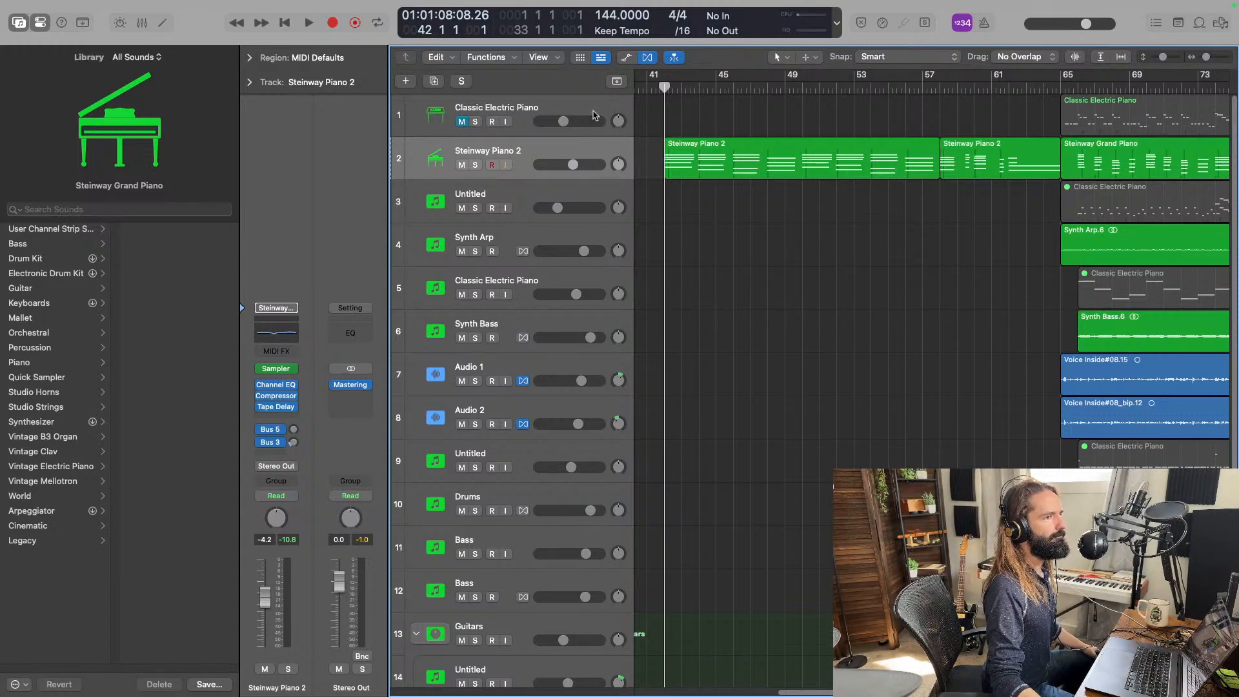
left_click(466, 120)
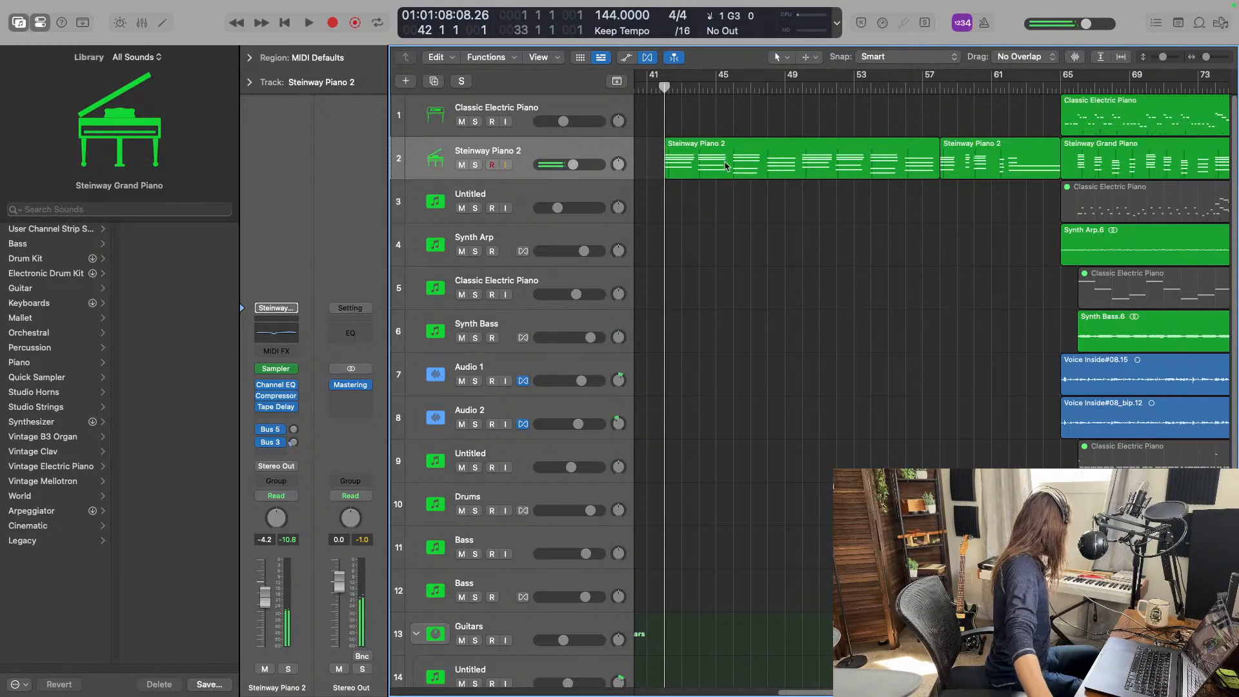
left_click(617, 116)
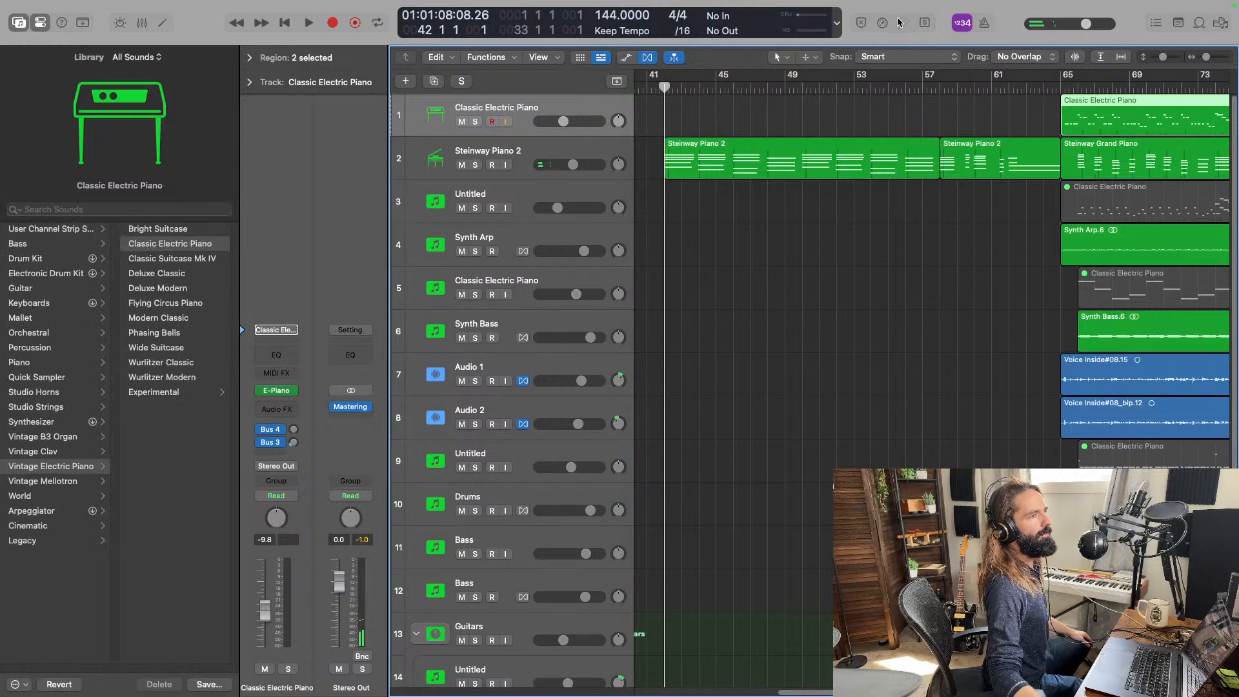
Set the cycle range to bars 41 to 65 over the Steinway Piano 2 section.
left_click_drag(664, 82, 1070, 116)
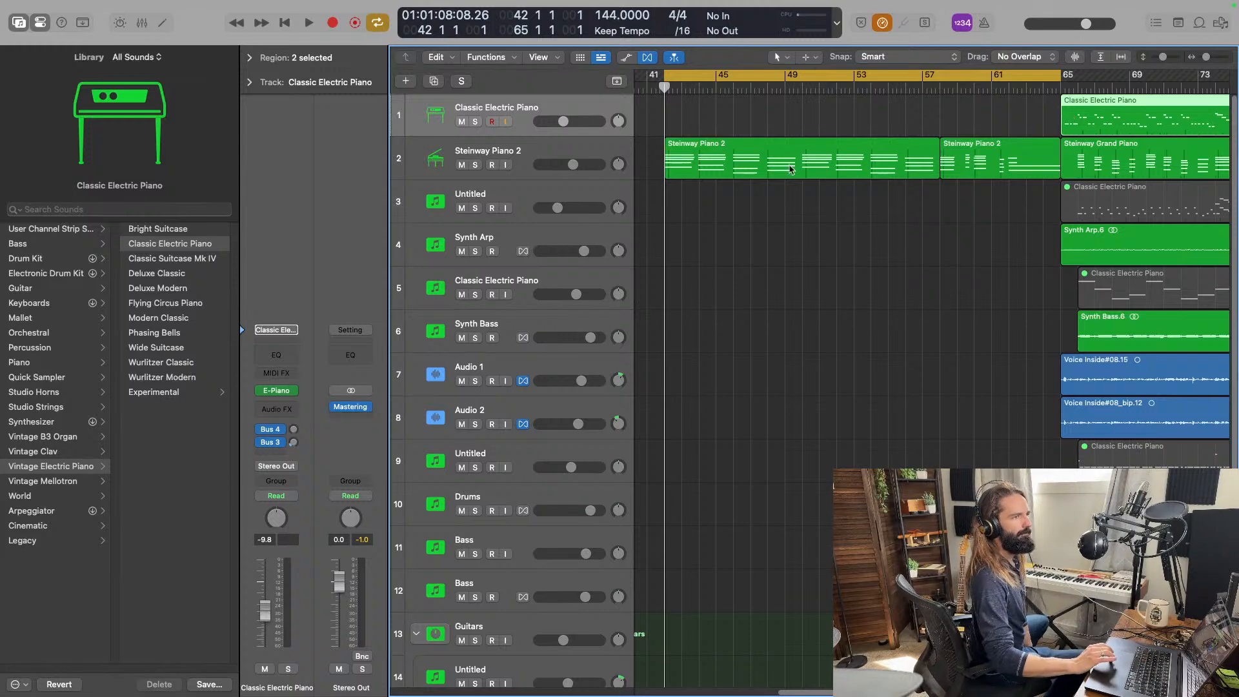
scroll(771, 256, "left", 3)
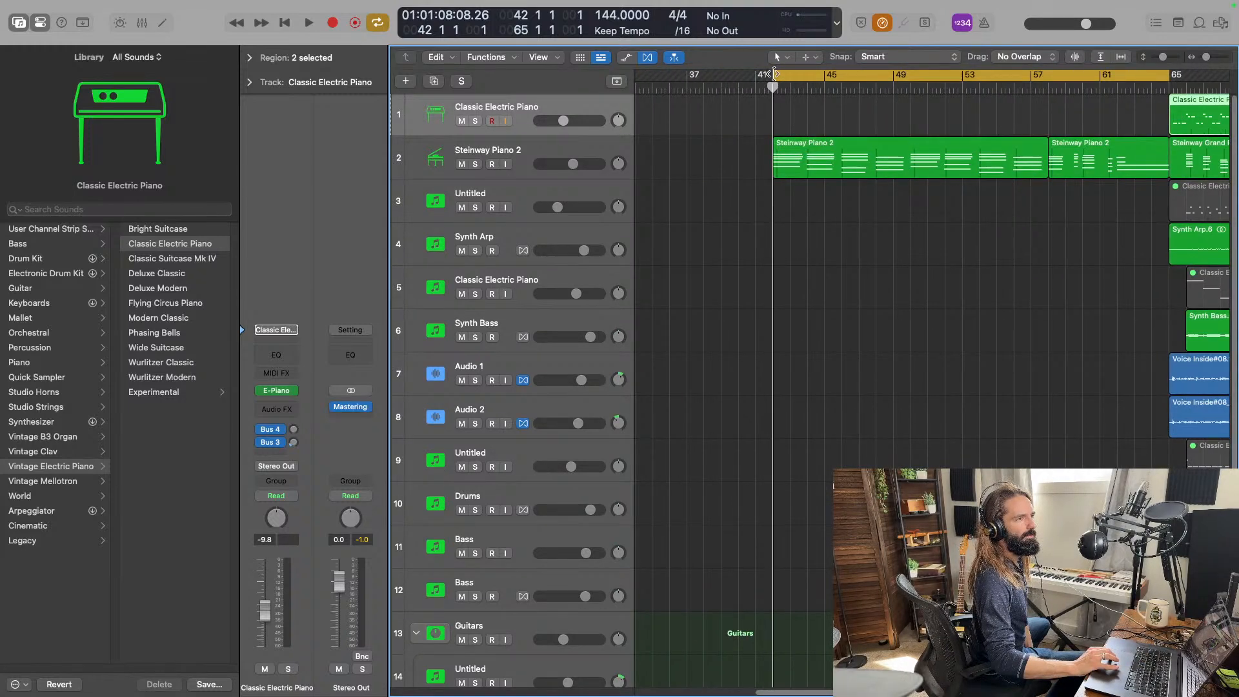
left_click_drag(775, 74, 757, 74)
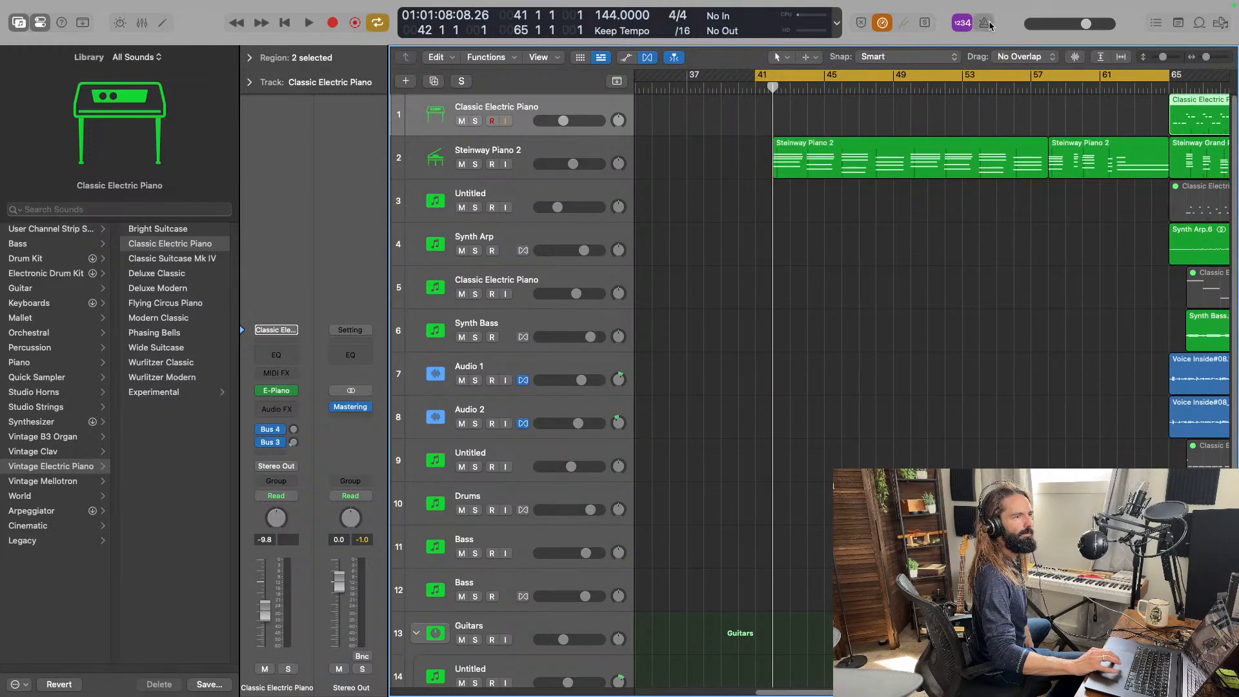
key("r")
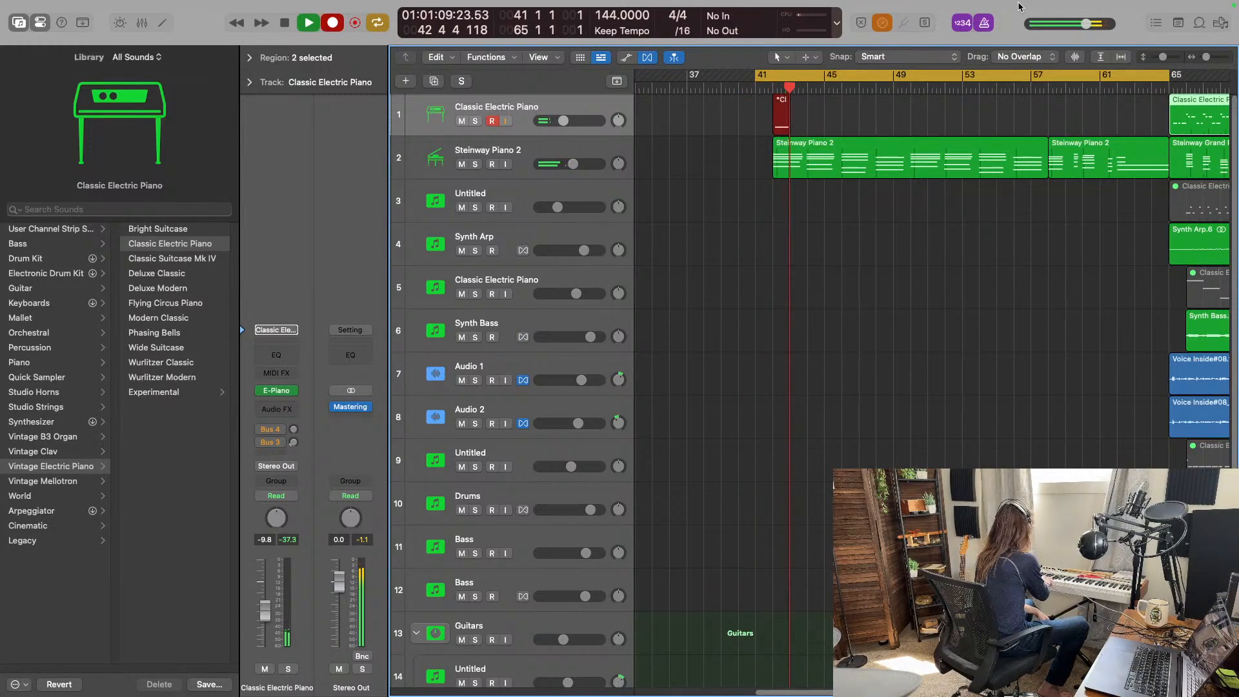
key("space")
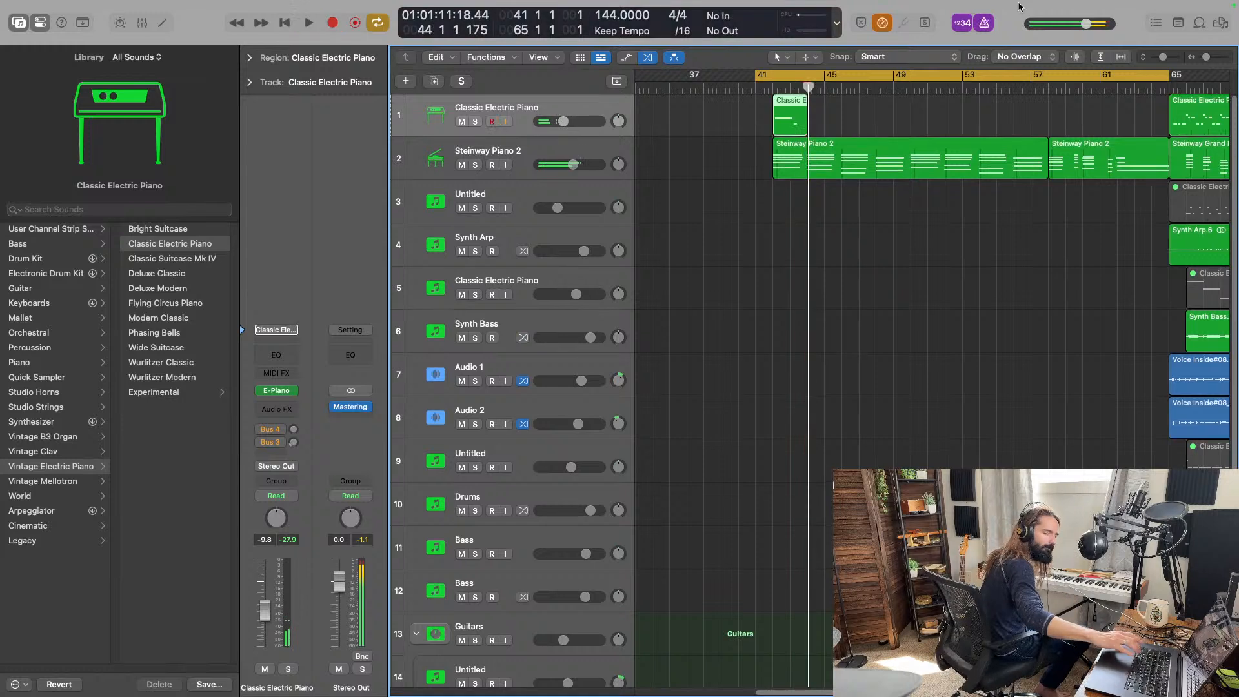
key("r")
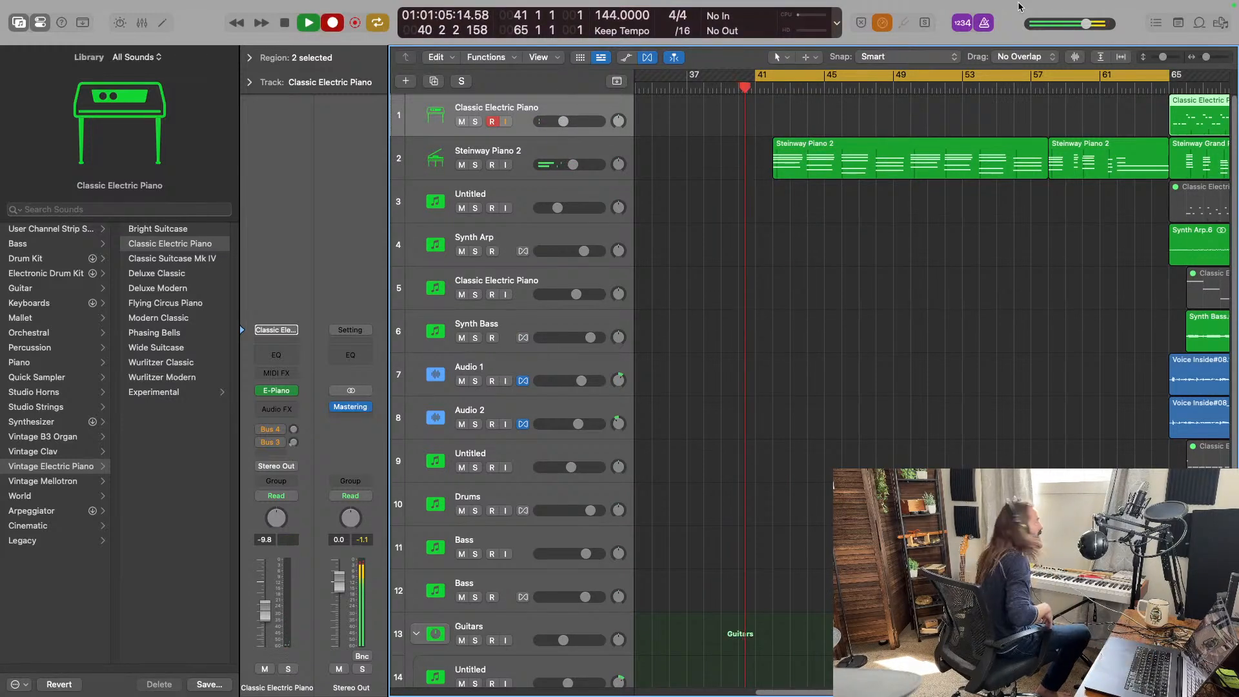
Raise the first Classic Electric Piano track's volume to -0.8 dB and record a part over bars 41 to 65.
mouse_move(996, 4)
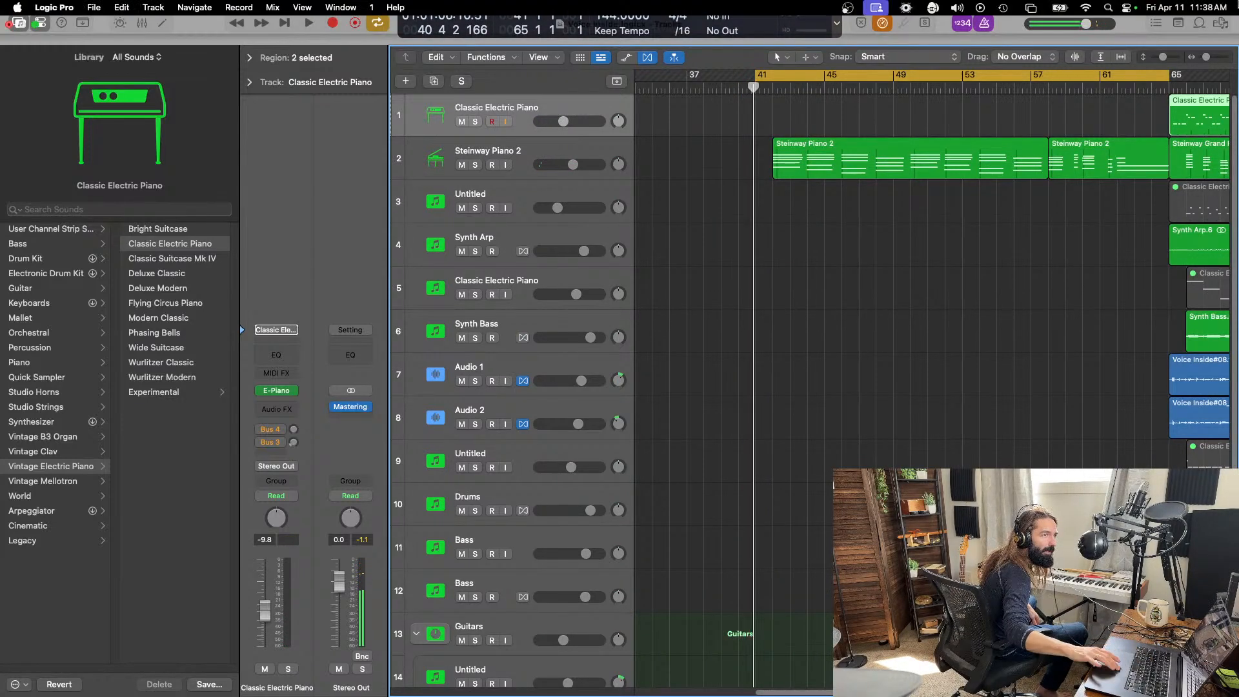
left_click_drag(563, 124, 582, 124)
key("r")
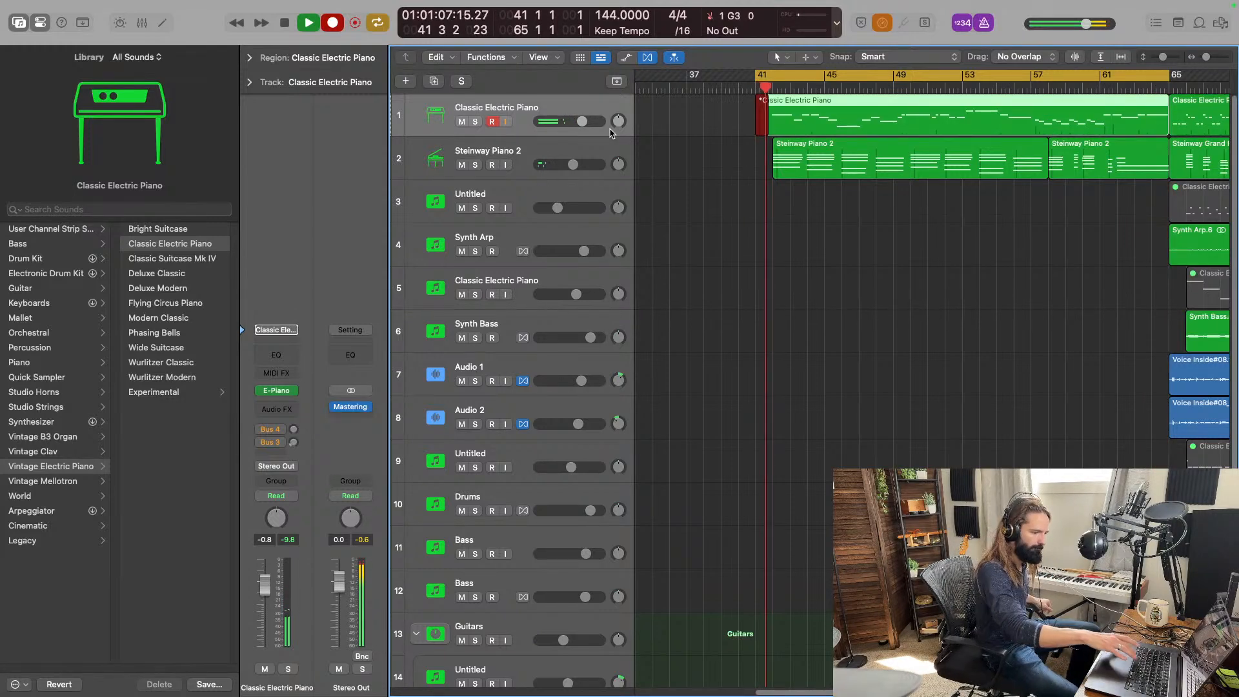
key("space")
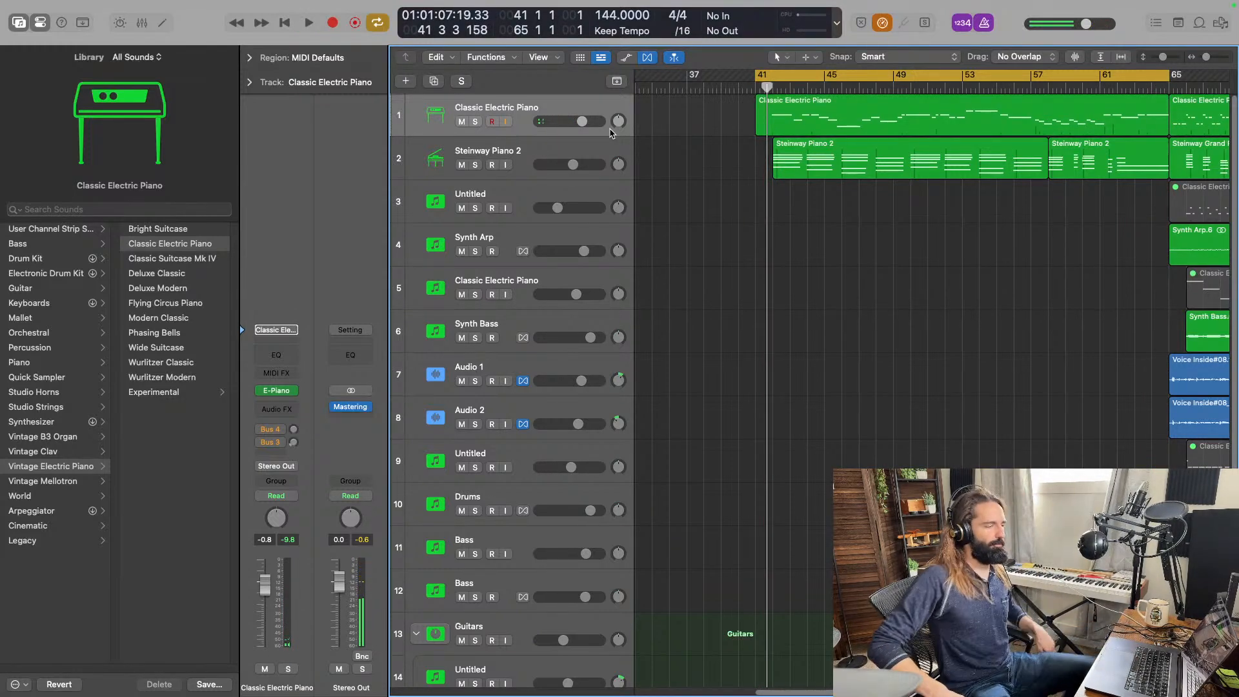
Quantize the recorded Classic Electric Piano notes to 1/8 notes and even out their velocities at about 97.
double_click(901, 123)
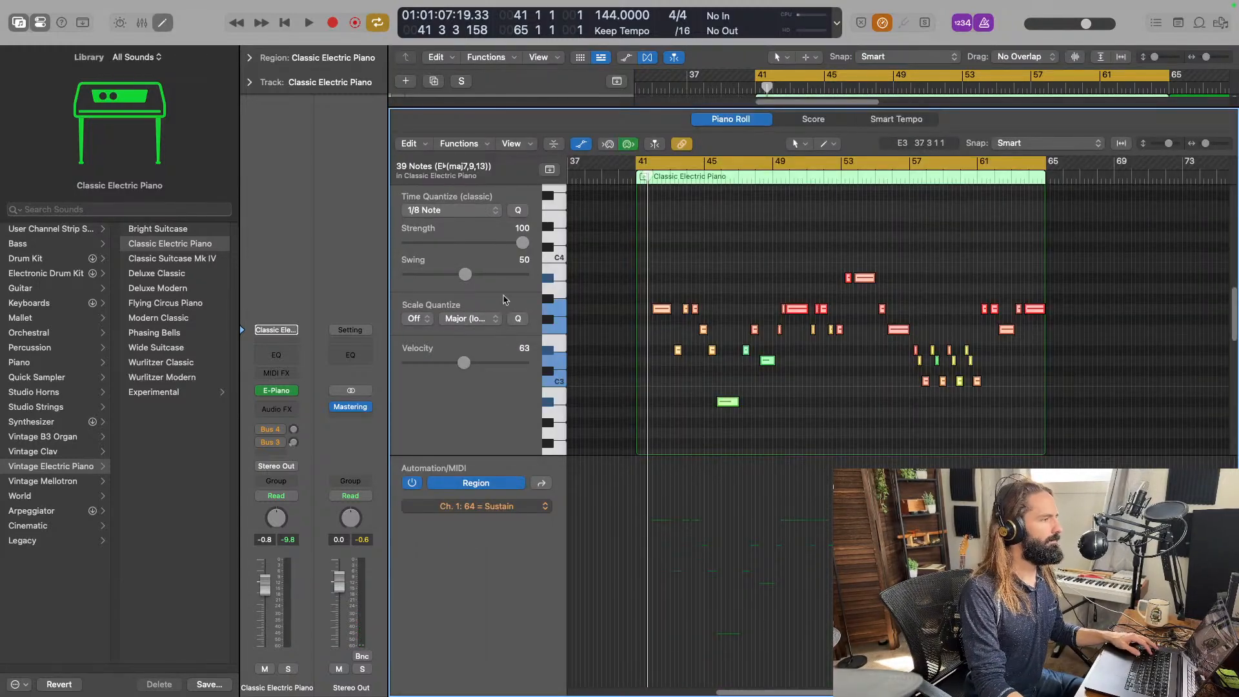
left_click(519, 213)
left_click(510, 507)
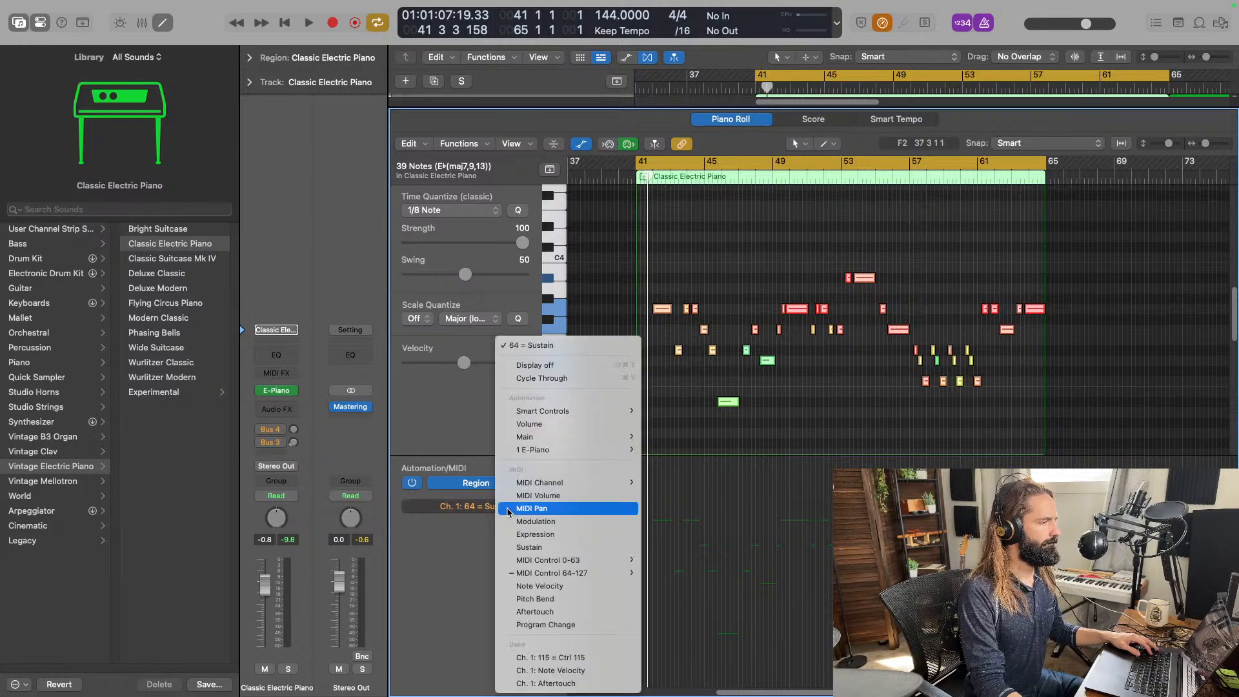
left_click(584, 673)
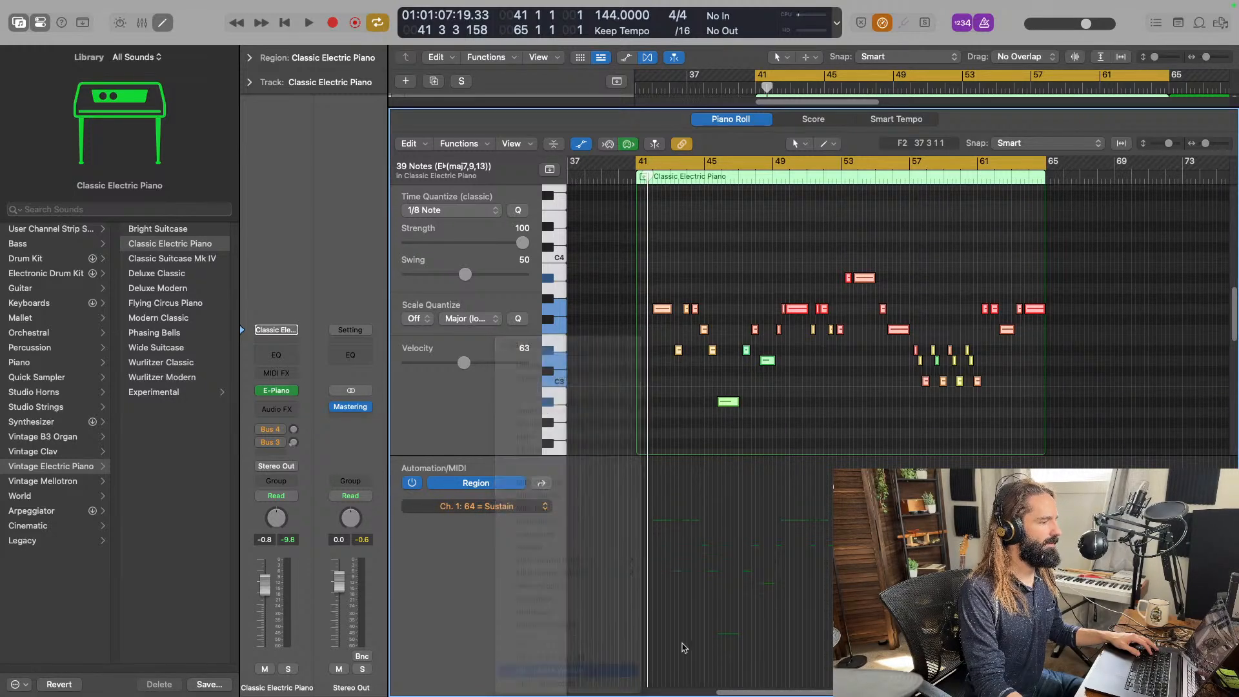
left_click_drag(795, 561, 758, 609)
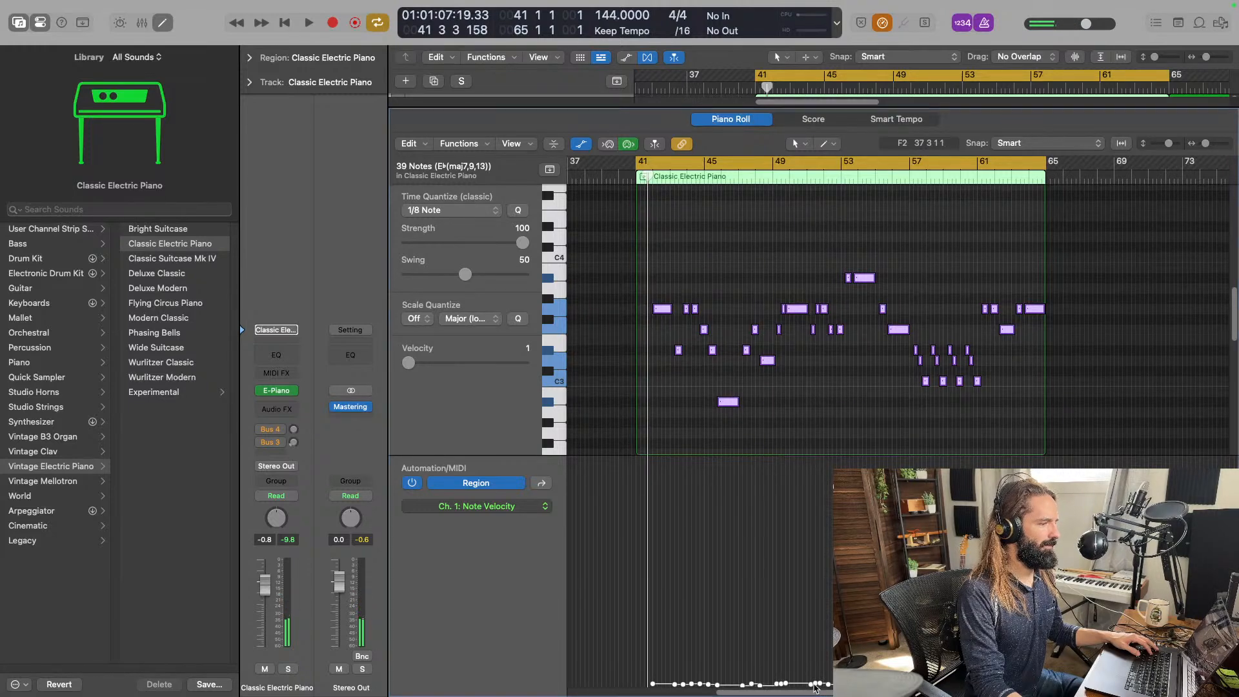
scroll(817, 682, "right", 2)
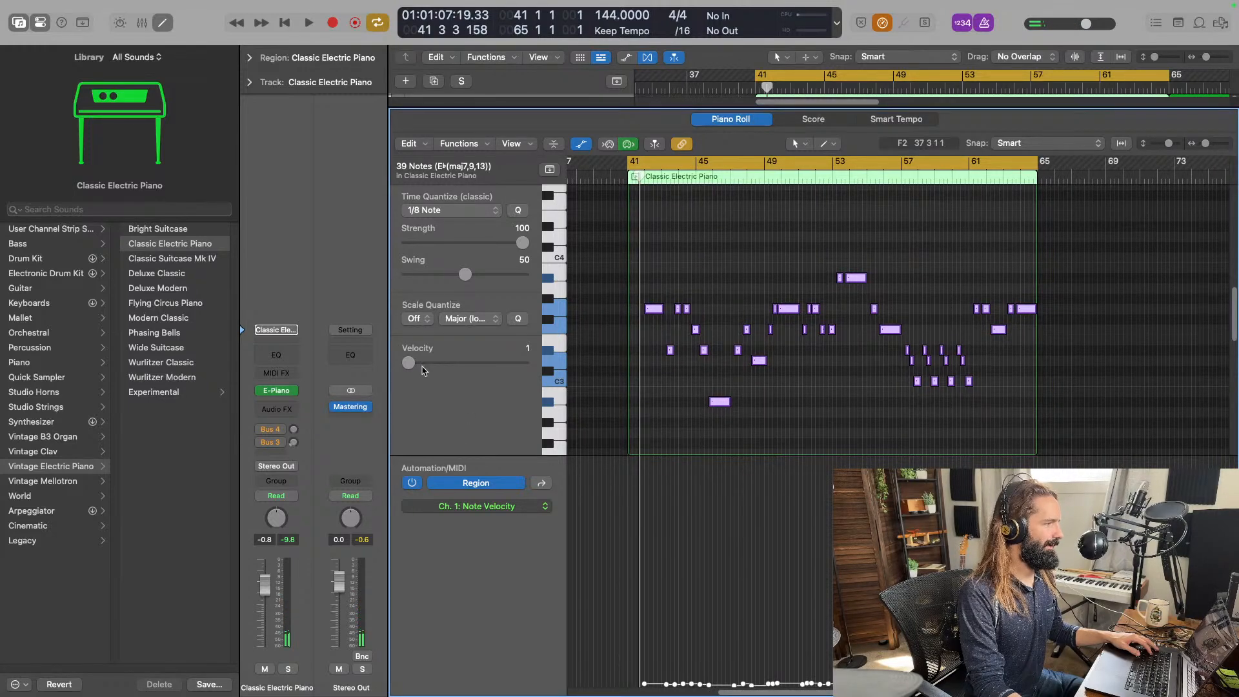
left_click_drag(424, 371, 498, 373)
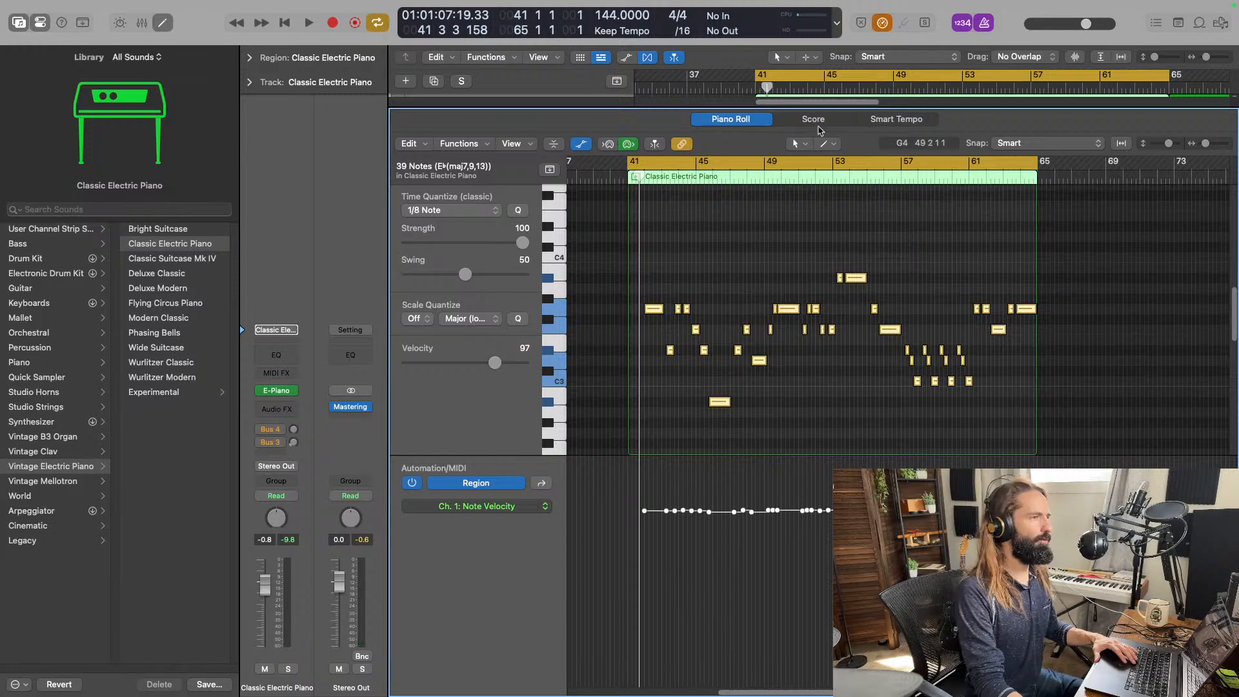
Turn off Low Latency Mode and listen to the edited electric piano part through to bar 64.
left_click(876, 25)
key("space")
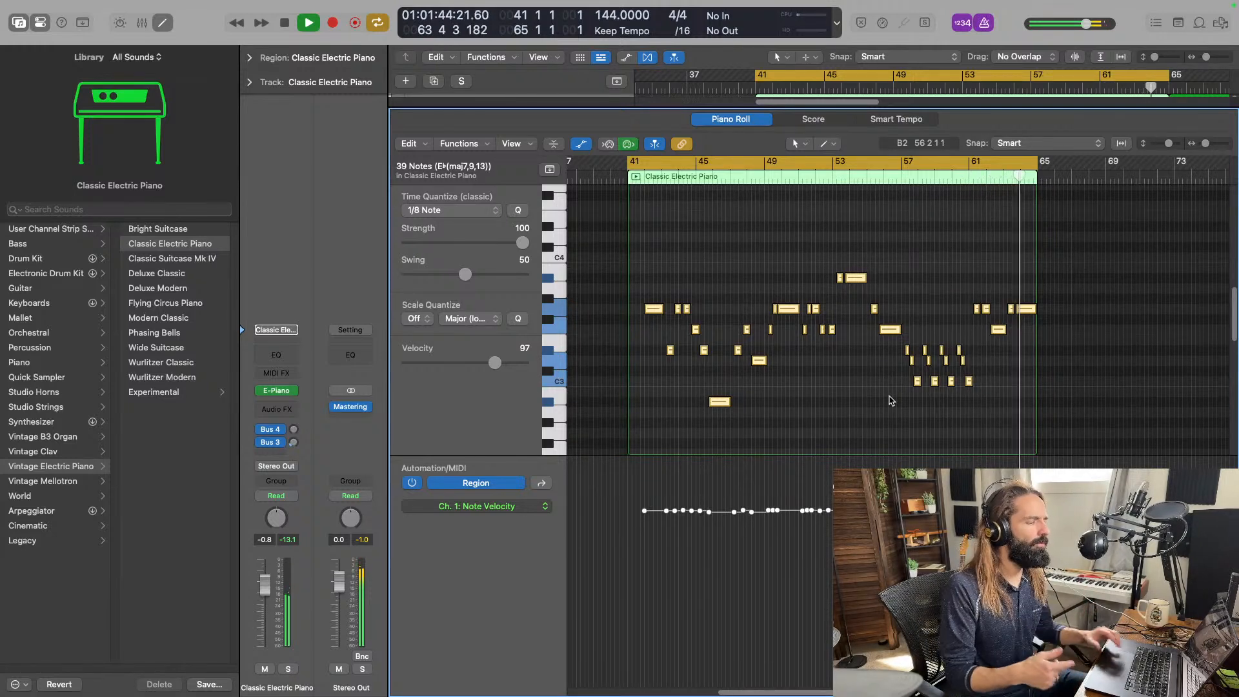
key("space")
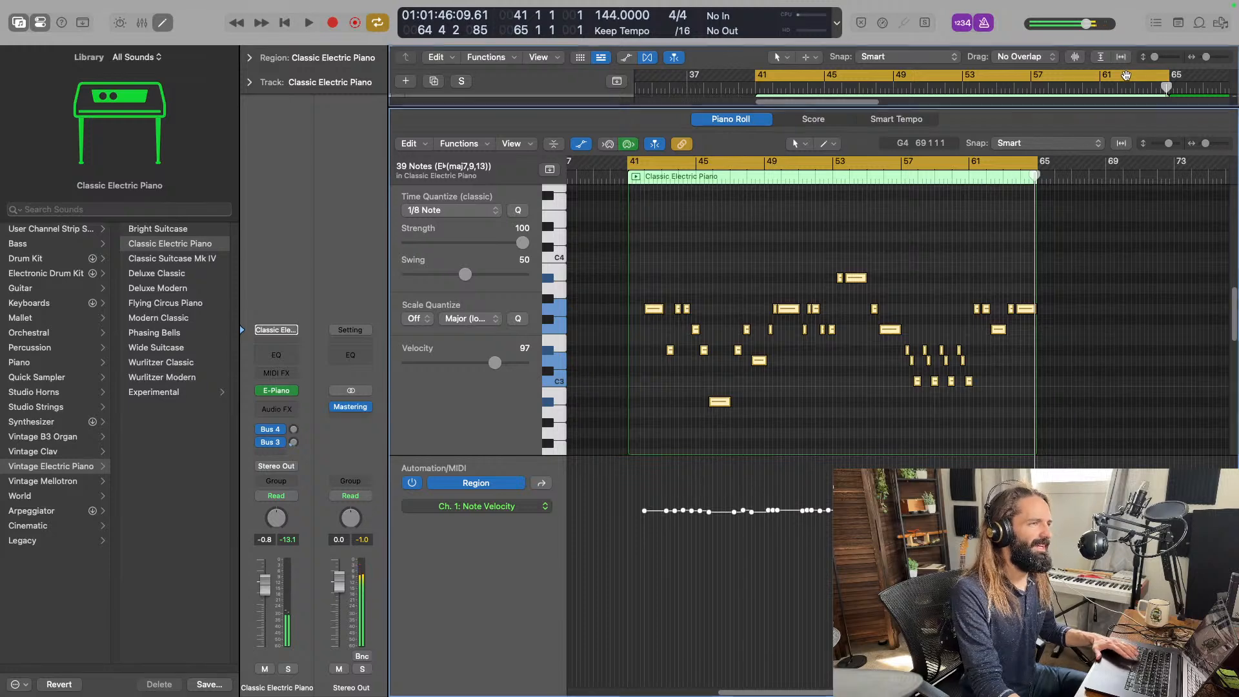
Turn off cycle mode and trim the new Classic Electric Piano region's start to the playhead at bar 42.
left_click(1126, 73)
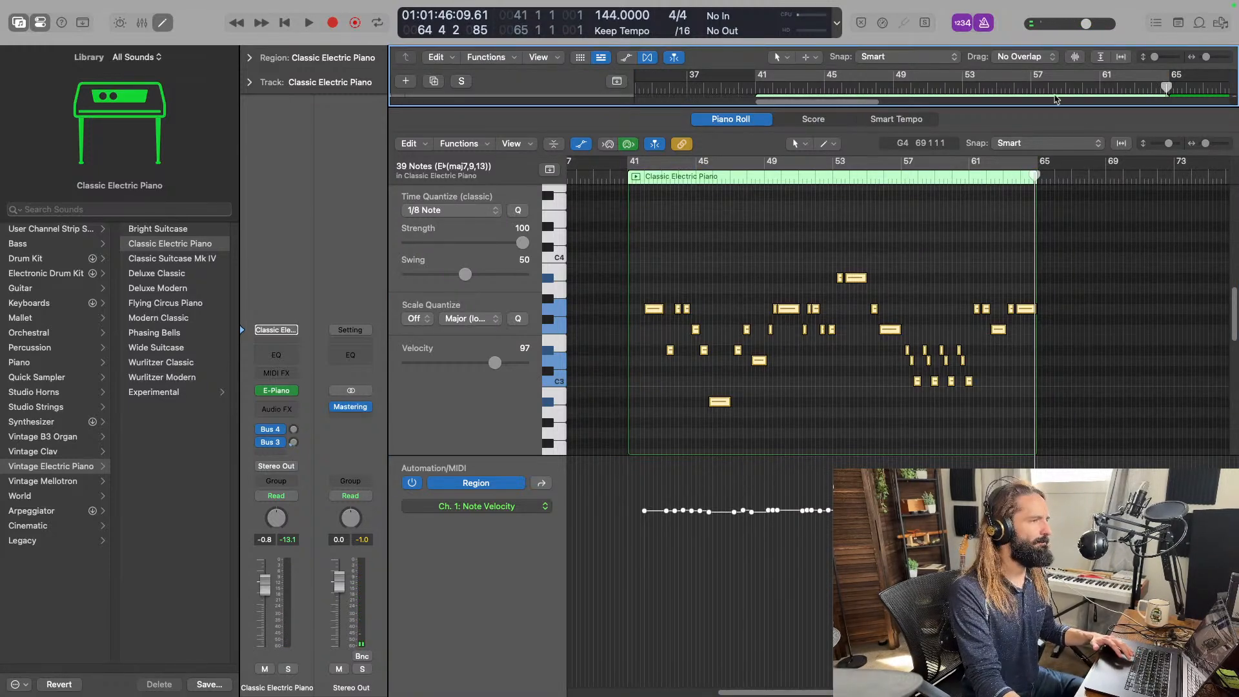
key("e")
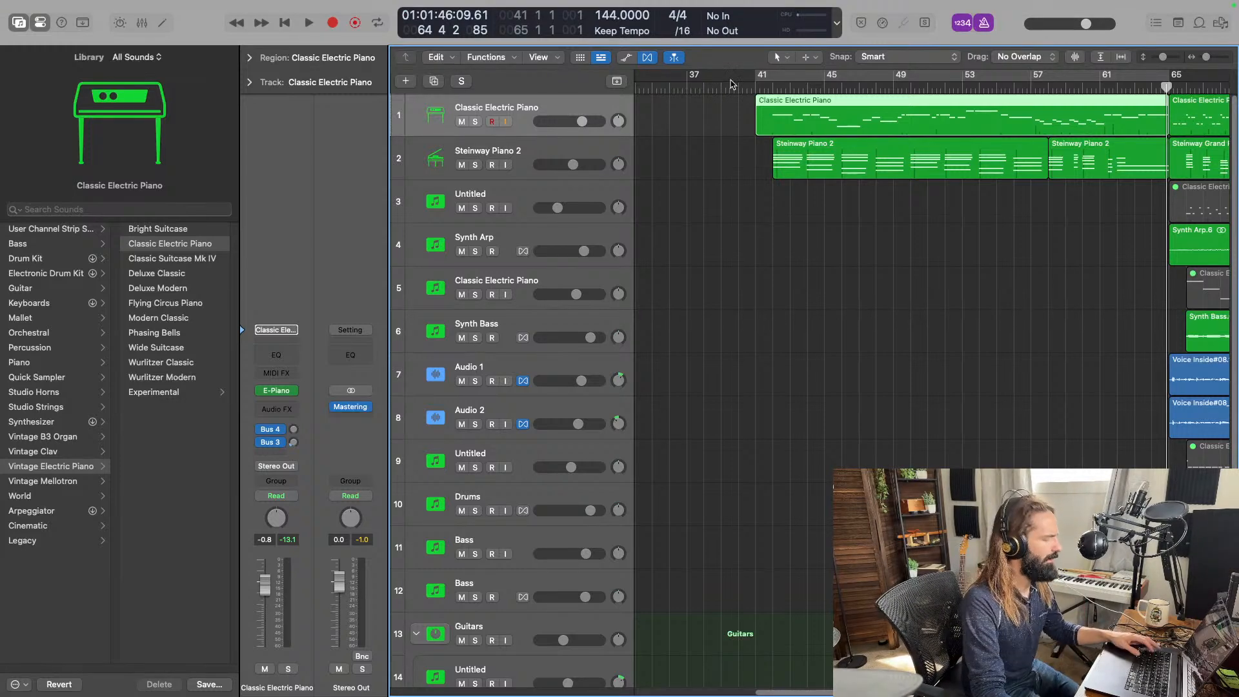
left_click(771, 88)
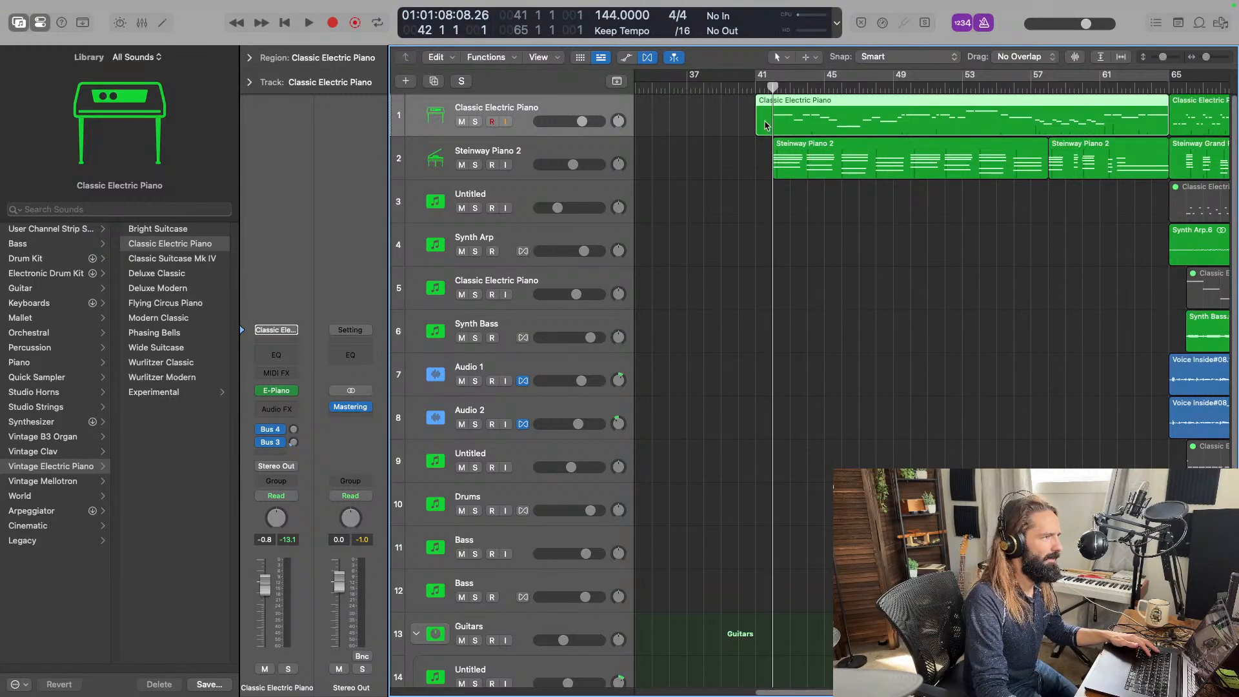
left_click_drag(762, 127, 774, 127)
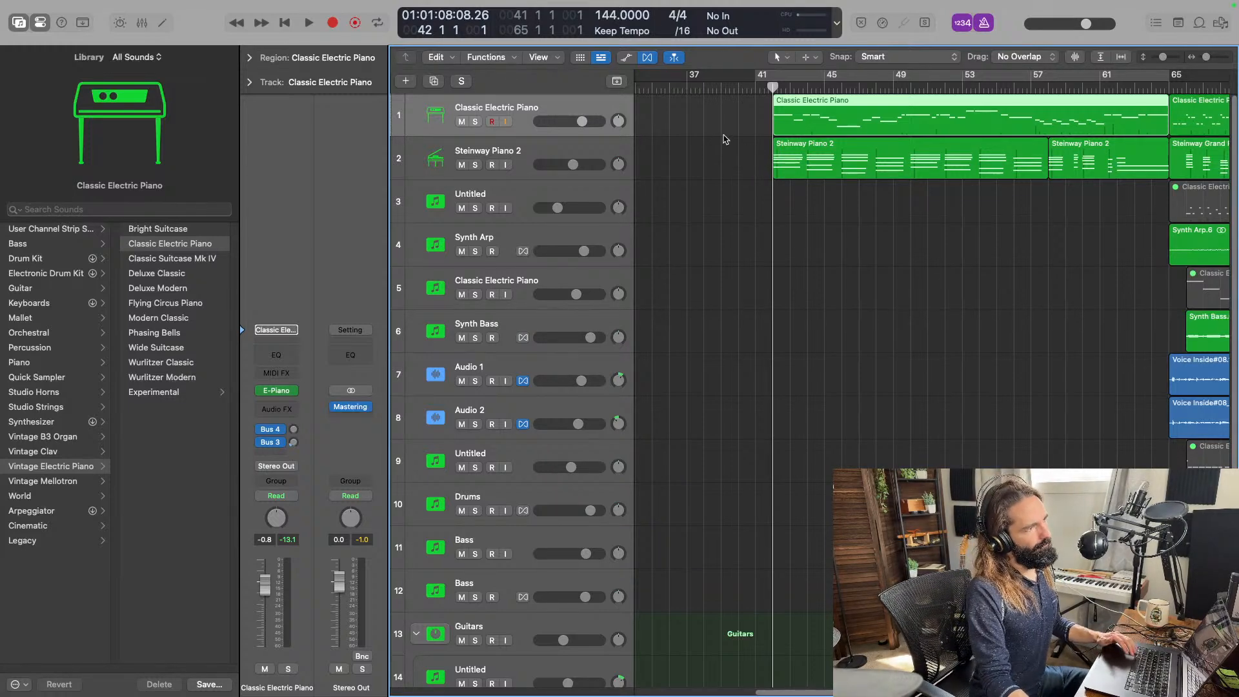
Look over the arrangement around bar 65 and play the opening of the piano intro from bar 42.
scroll(1146, 98, "right", 5)
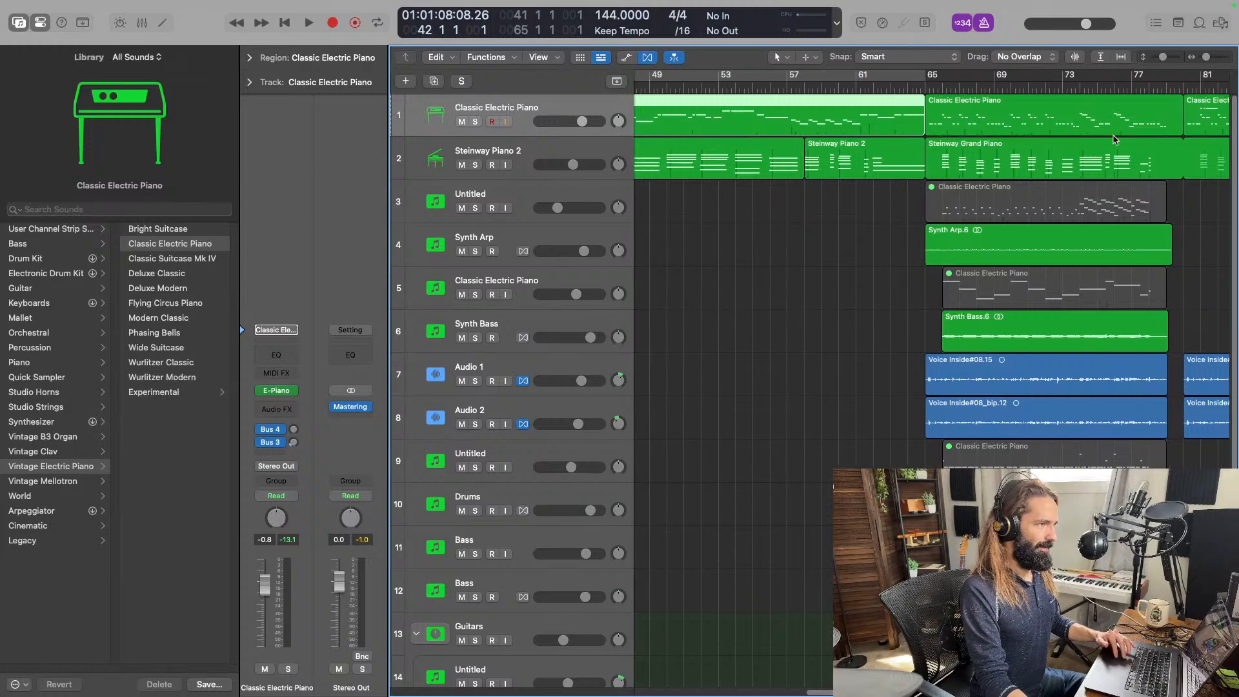
scroll(1074, 137, "left", 2)
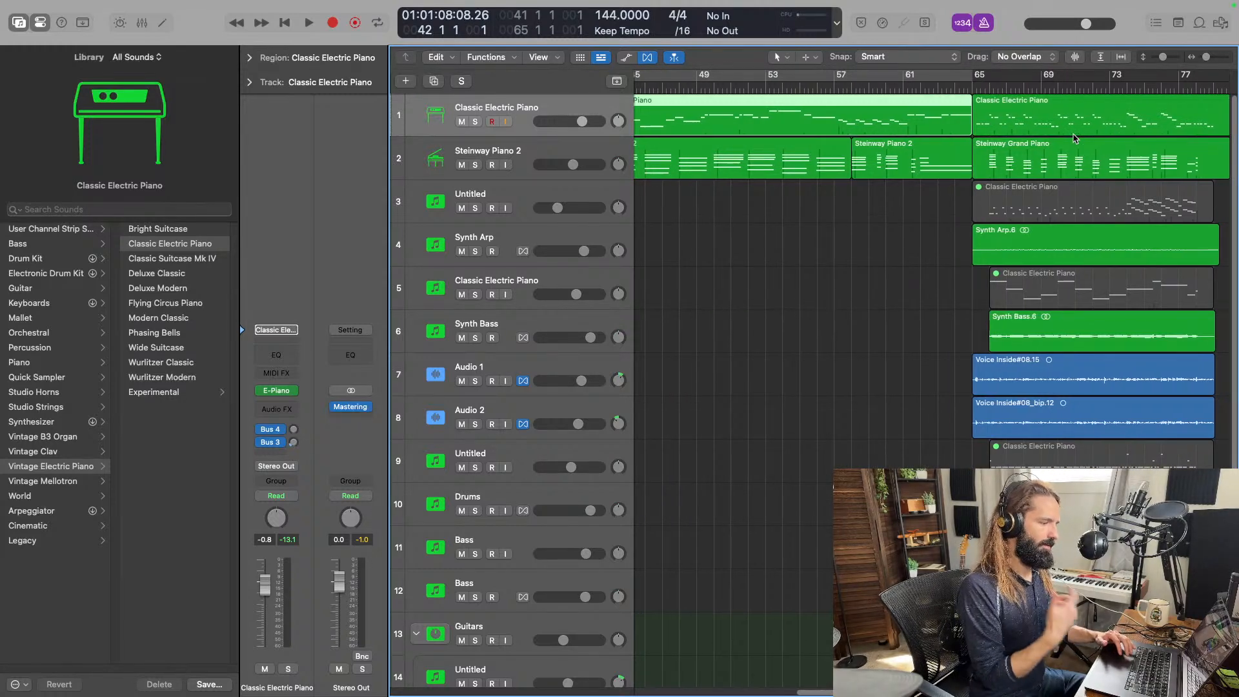
scroll(1075, 137, "left", 5)
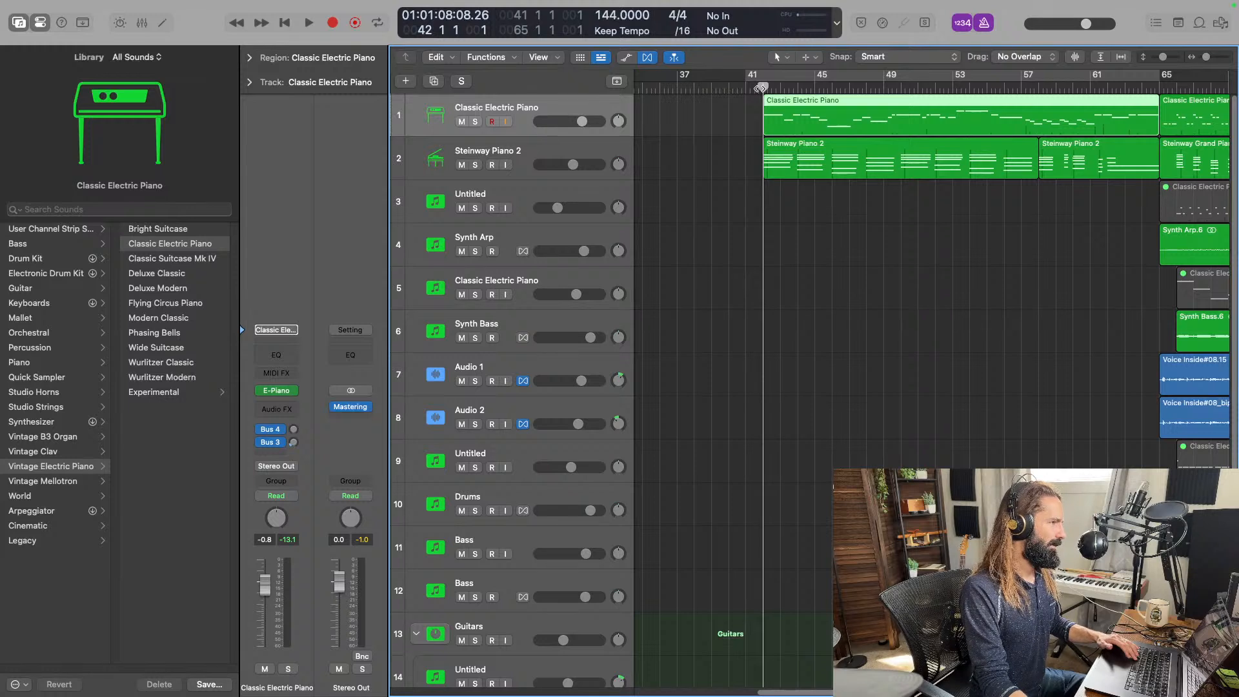
key("space")
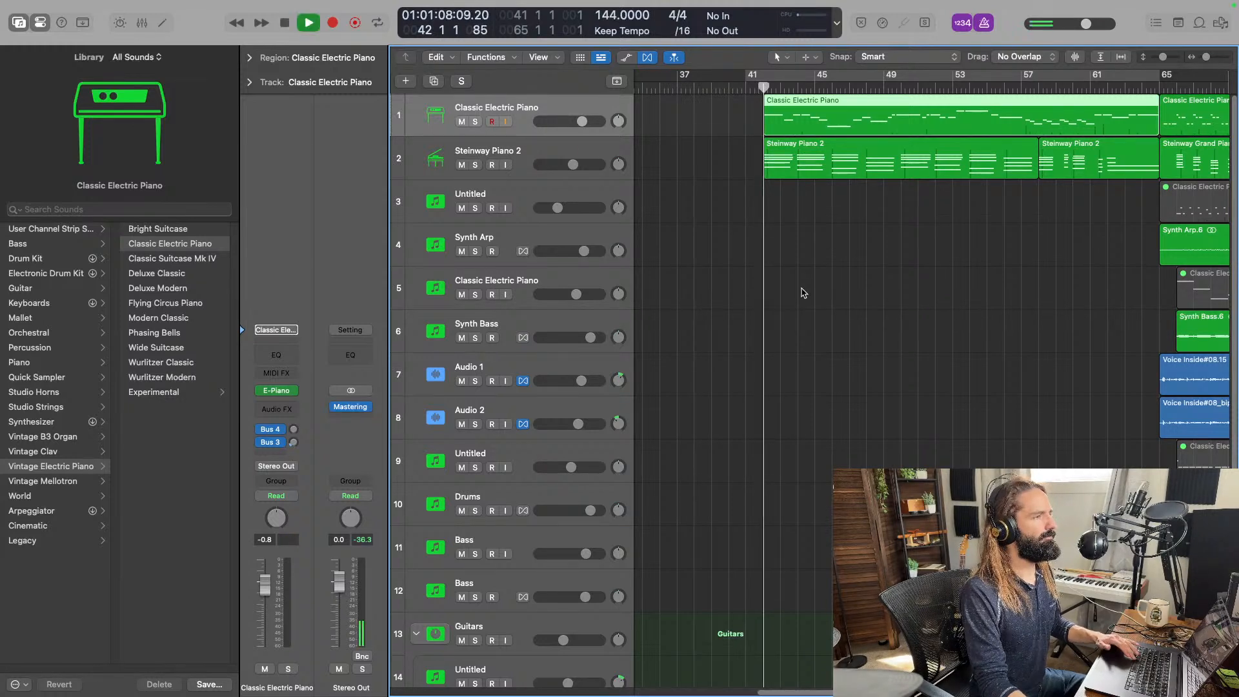
key("space")
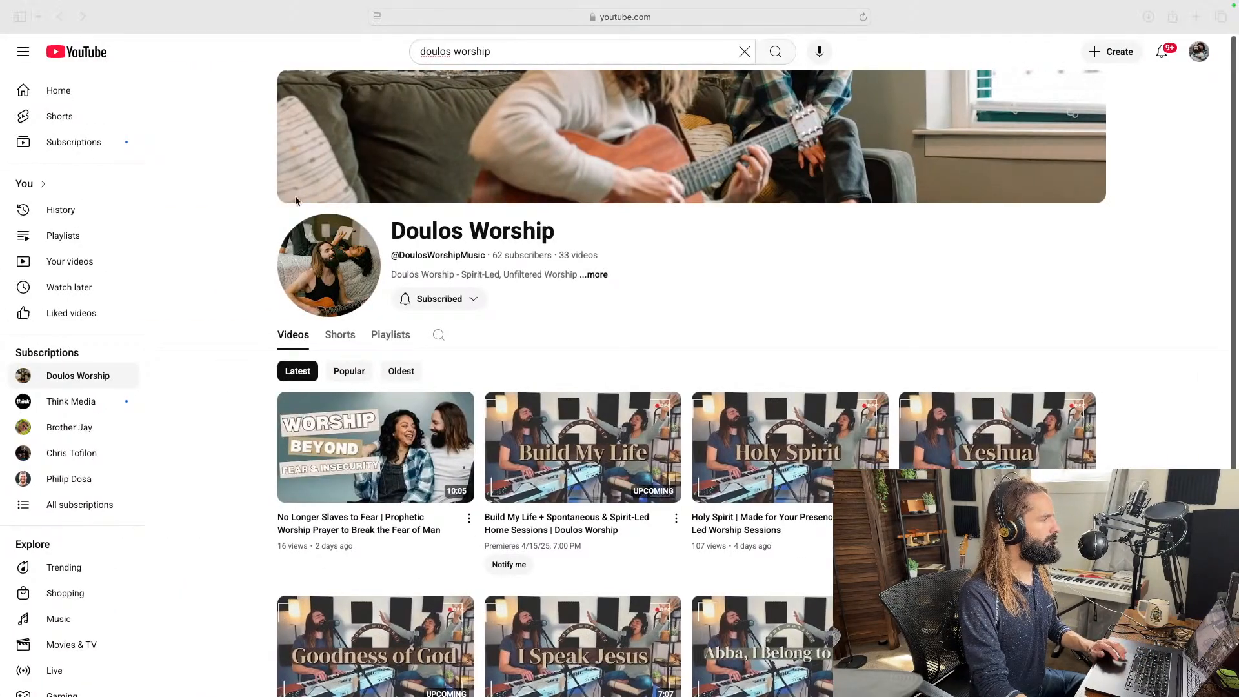
Switch to Notes and review the "Voice Inside" lyrics, highlighting the "The kind of light that's hidden" verse and the opening lines.
key("F11")
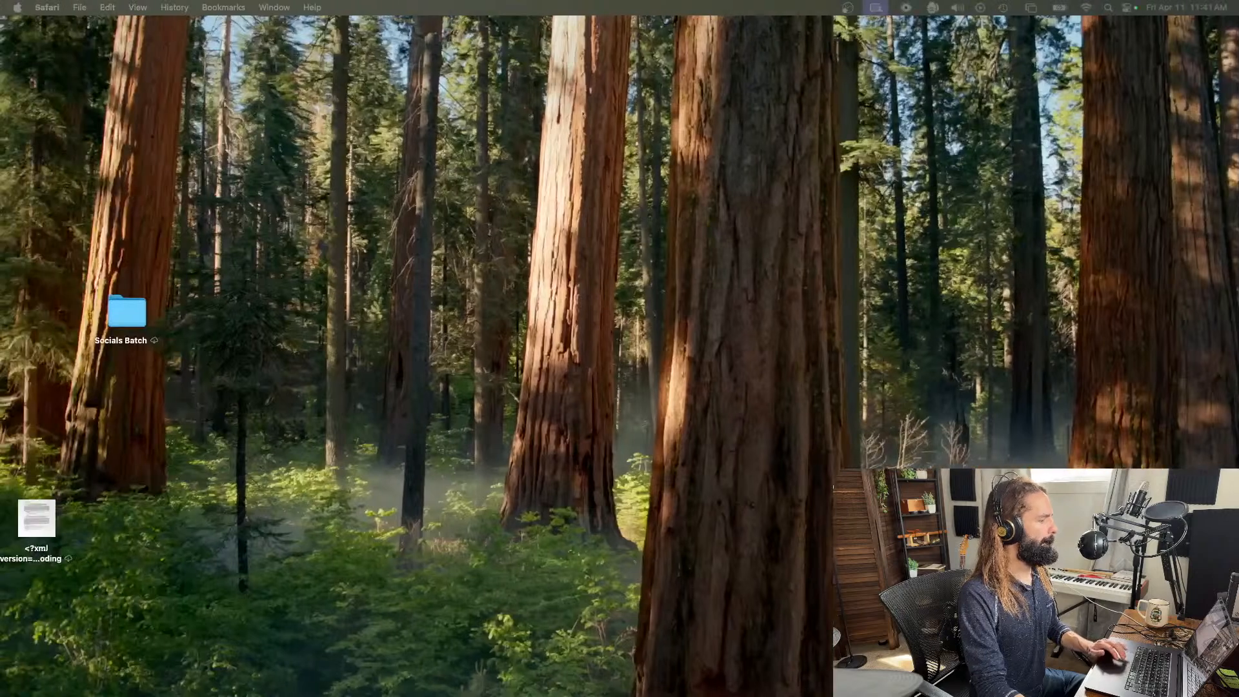
left_click(191, 443)
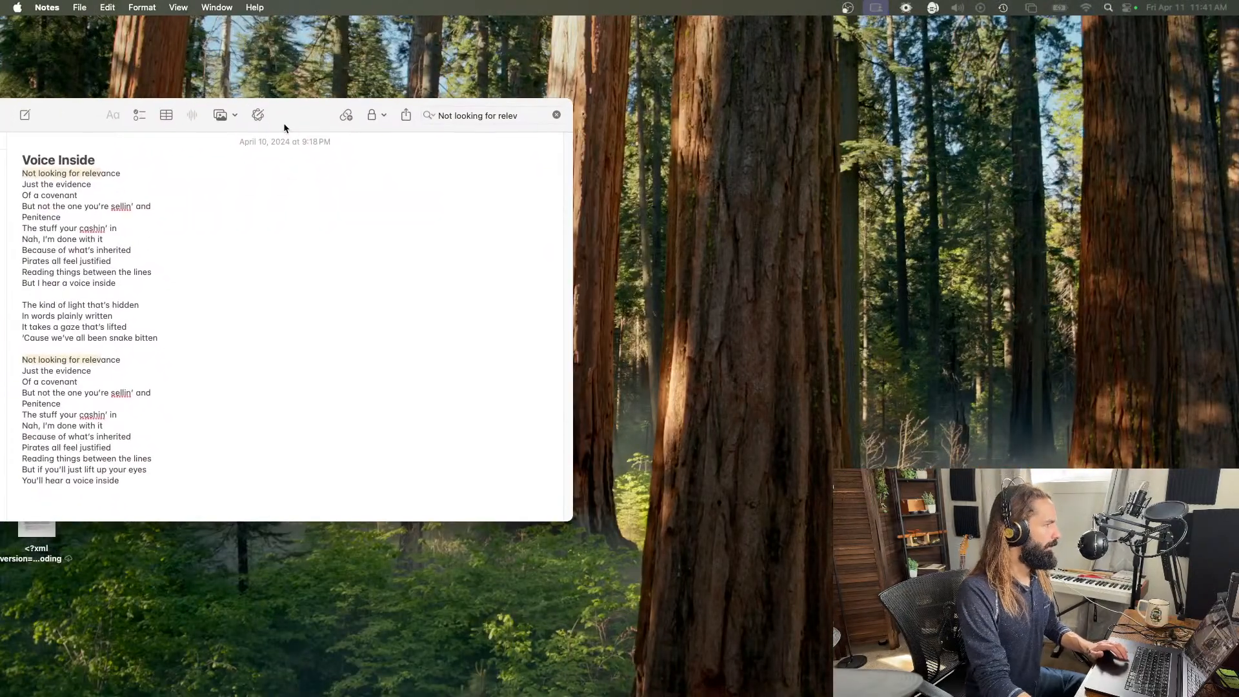
left_click_drag(171, 338, 57, 306)
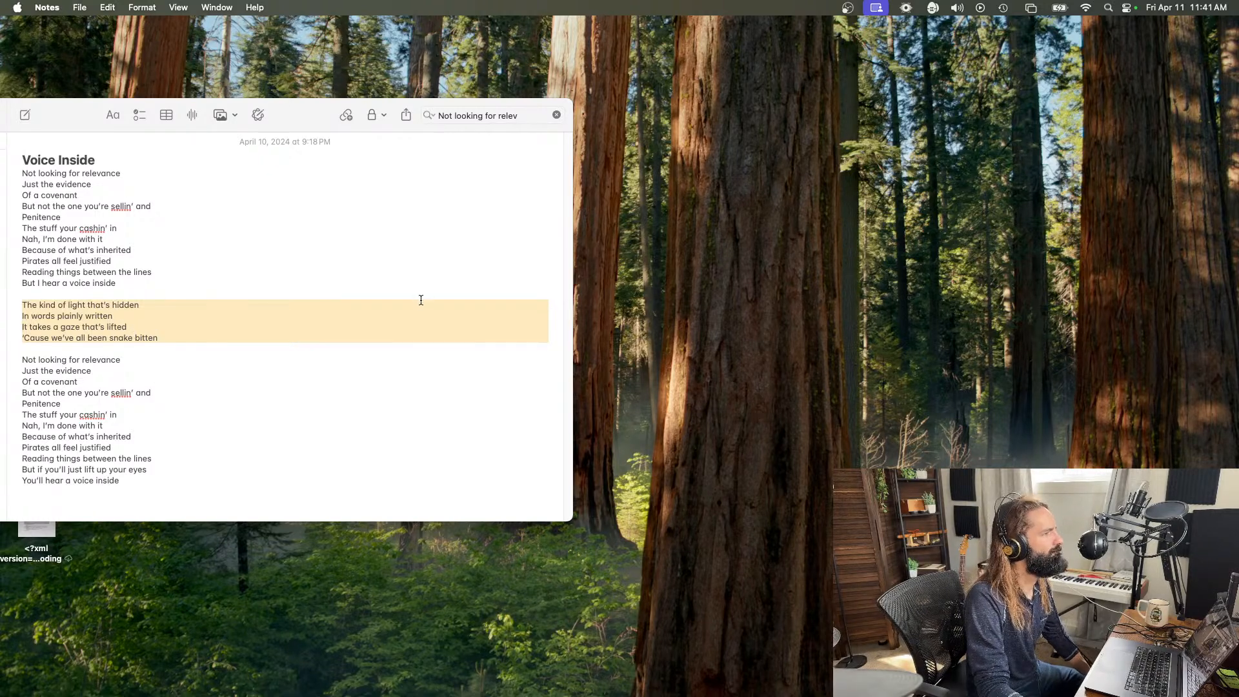
left_click(274, 391)
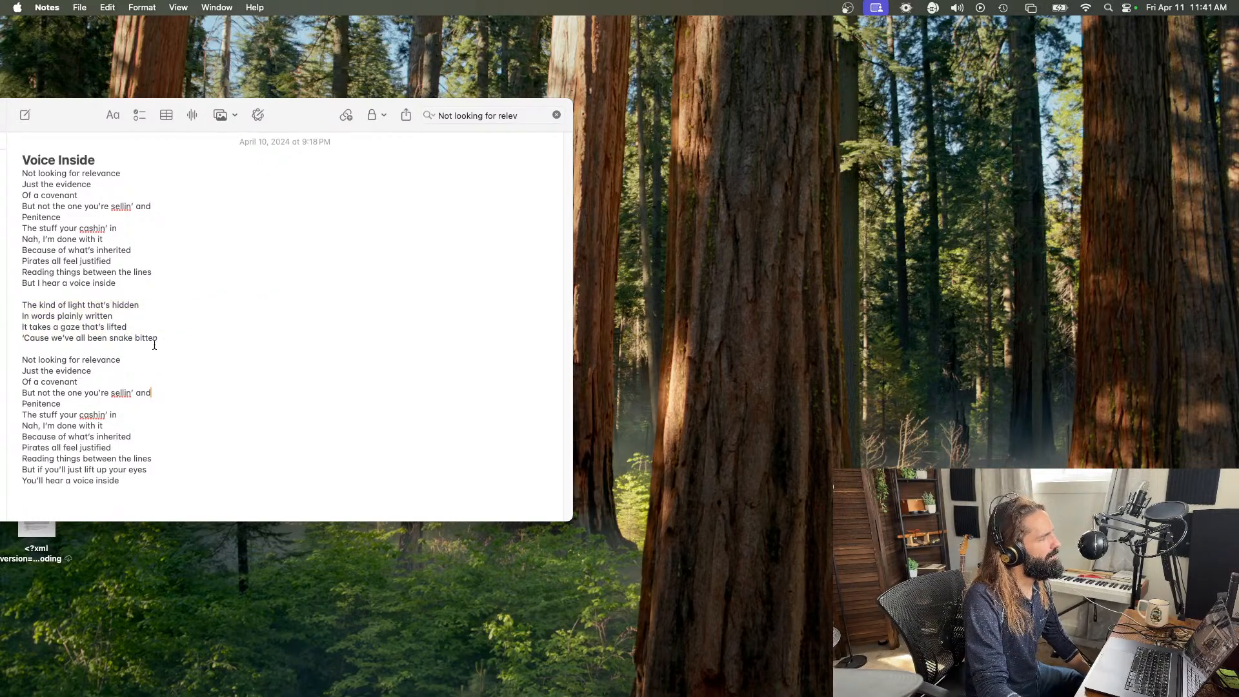
left_click_drag(18, 304, 202, 335)
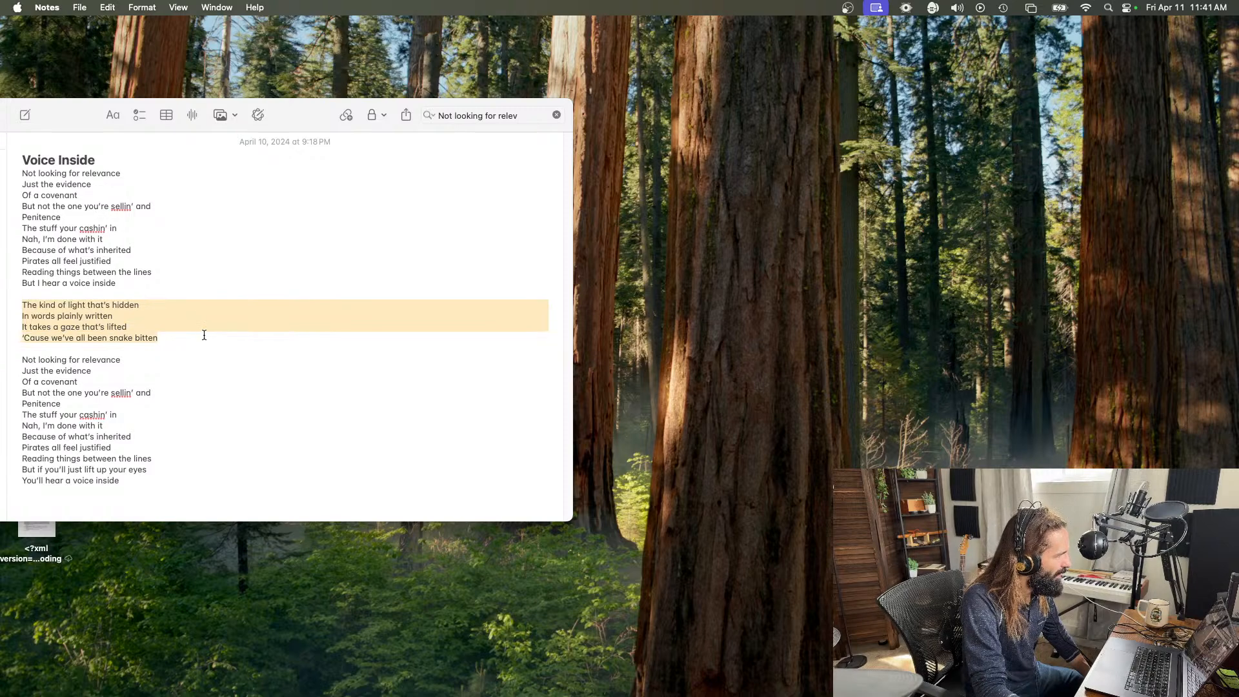
left_click(202, 334)
left_click_drag(18, 175, 136, 186)
left_click(139, 187)
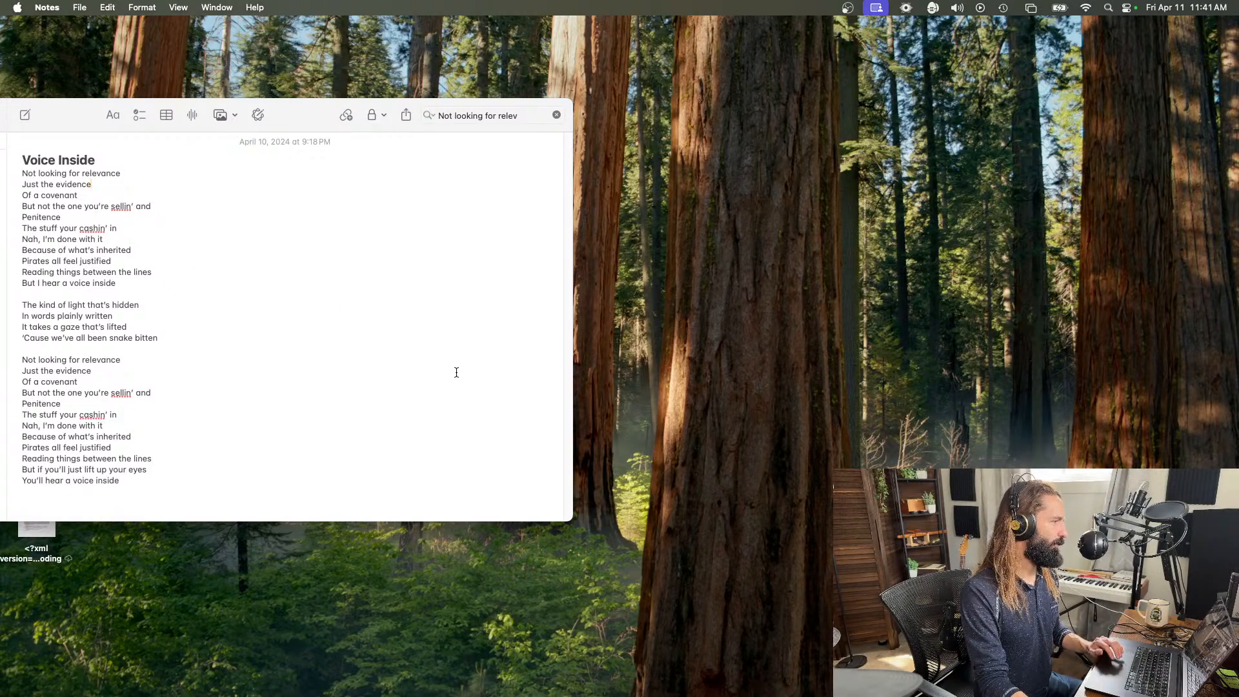
Switch back to Logic Pro and return the playhead to bar 42.
key("ctrl+Right")
key("ctrl+Right")
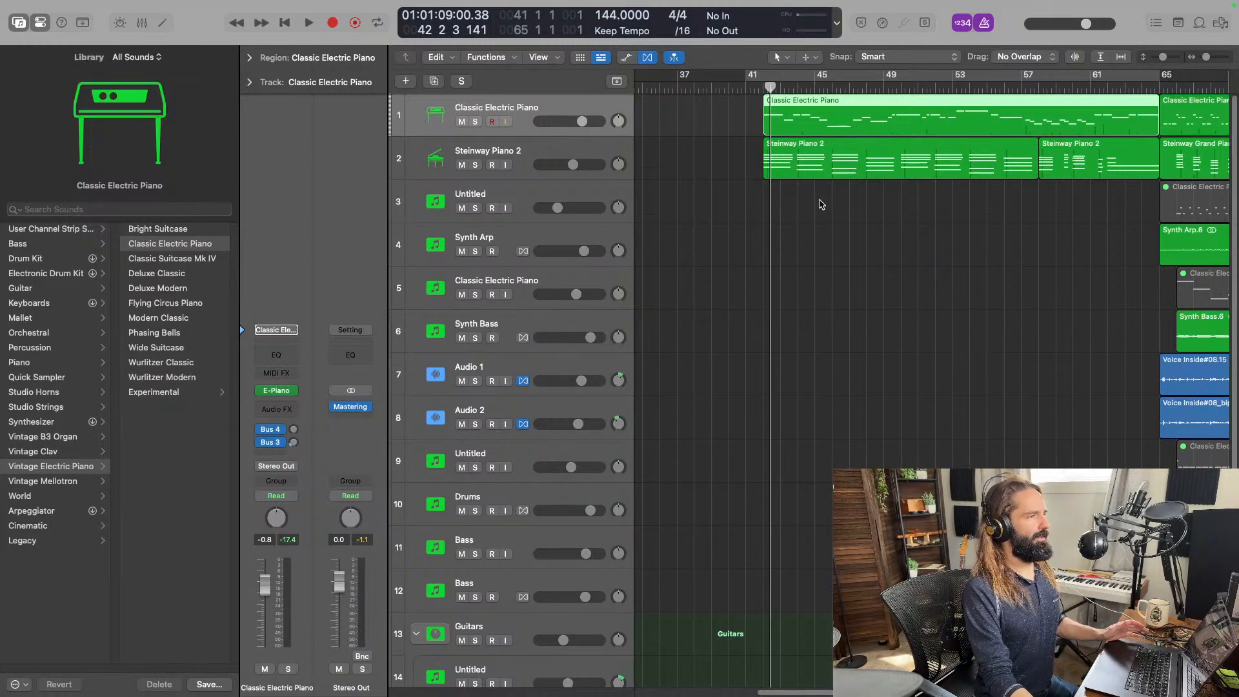
left_click(764, 91)
left_click(763, 88)
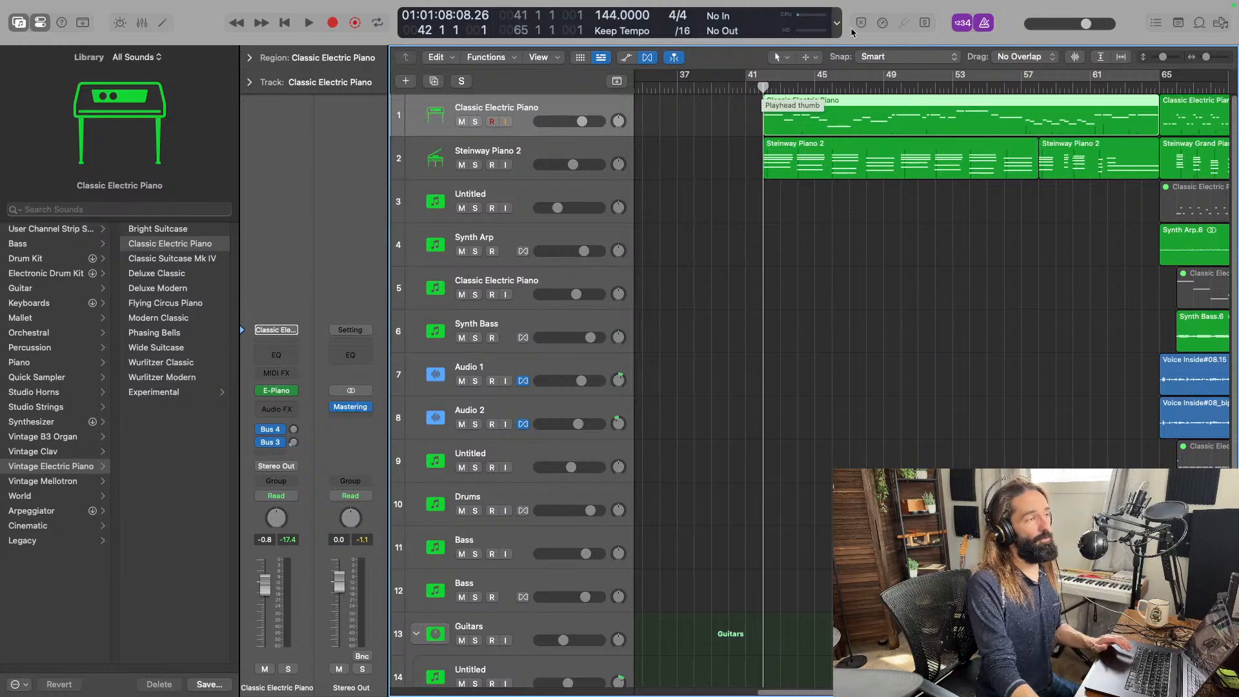
Place the playhead at bar 65, at the join between the piano intro and the main section.
scroll(954, 162, "right", 5)
scroll(956, 163, "right", 5)
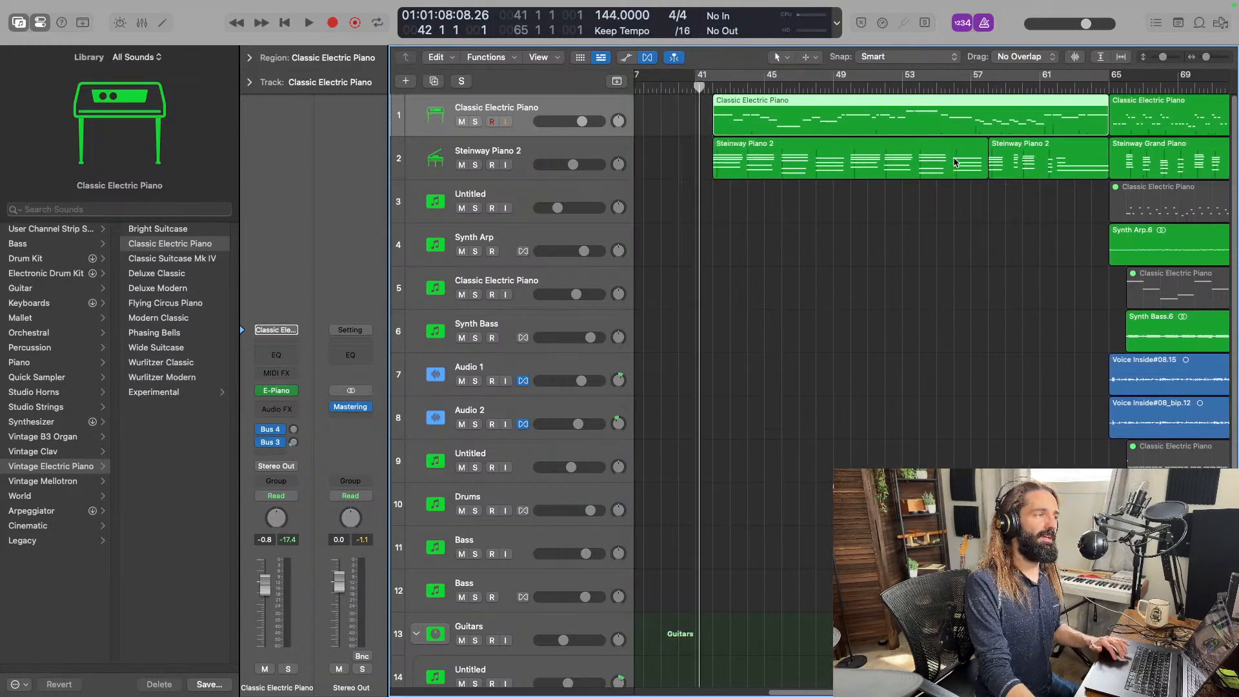
scroll(1093, 200, "right", 5)
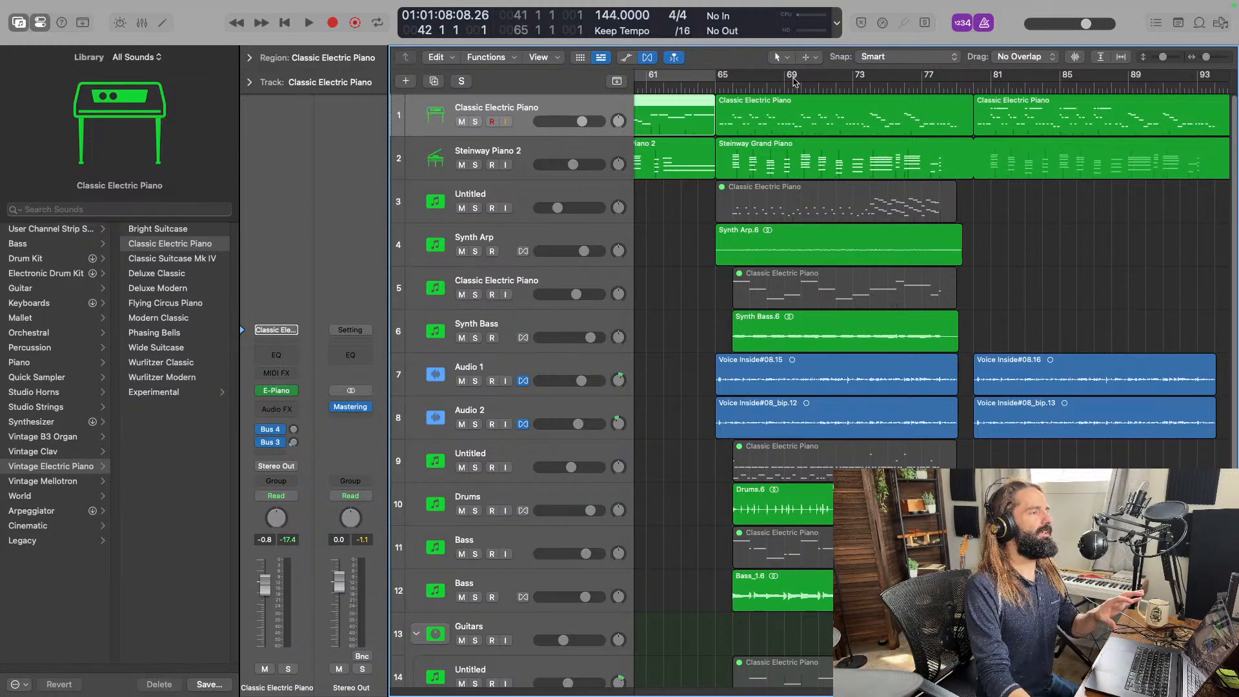
left_click(715, 89)
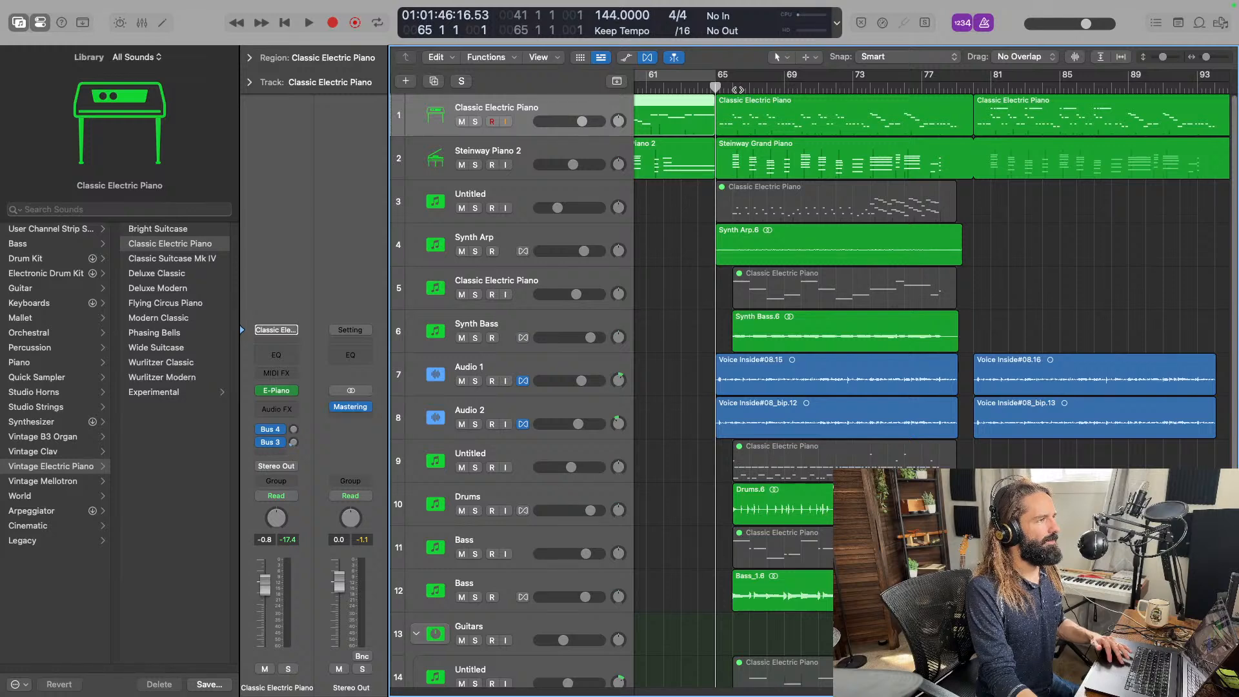
scroll(741, 89, "up", 3)
scroll(767, 113, "left", 3)
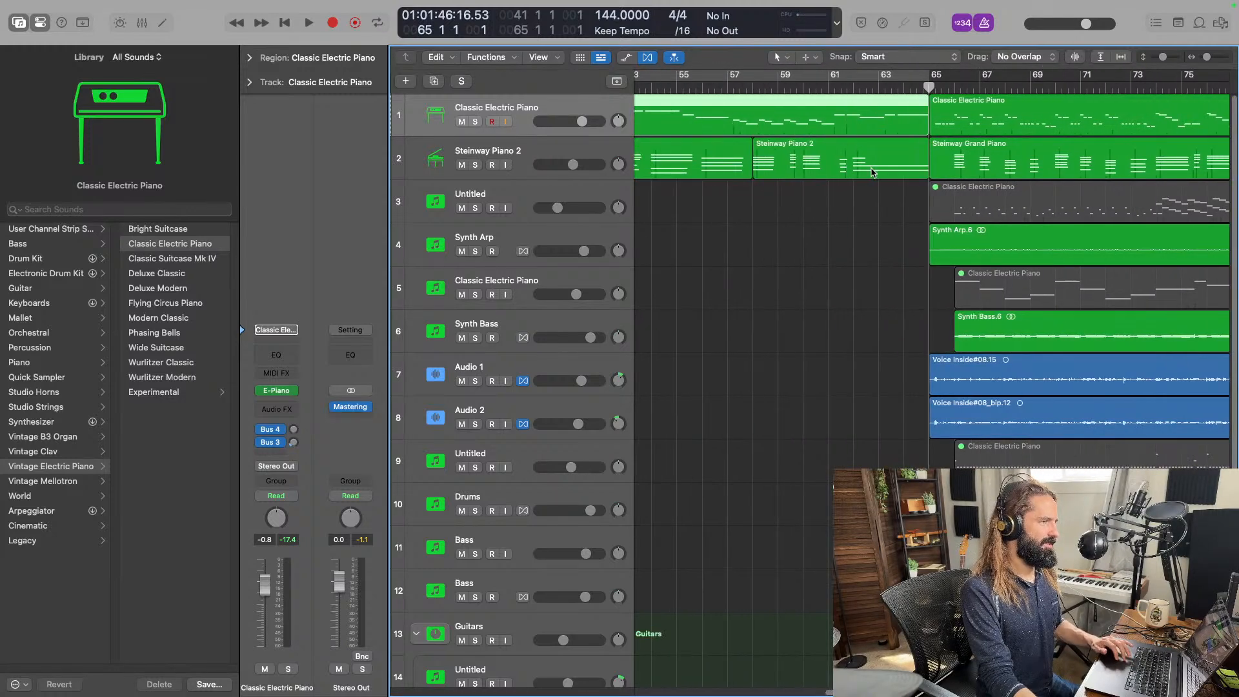
scroll(874, 172, "left", 9)
scroll(874, 171, "right", 10)
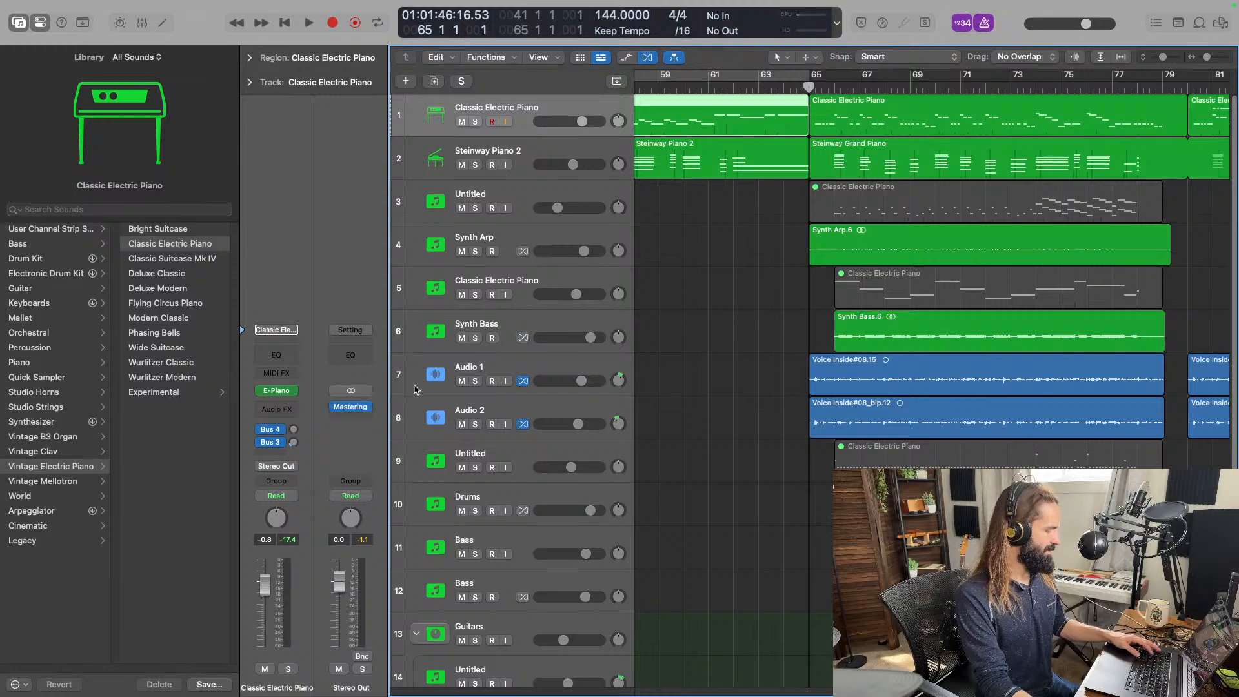
scroll(879, 298, "left", 4)
scroll(882, 296, "left", 5)
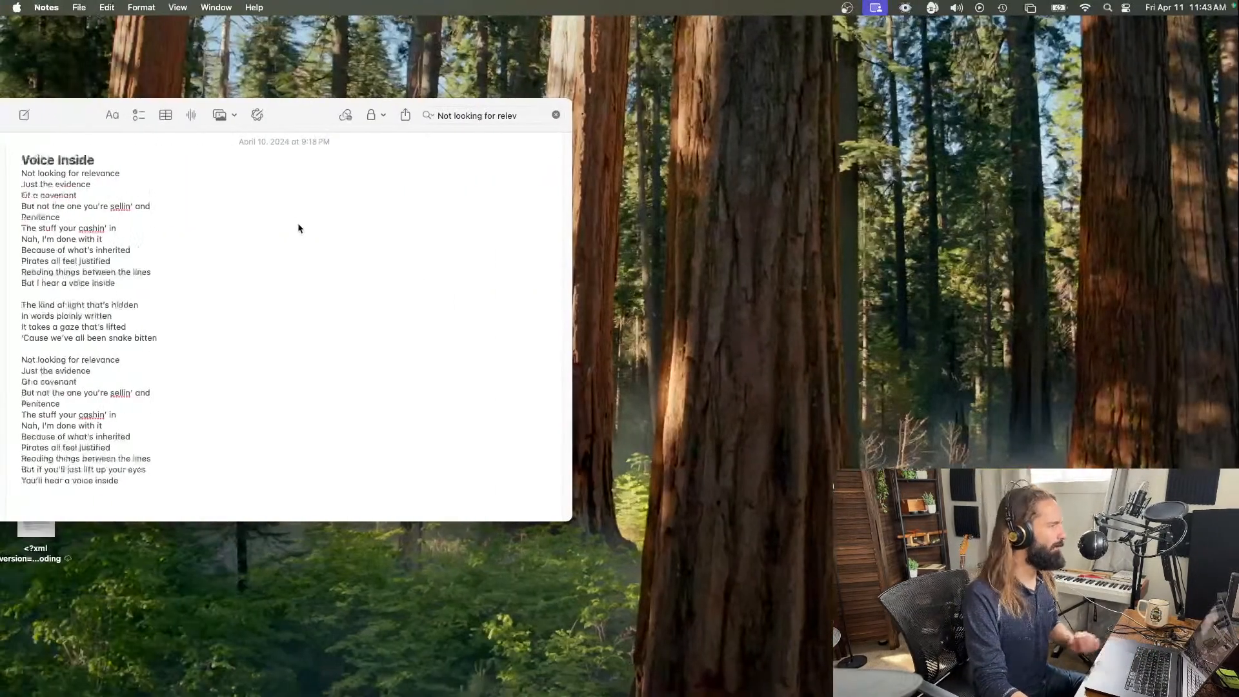
Switch to Notes and review the first verse of "Voice Inside", highlighting its lines from "The stuff your cashin' in" to "Reading things between the lines".
left_click_drag(22, 250, 104, 255)
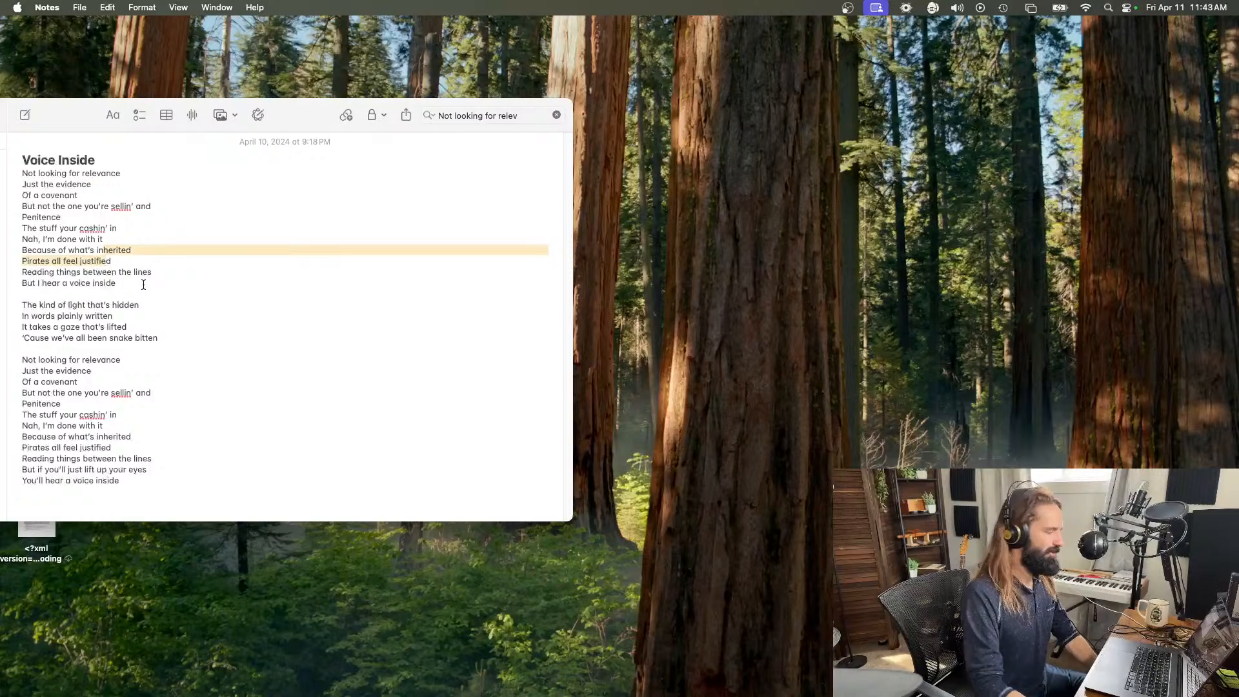
left_click(143, 284)
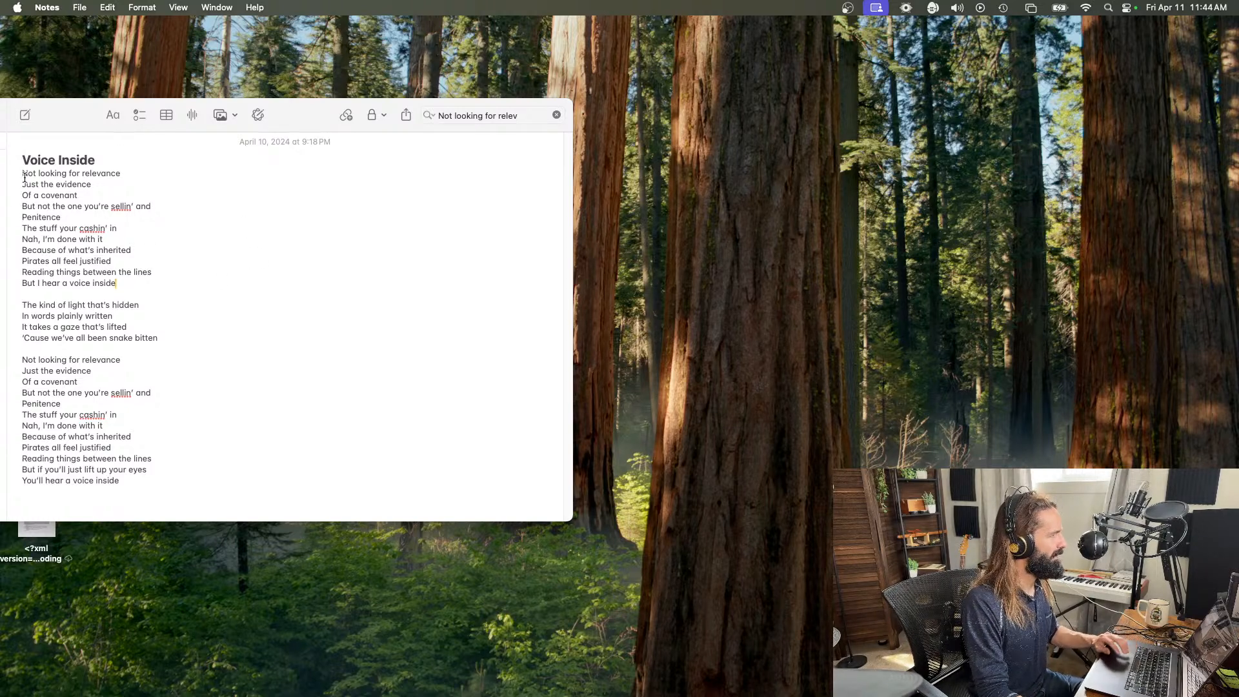
left_click_drag(127, 283, 13, 261)
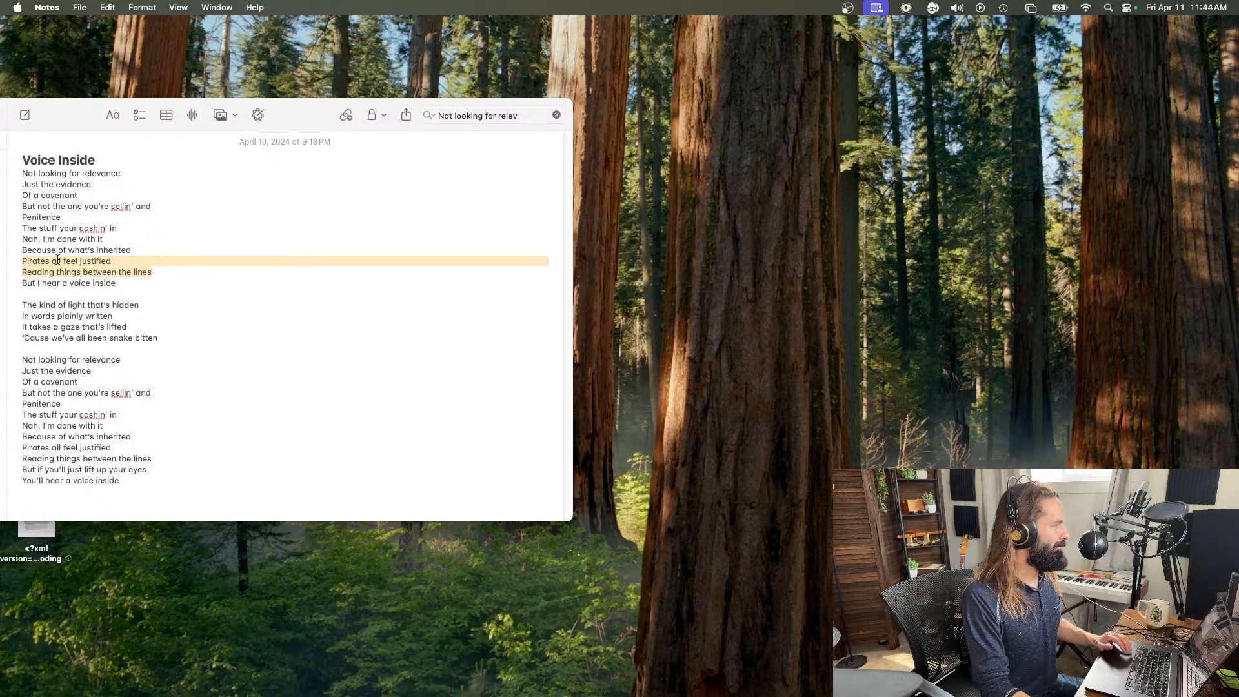
left_click_drag(147, 249, 22, 229)
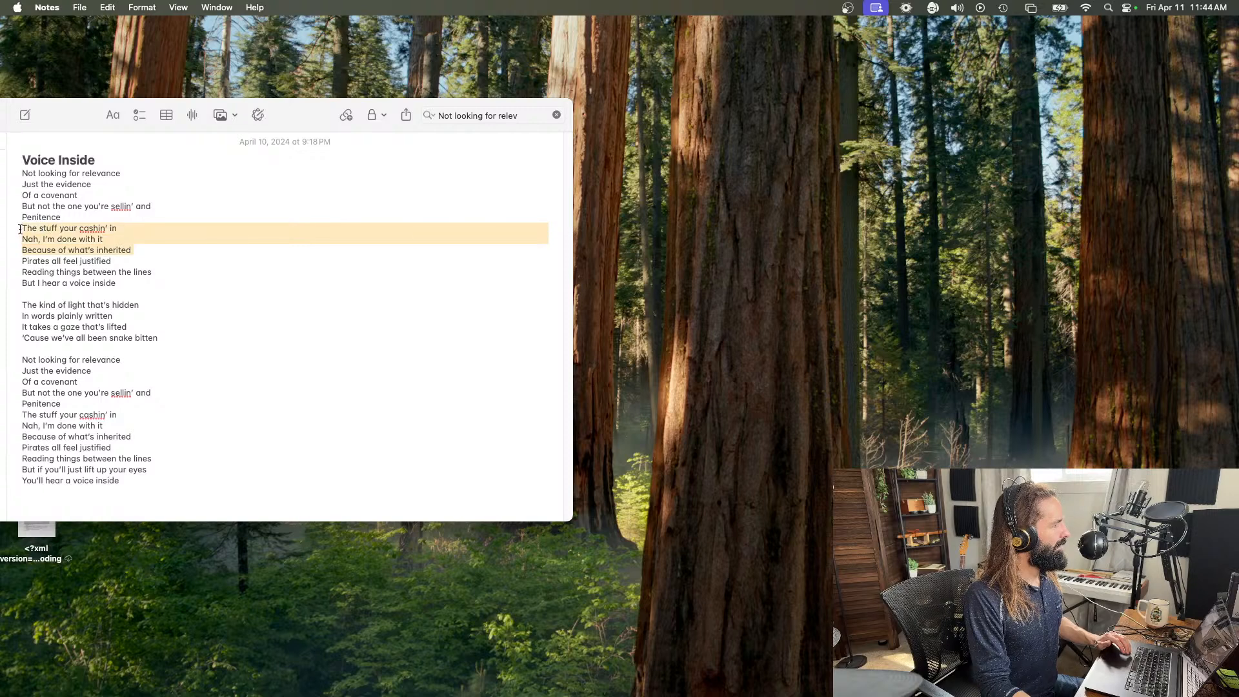
left_click(104, 209)
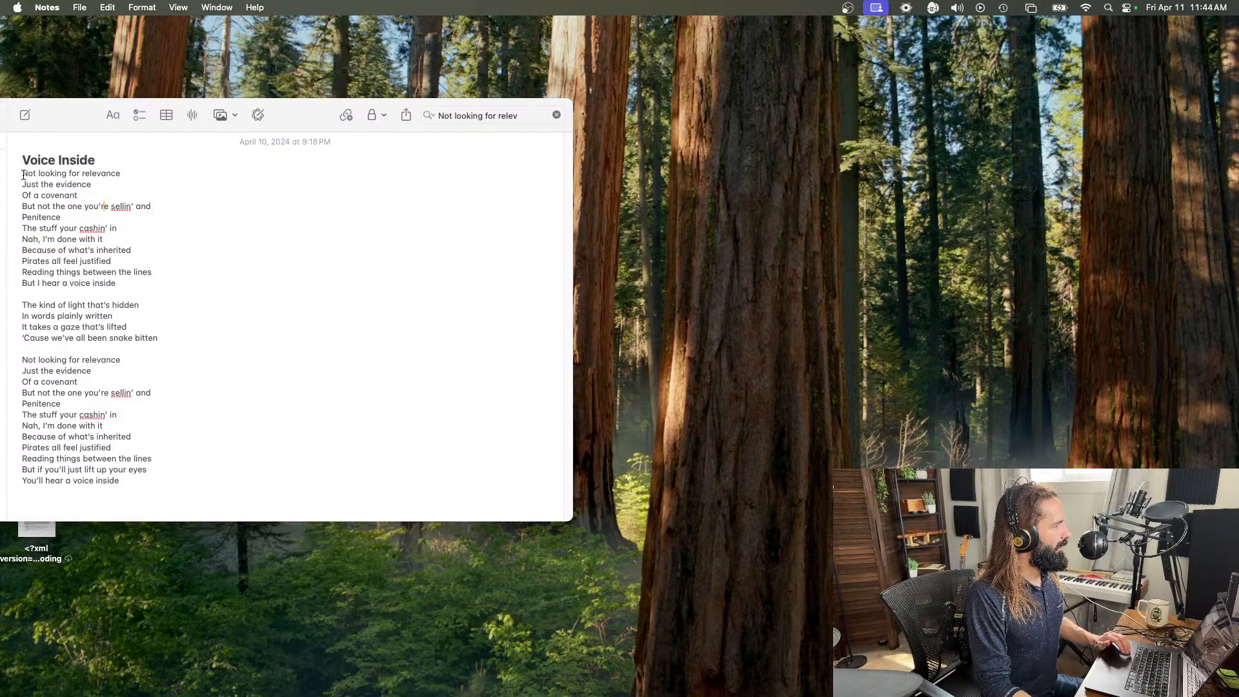
Go through the first verse from "Not looking for relevance" to "Because of what's inherited", marking it a line or two at a time.
left_click_drag(23, 174, 171, 169)
left_click(171, 171)
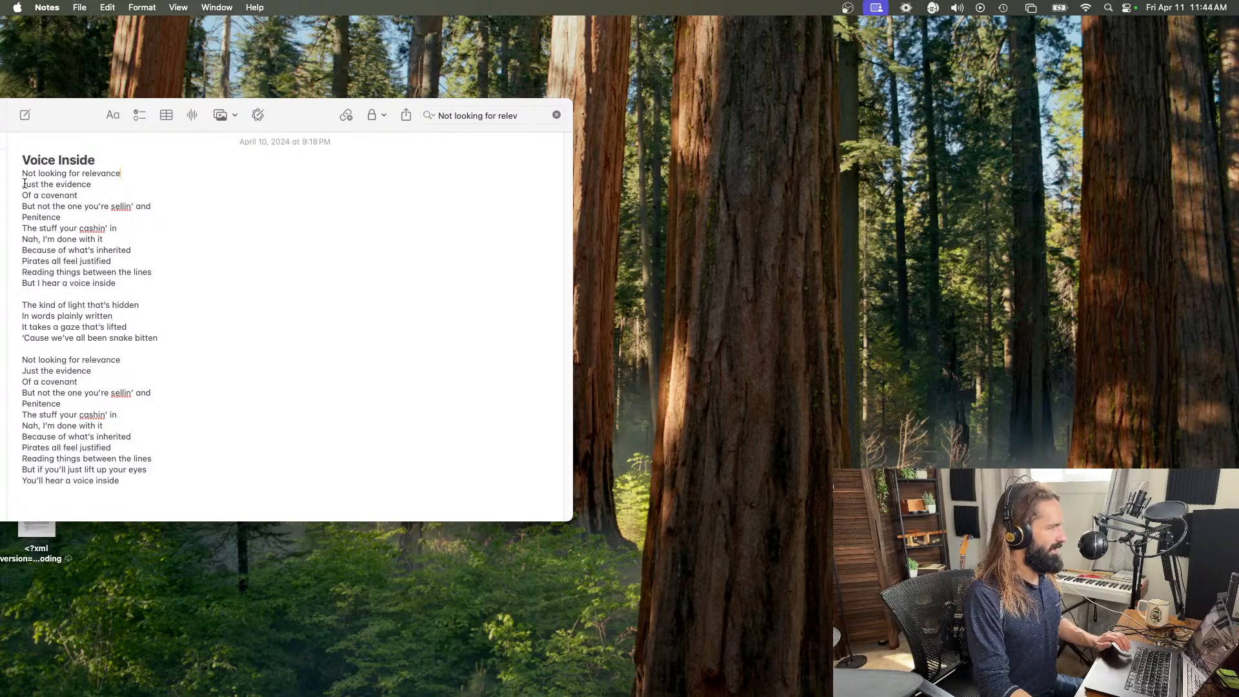
left_click_drag(24, 184, 100, 196)
left_click(100, 196)
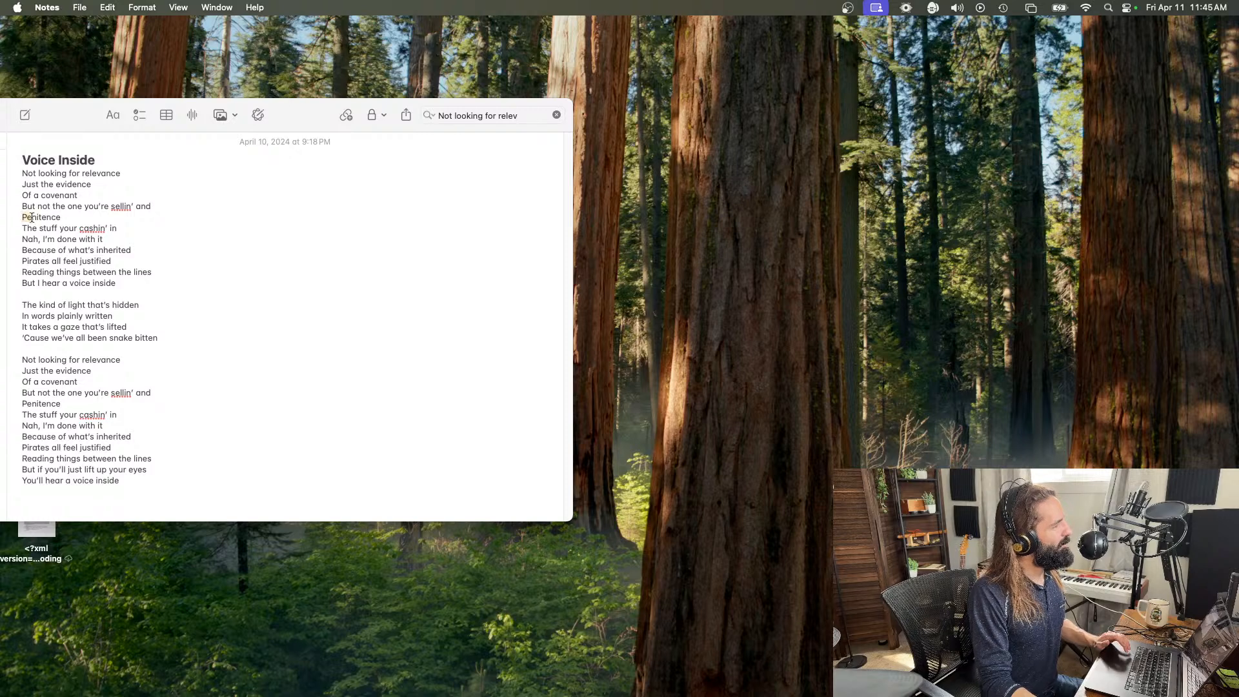
left_click_drag(23, 217, 129, 226)
left_click(131, 226)
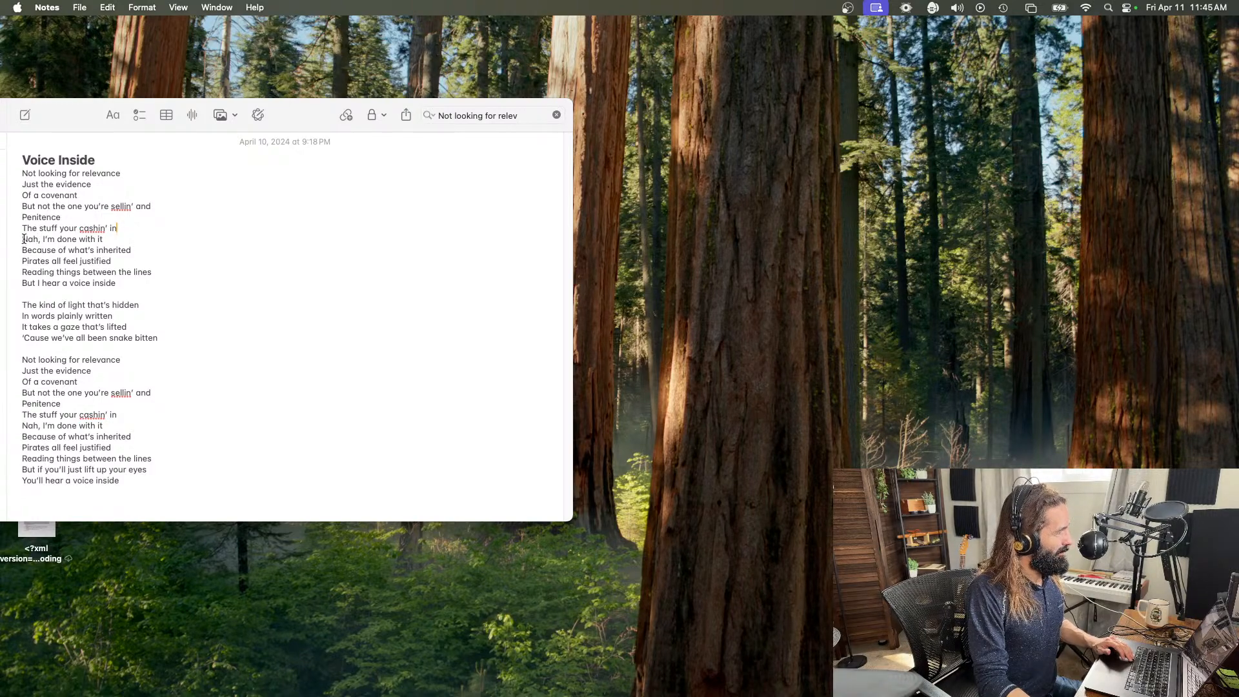
left_click_drag(22, 247, 147, 244)
left_click(151, 246)
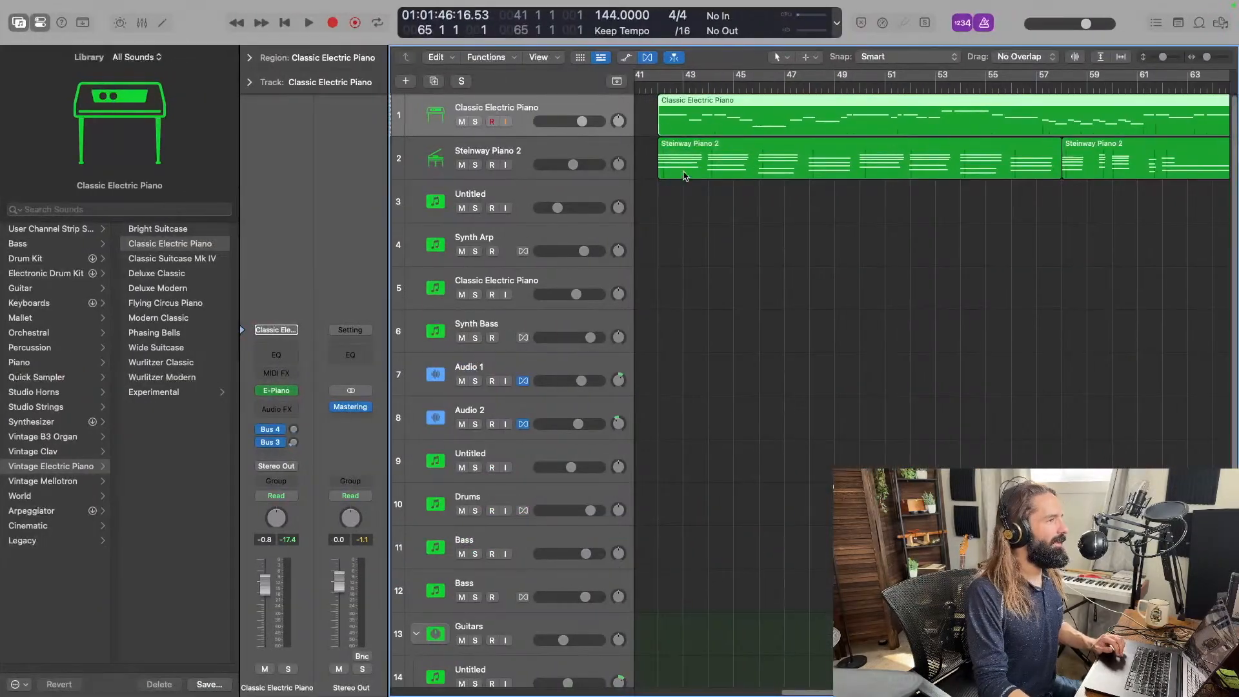
Switch back to Logic Pro, play the arrangement from bar 42 into the main section, and briefly view the intro's electric piano notes in the Piano Roll.
left_click(661, 81)
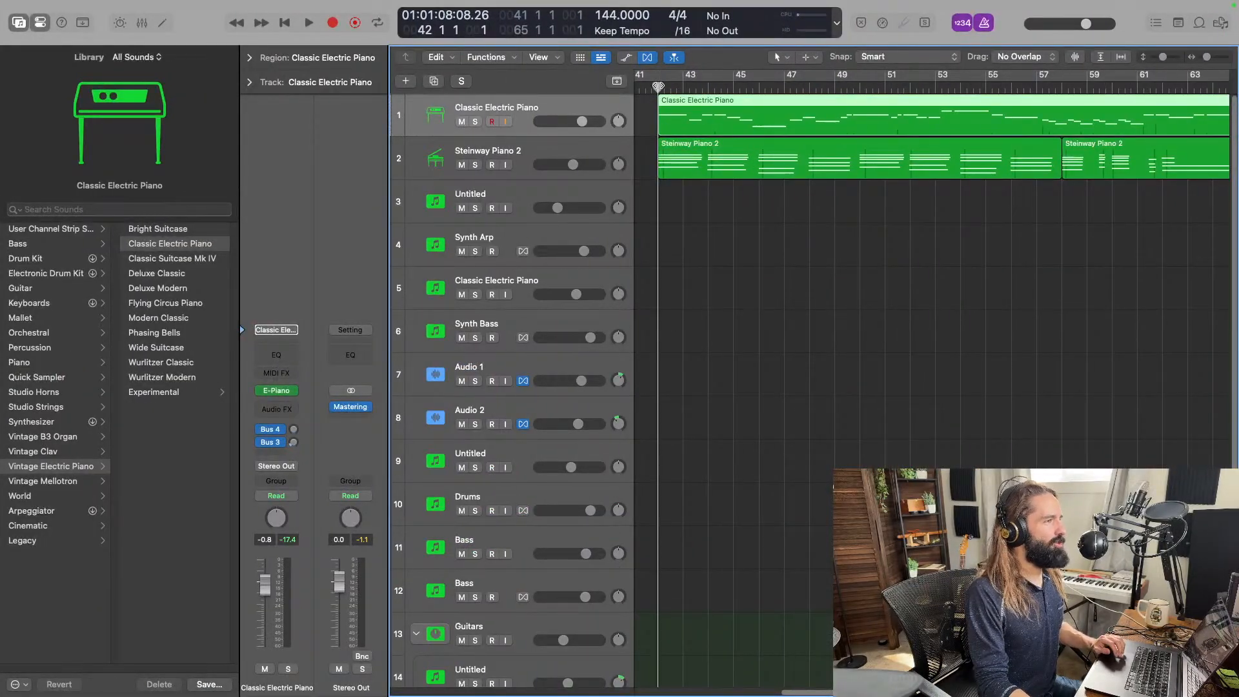
scroll(825, 243, "down", 3)
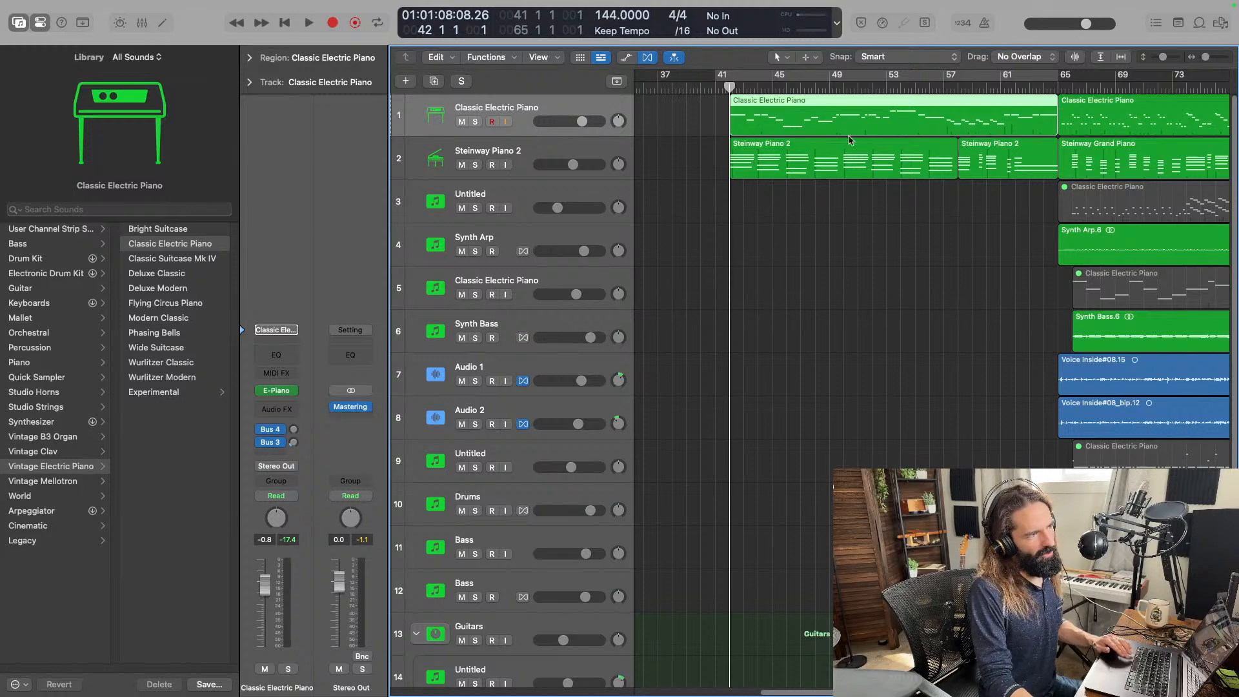
key("space")
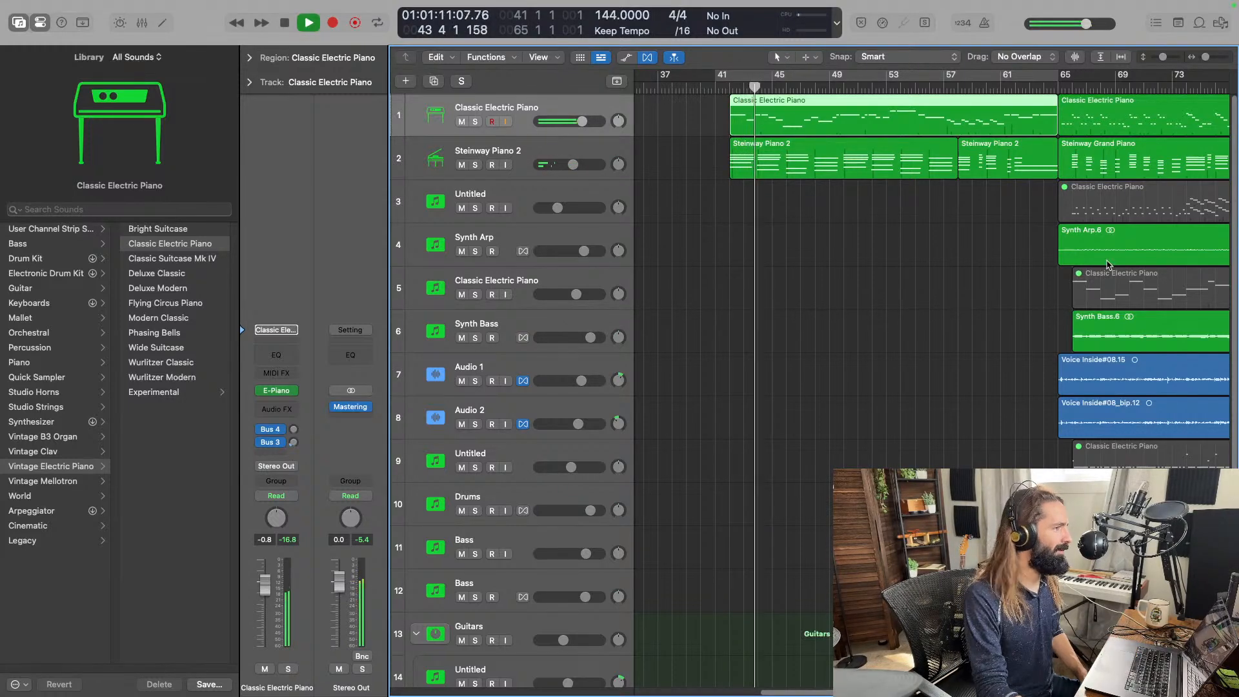
key("p")
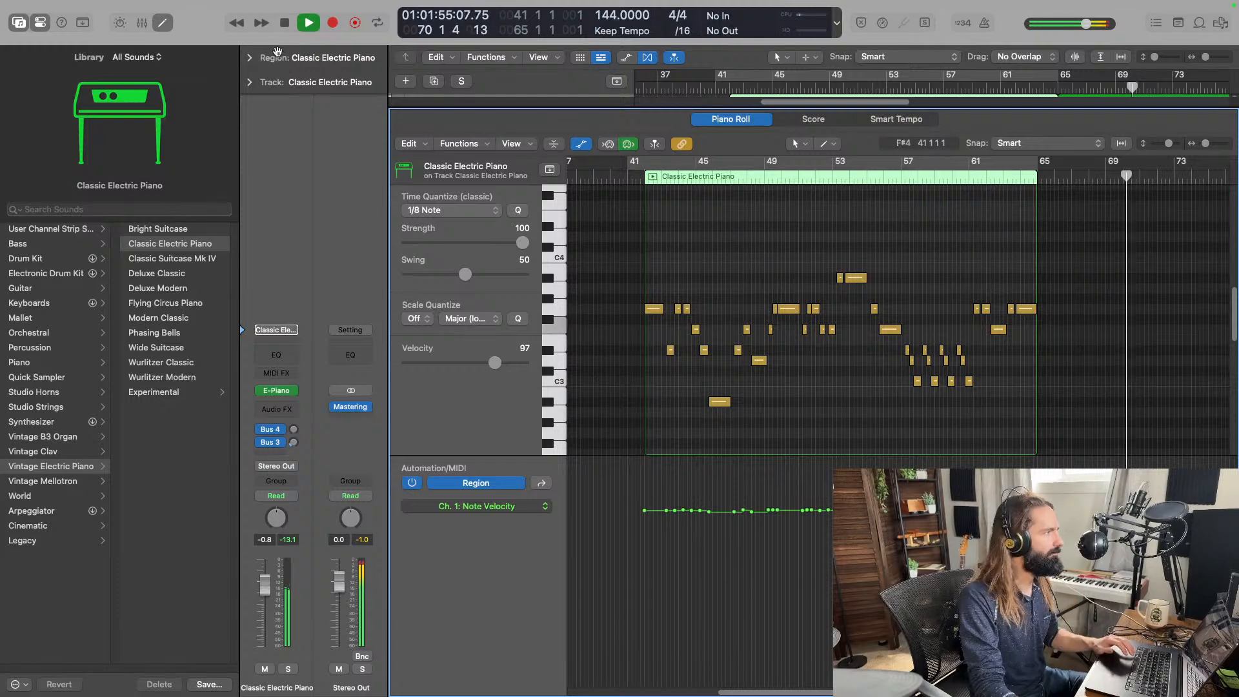
left_click(403, 60)
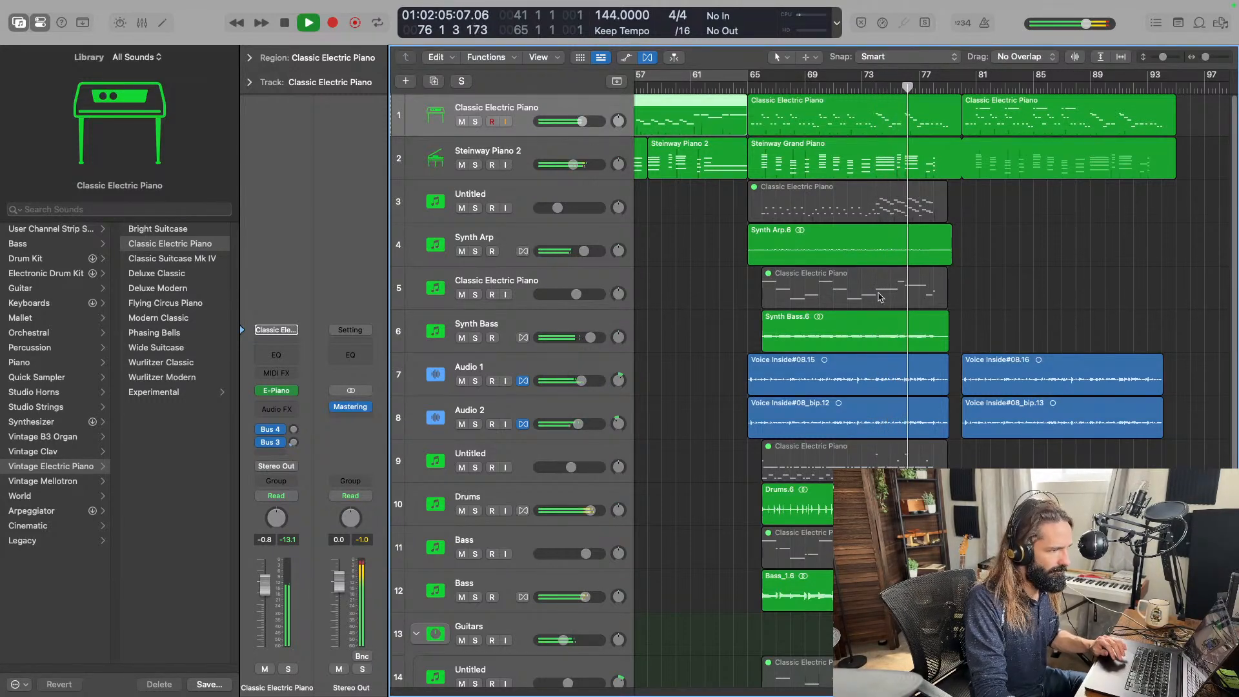
Reduce the track height so every track fits in the arrangement, and stop playback near the end of bar 79.
scroll(888, 316, "down", 3)
left_click_drag(1163, 57, 1160, 59)
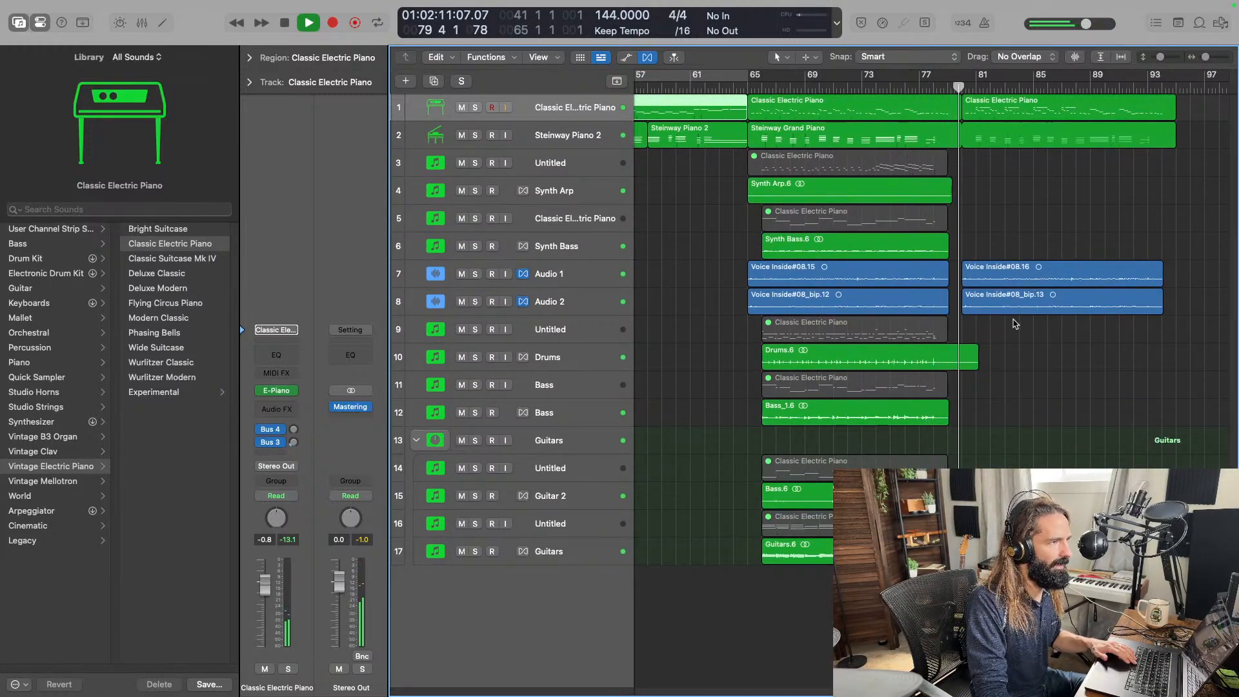
key("space")
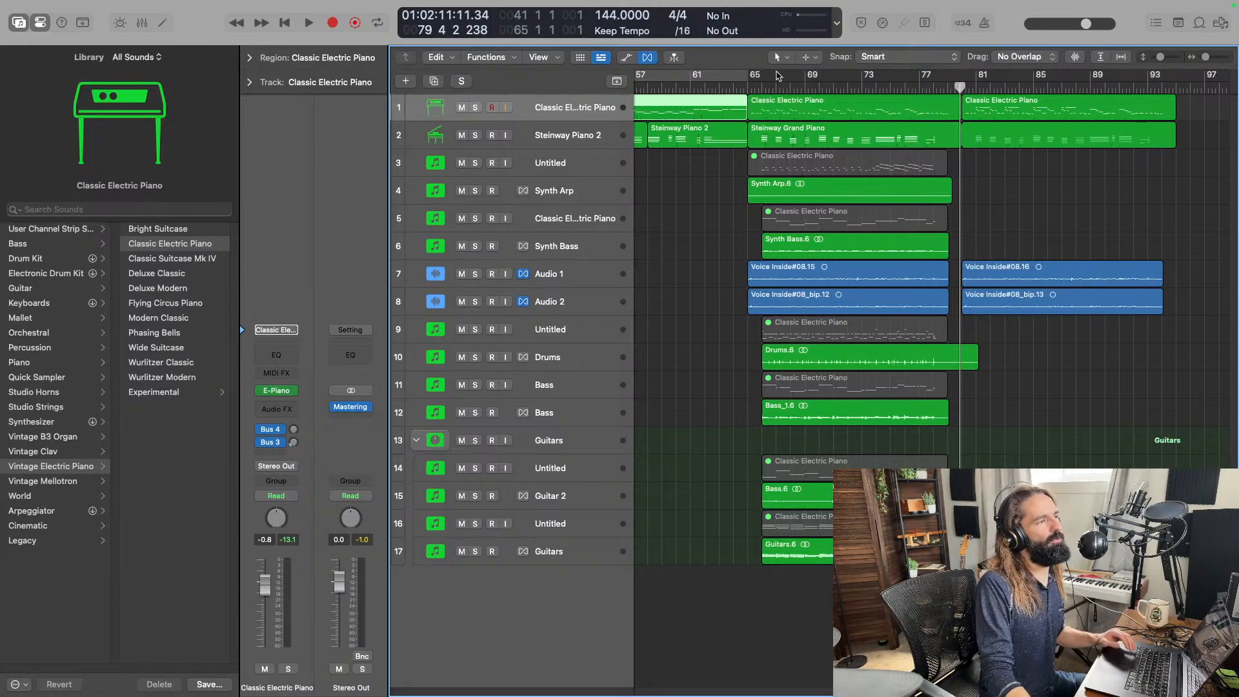
Return the playhead to bar 65 and look over the main section's regions.
left_click(746, 89)
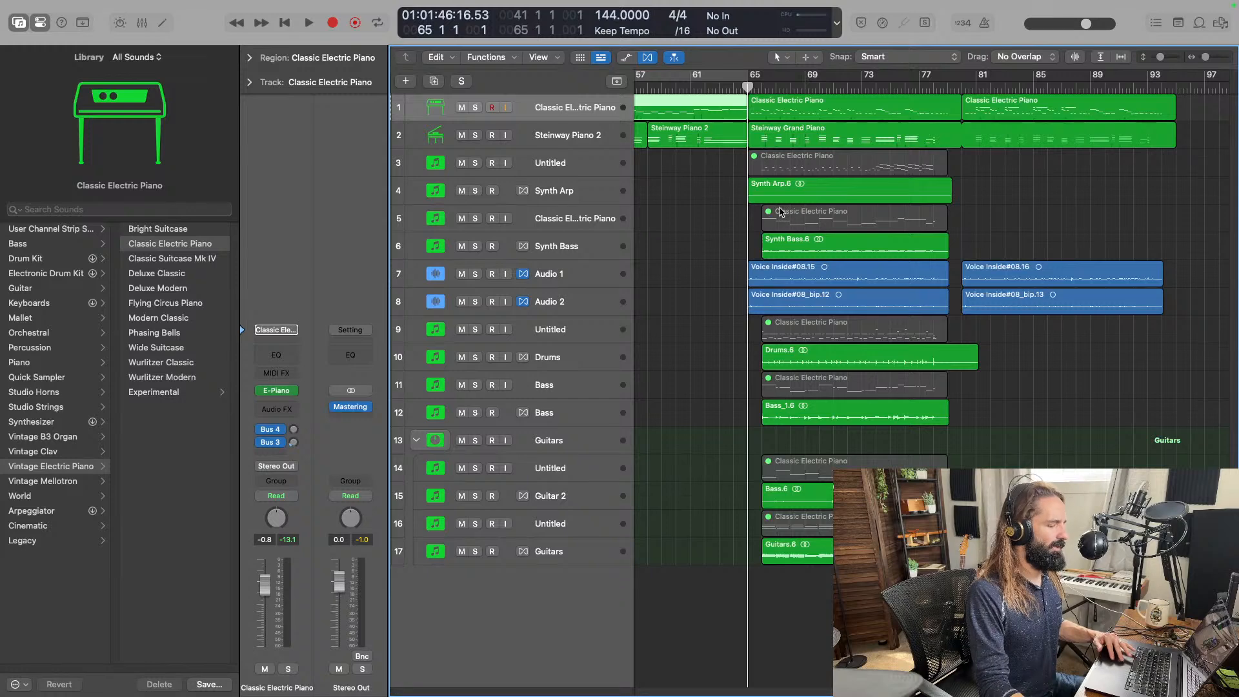
scroll(844, 208, "up", 5)
scroll(845, 208, "up", 2)
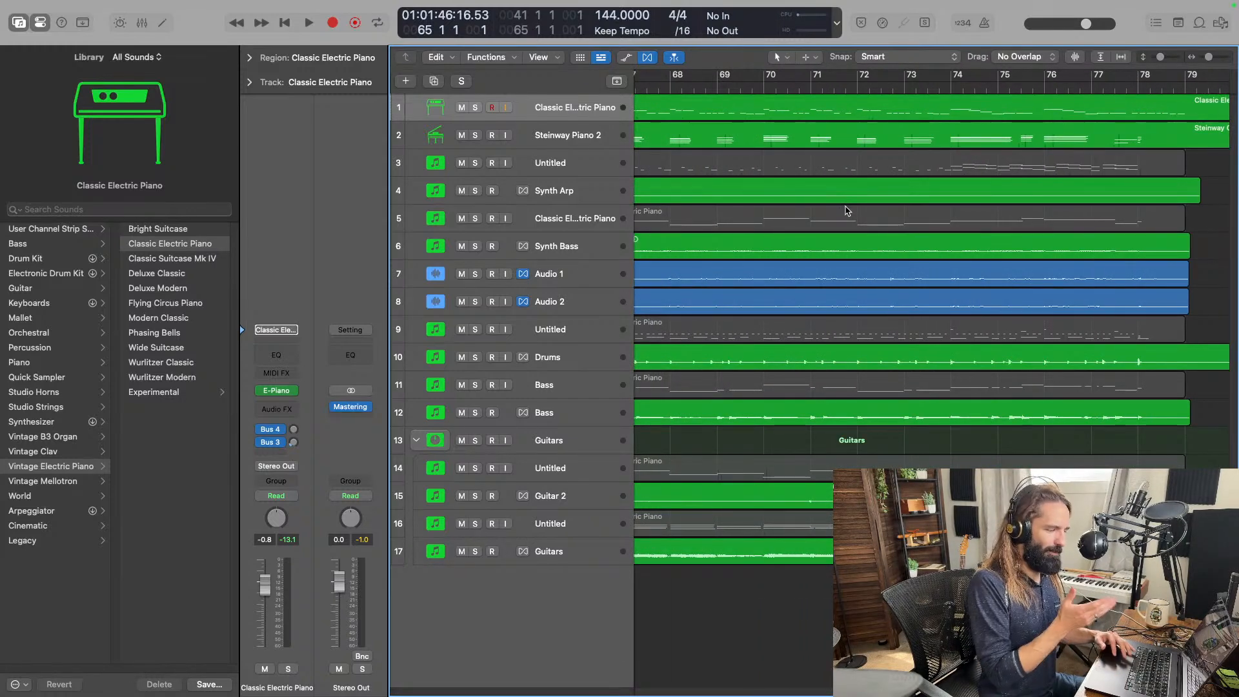
scroll(849, 213, "down", 5)
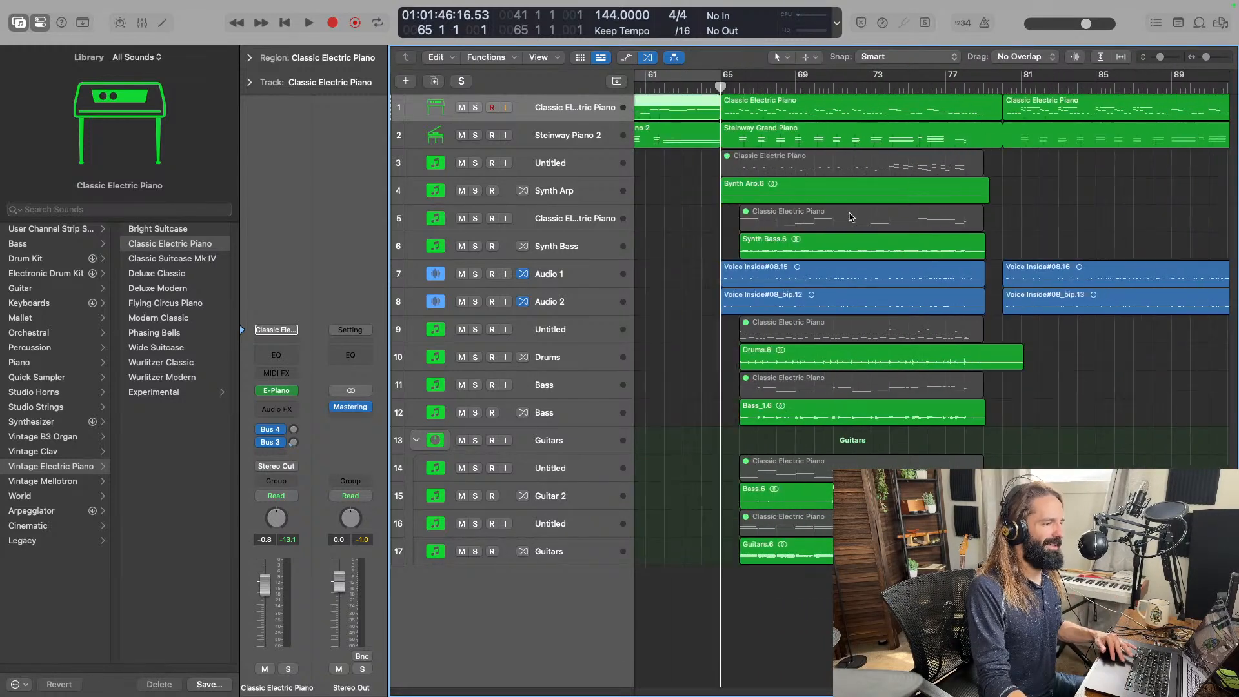
scroll(851, 217, "left", 5)
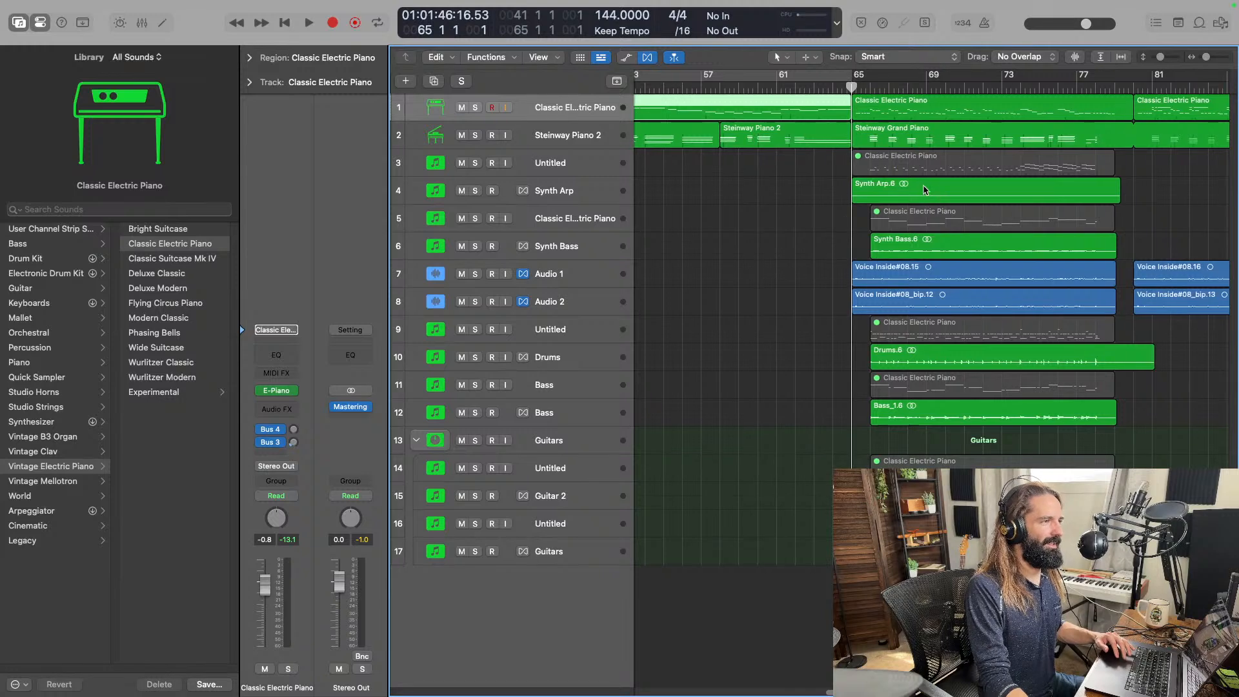